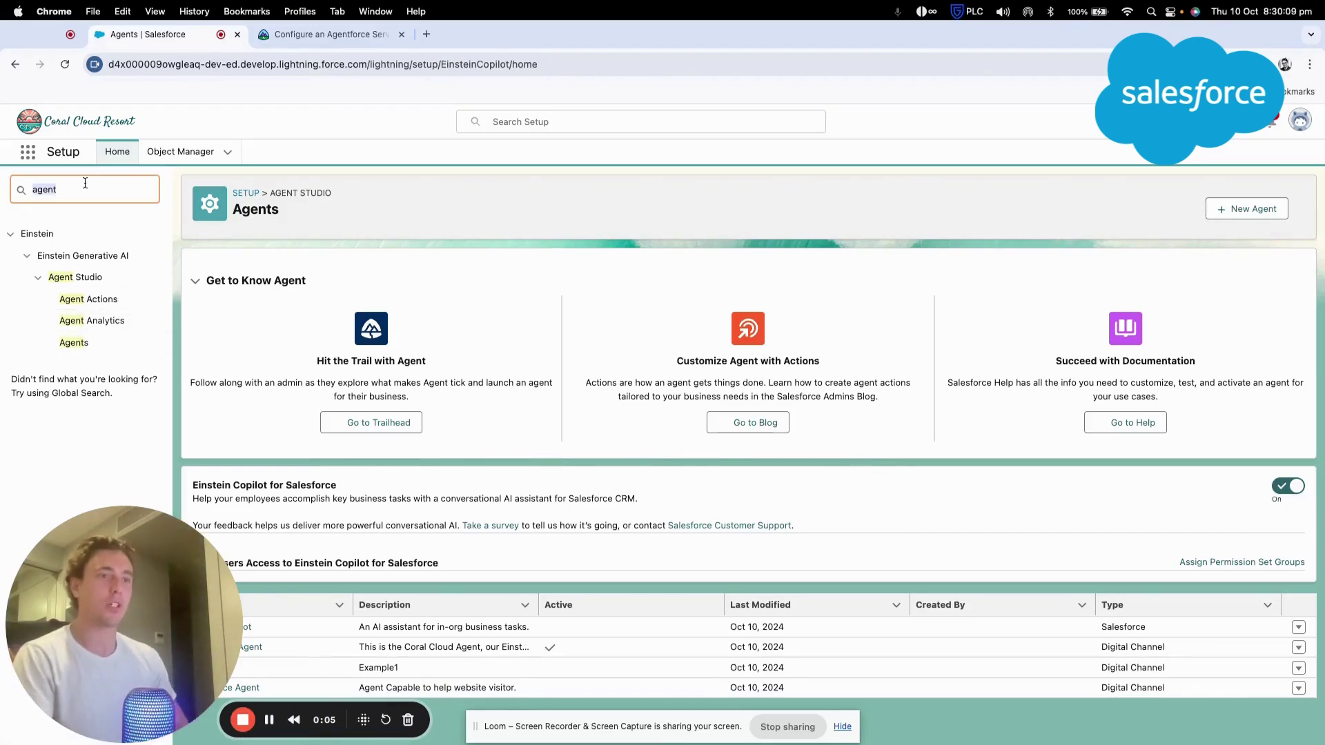
# - Filter Setup's Quick Find with 'agent', then replace the search with 'einstein'
pyautogui.write('gent')
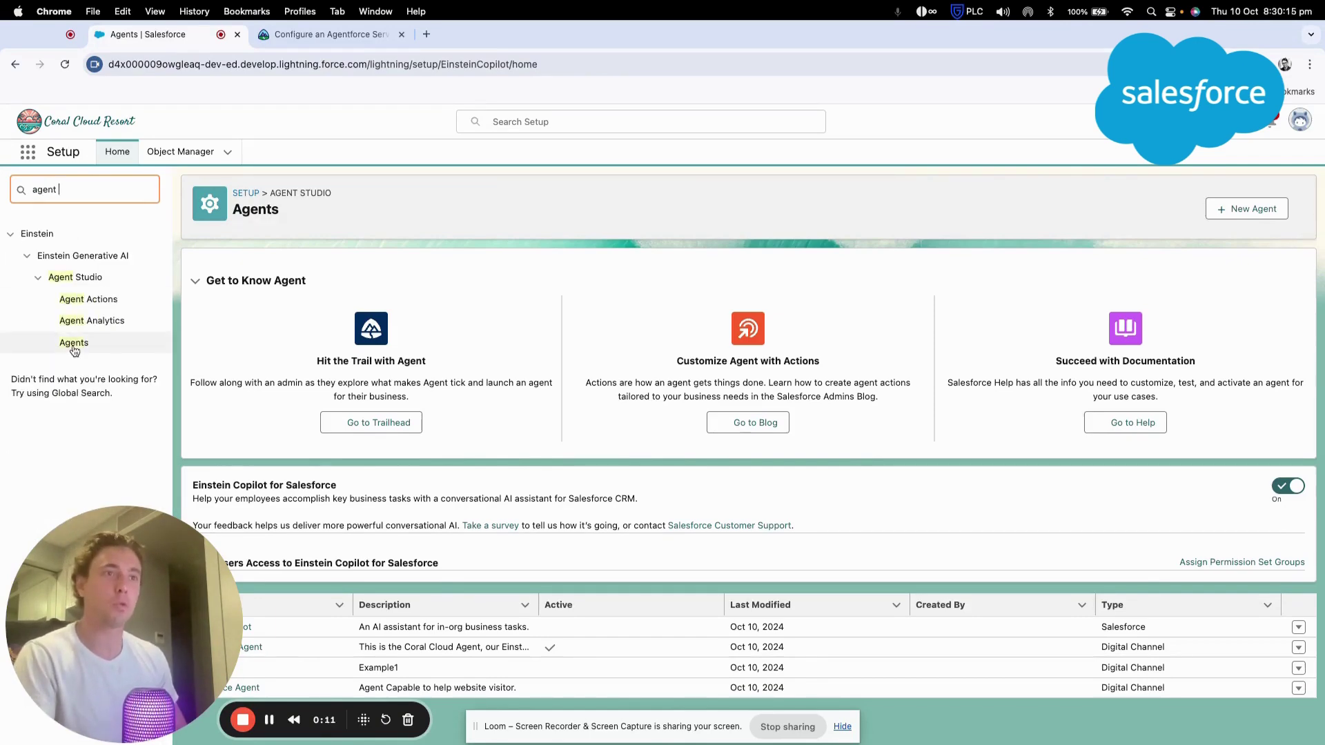
pyautogui.doubleClick(90, 181)
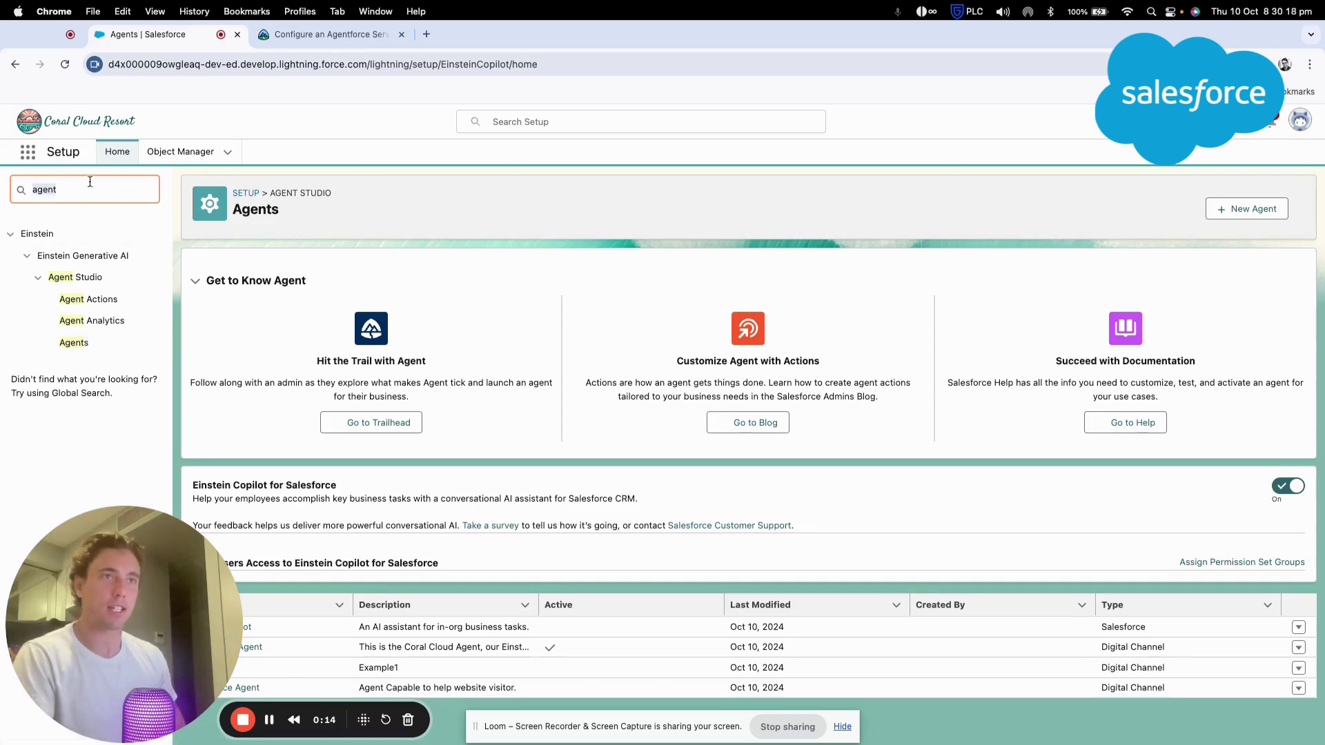
pyautogui.write('einstein')
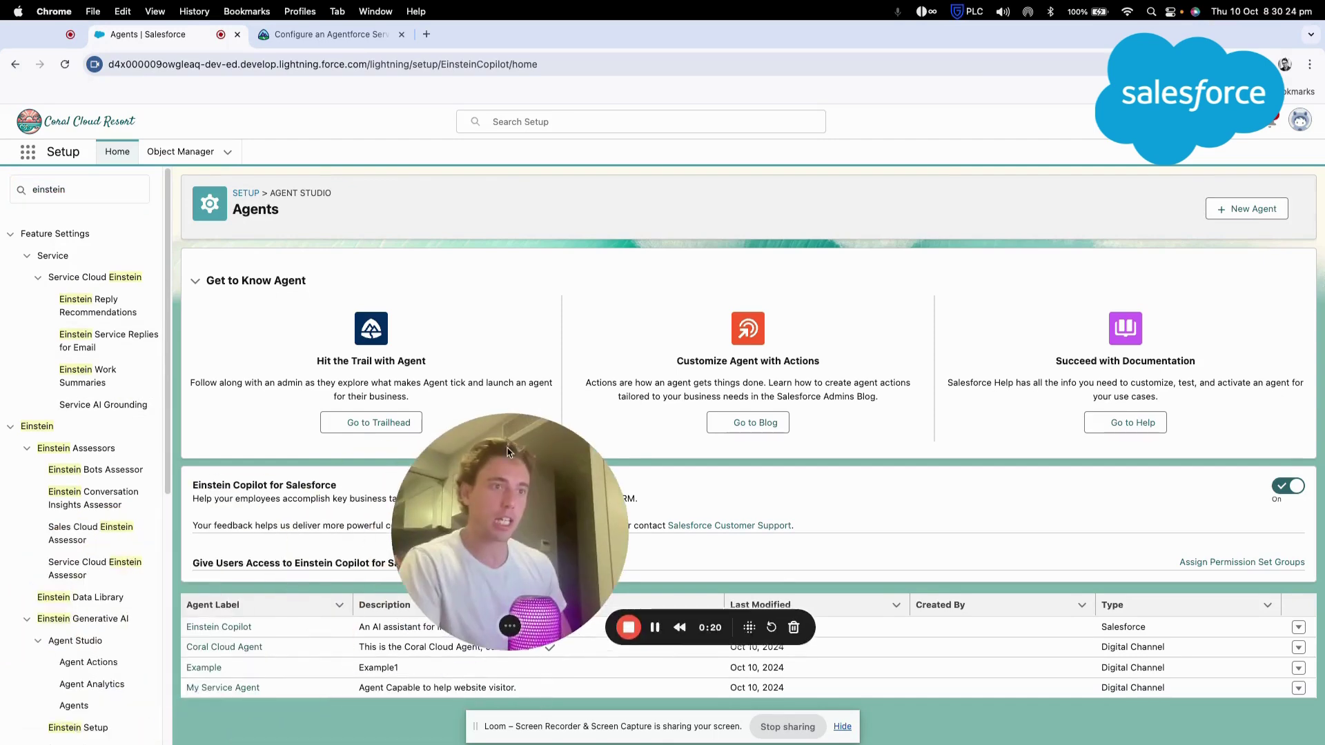
# - Turn on Einstein for the org from the Einstein Setup page
pyautogui.scroll(-2, 87, 669)
pyautogui.click(87, 673)
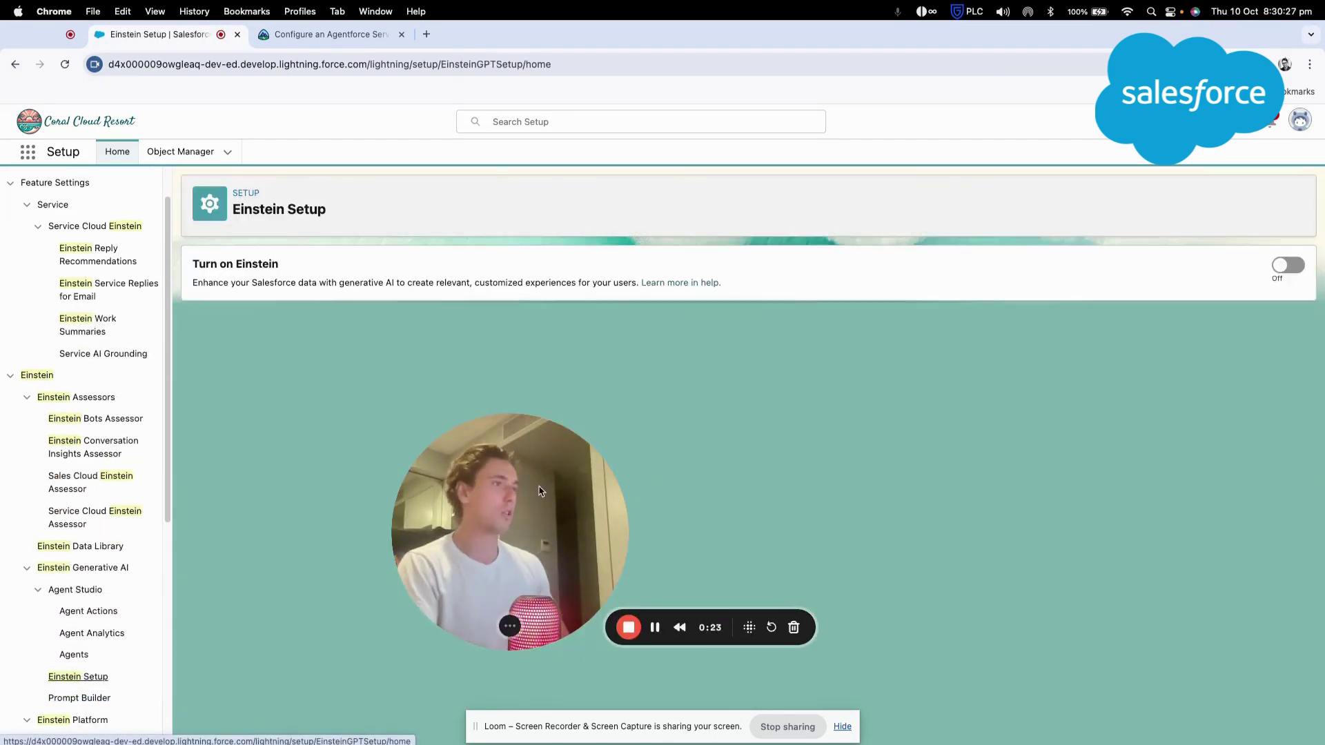
pyautogui.click(1284, 266)
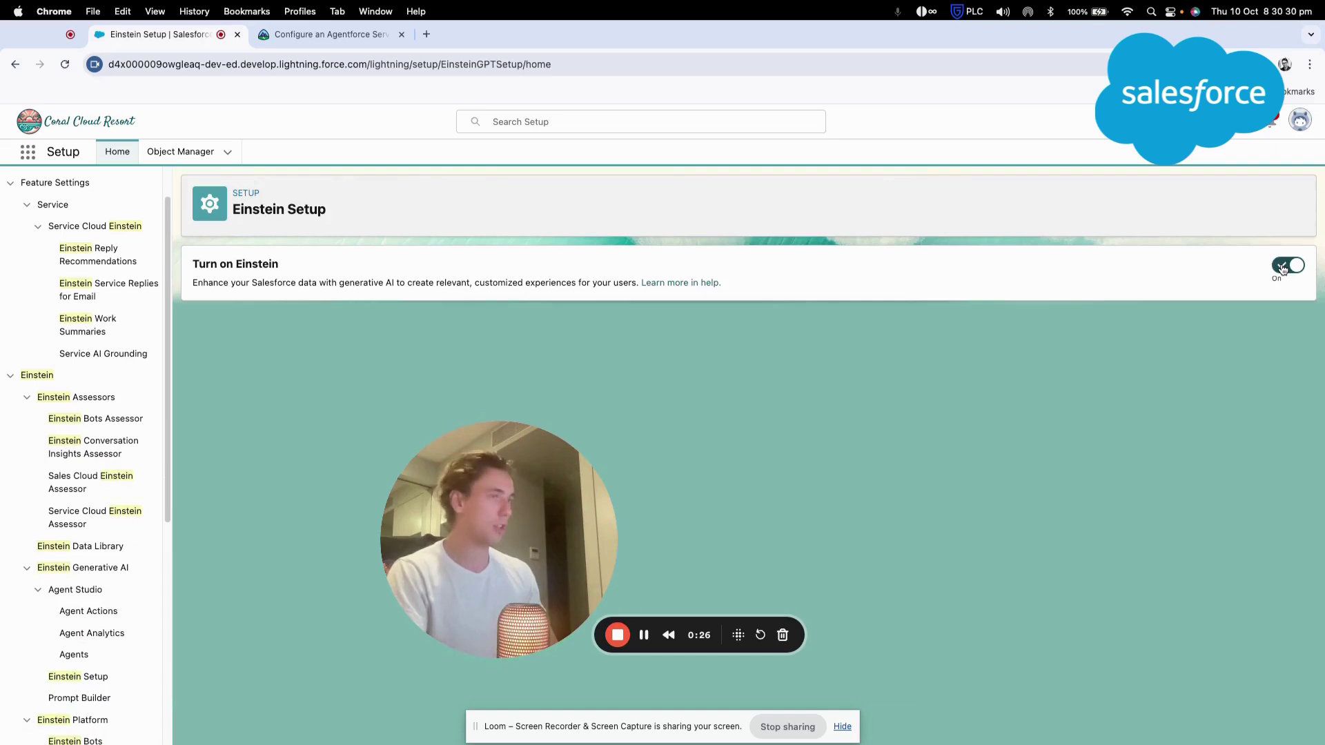
# - Open the Einstein Bots setup page to confirm Einstein Bots is On
pyautogui.scroll(-3, 76, 652)
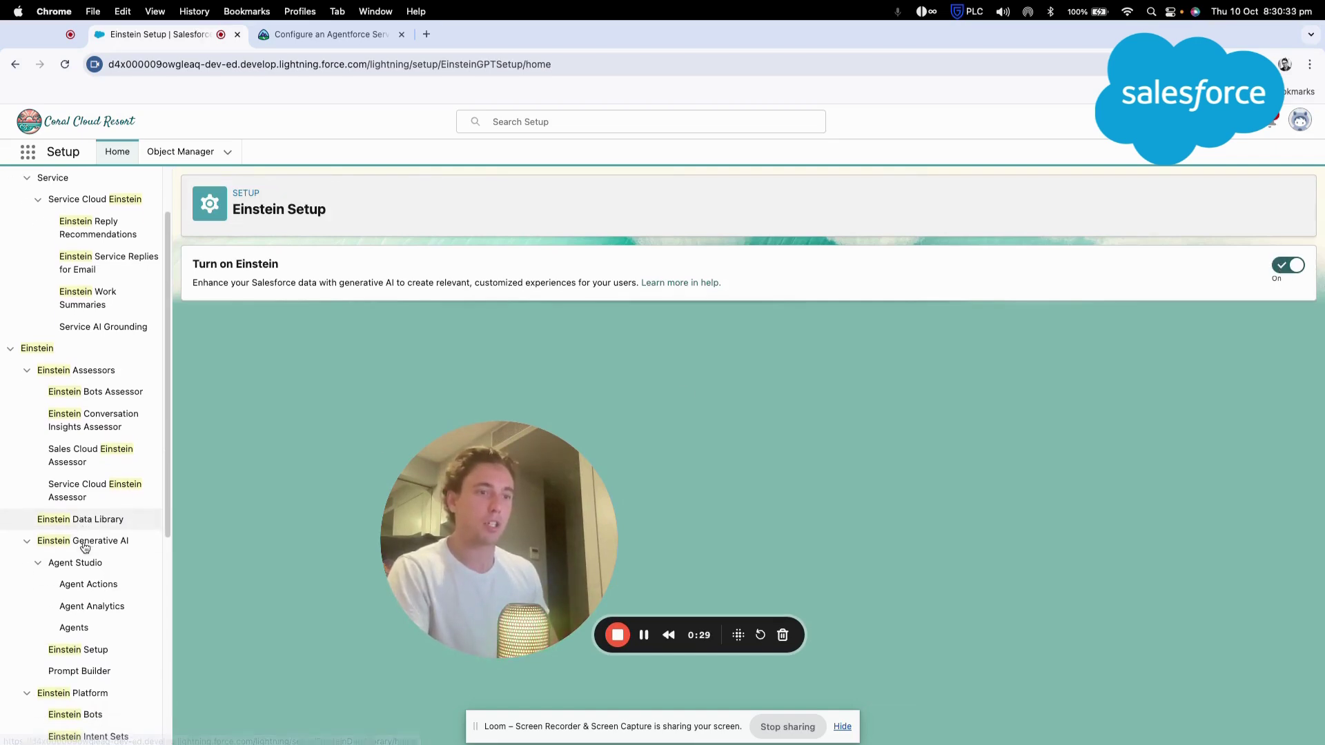
pyautogui.click(76, 654)
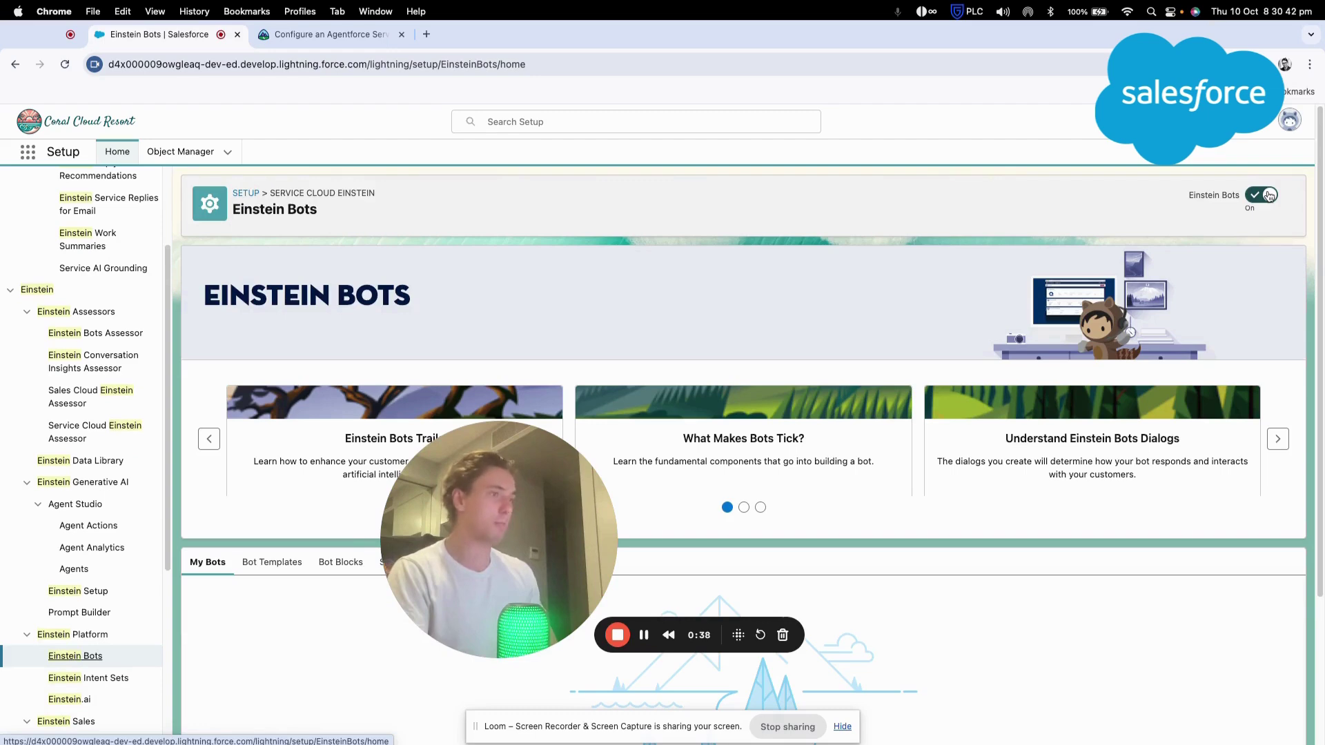
pyautogui.scroll(3, 62, 486)
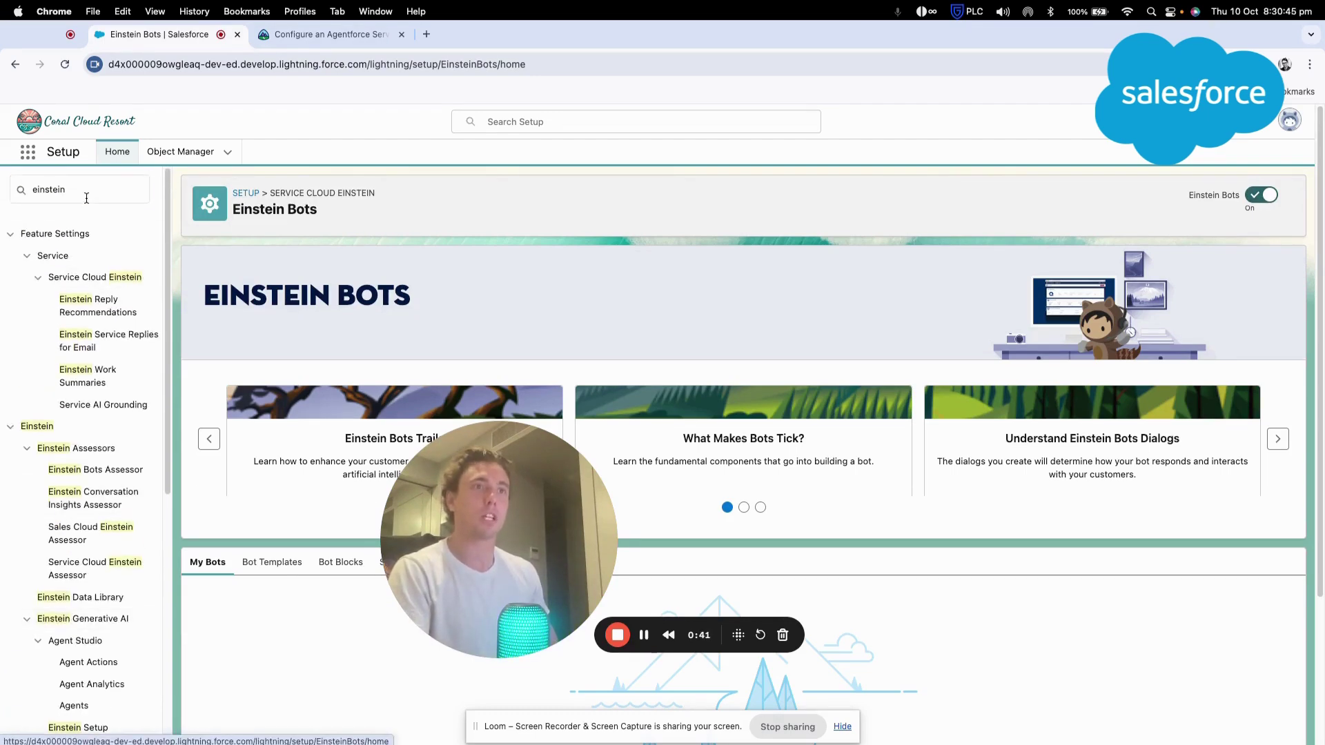
# - Search 'embed', open the ESA Web Deployment under Embedded Service Deployments and publish it
pyautogui.click(48, 190)
pyautogui.write('embed')
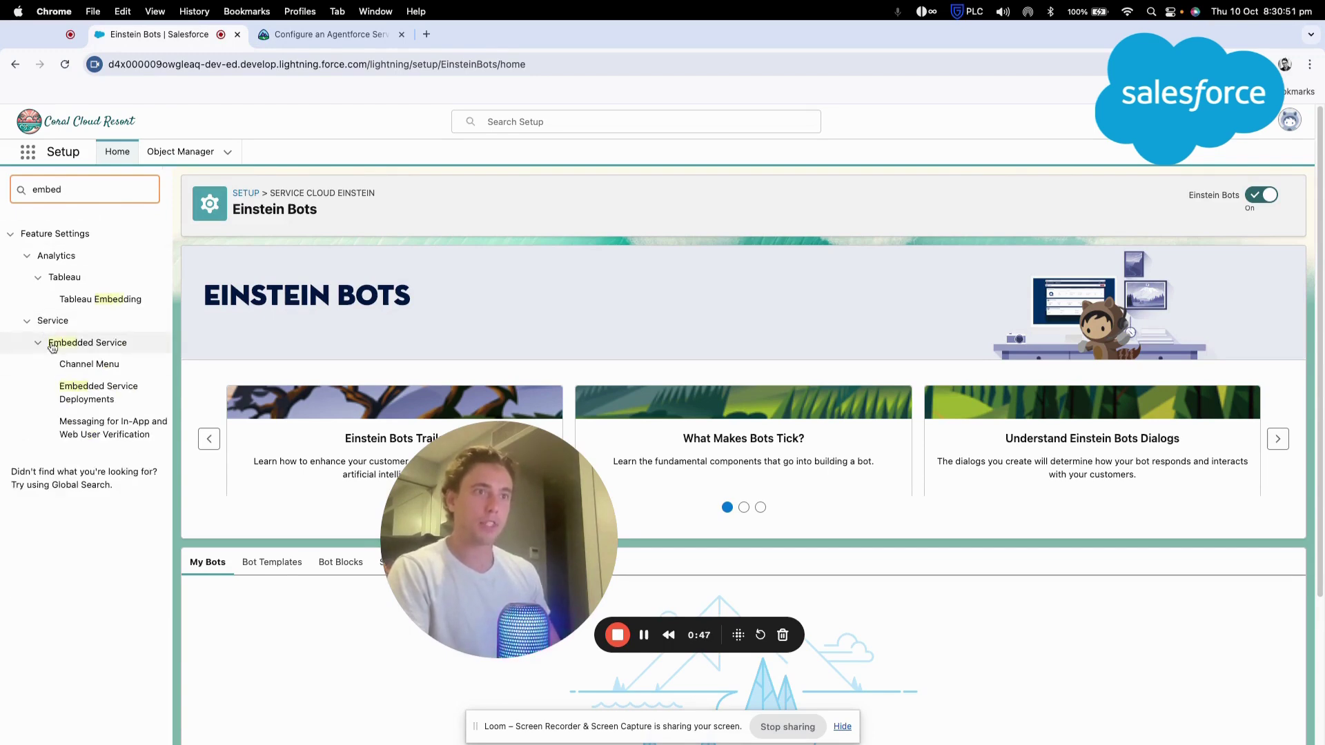
pyautogui.click(98, 393)
pyautogui.moveTo(494, 456); pyautogui.dragTo(115, 537)
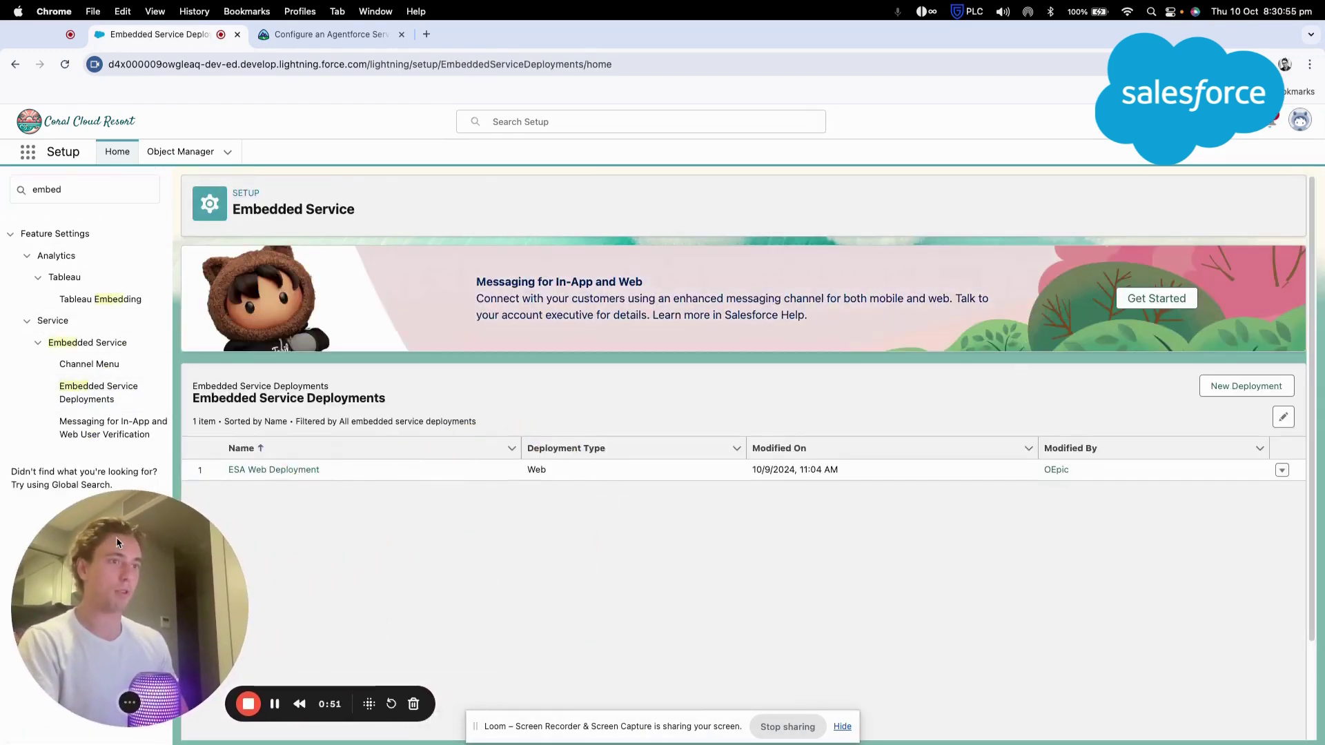
pyautogui.click(252, 472)
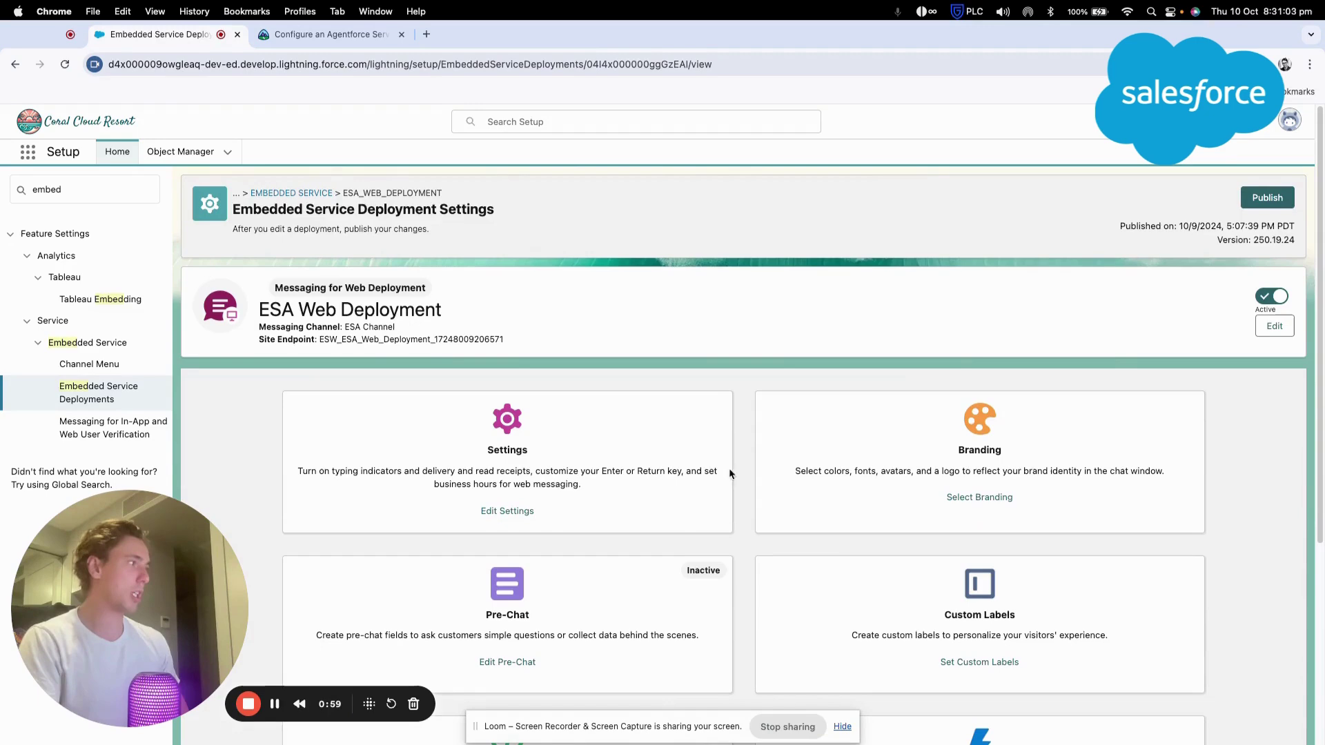
pyautogui.click(1266, 198)
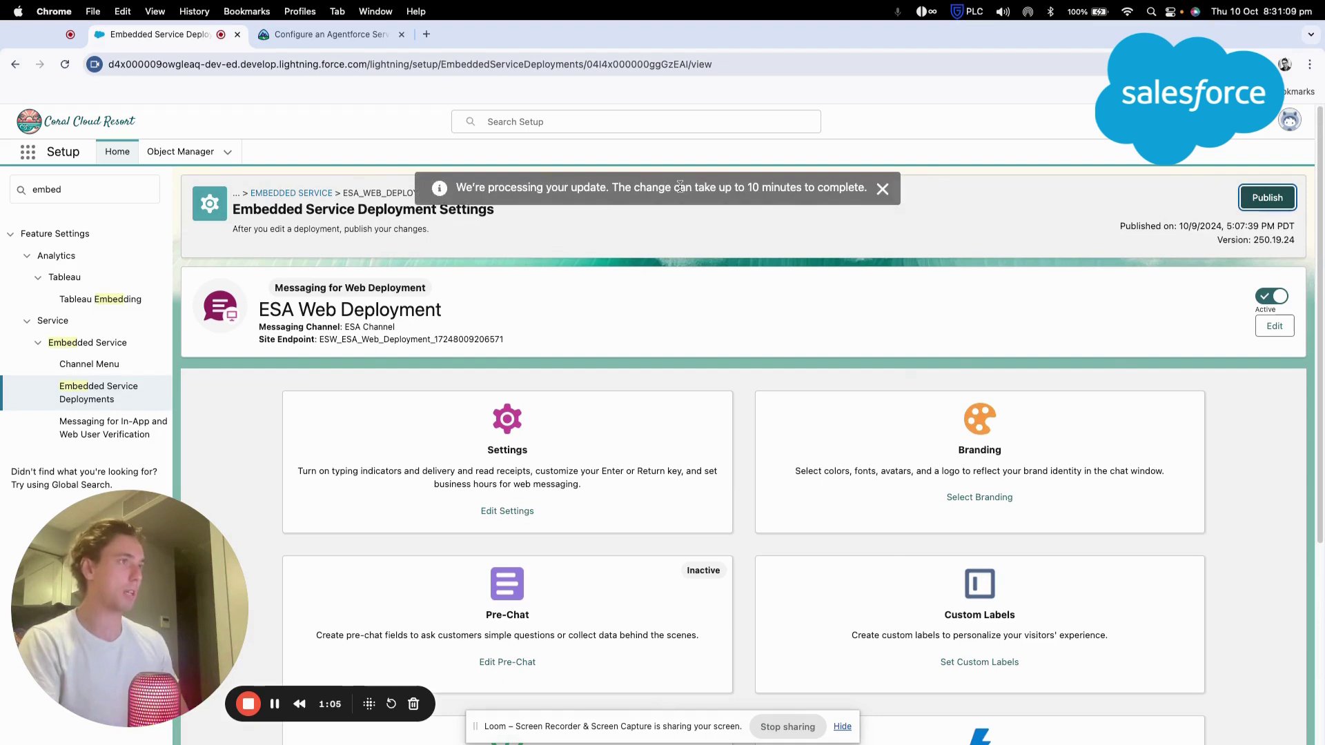
pyautogui.moveTo(100, 599); pyautogui.dragTo(387, 494)
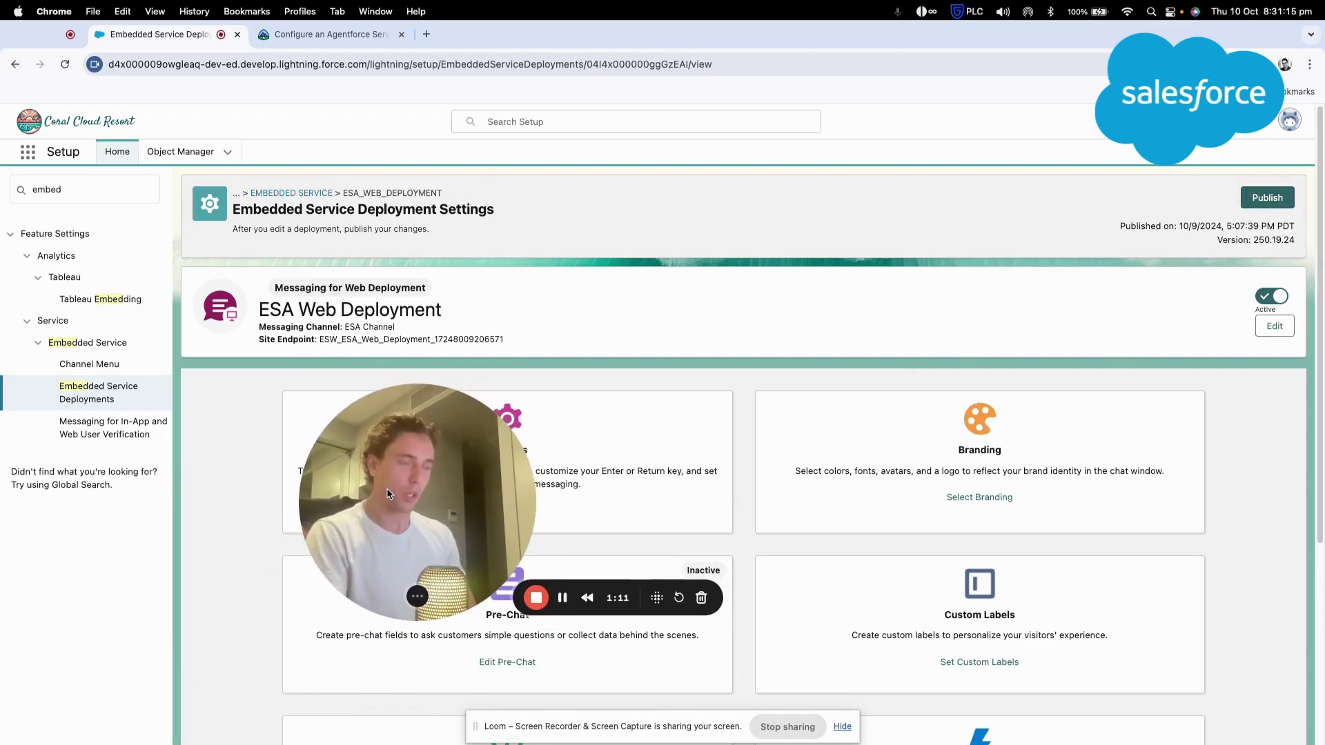
# - Search 'digi', go to All Sites and launch Builder for the coral-cloud site
pyautogui.doubleClick(47, 189)
pyautogui.write('digi')
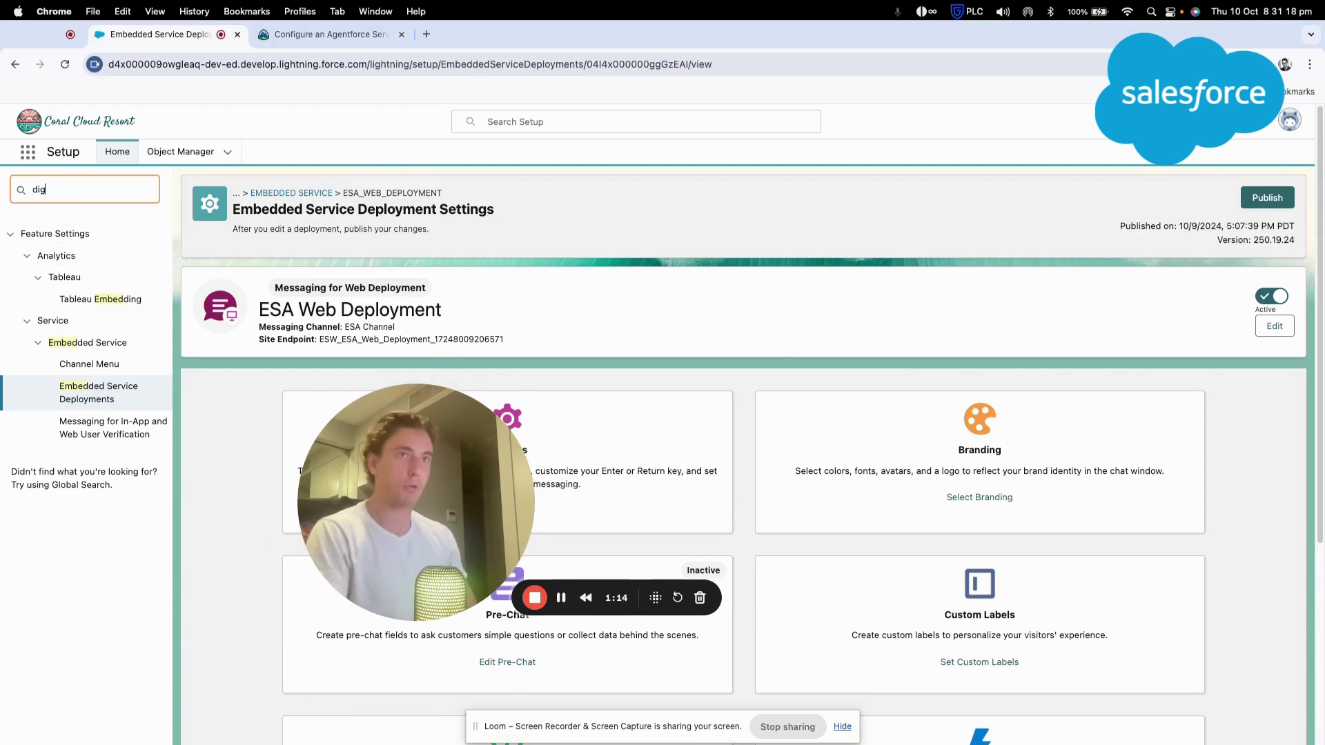
pyautogui.click(66, 276)
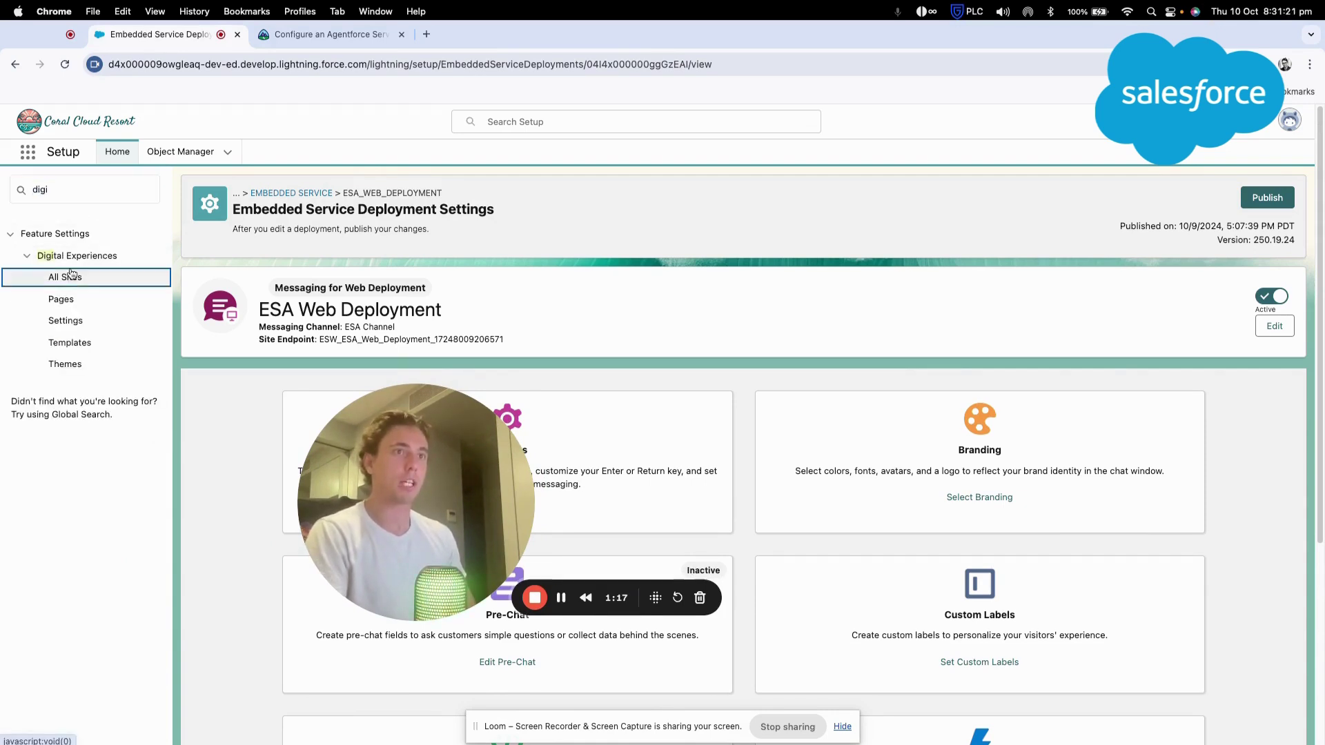
pyautogui.moveTo(381, 426); pyautogui.dragTo(757, 426)
pyautogui.moveTo(385, 387); pyautogui.dragTo(203, 392)
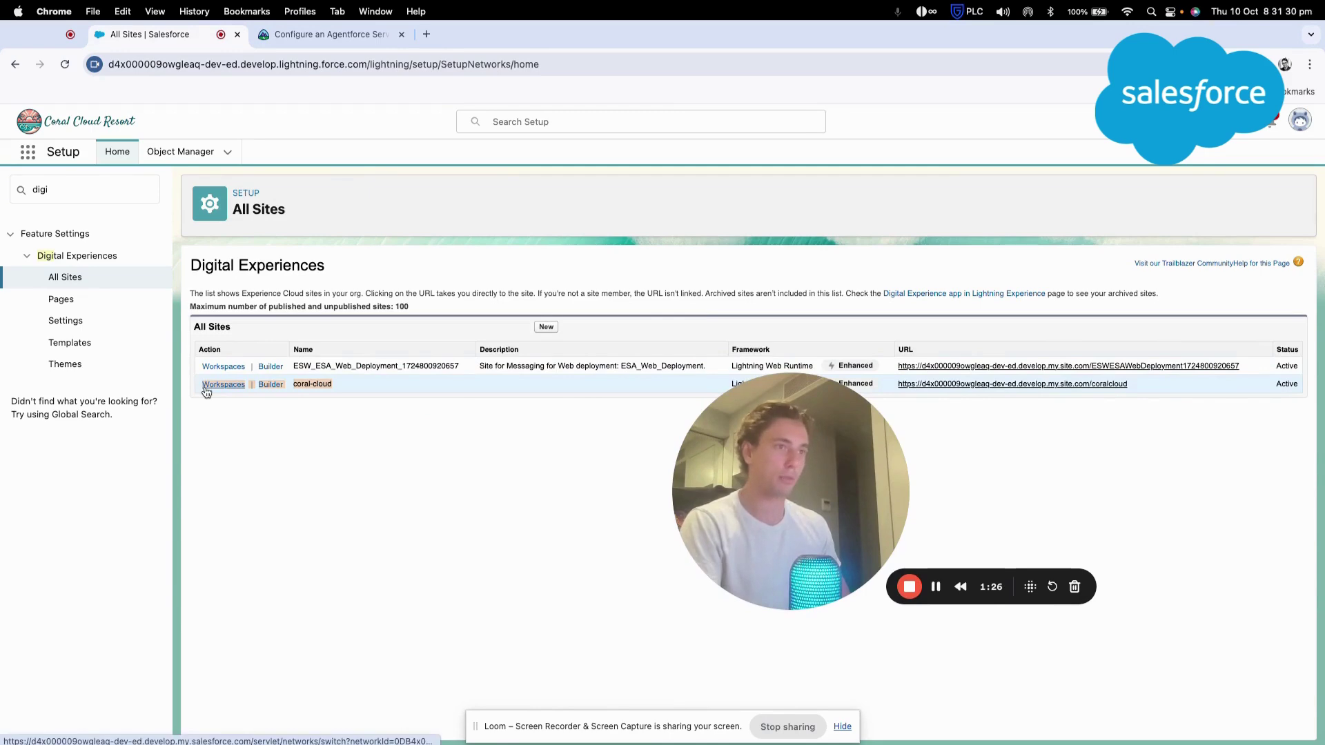
pyautogui.click(269, 387)
# - Publish the coral-cloud site from Experience Builder and return to Setup's All Sites tab
pyautogui.click(297, 36)
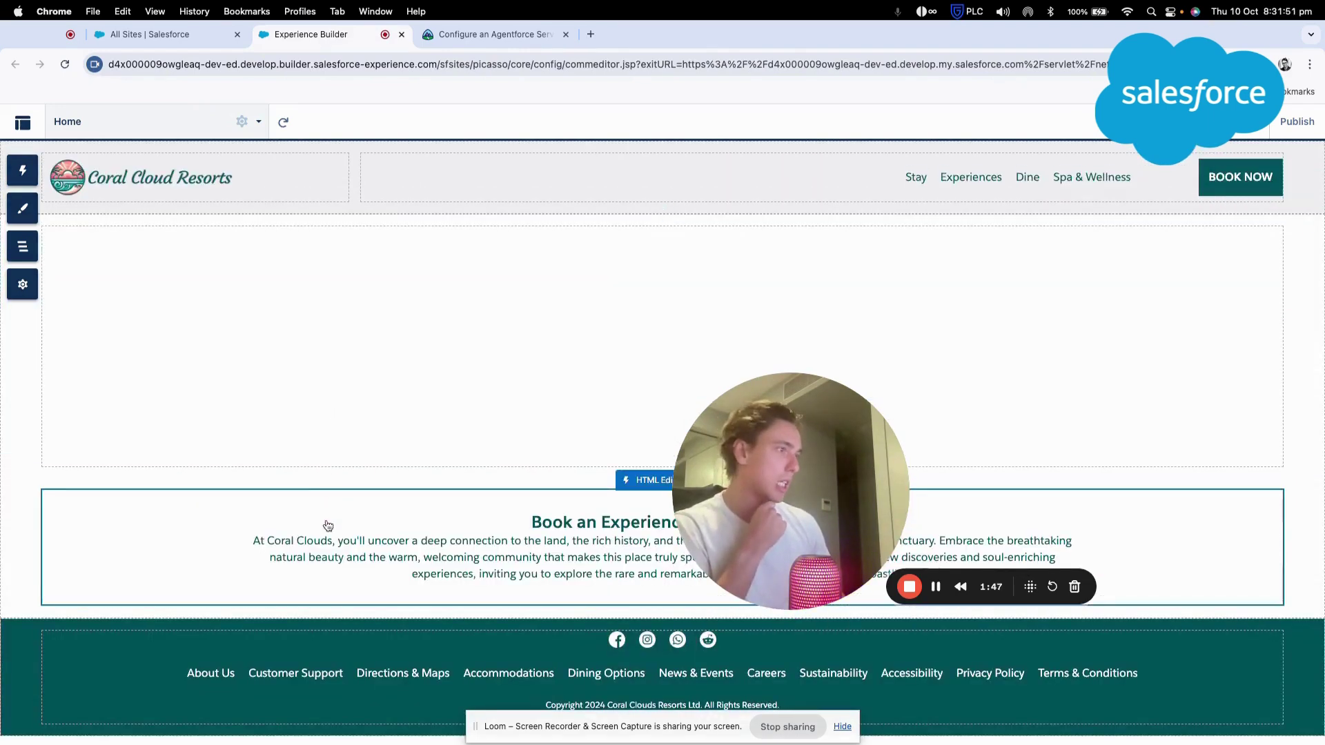
pyautogui.scroll(-1, 318, 524)
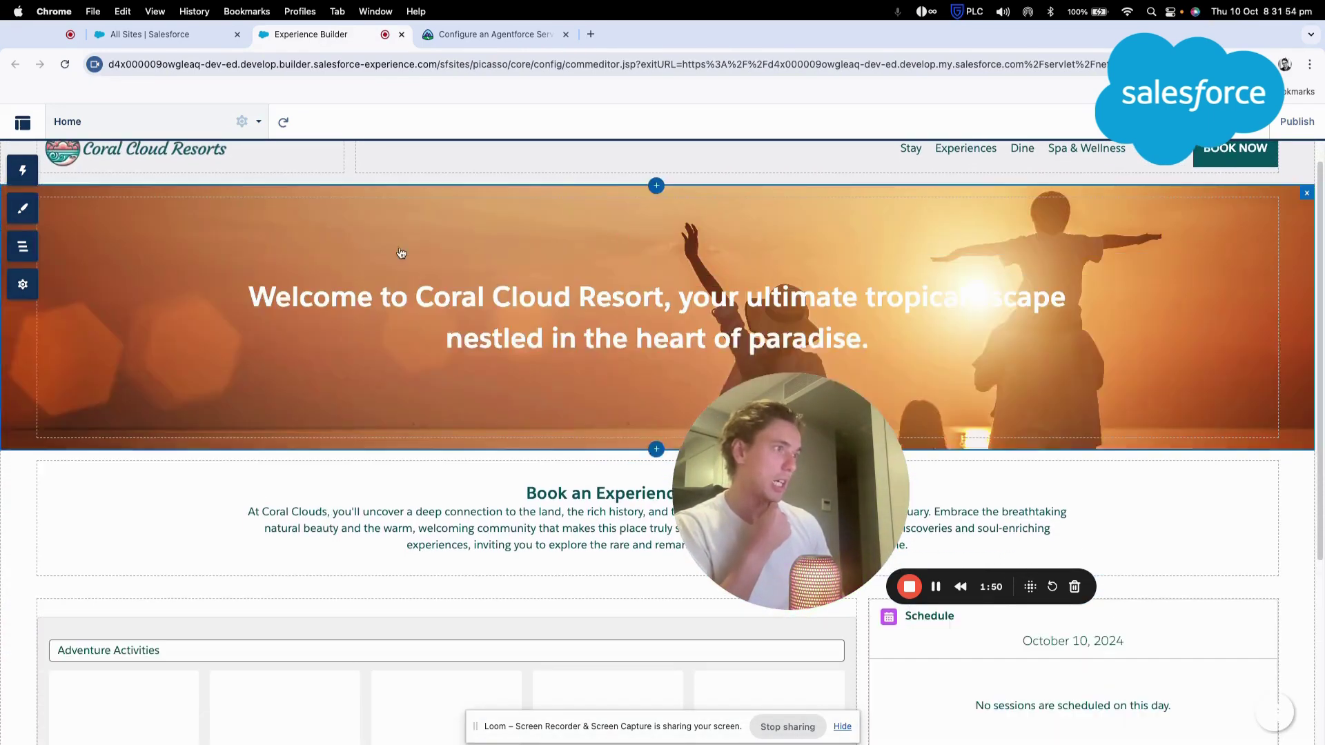
pyautogui.scroll(-5, 297, 710)
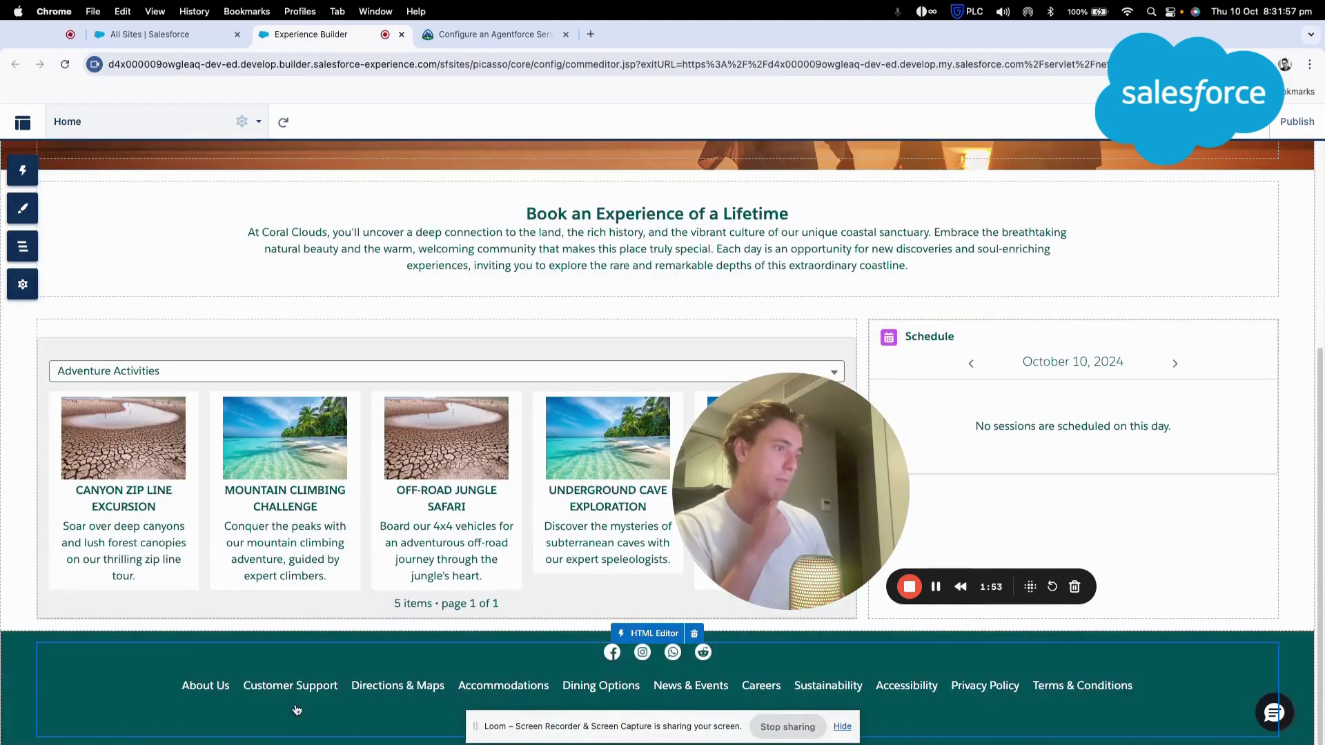
pyautogui.scroll(5, 297, 710)
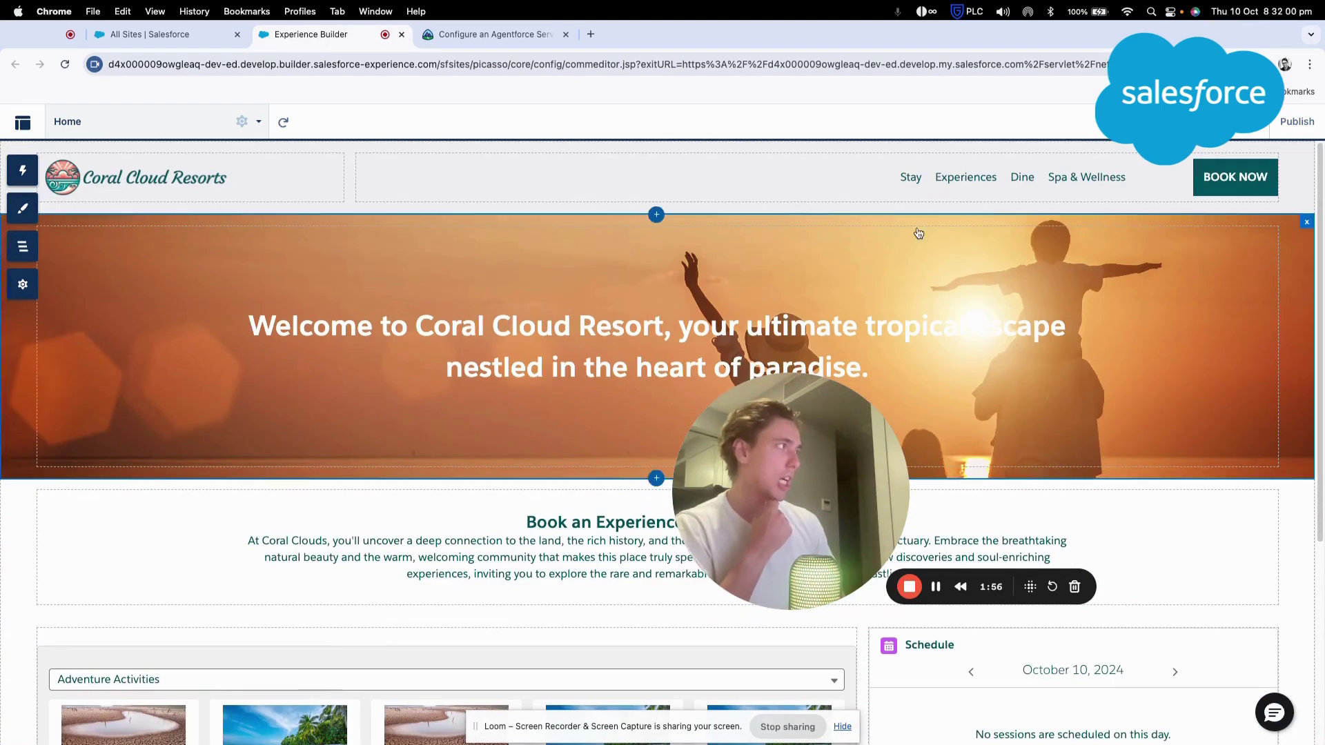
pyautogui.click(1297, 122)
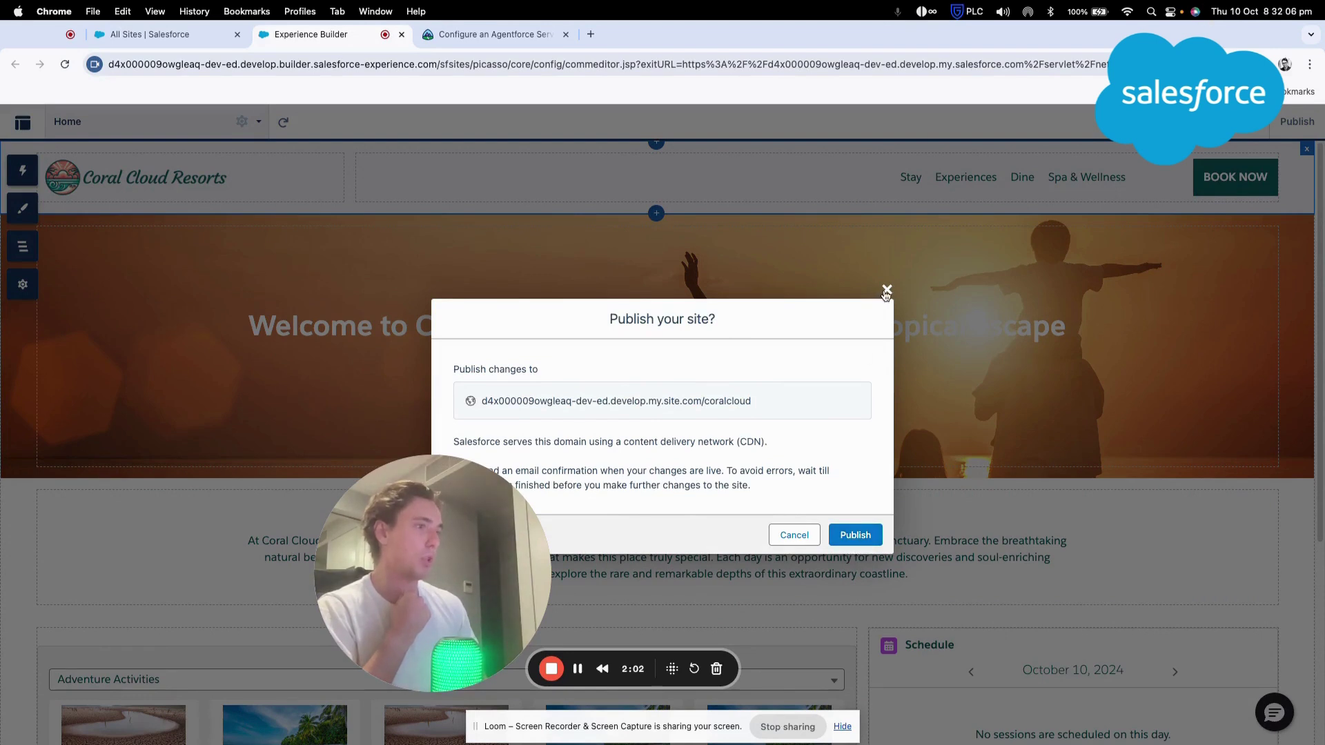
pyautogui.click(853, 536)
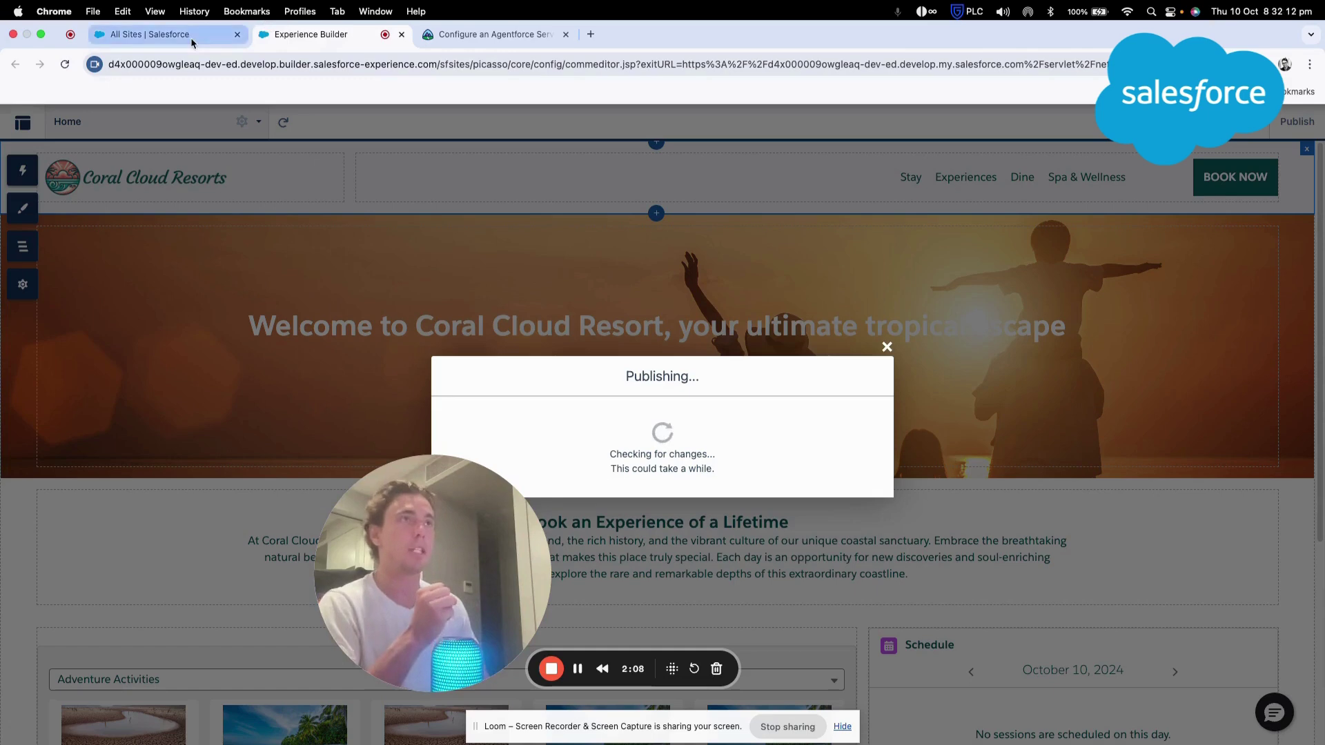
pyautogui.click(150, 34)
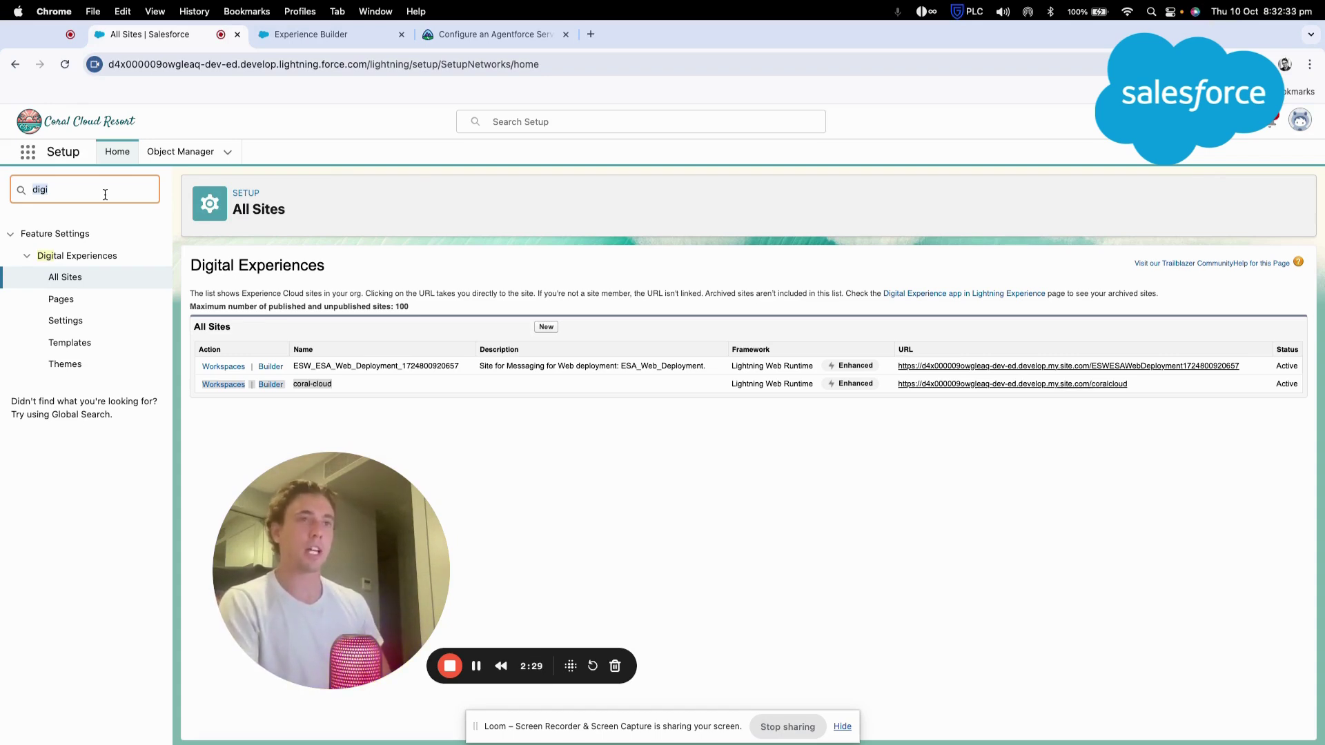
# - Filter Setup for 'agent' and open the Agents page under Agent Studio
pyautogui.write('gent')
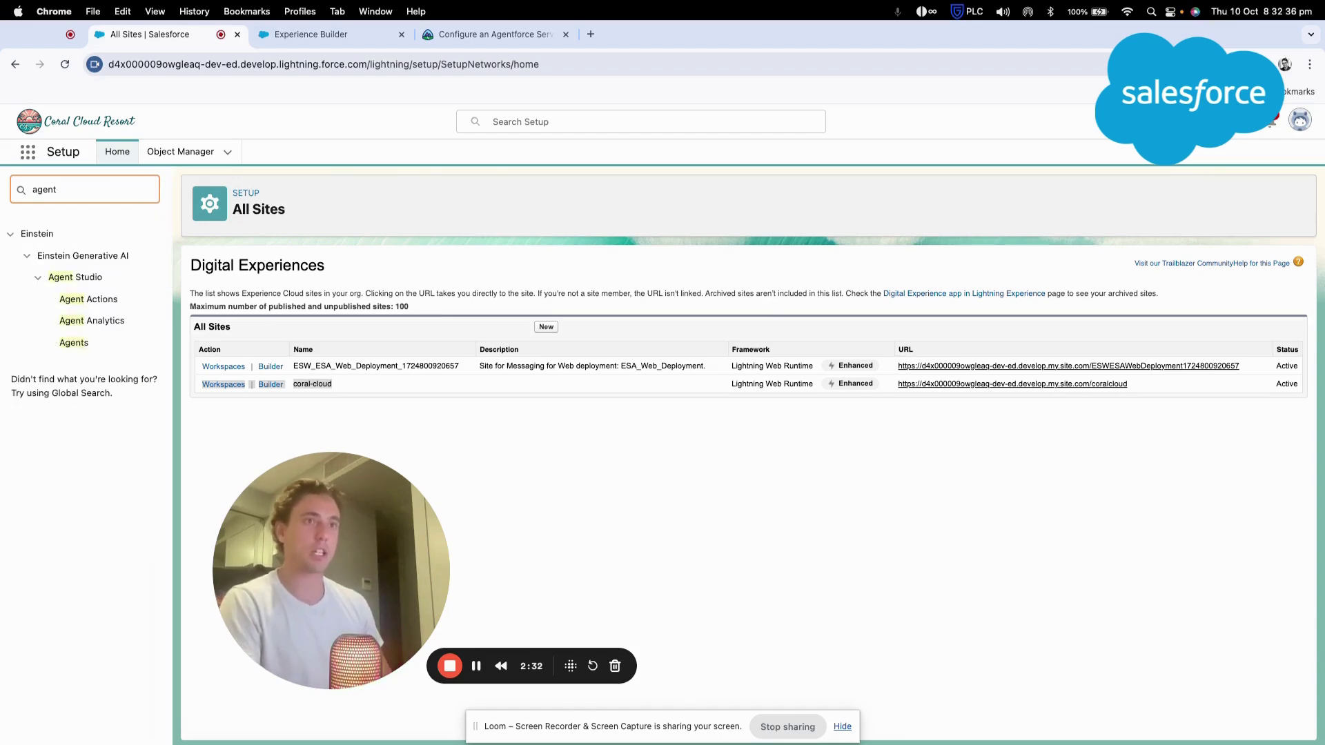
pyautogui.click(74, 343)
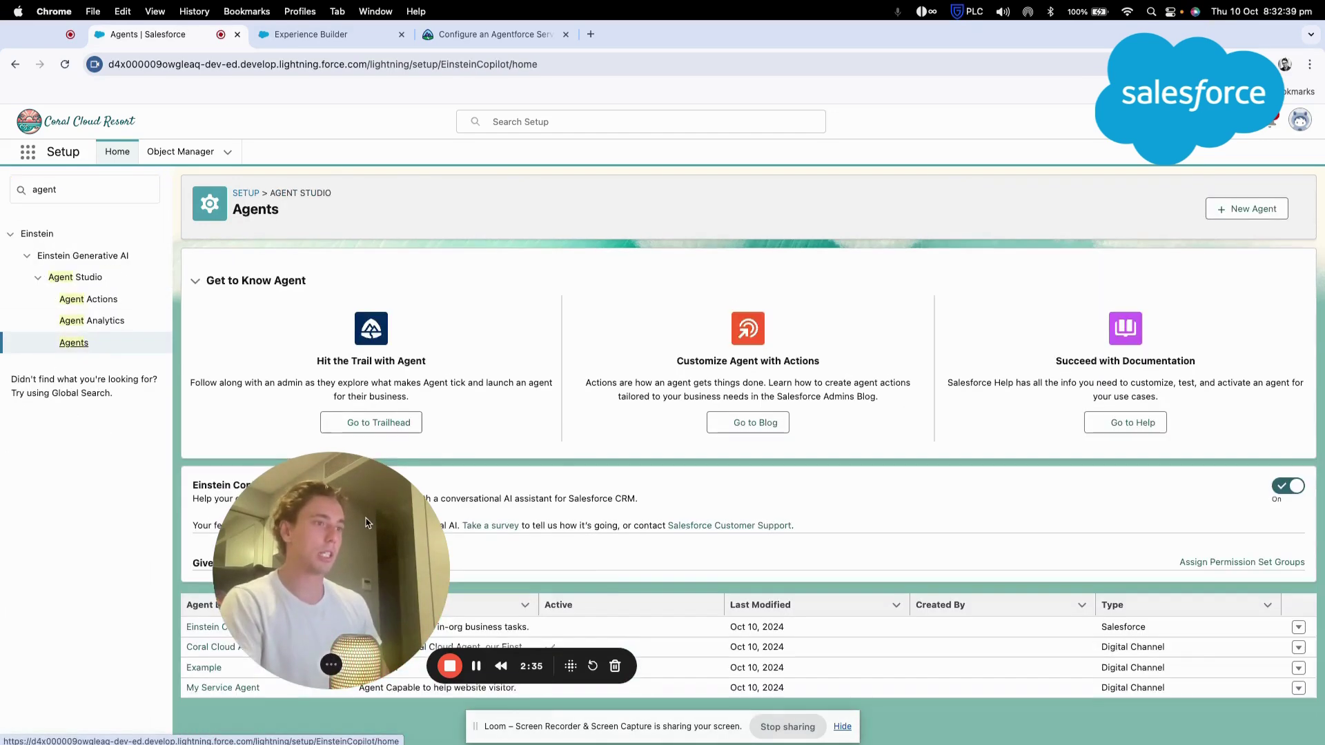
pyautogui.moveTo(408, 518); pyautogui.dragTo(160, 568)
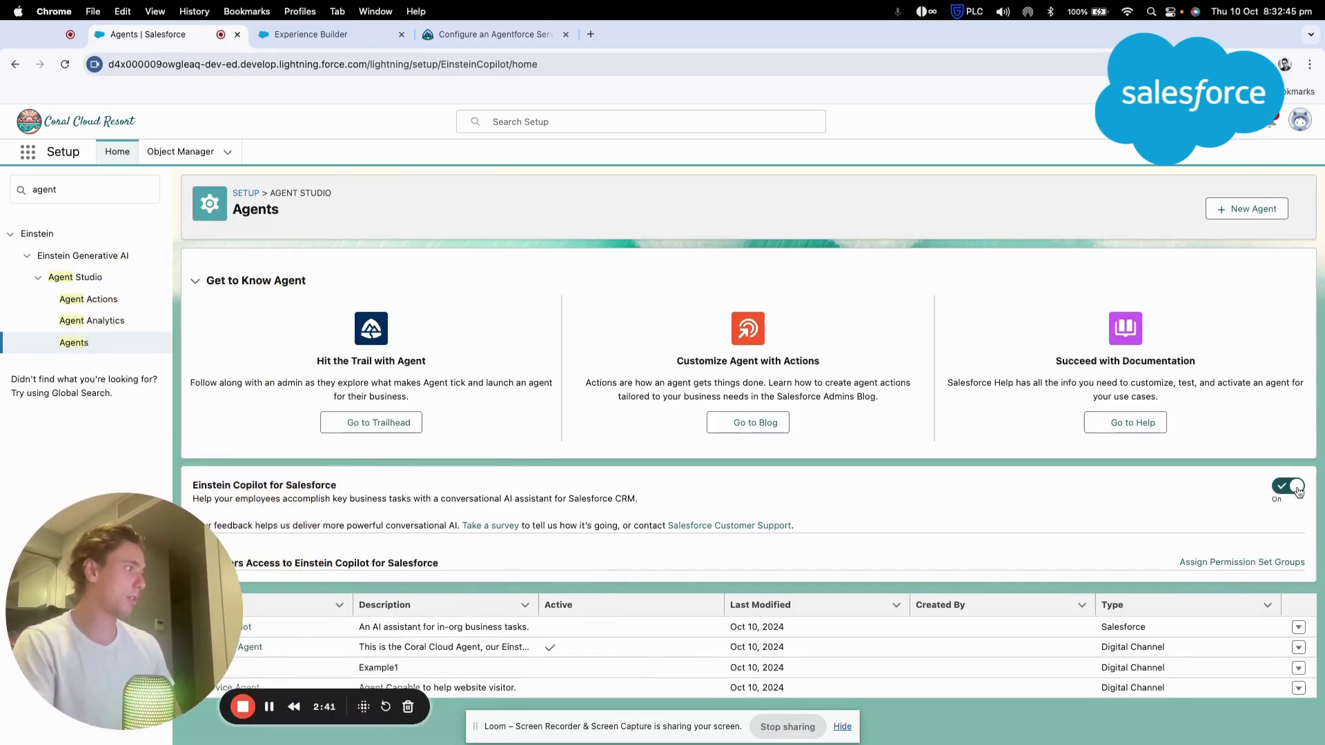
# - Create My Service Agent #2 with the description 'This is a service agent'
pyautogui.click(1231, 213)
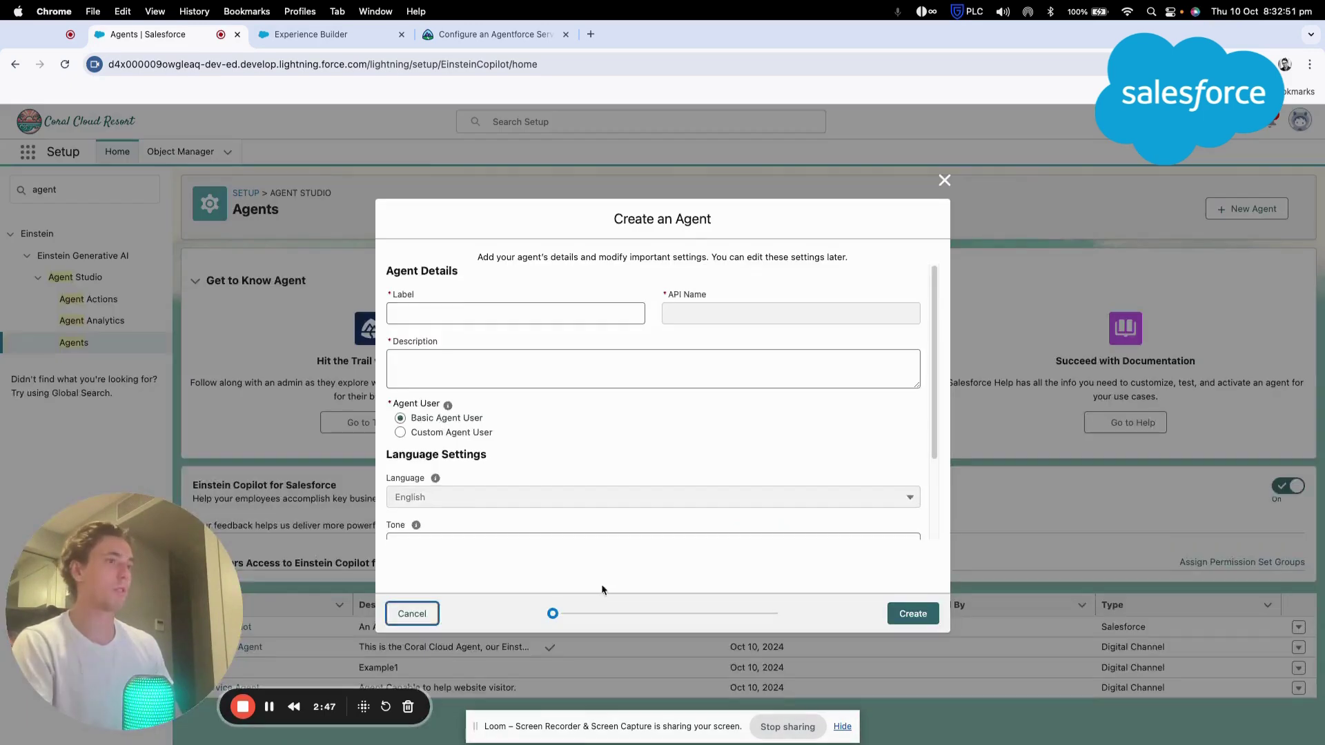
pyautogui.click(463, 313)
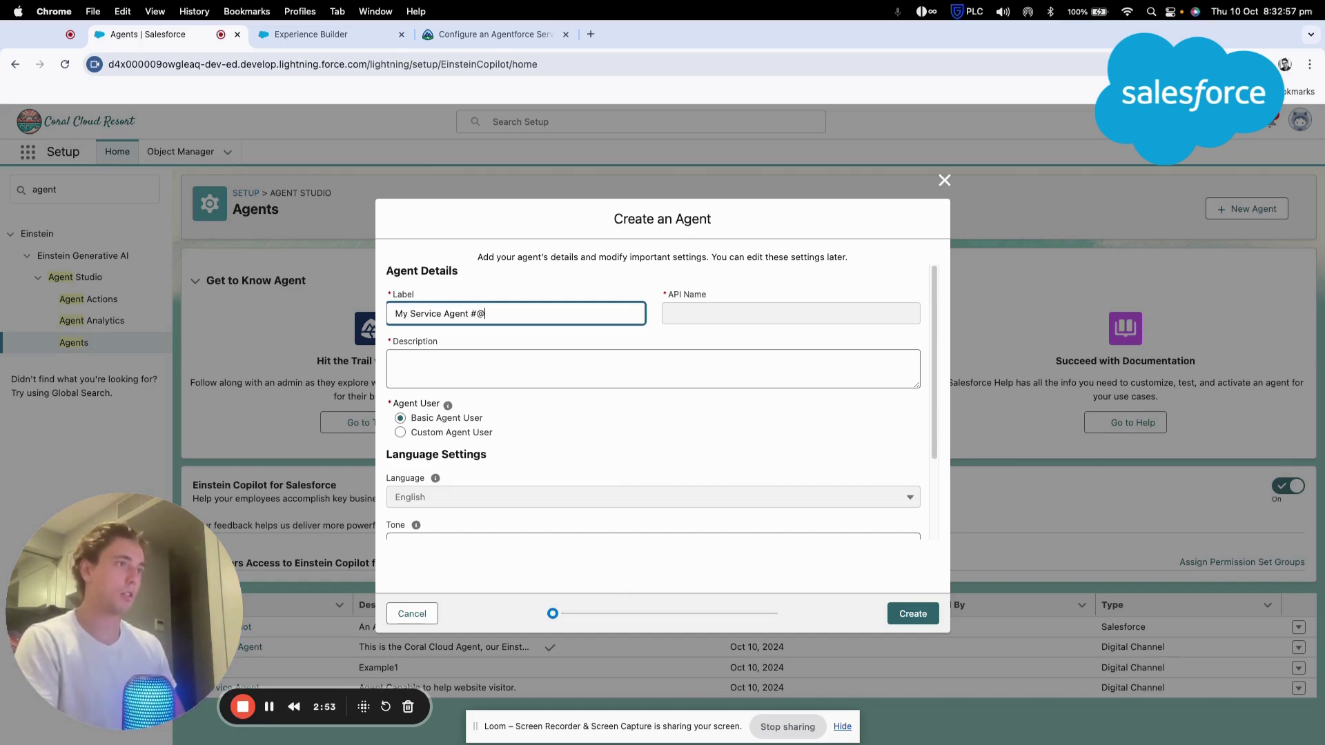
pyautogui.click(483, 365)
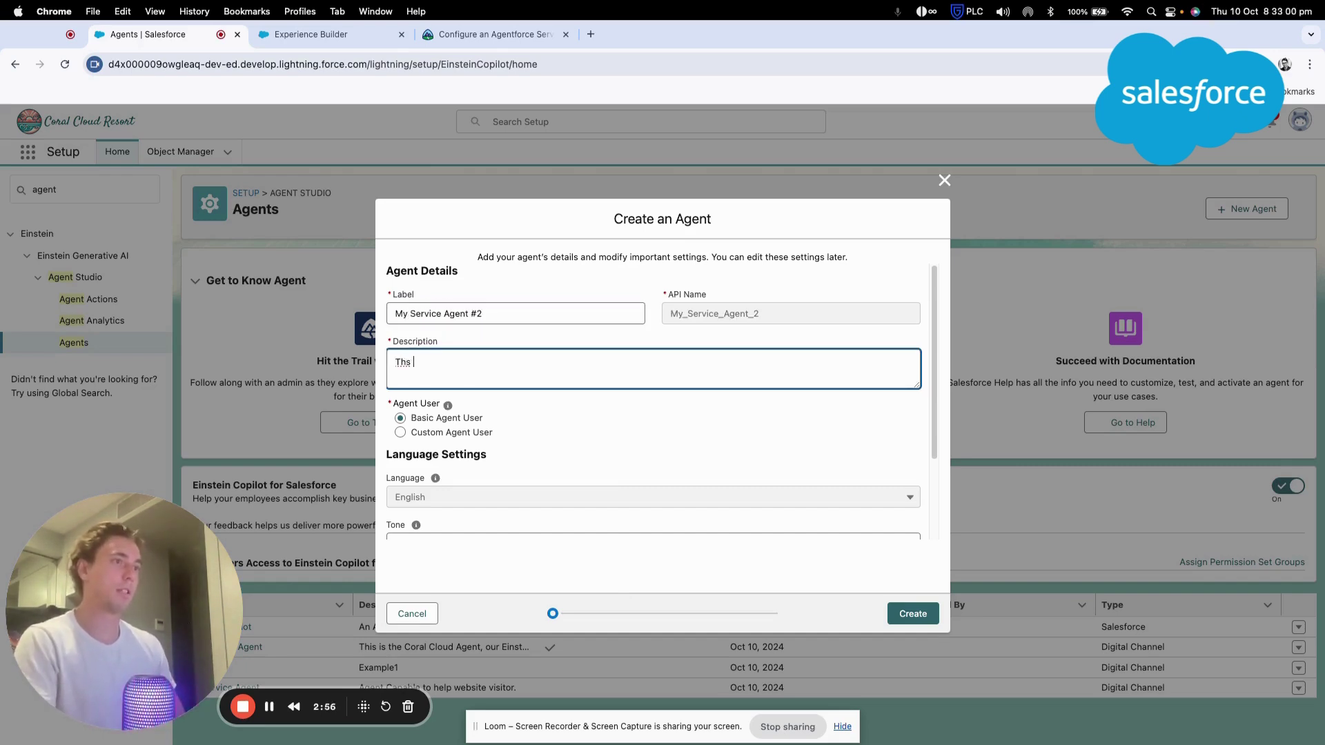
pyautogui.write('This is a service ')
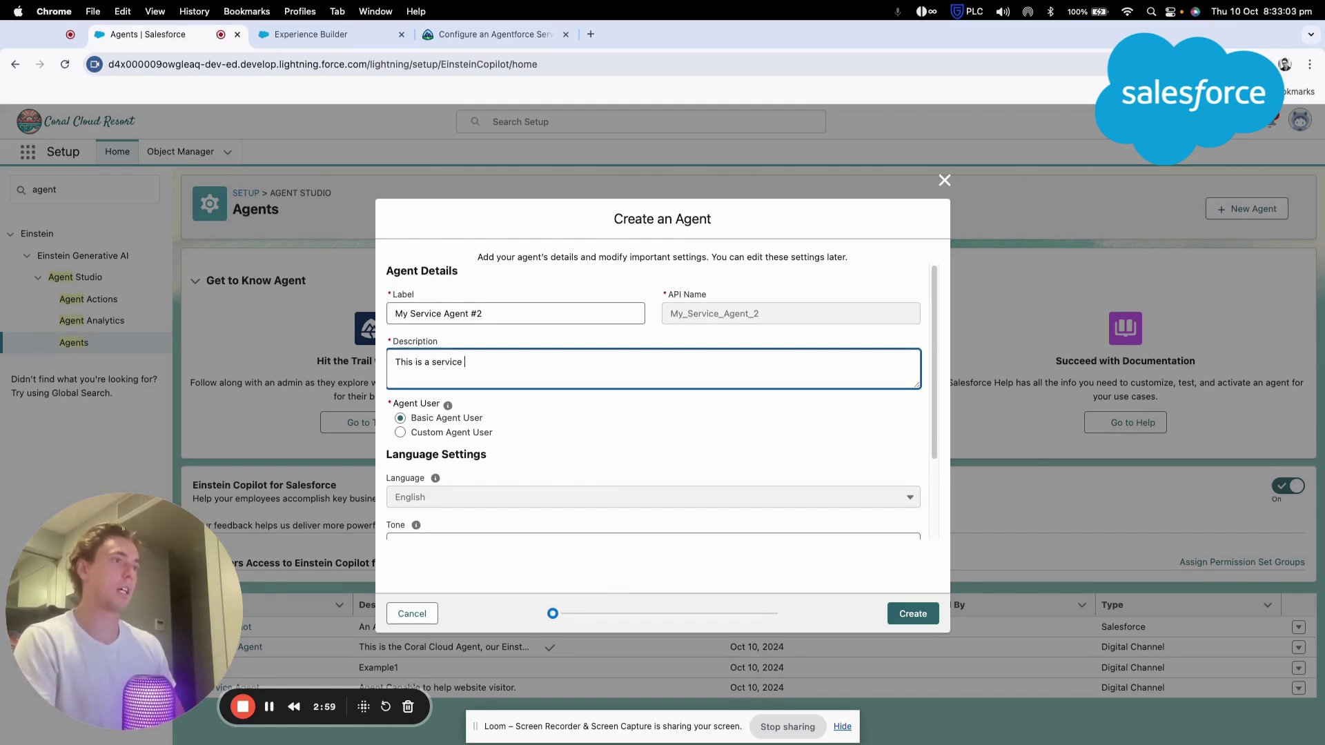
pyautogui.write('agent')
pyautogui.scroll(-3, 474, 348)
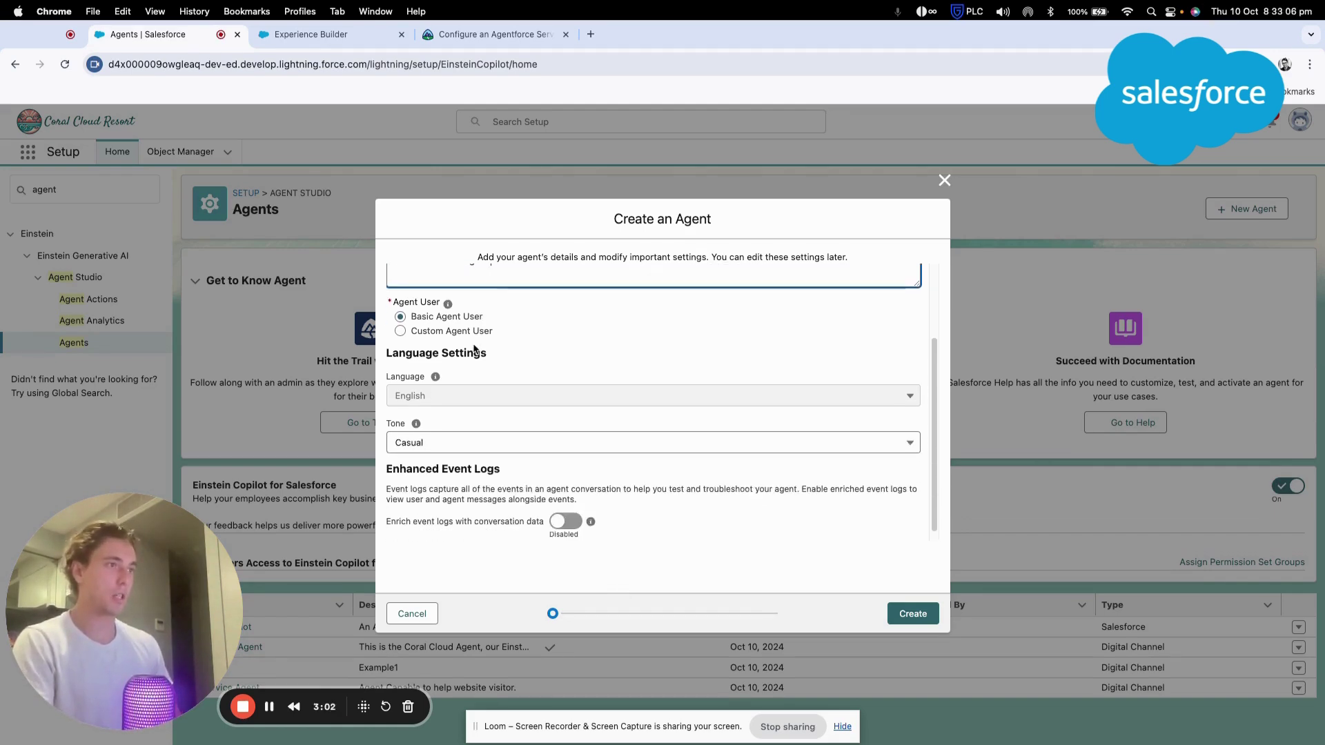
pyautogui.scroll(-1, 483, 428)
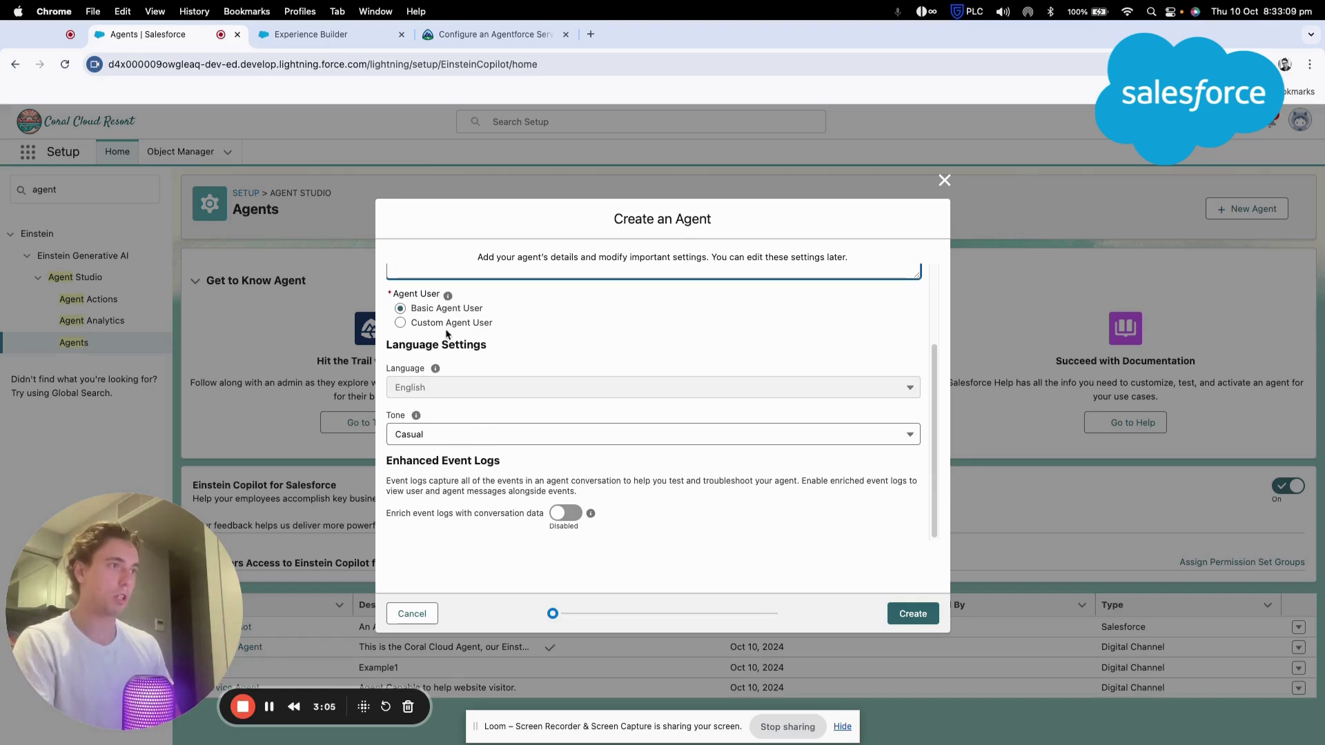
pyautogui.click(904, 618)
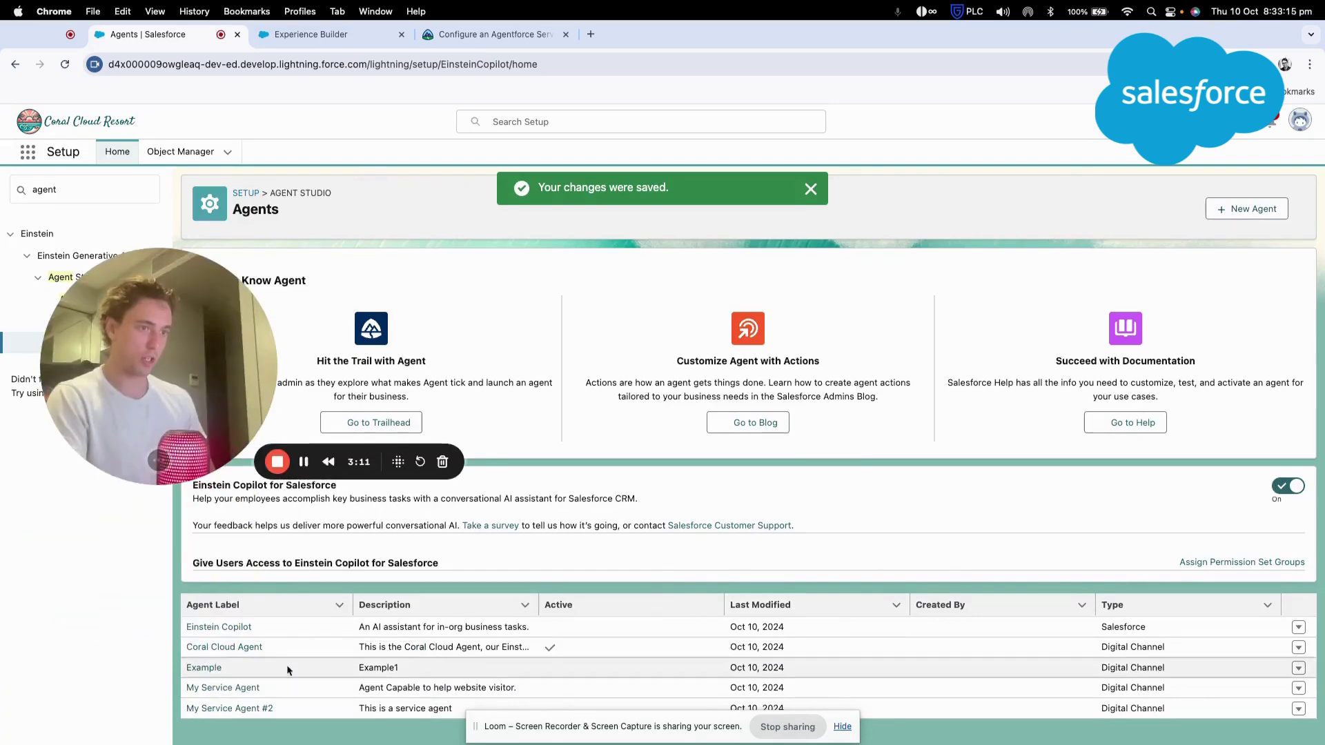
# - Open My Service Agent #2 in the builder, then return to the agents list
pyautogui.click(261, 710)
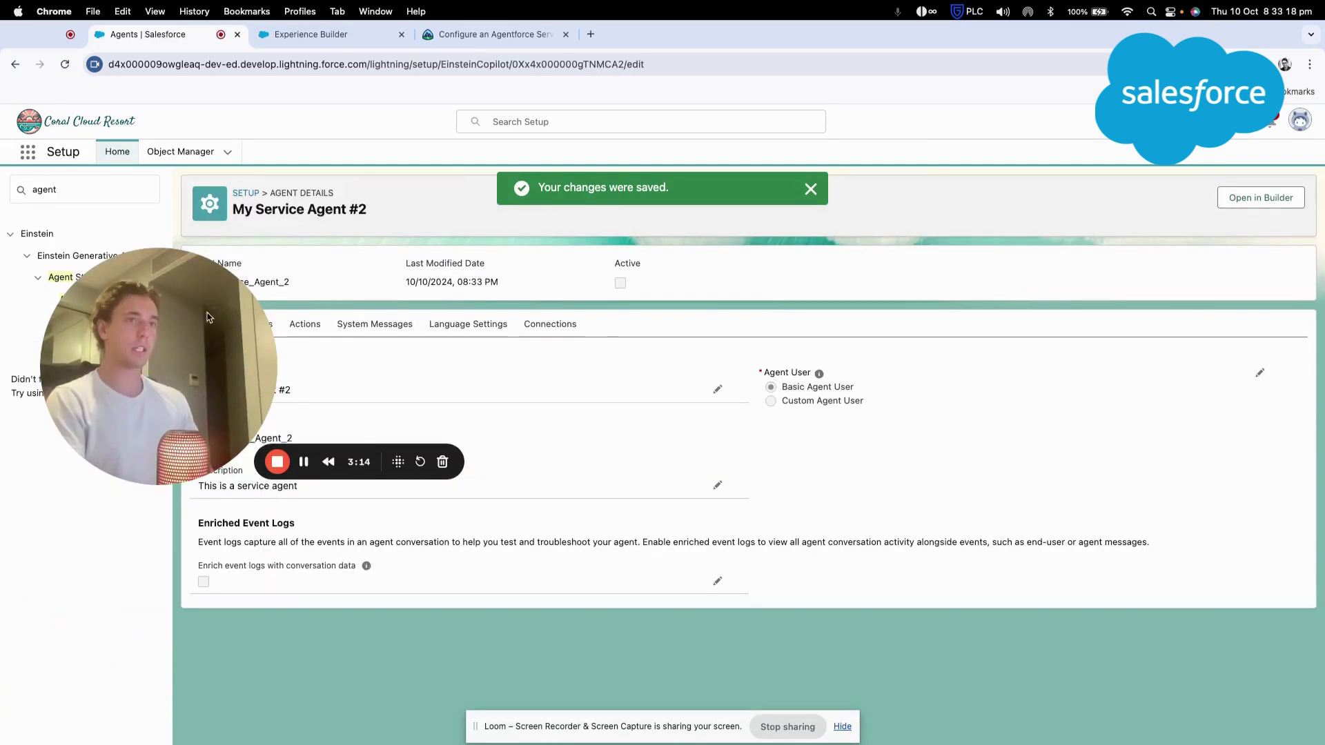
pyautogui.click(1266, 198)
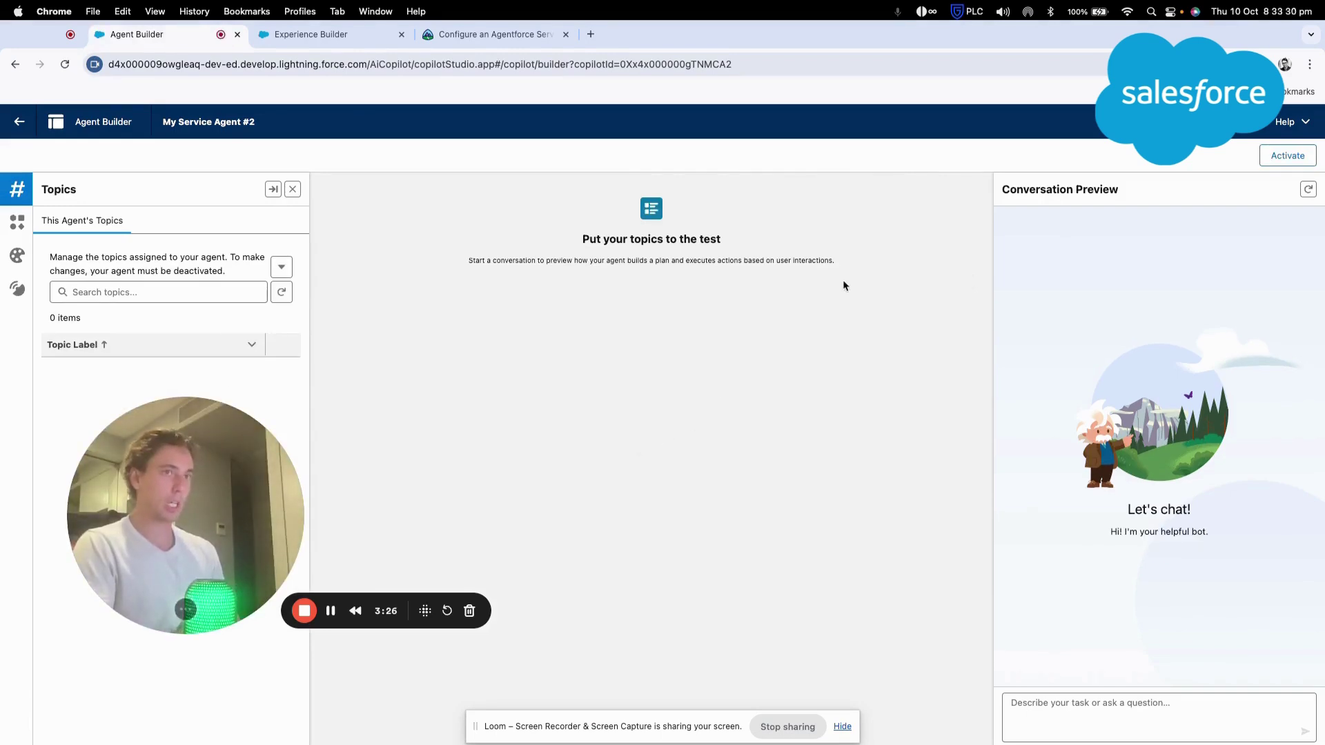
pyautogui.click(19, 122)
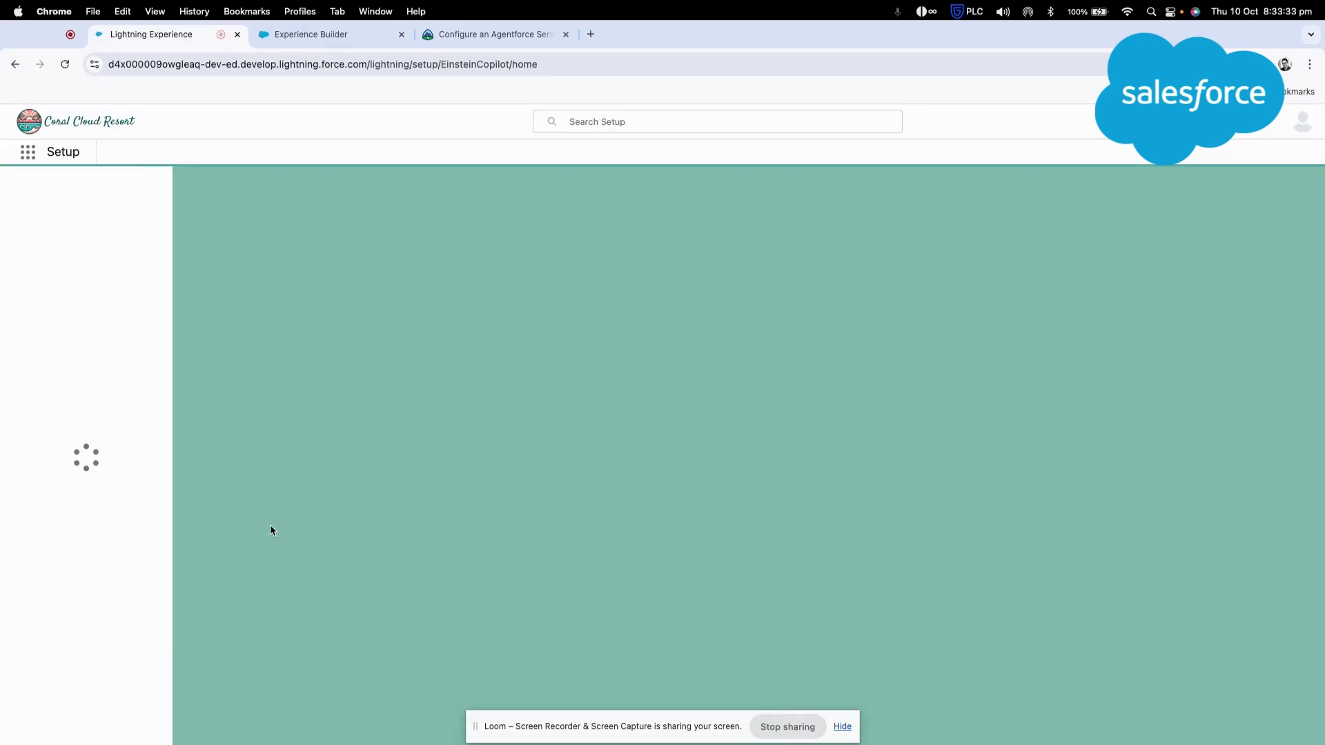
# - Open the Coral Cloud Agent's details page
pyautogui.moveTo(270, 528); pyautogui.dragTo(518, 435)
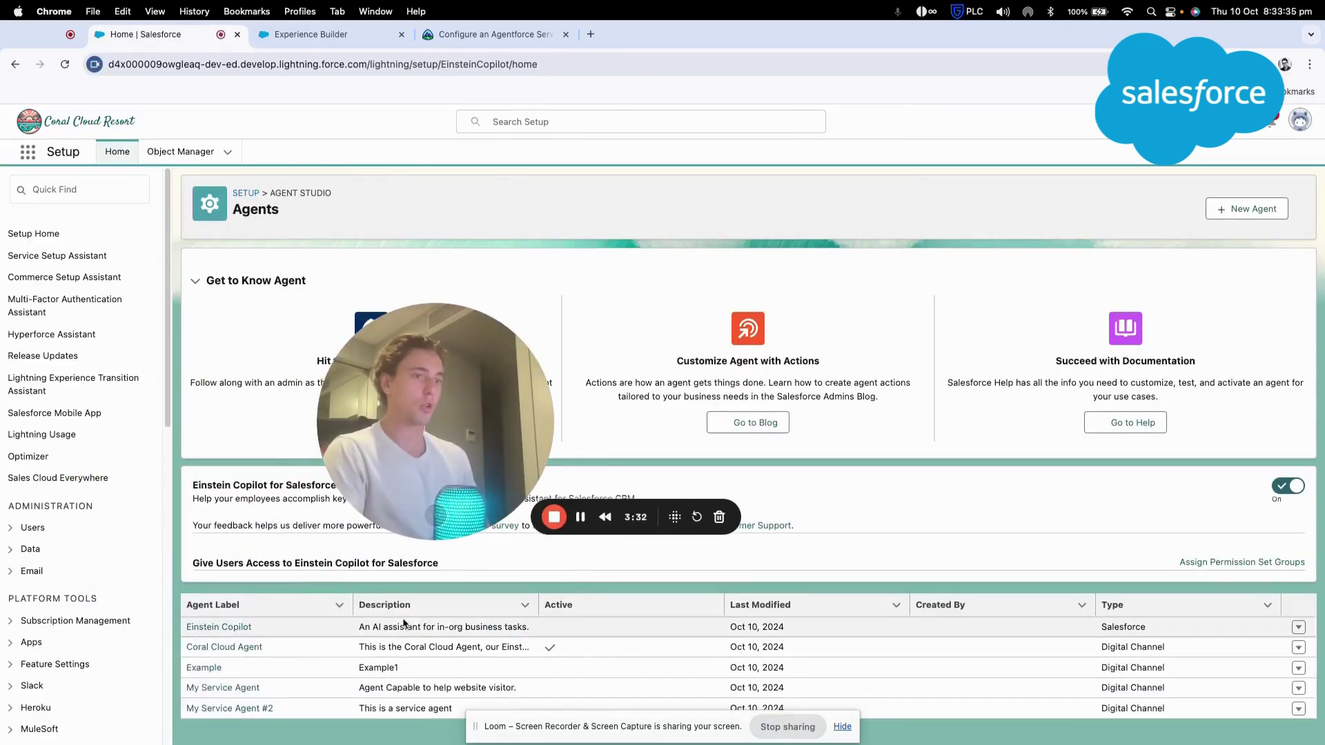
pyautogui.click(232, 654)
pyautogui.moveTo(429, 395); pyautogui.dragTo(922, 474)
# - Load Coral Cloud Agent in Agent Builder and find the Experience Management topic by searching 'exp'
pyautogui.click(1260, 197)
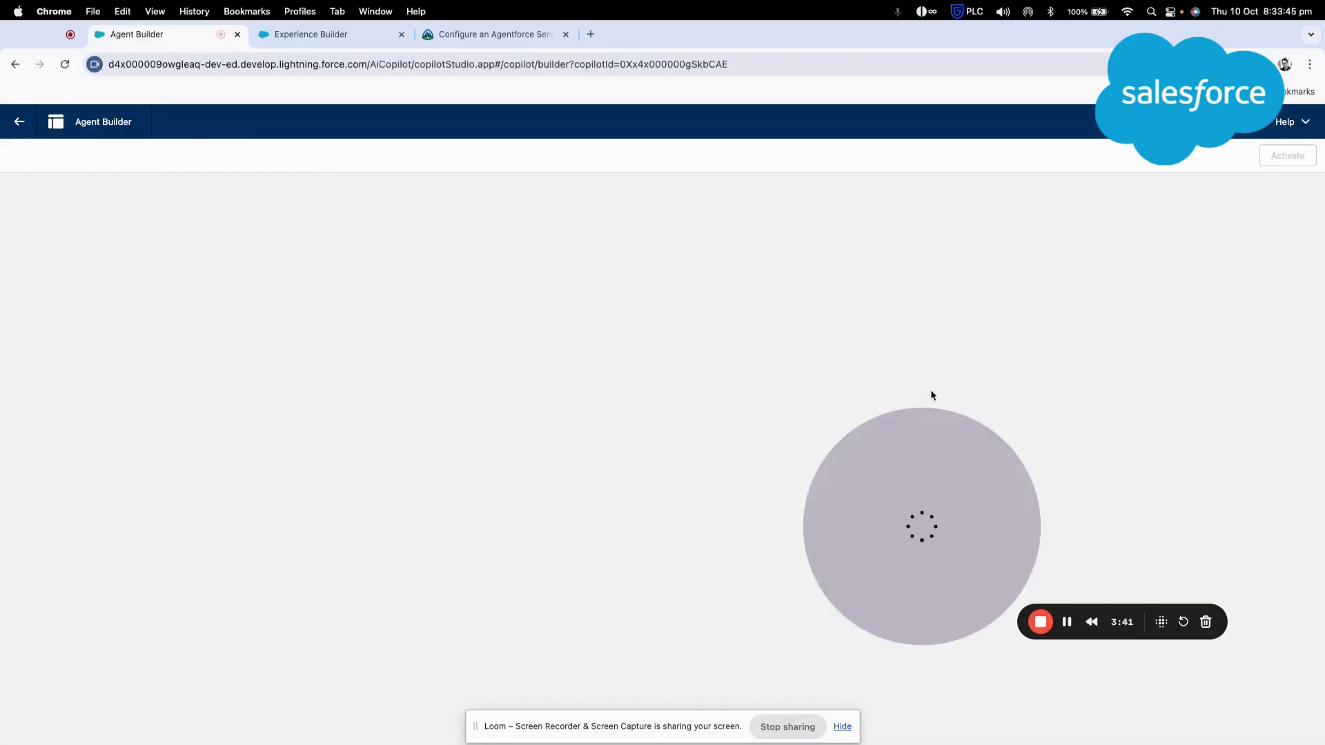
pyautogui.moveTo(870, 451); pyautogui.dragTo(540, 391)
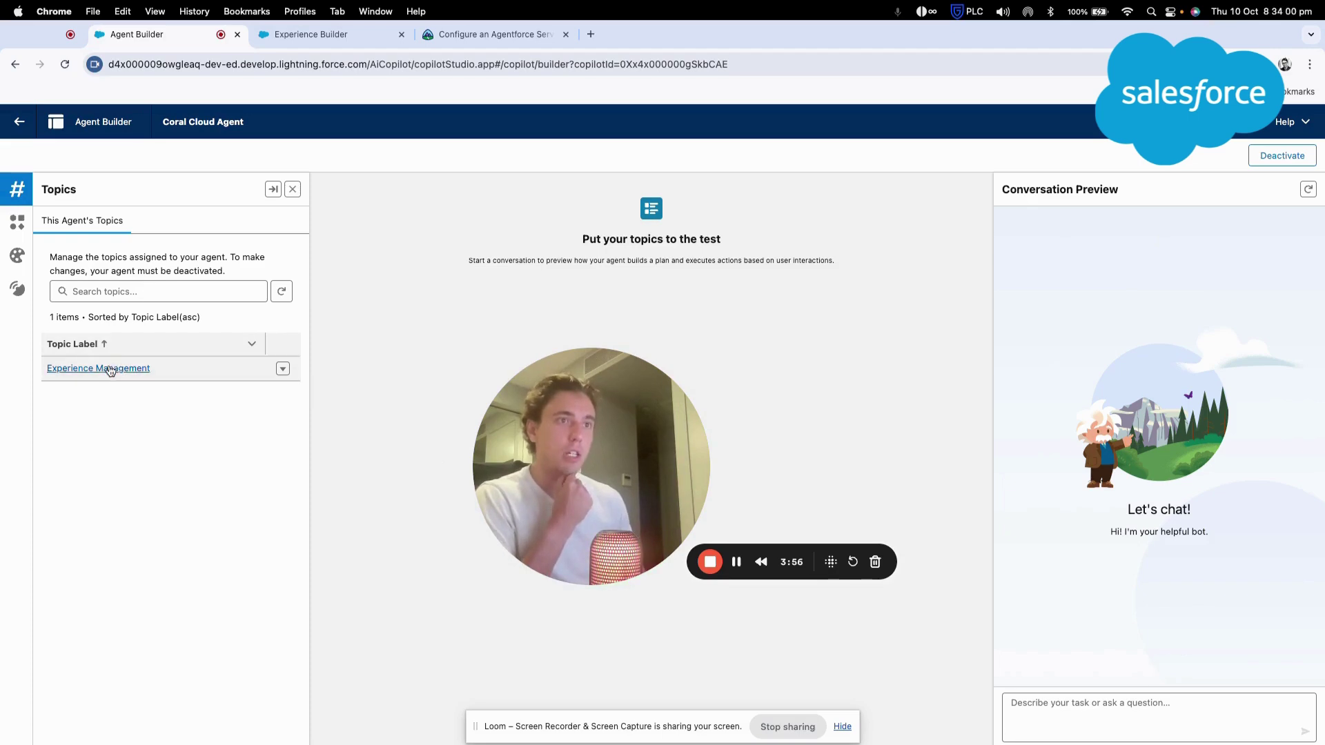
pyautogui.click(21, 220)
pyautogui.click(25, 200)
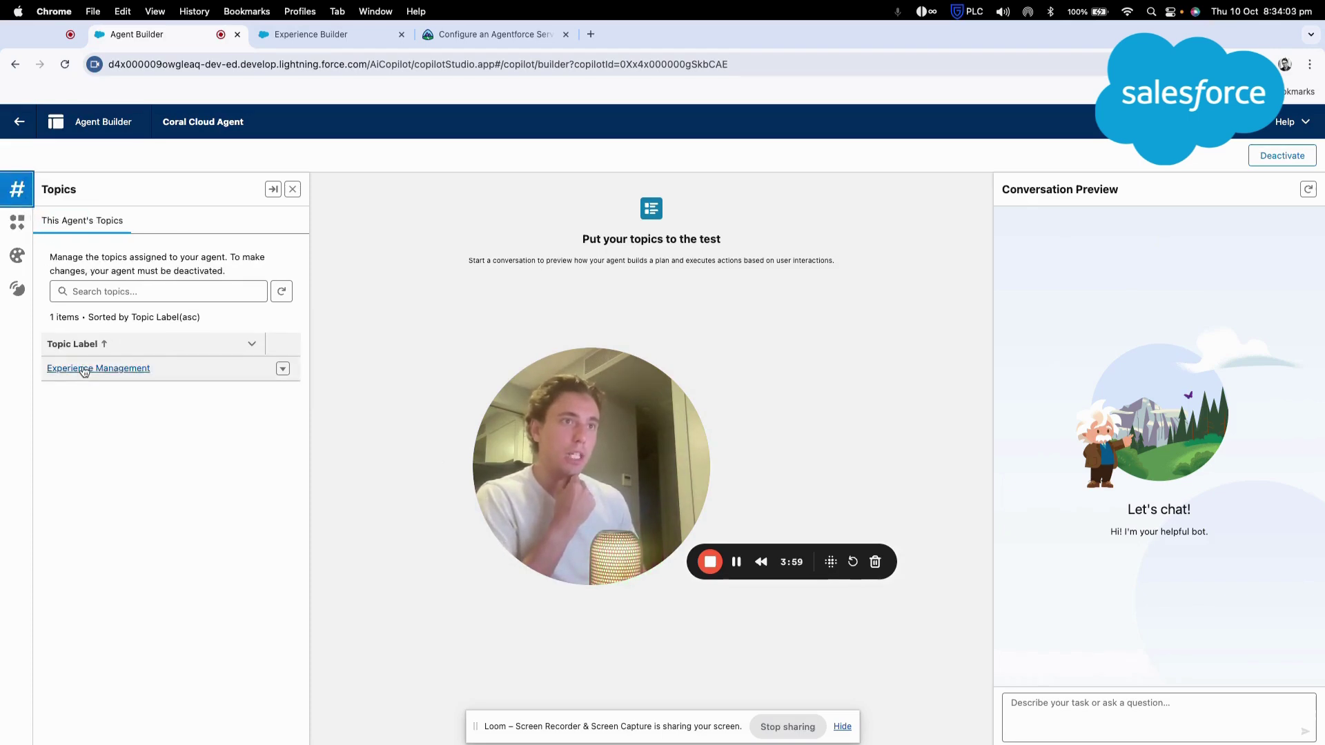
pyautogui.click(106, 289)
pyautogui.write('ex')
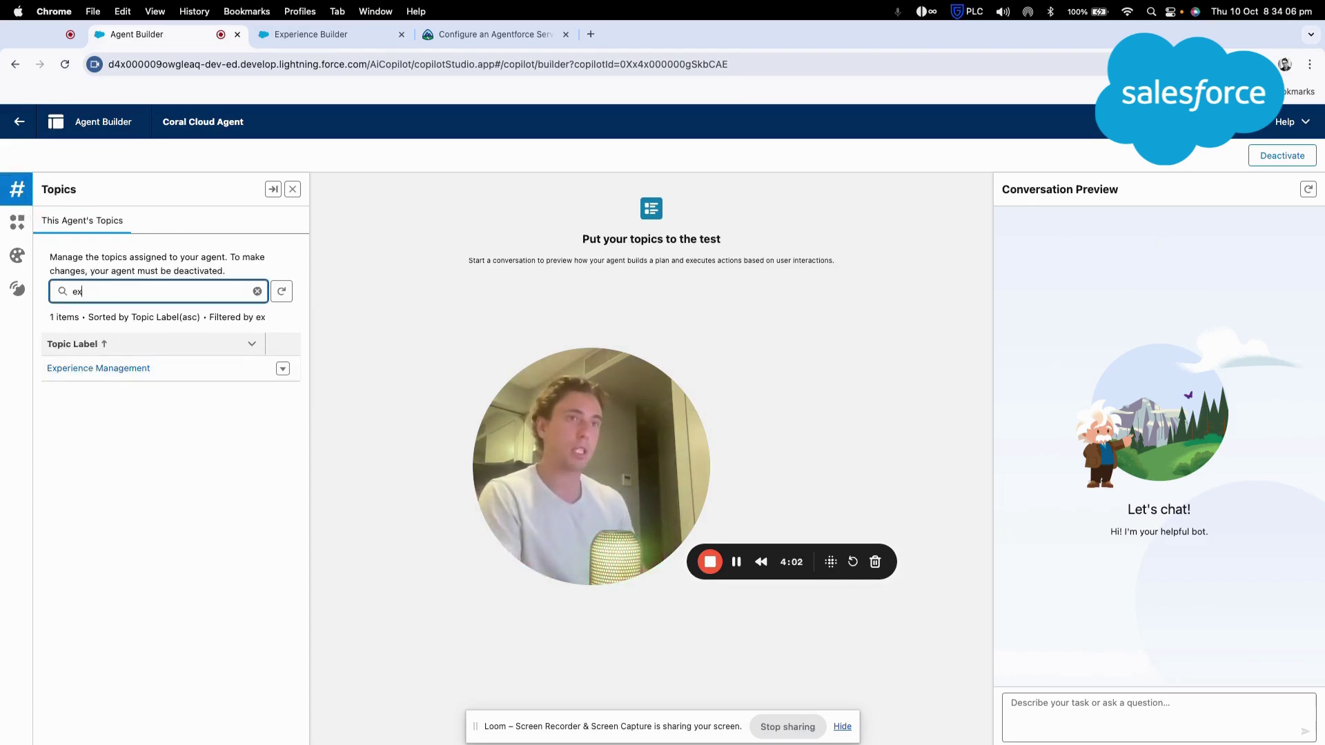
pyautogui.write('p')
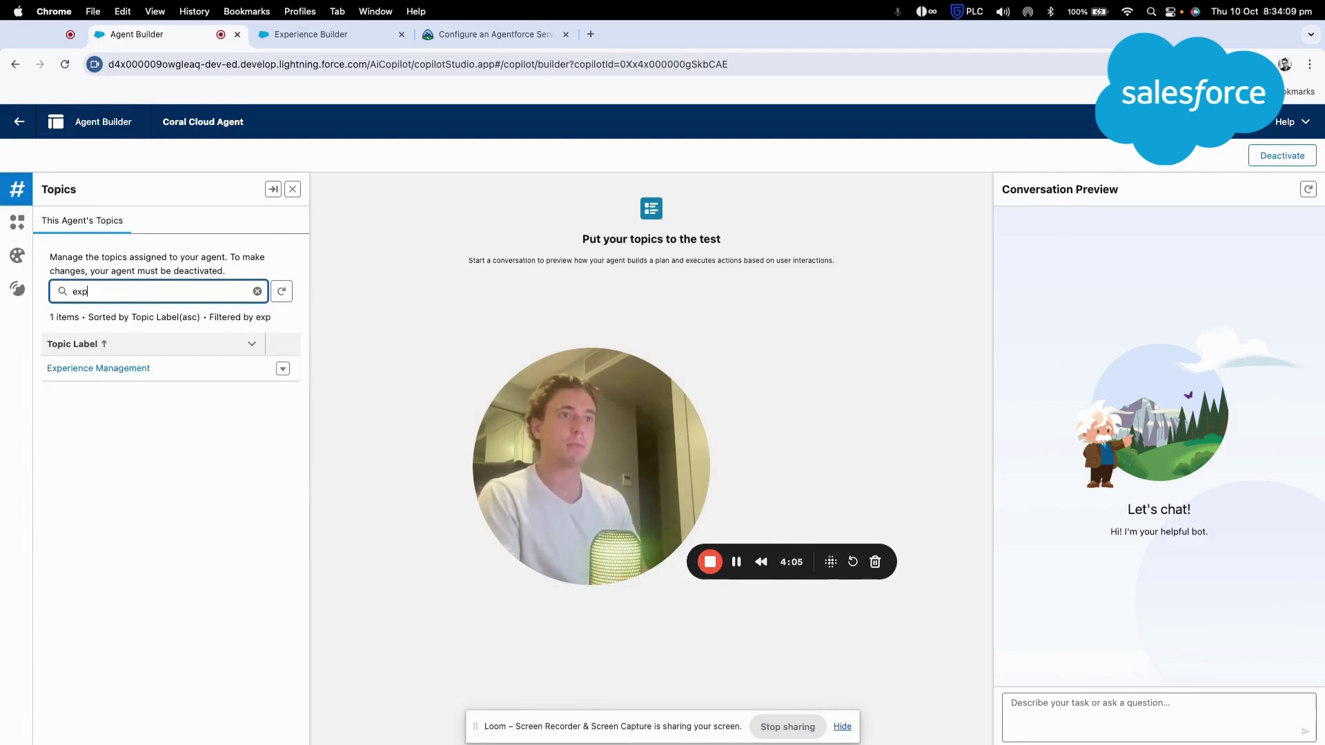
pyautogui.click(116, 369)
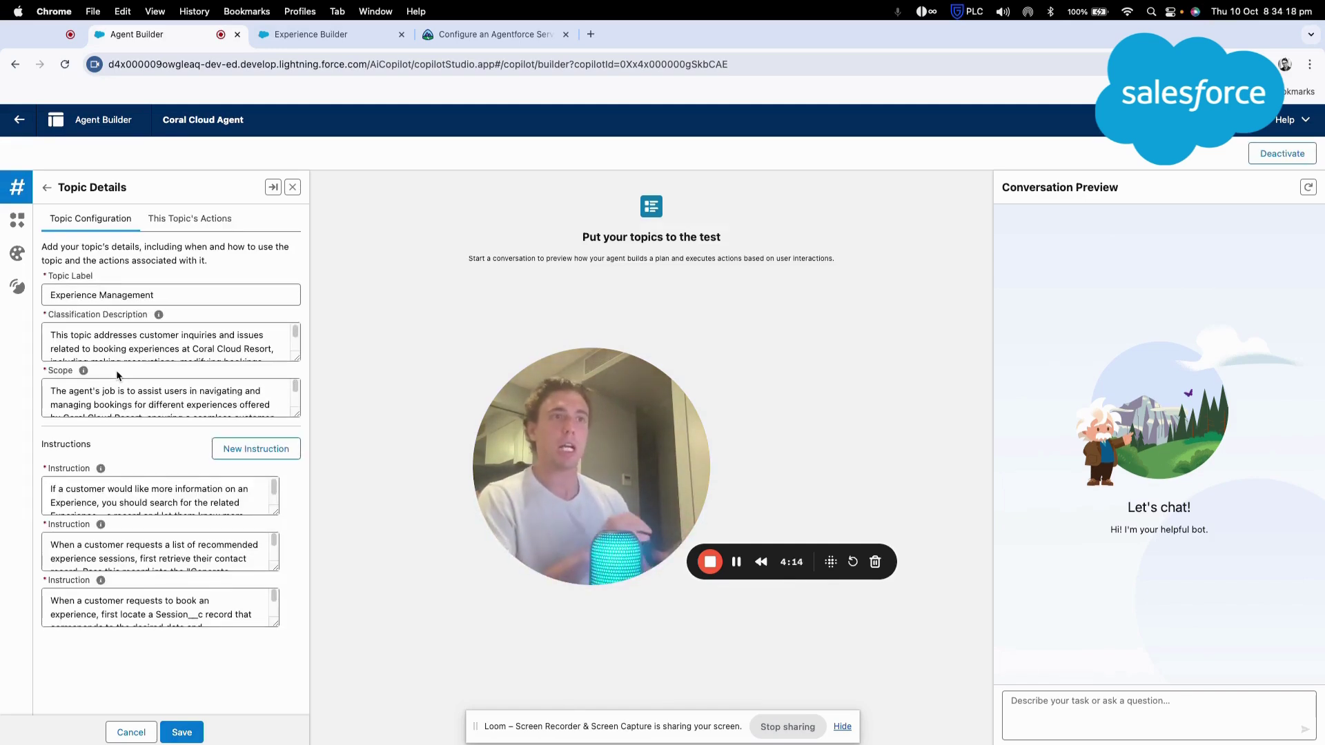
# - Review the Experience Management topic's label and classification description
pyautogui.click(169, 290)
pyautogui.click(200, 344)
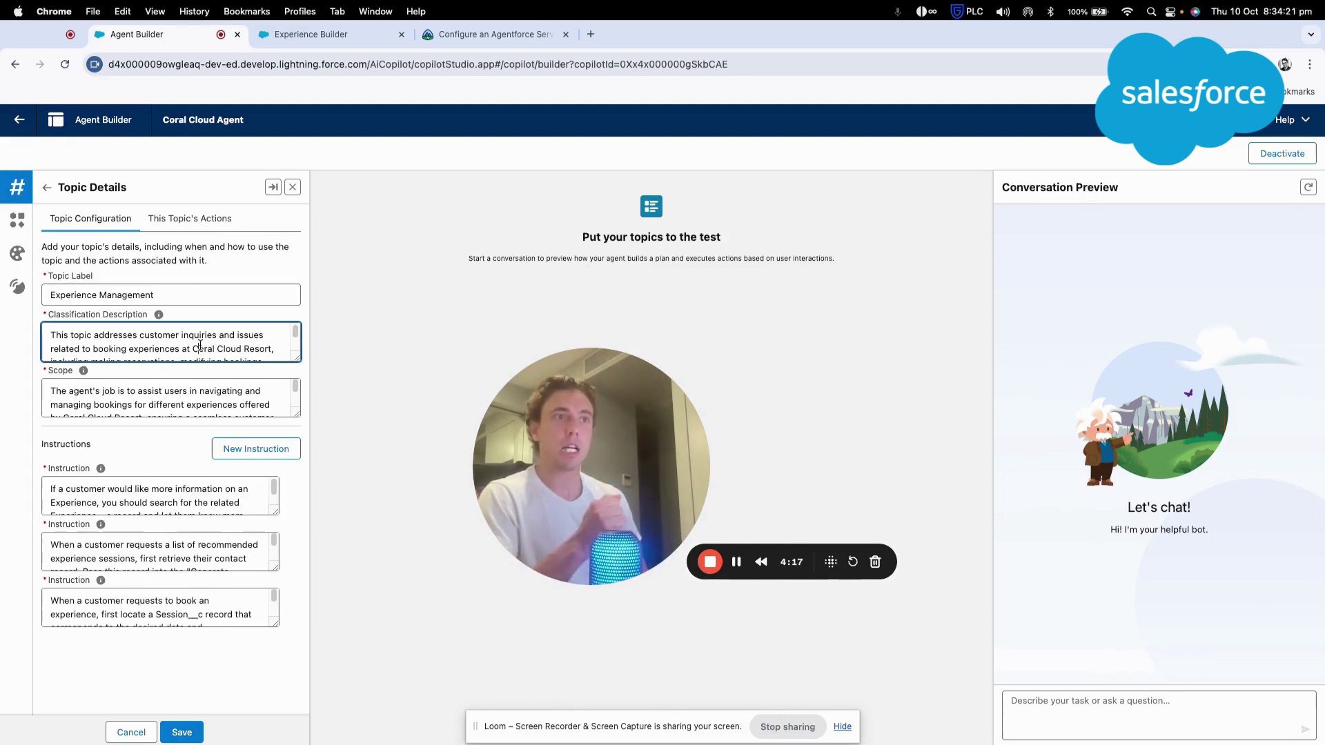
pyautogui.scroll(-1, 199, 350)
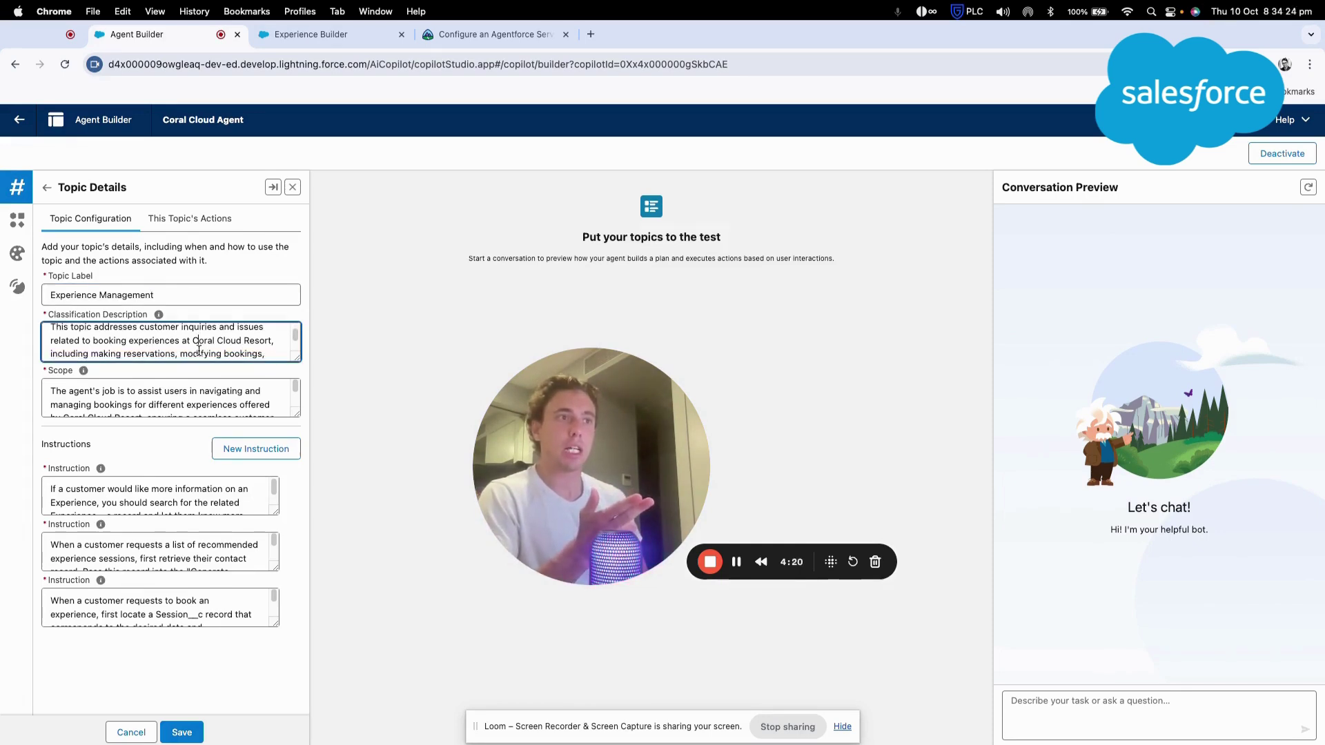
pyautogui.scroll(1, 199, 350)
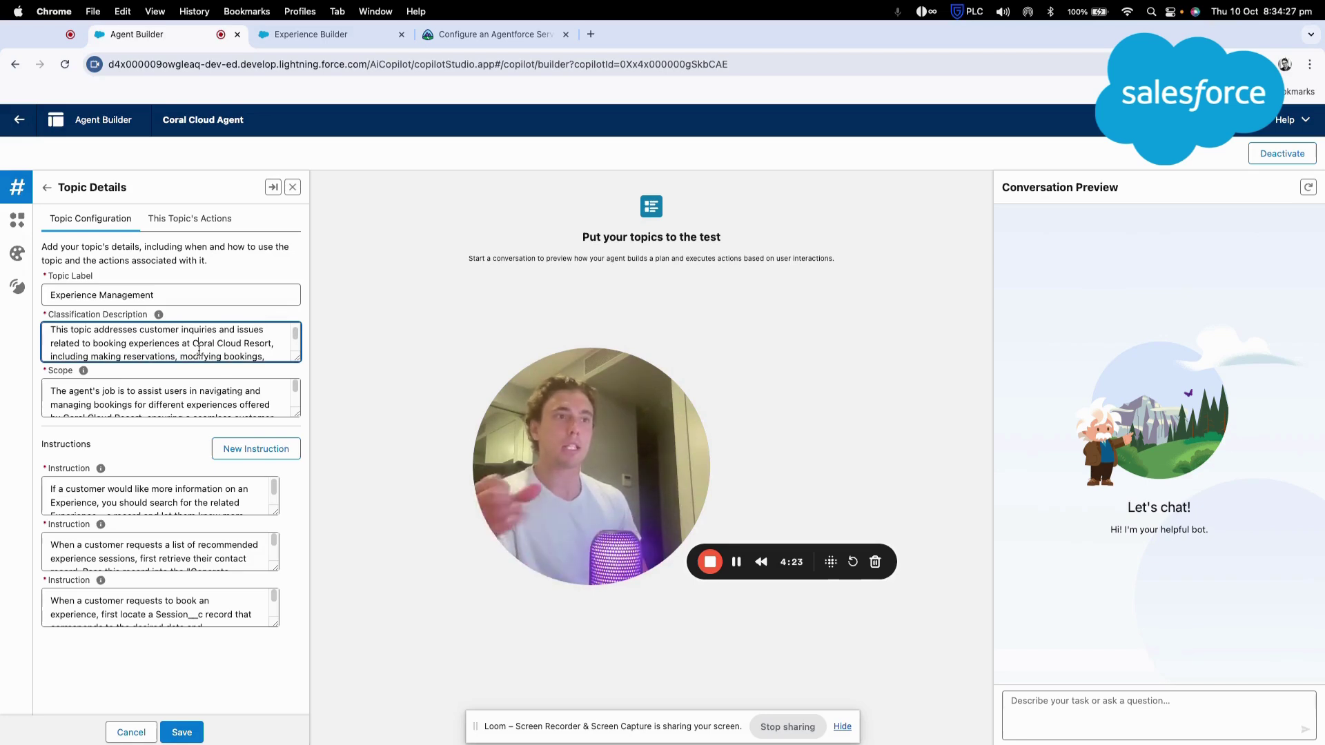
pyautogui.scroll(-2, 198, 349)
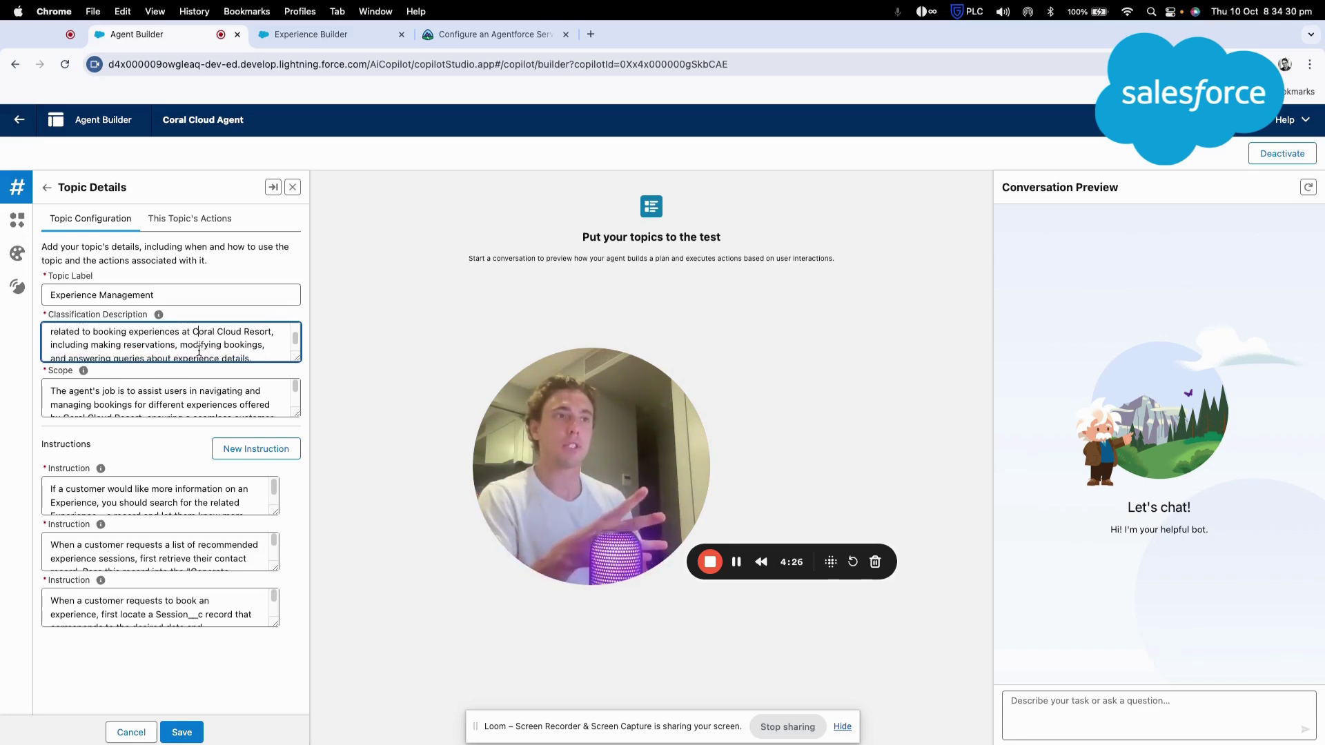
pyautogui.scroll(-1, 198, 350)
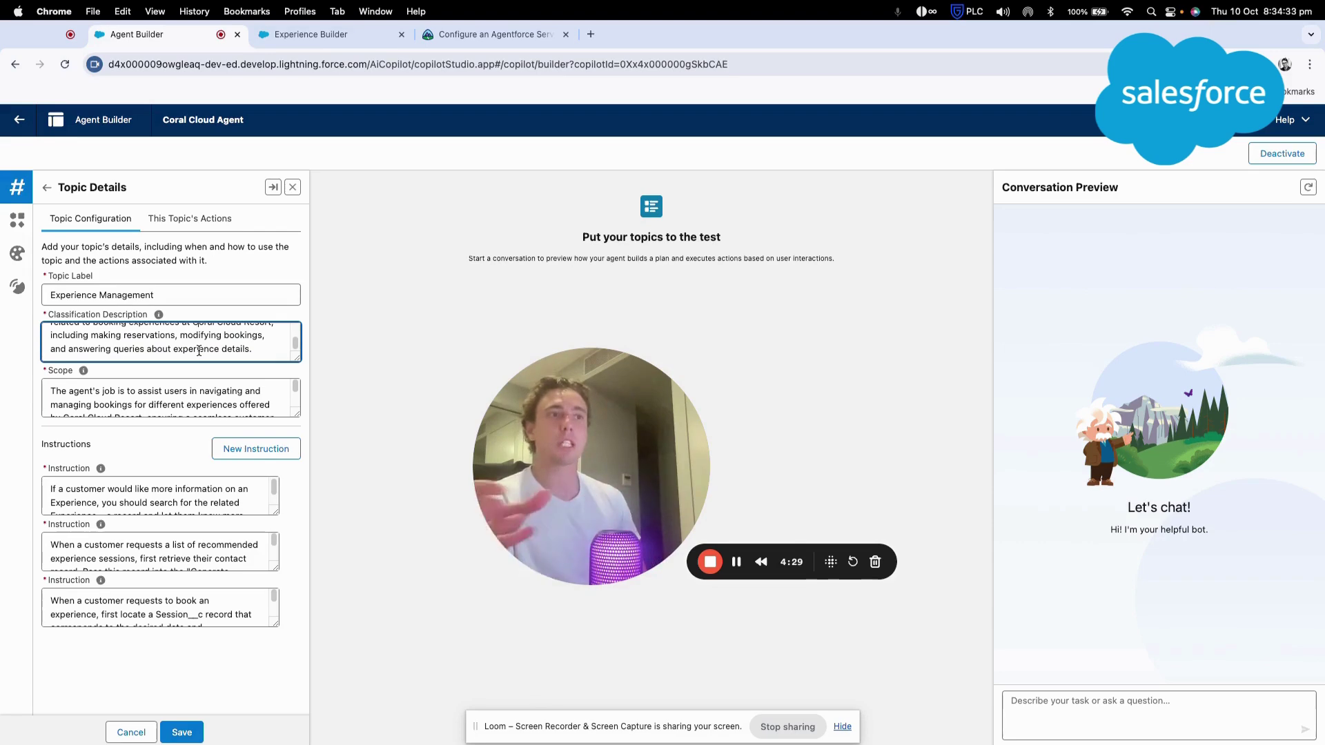
pyautogui.scroll(1, 199, 350)
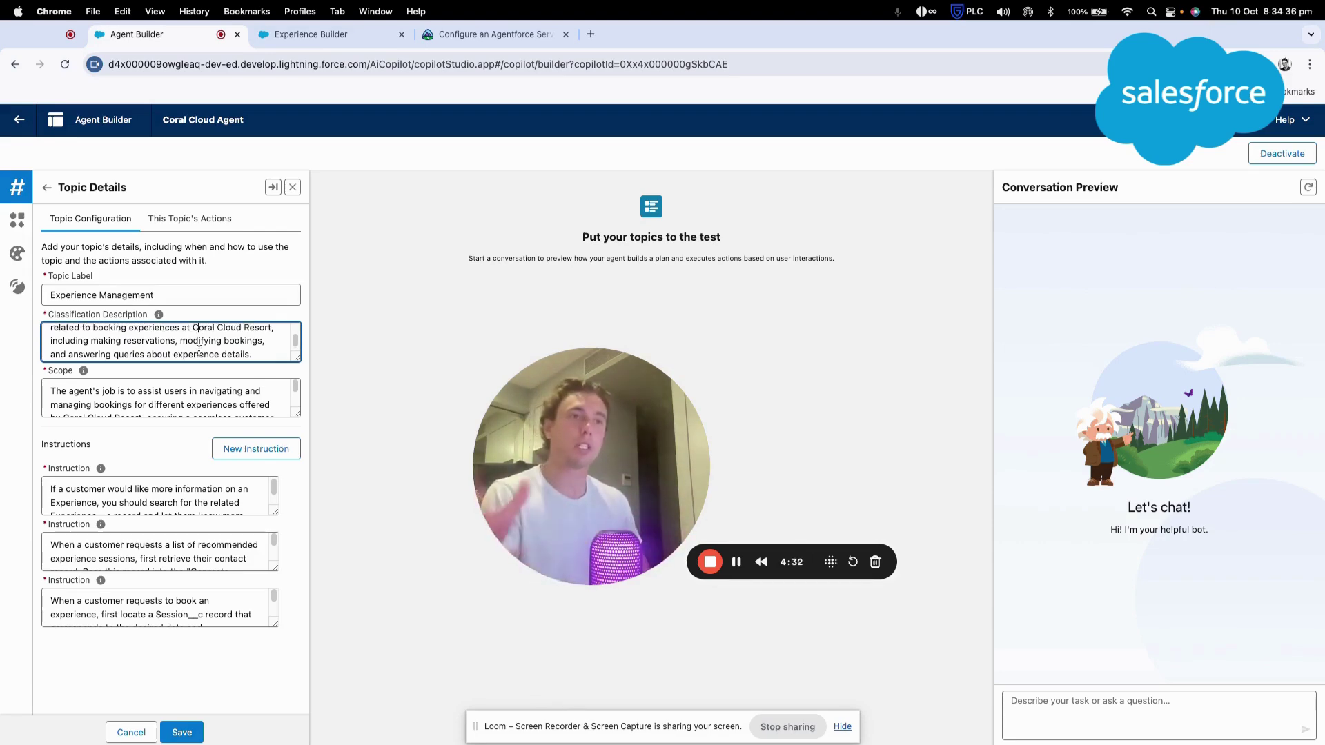
pyautogui.scroll(2, 198, 351)
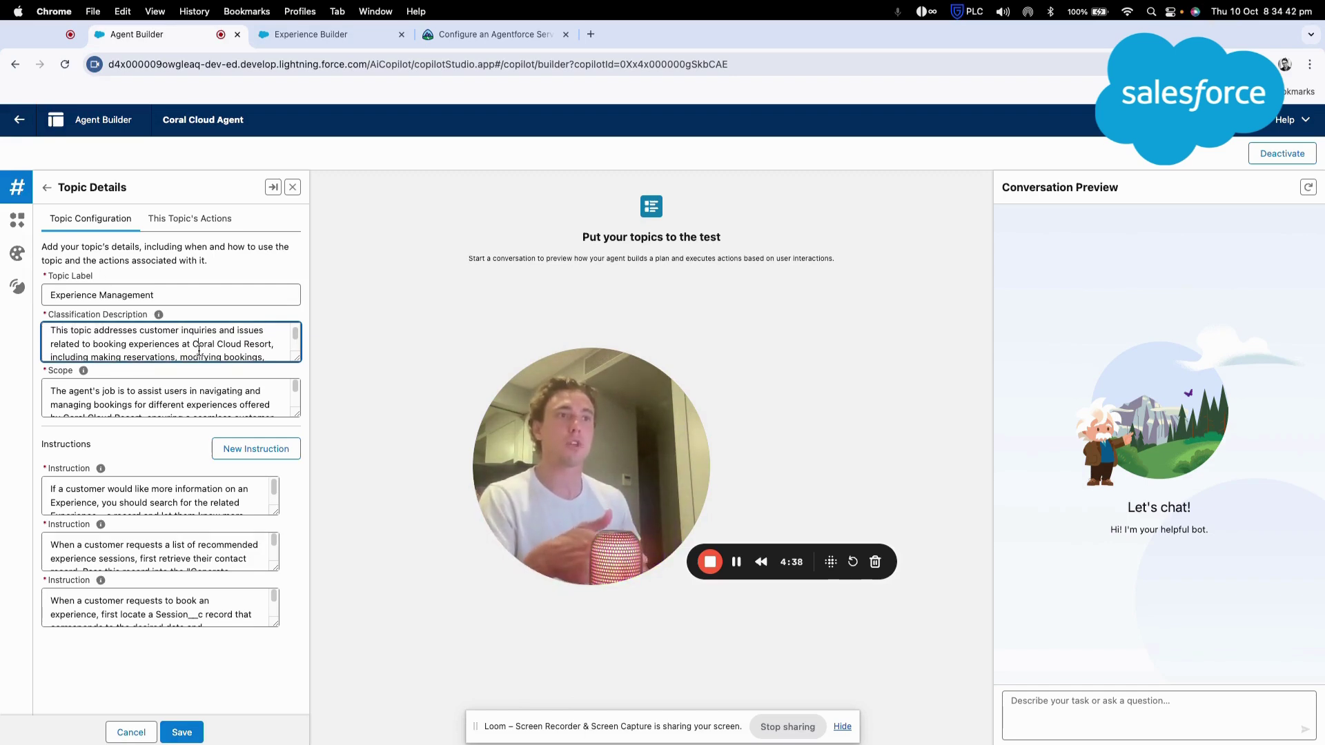
pyautogui.scroll(-3, 198, 351)
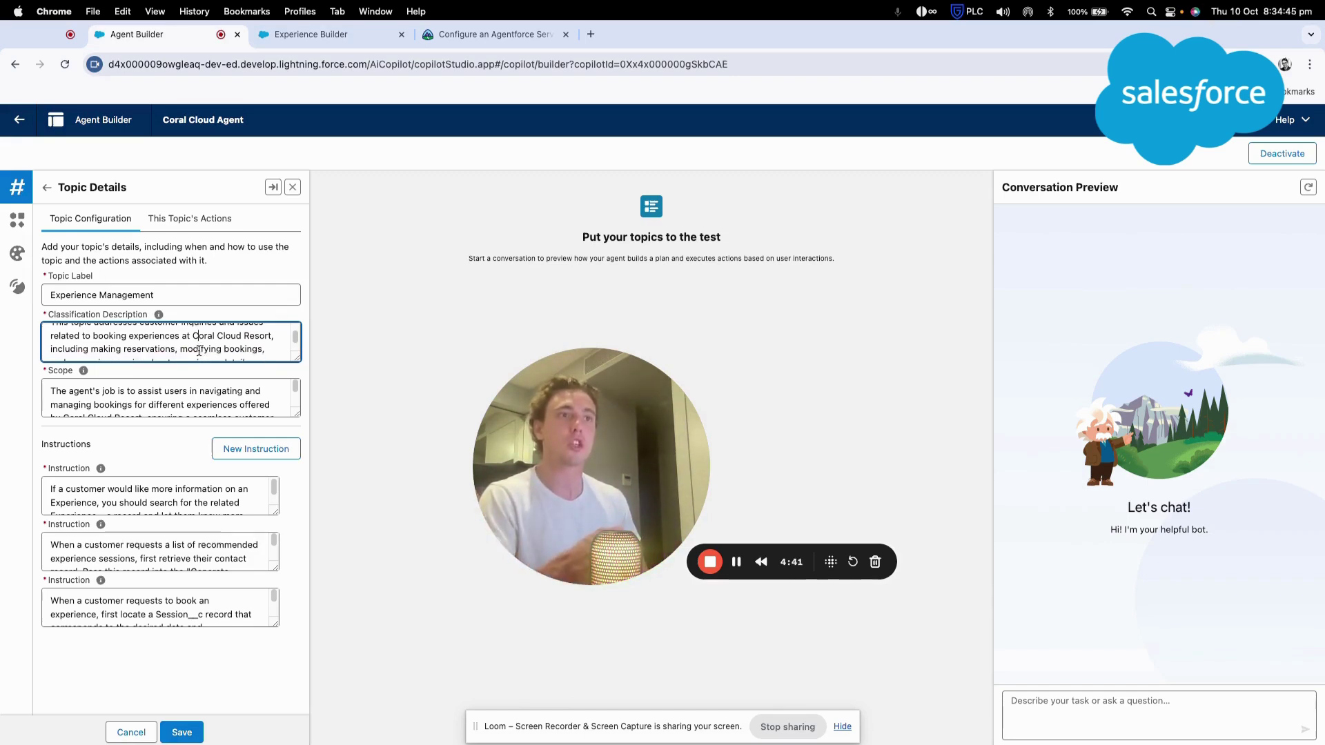
pyautogui.scroll(-1, 198, 351)
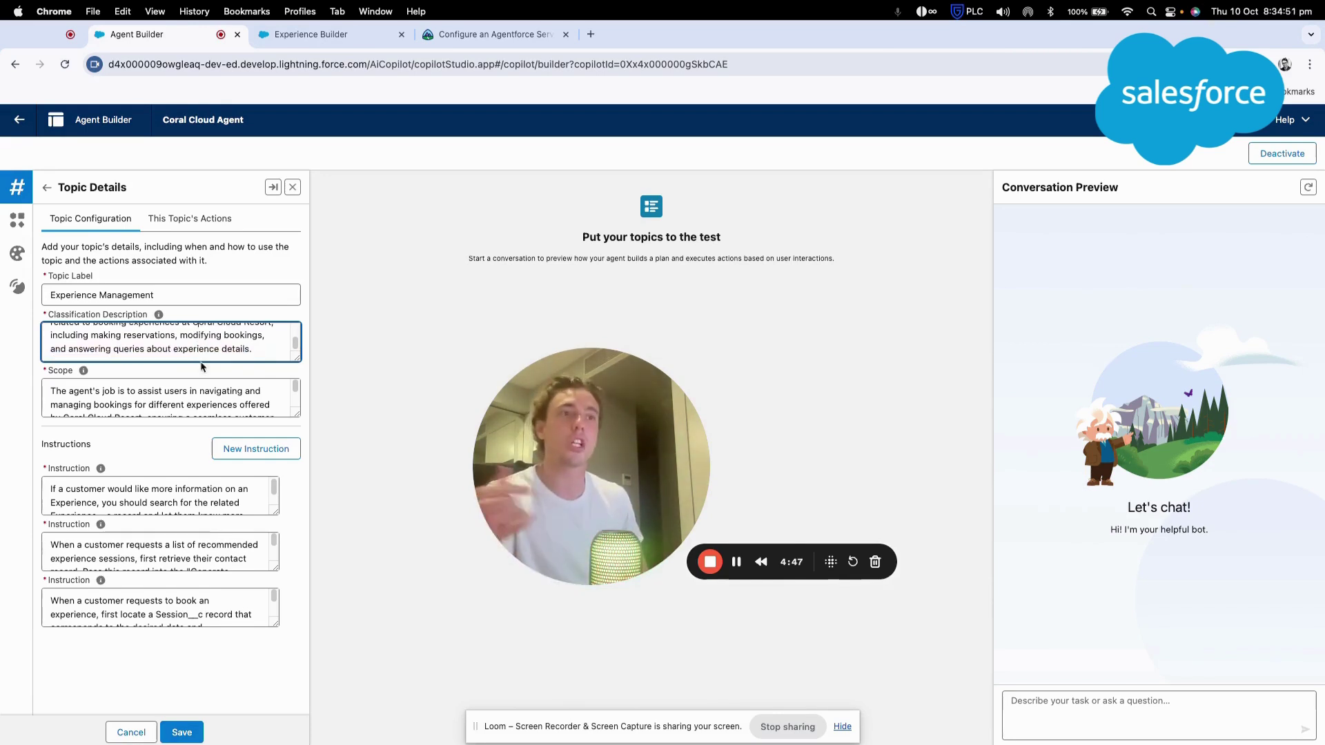
# - Read the topic's scope and instructions, then view its six assigned actions
pyautogui.click(197, 400)
pyautogui.scroll(-2, 200, 400)
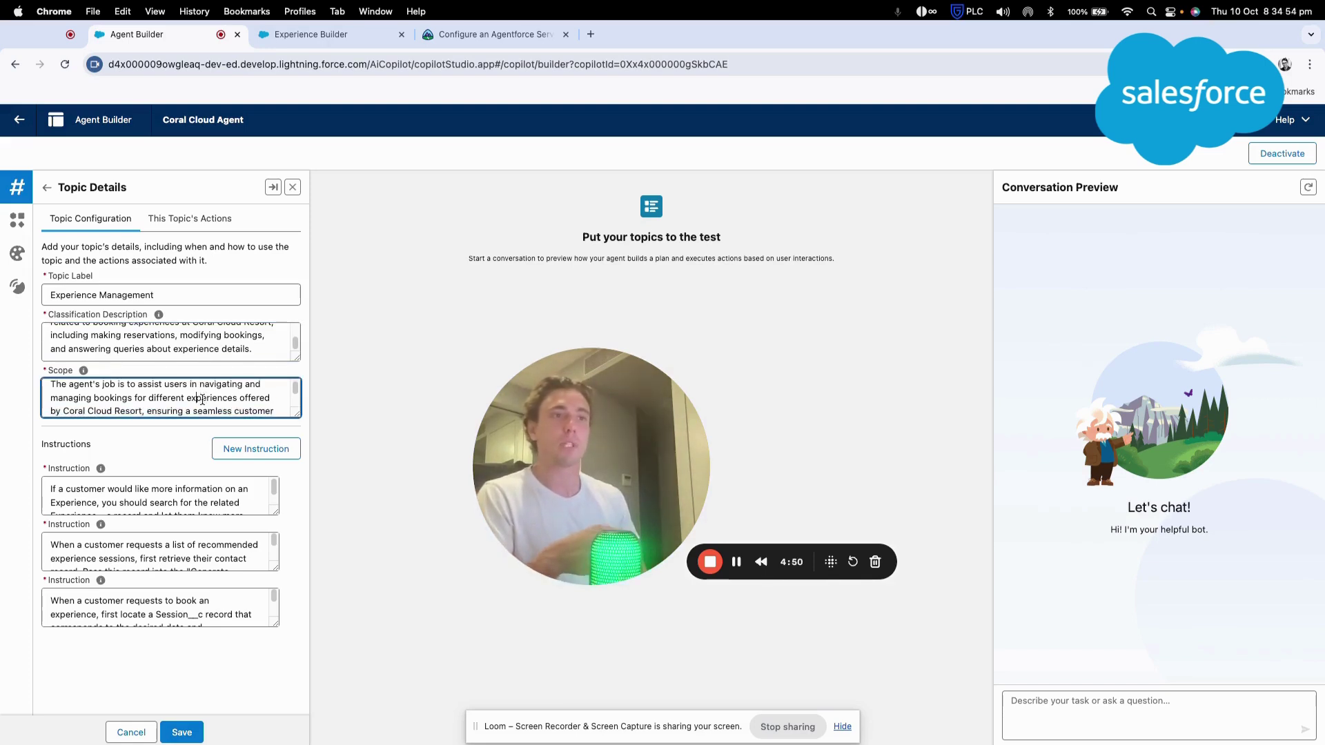
pyautogui.scroll(-3, 203, 399)
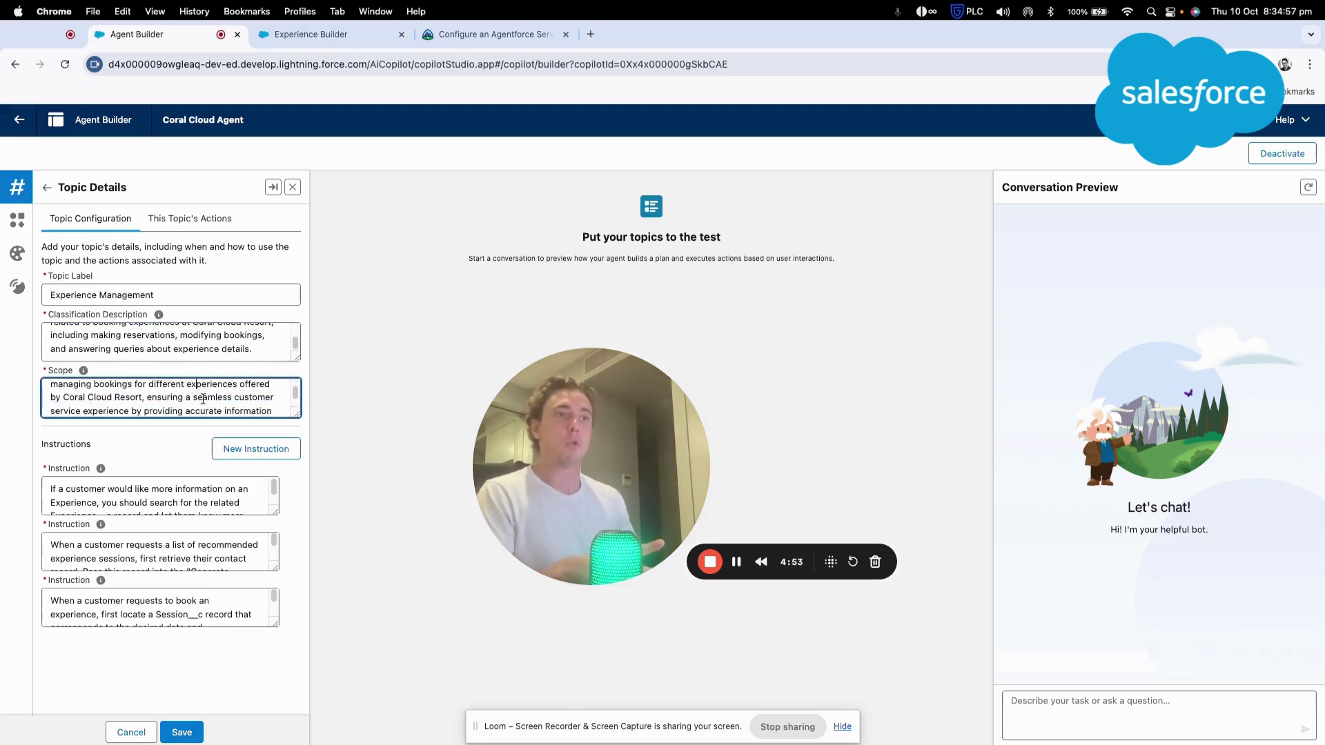
pyautogui.scroll(5, 203, 399)
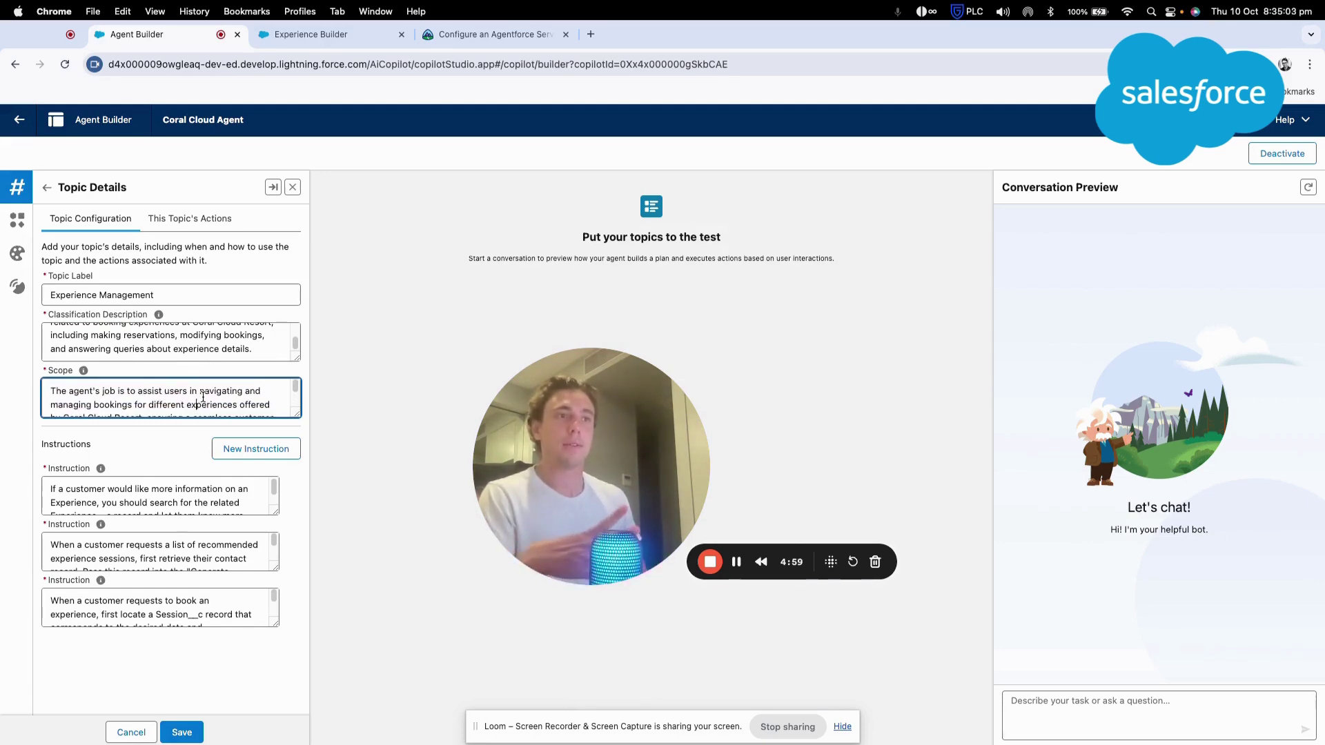
pyautogui.scroll(-1, 202, 398)
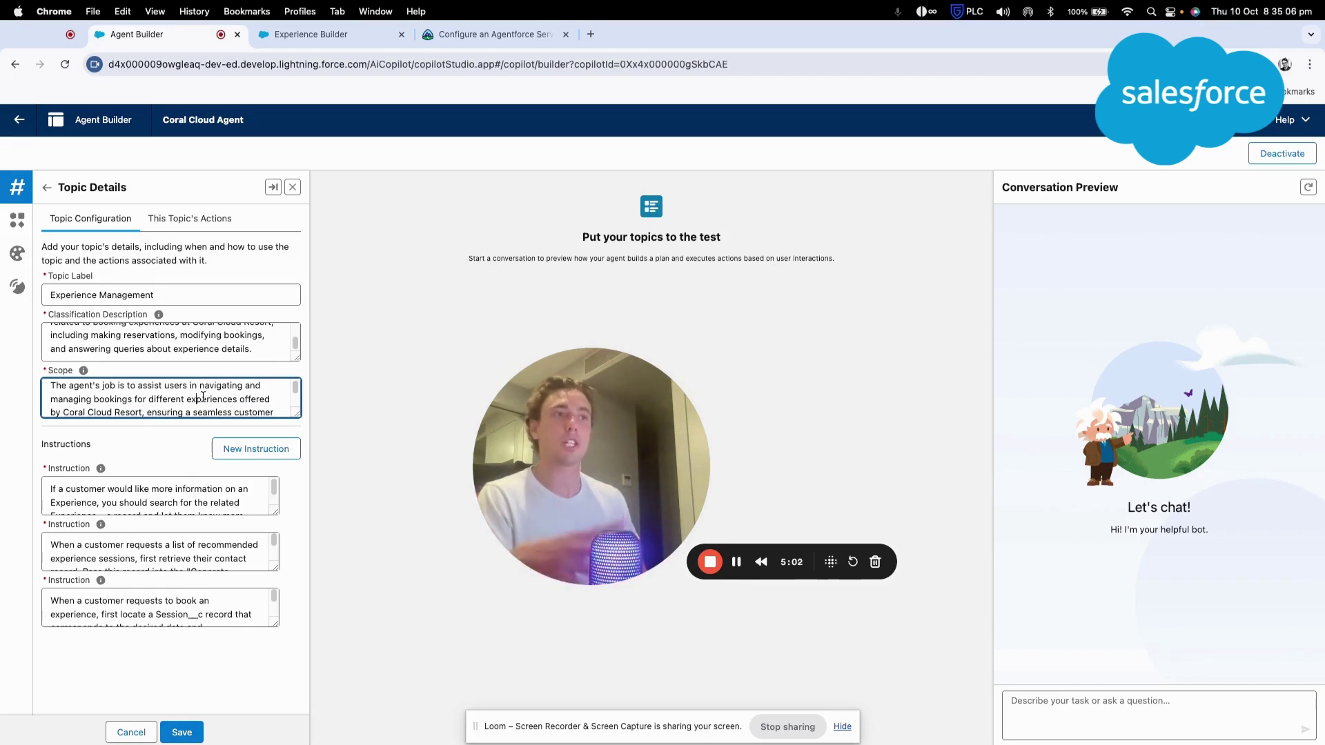
pyautogui.scroll(-2, 202, 397)
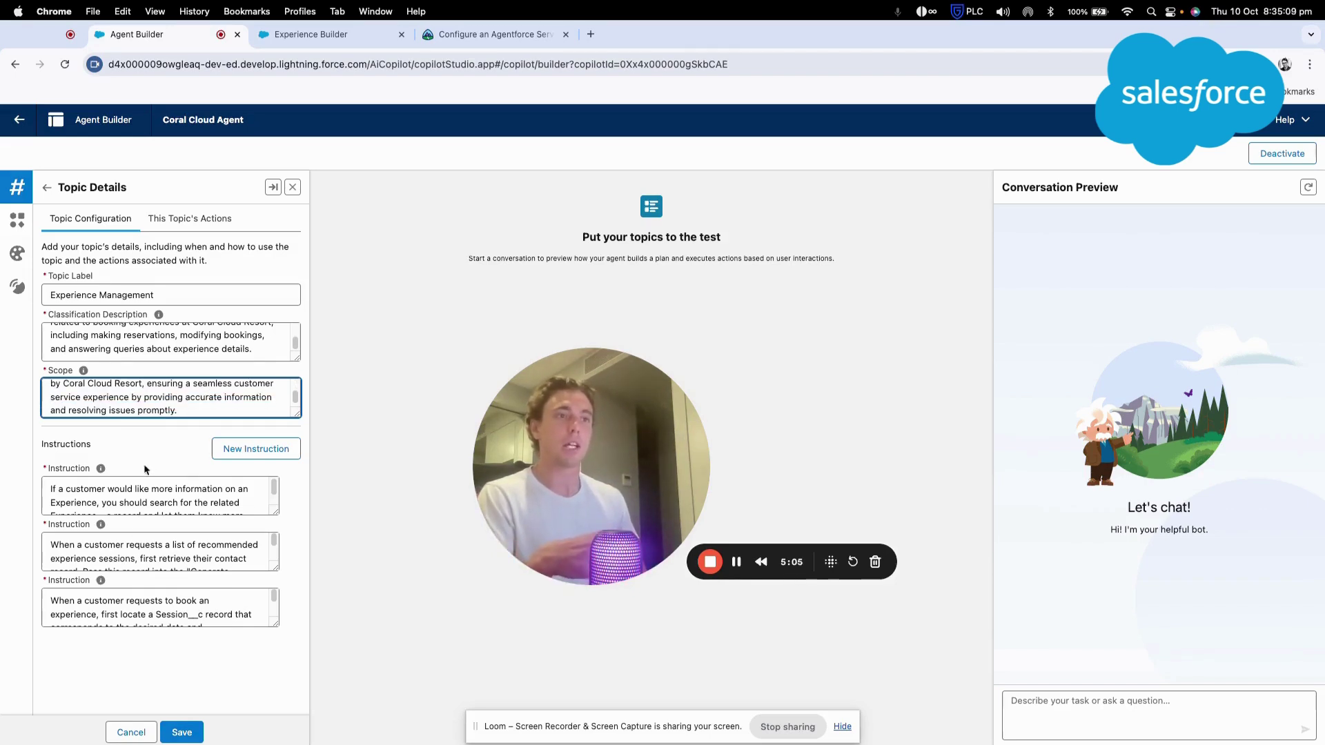
pyautogui.scroll(-1, 153, 493)
pyautogui.scroll(1, 154, 492)
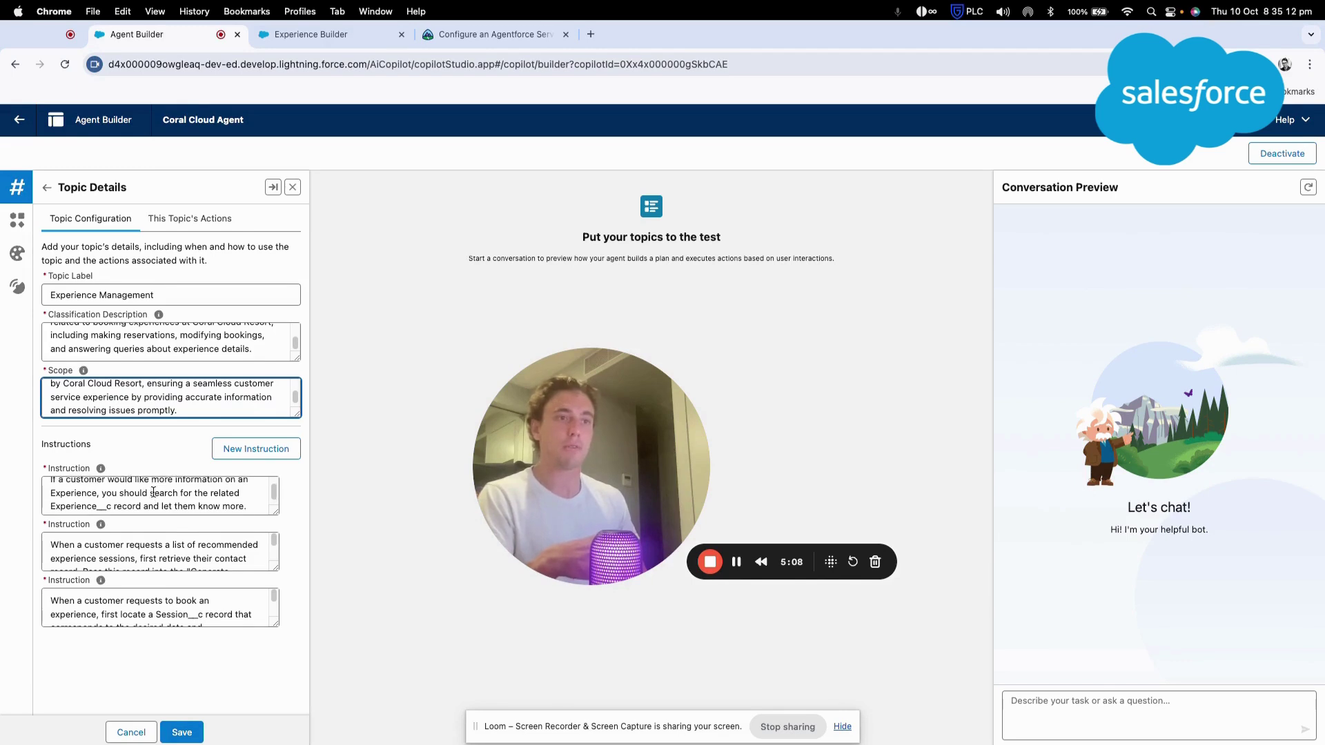
pyautogui.scroll(-1, 153, 492)
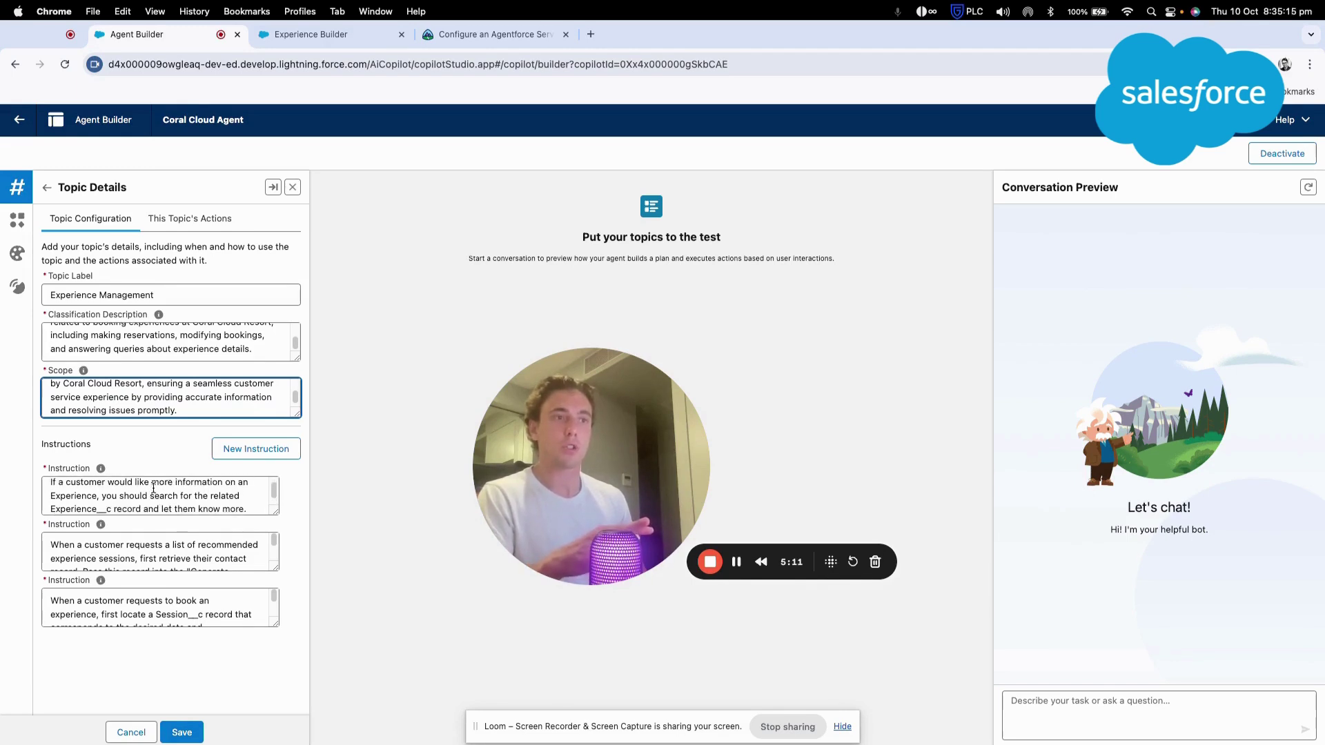
pyautogui.scroll(-4, 147, 535)
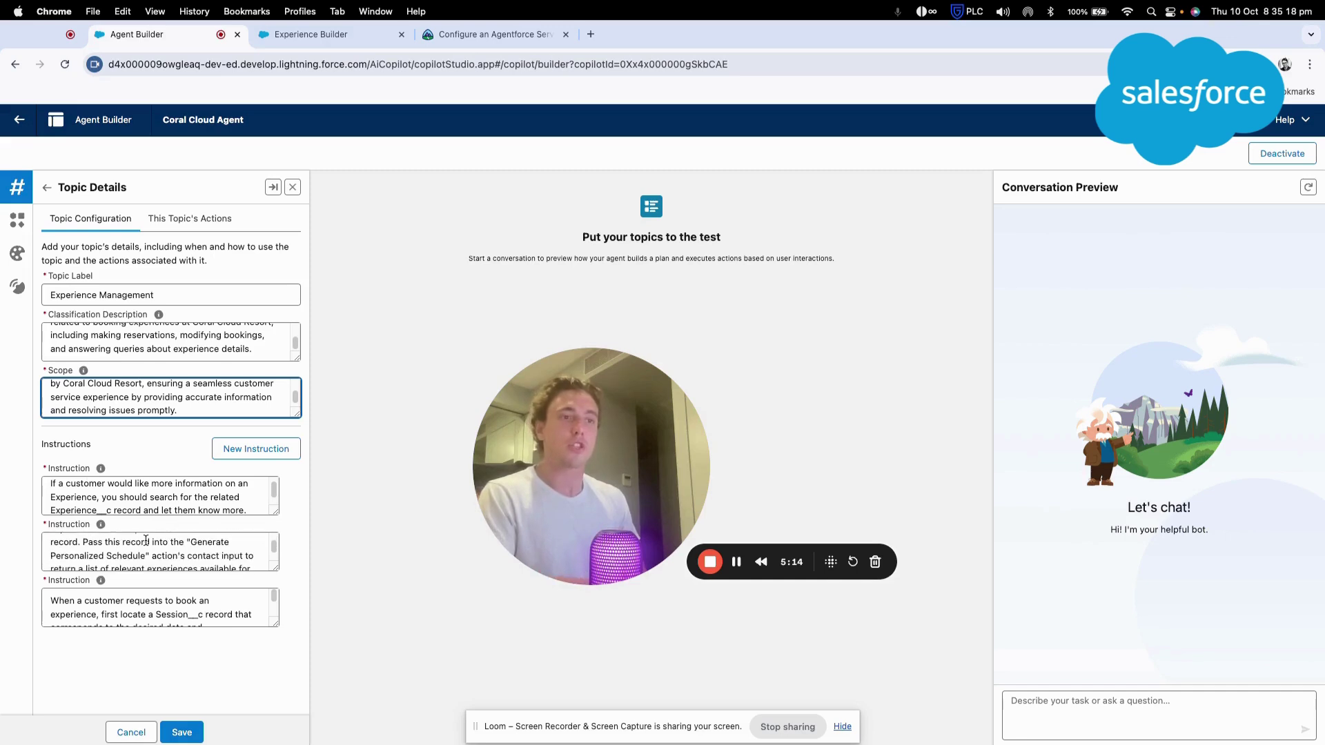
pyautogui.scroll(3, 146, 538)
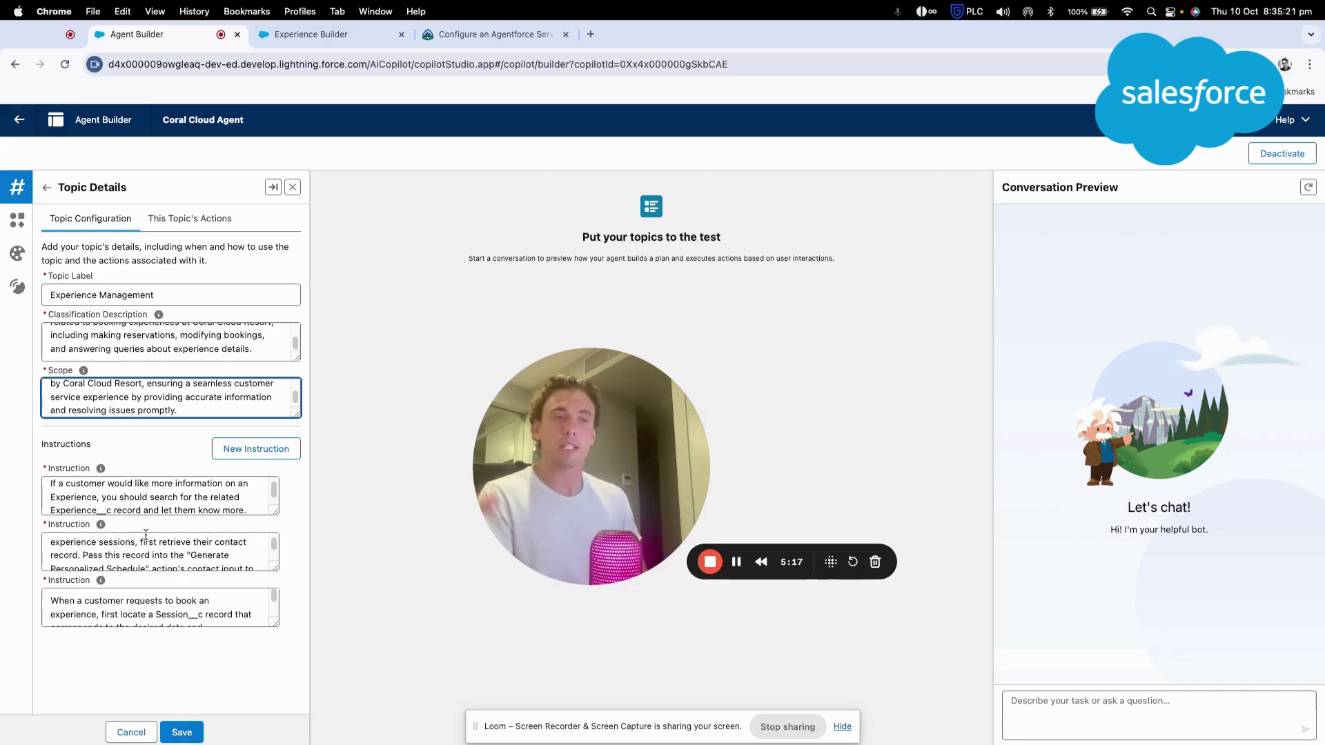
pyautogui.scroll(-1, 157, 495)
pyautogui.scroll(1, 157, 505)
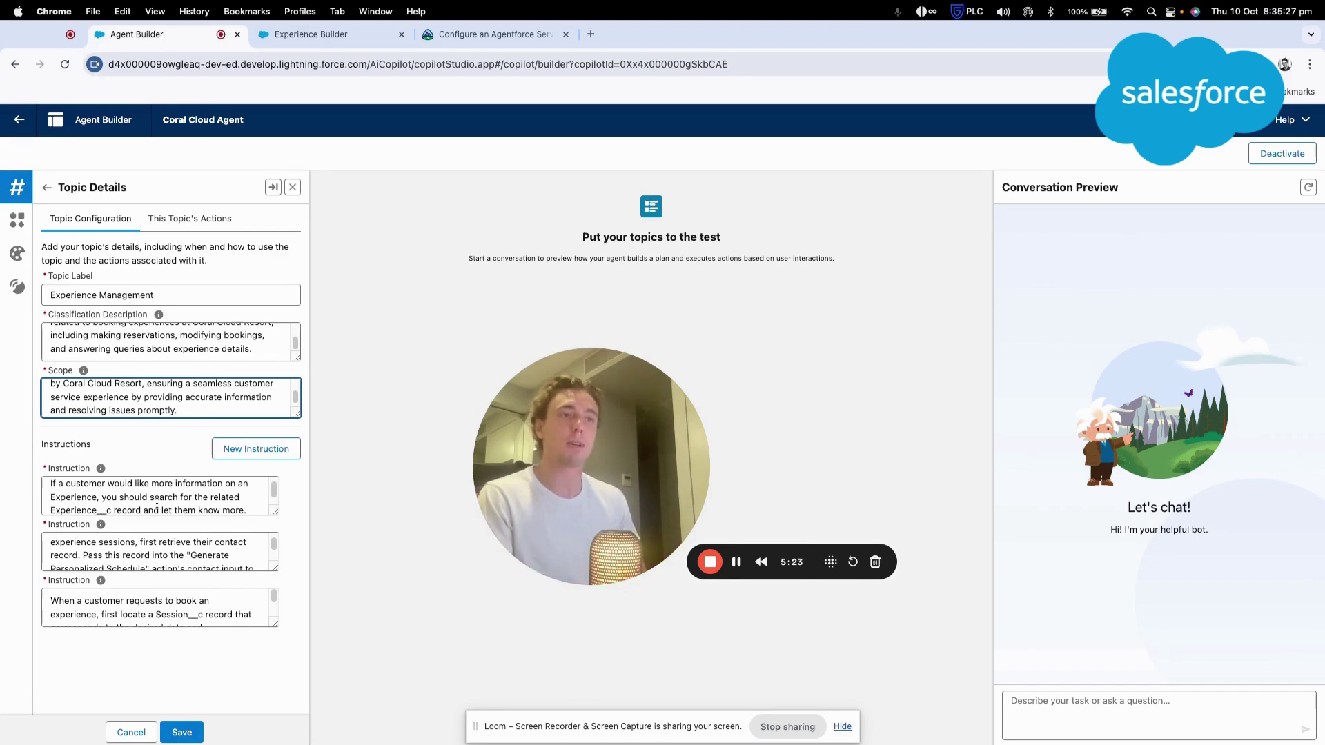
pyautogui.scroll(-1, 157, 503)
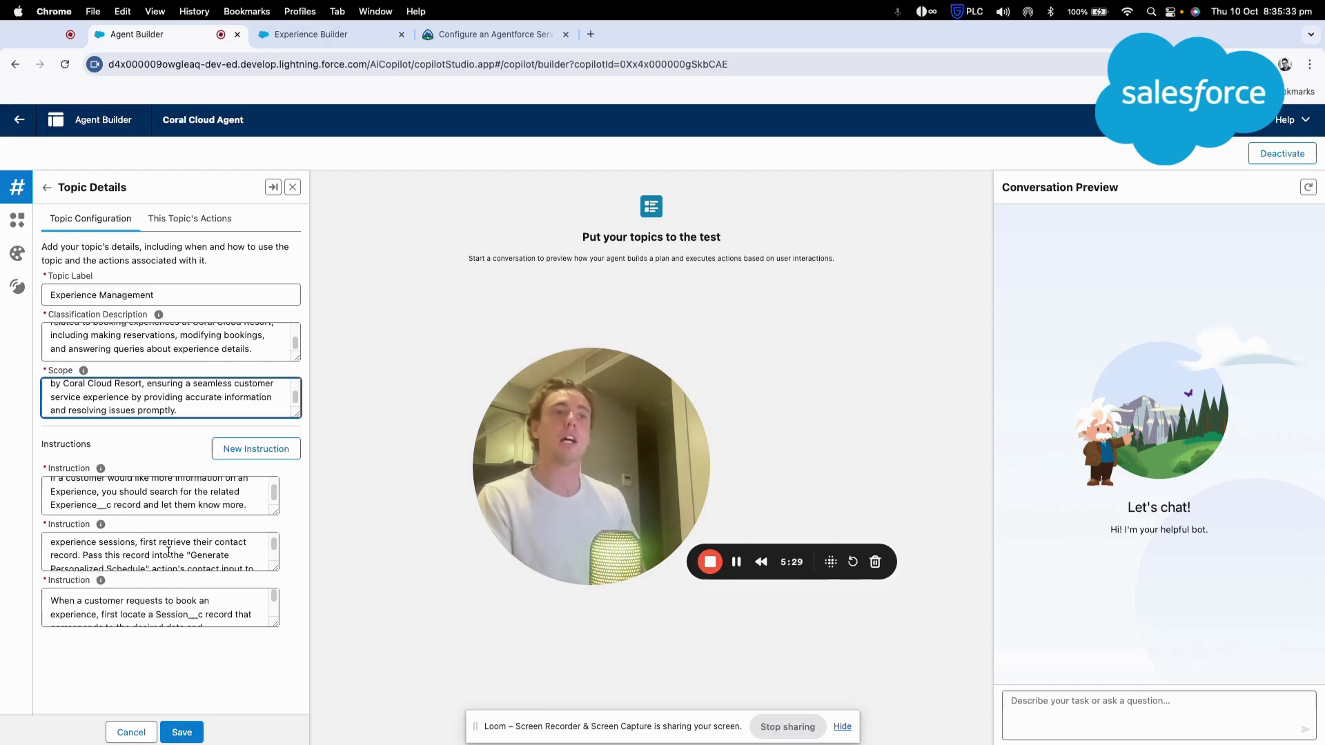
pyautogui.scroll(-1, 169, 550)
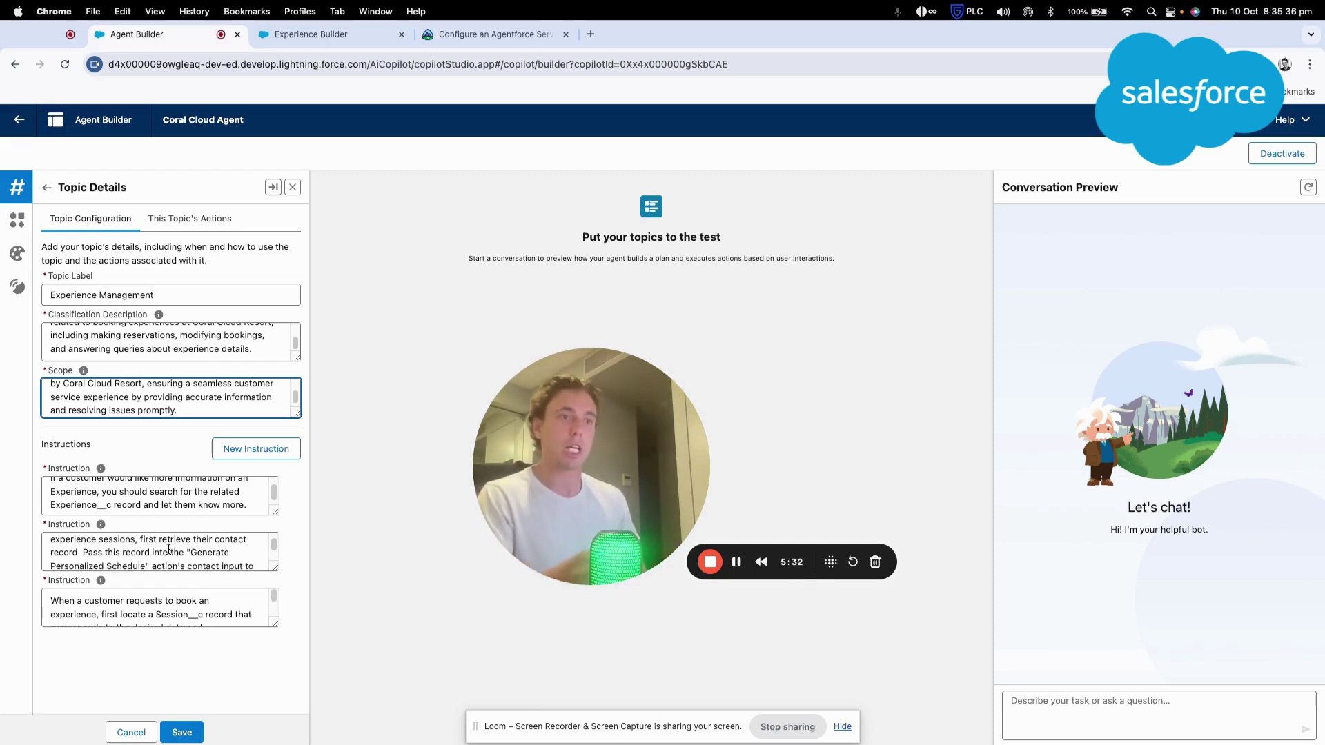
pyautogui.scroll(1, 169, 549)
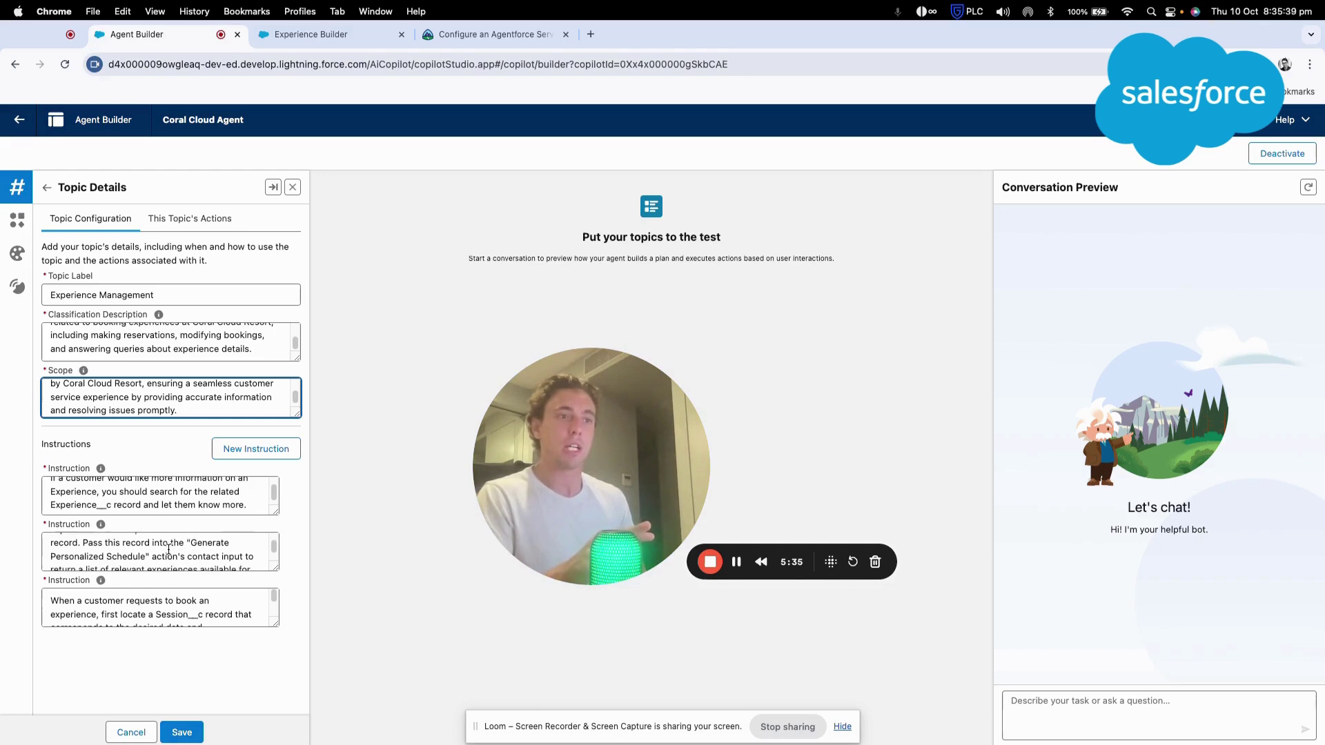
pyautogui.scroll(1, 169, 549)
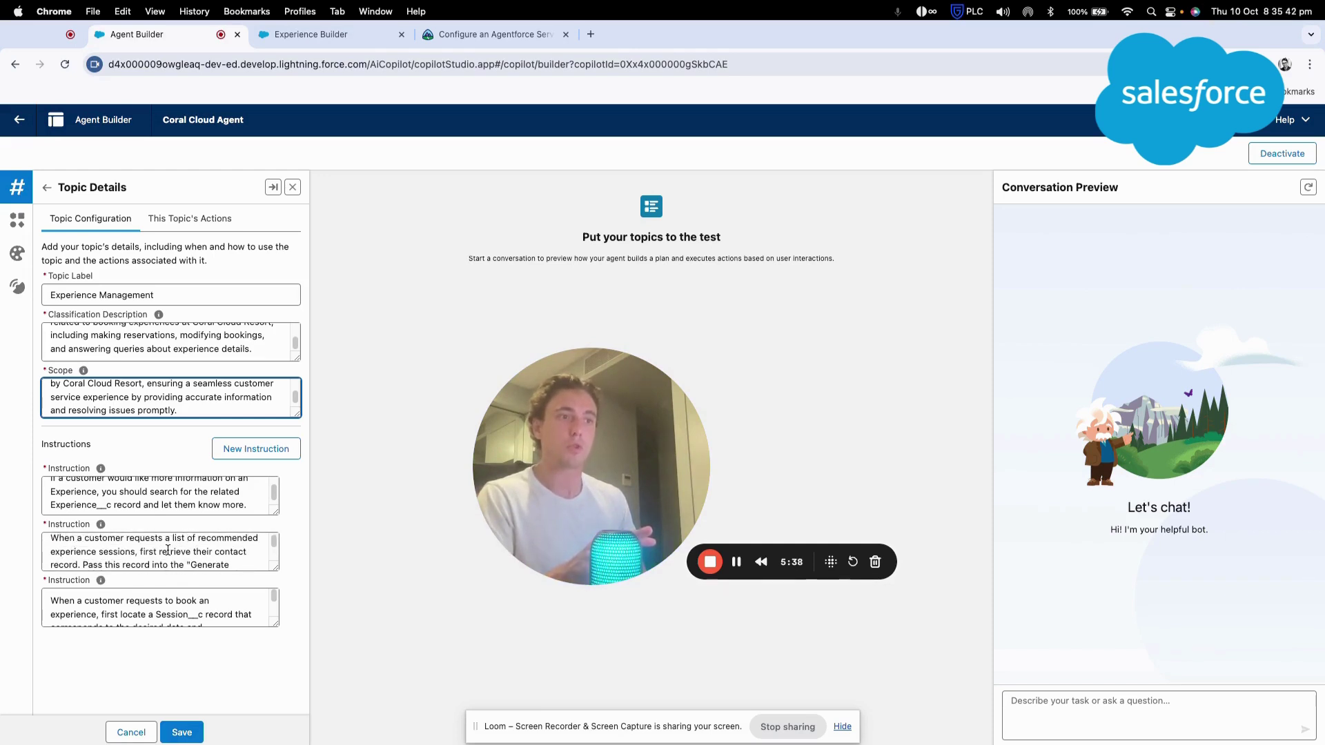
pyautogui.scroll(-1, 167, 550)
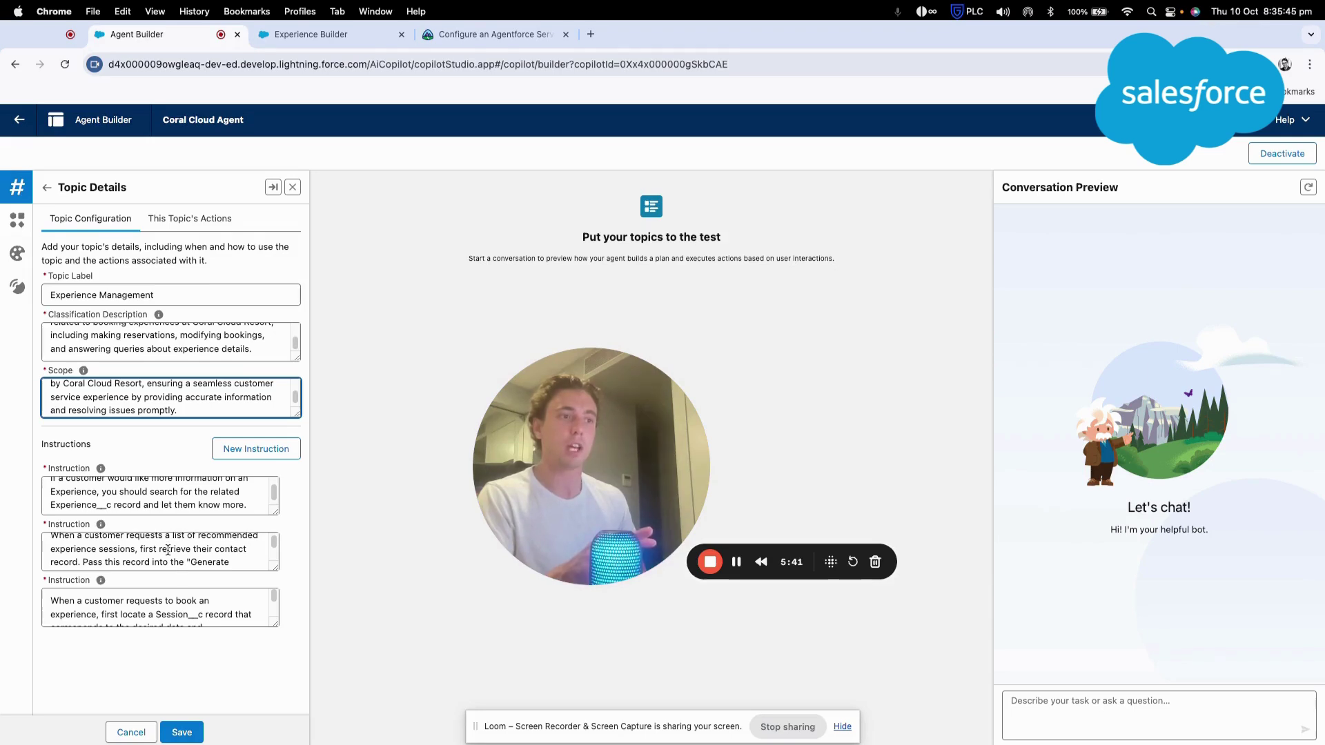
pyautogui.scroll(-1, 167, 550)
pyautogui.scroll(-2, 168, 550)
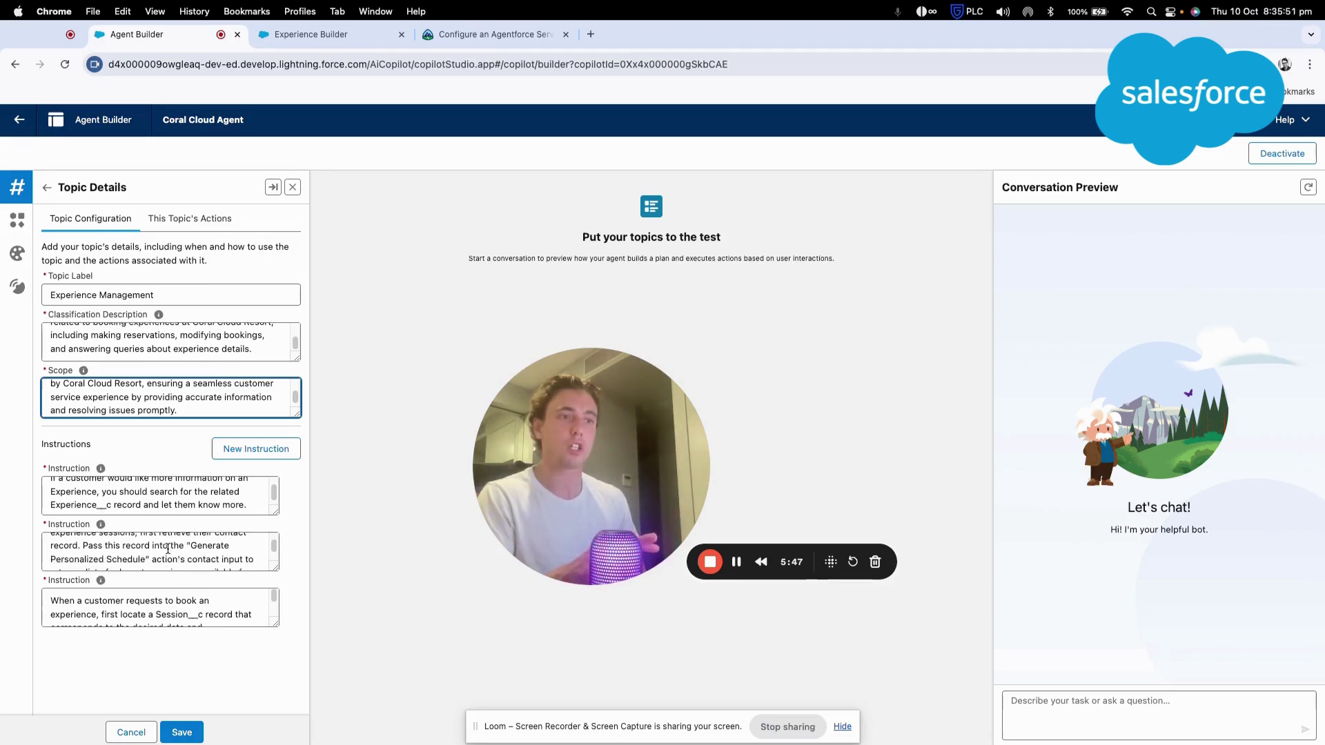
pyautogui.scroll(-3, 167, 550)
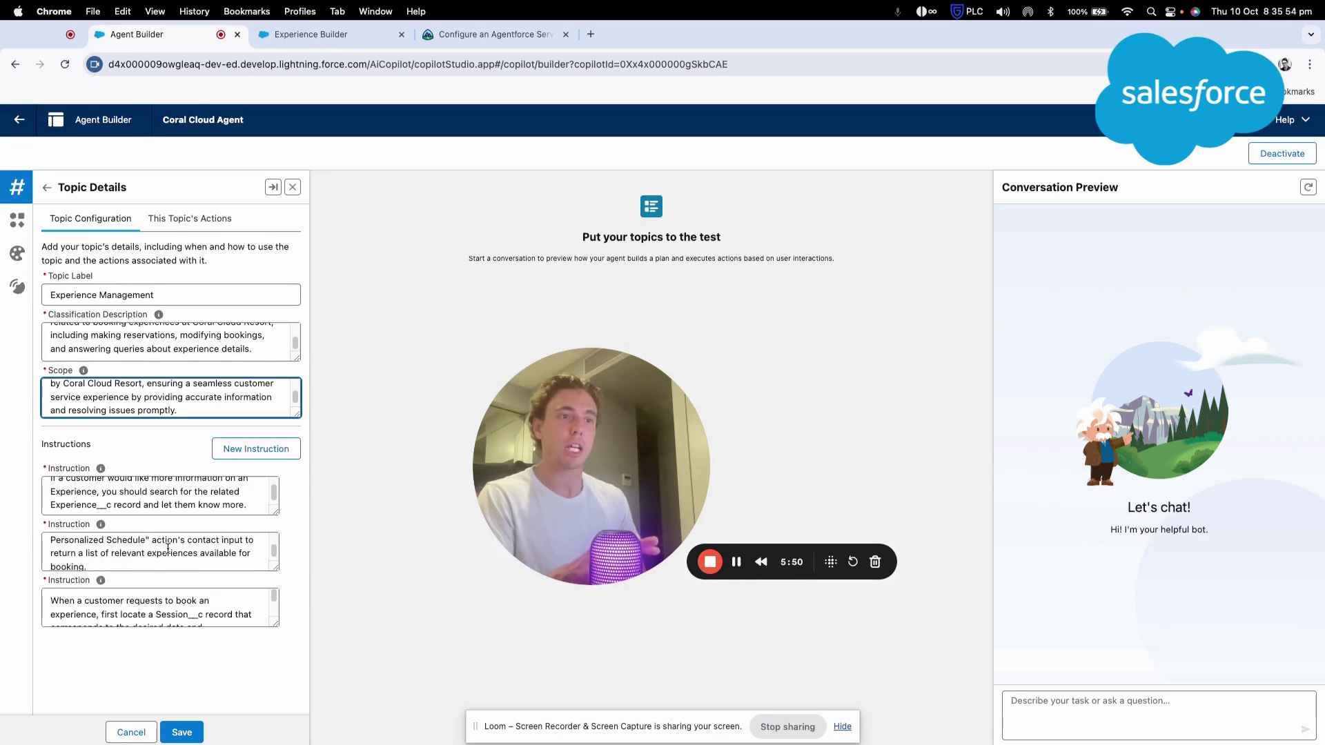
pyautogui.scroll(-1, 167, 549)
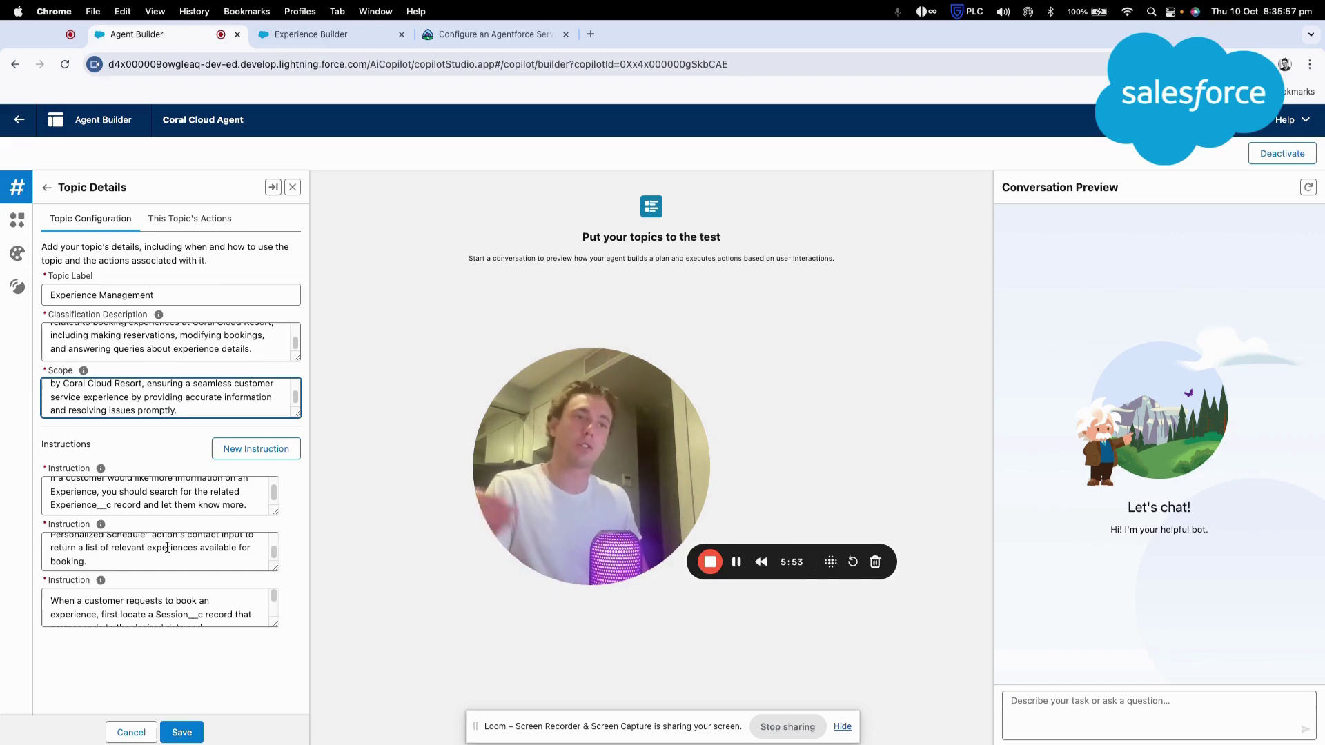
pyautogui.scroll(-5, 169, 595)
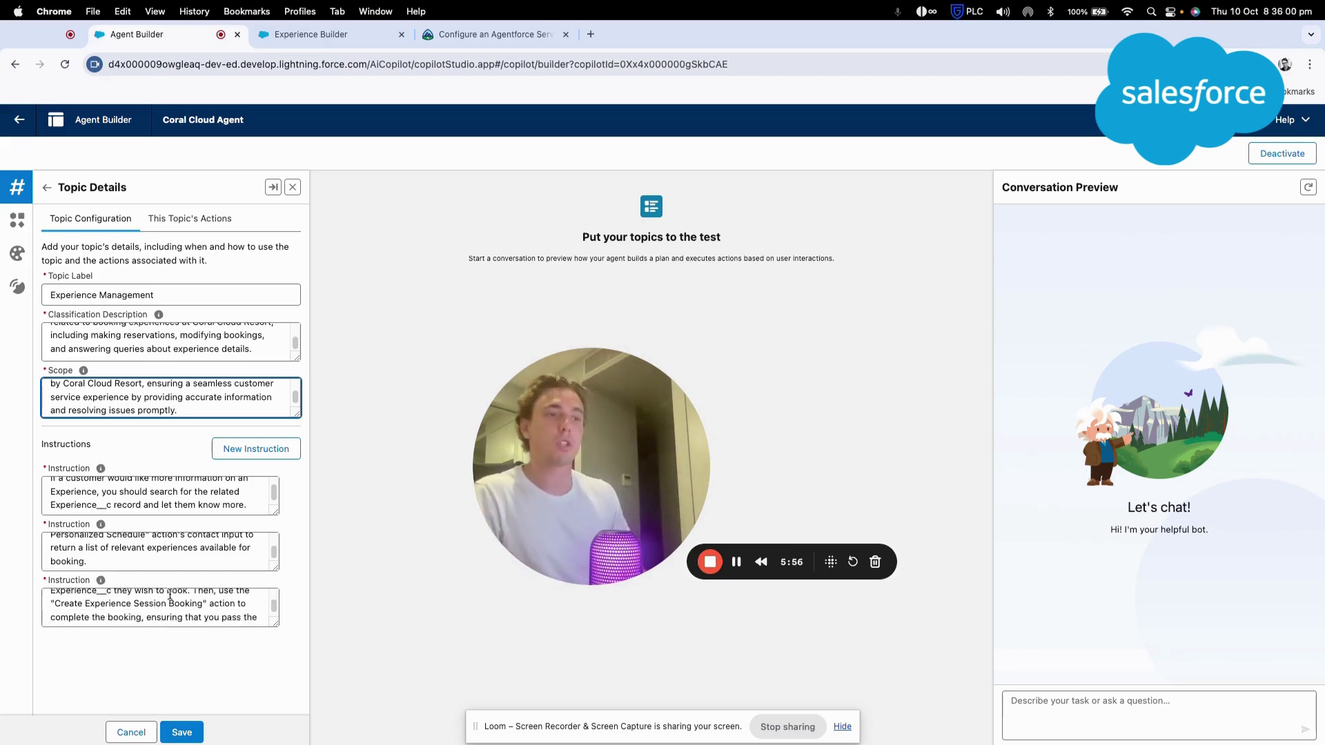
pyautogui.scroll(5, 163, 607)
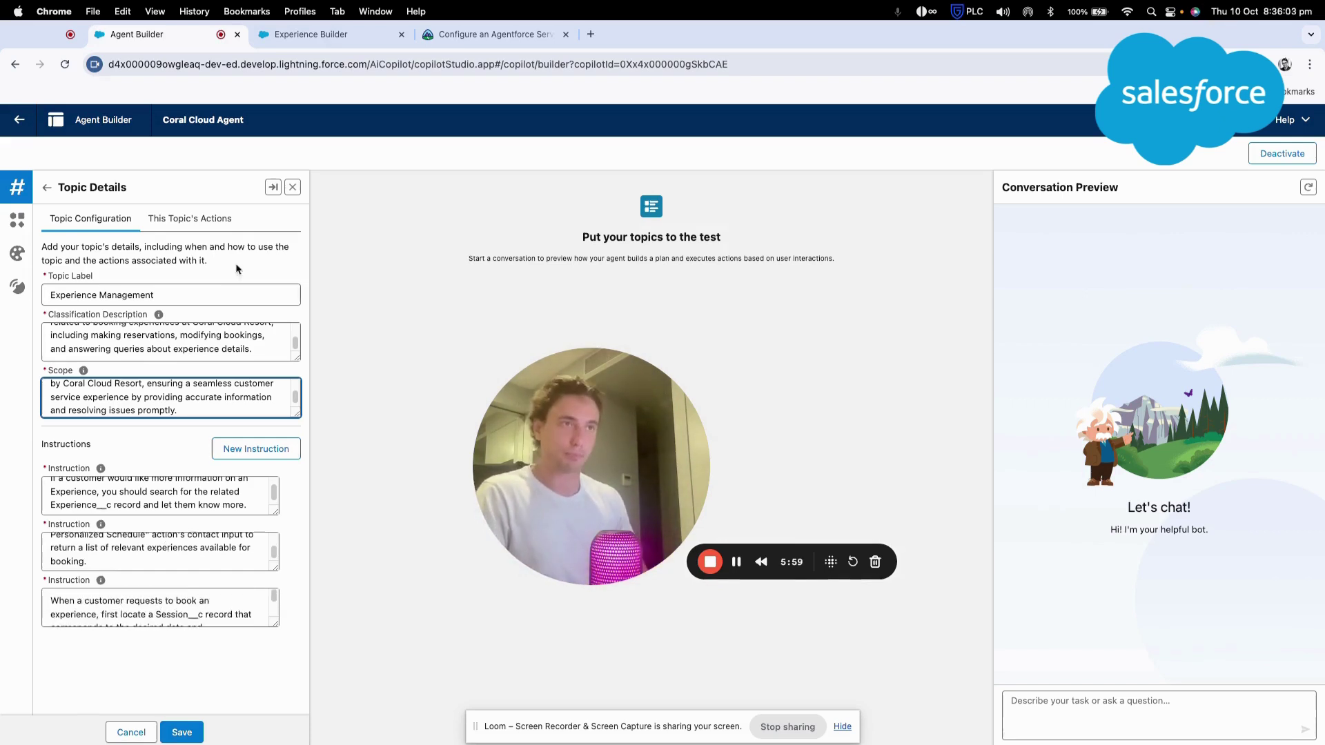
pyautogui.click(200, 217)
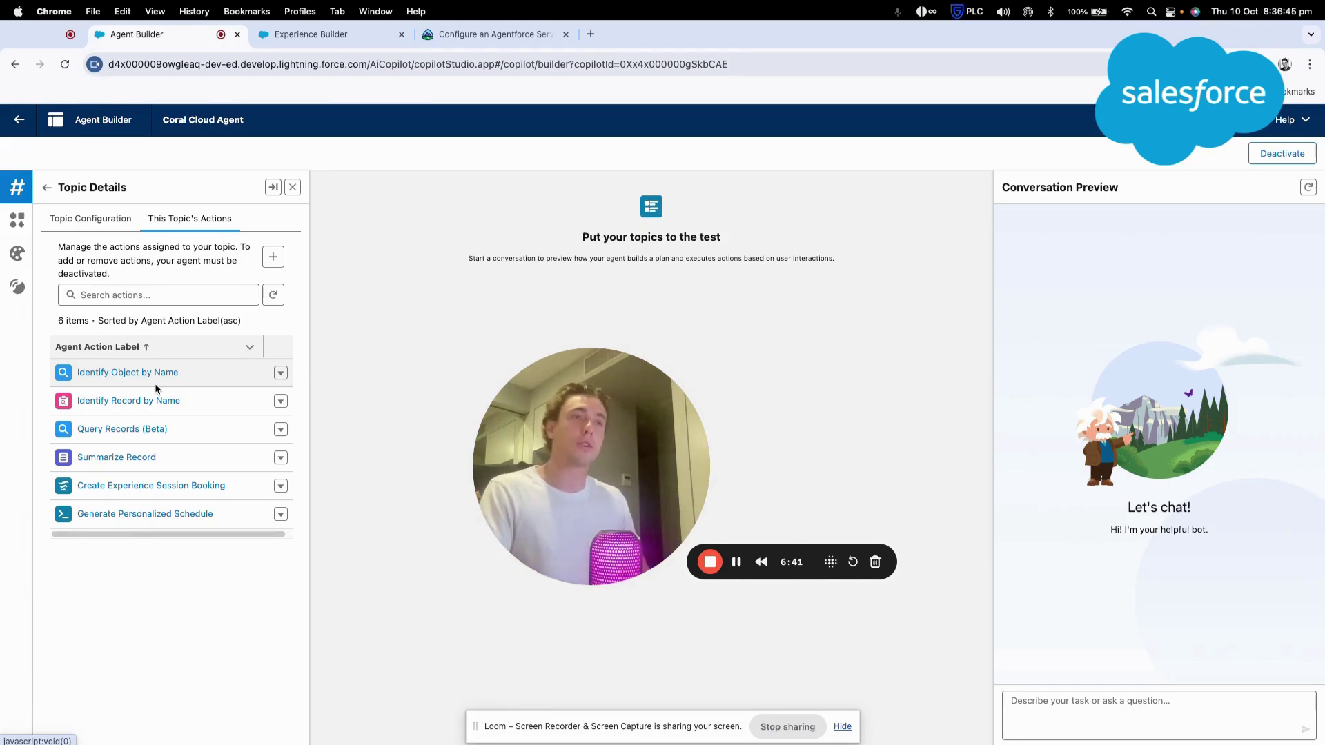
pyautogui.click(155, 302)
pyautogui.write('s')
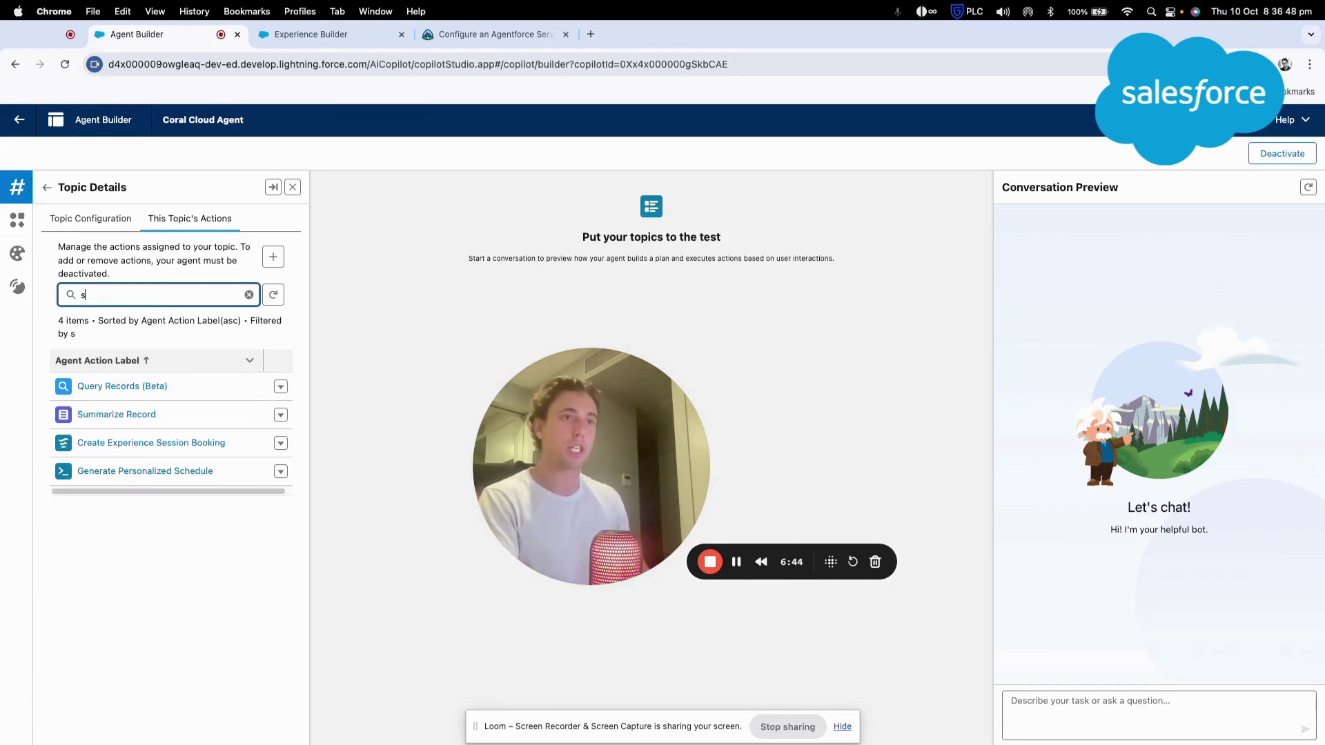
pyautogui.press('BackSpace')
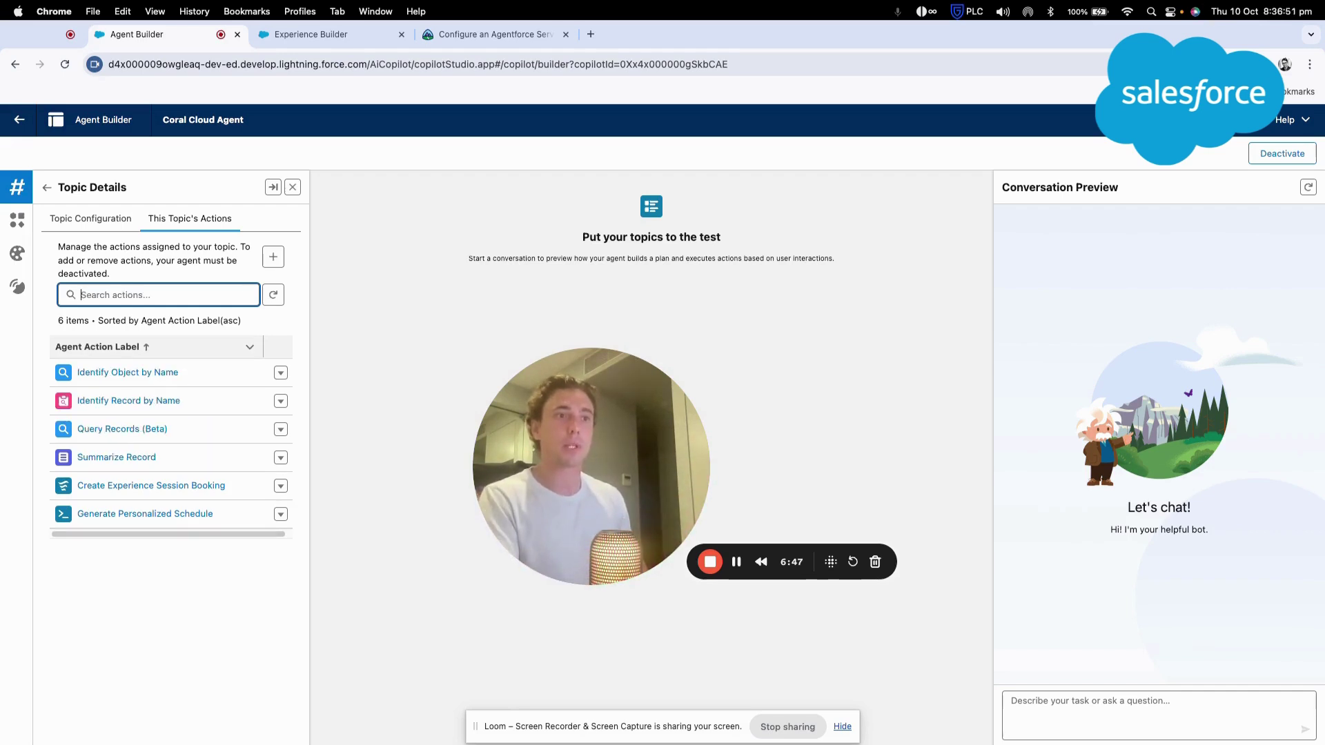
pyautogui.write('q')
pyautogui.press('BackSpace')
pyautogui.write('a')
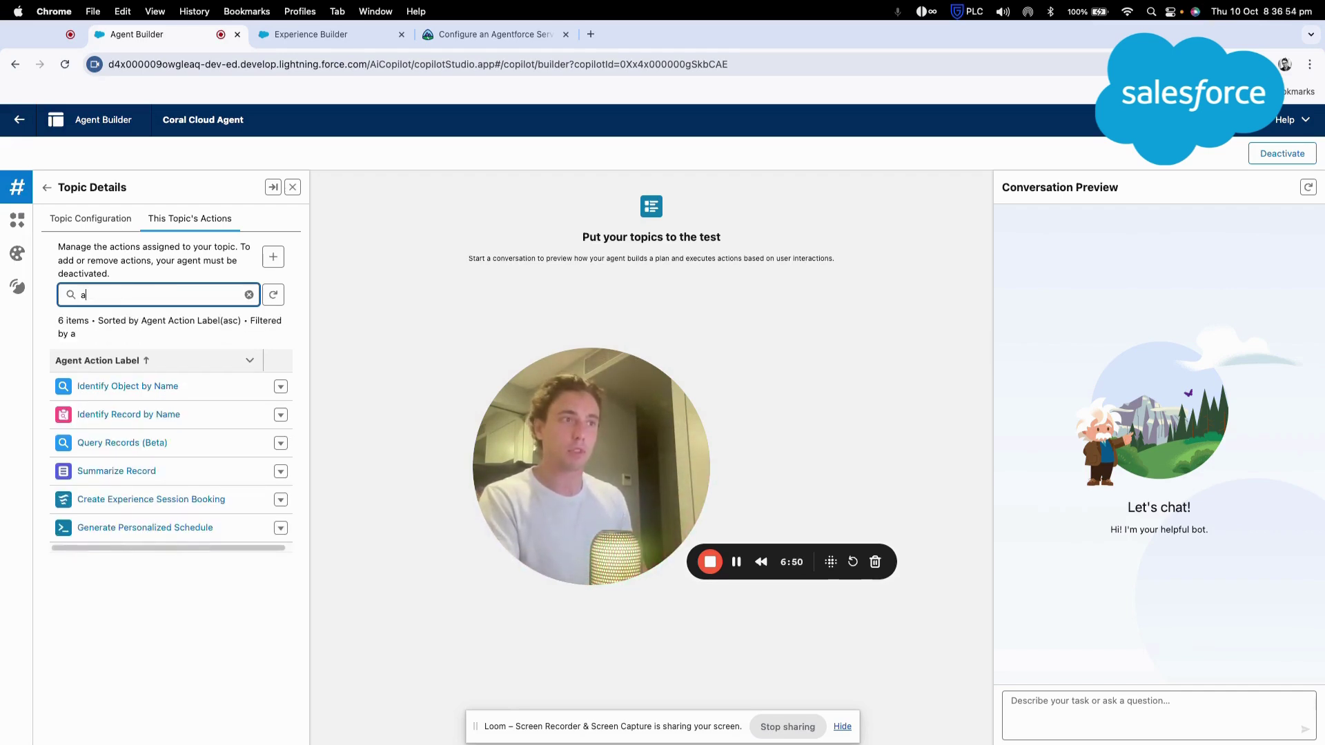
pyautogui.press('BackSpace')
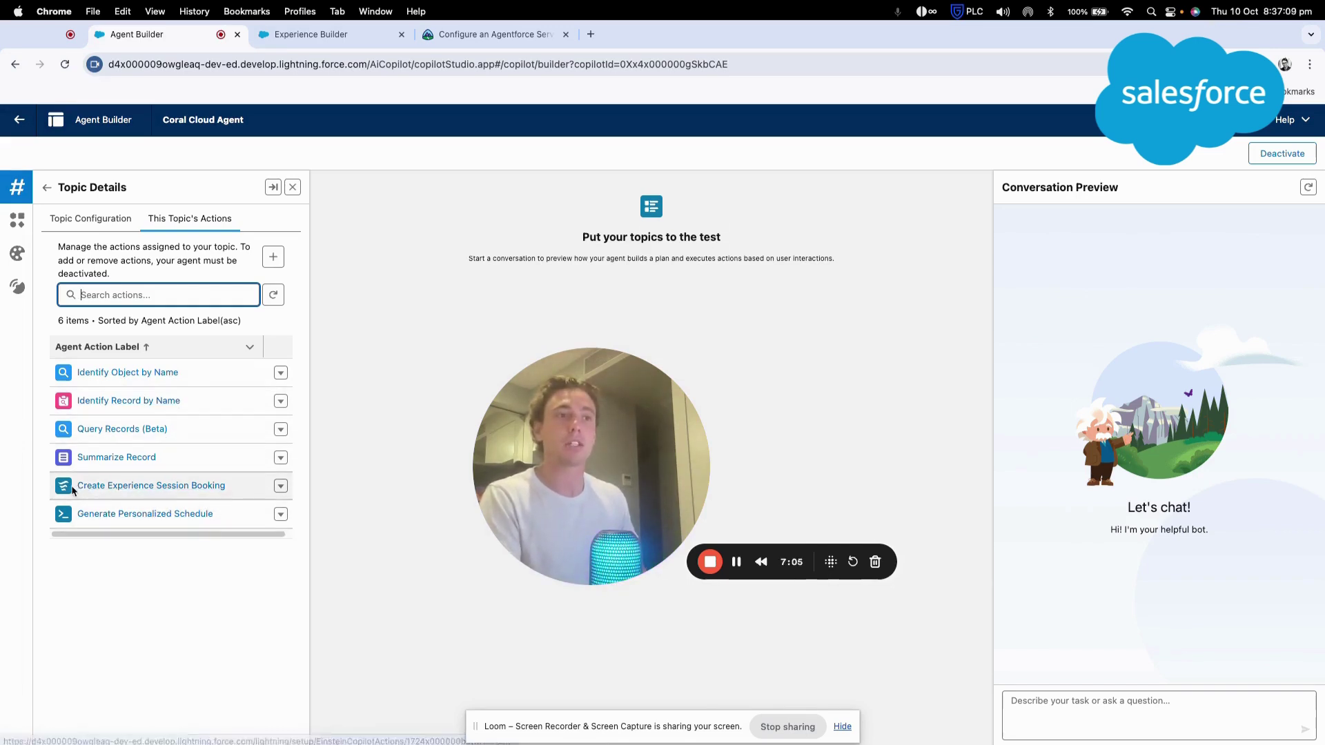
pyautogui.click(273, 258)
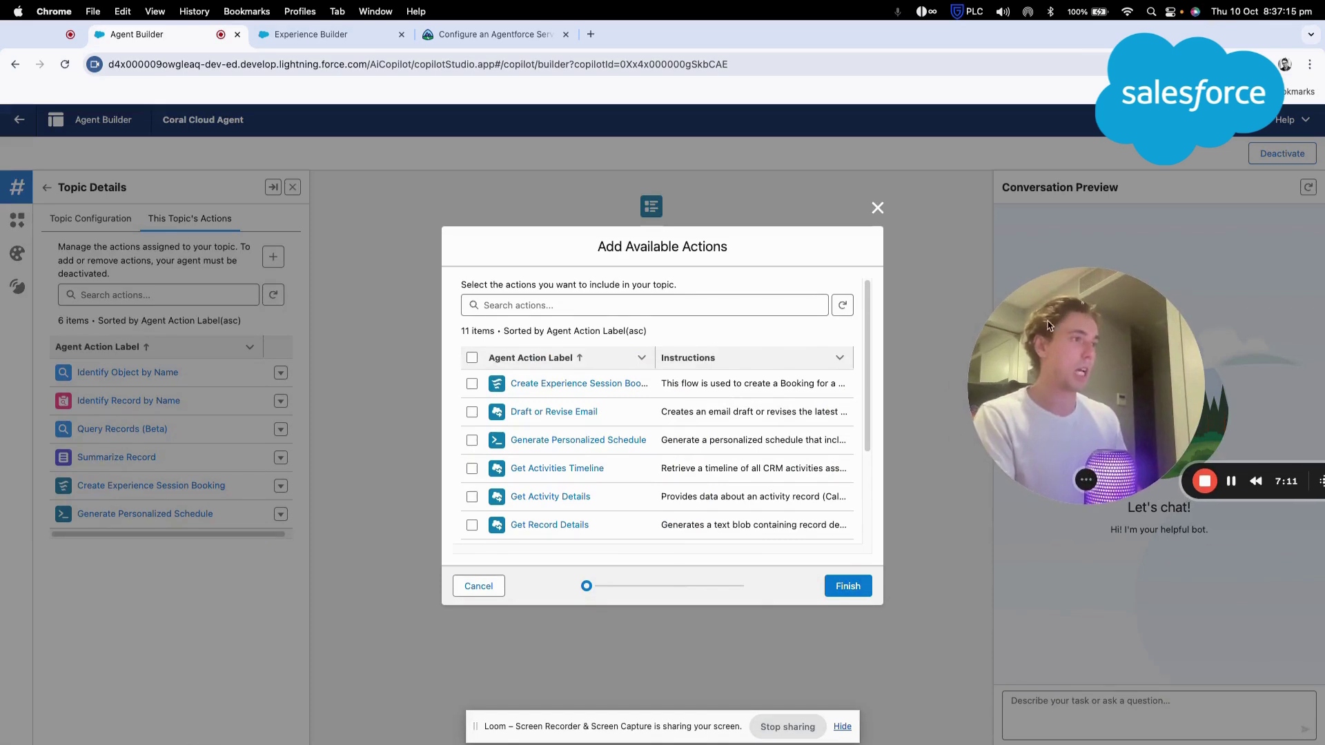
# - Add Draft or Revise Email to the Experience Management topic, leaving Create Experience Session Booking unselected
pyautogui.scroll(-1, 634, 491)
pyautogui.scroll(-3, 634, 491)
pyautogui.scroll(4, 618, 513)
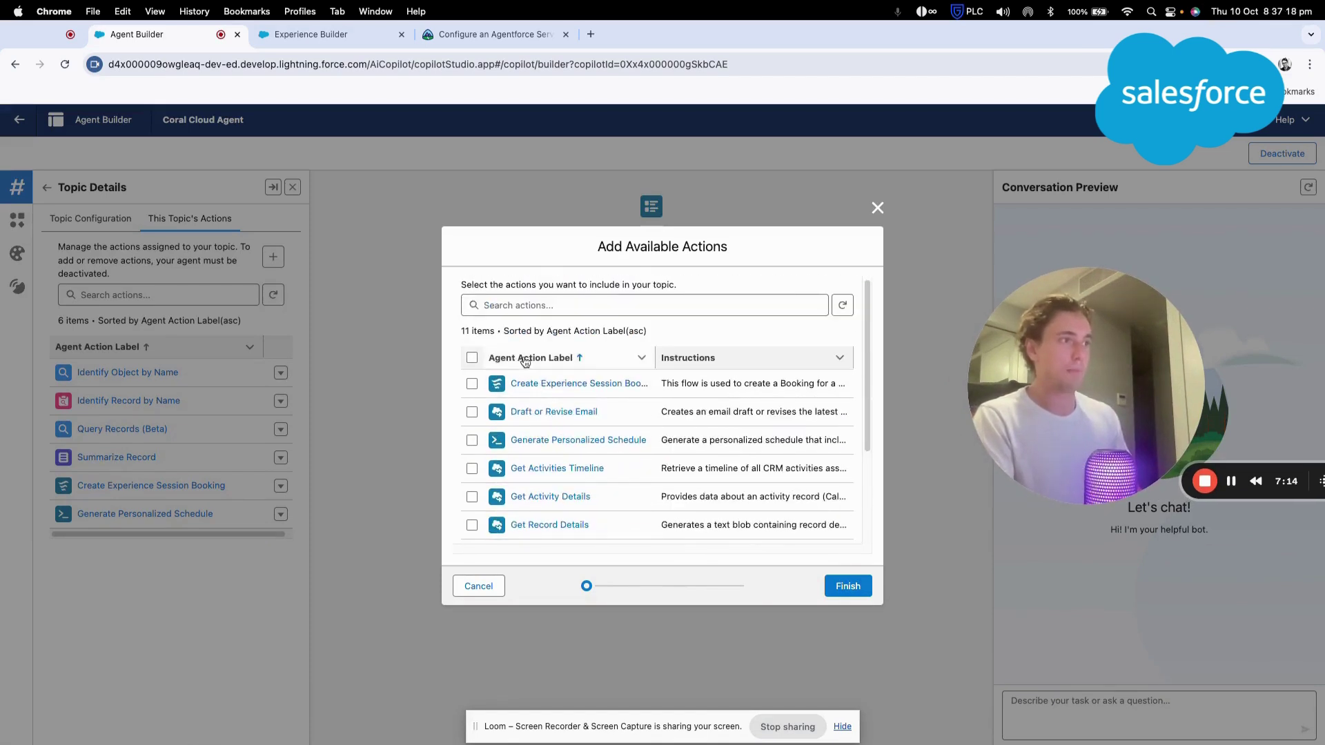
pyautogui.scroll(-5, 494, 489)
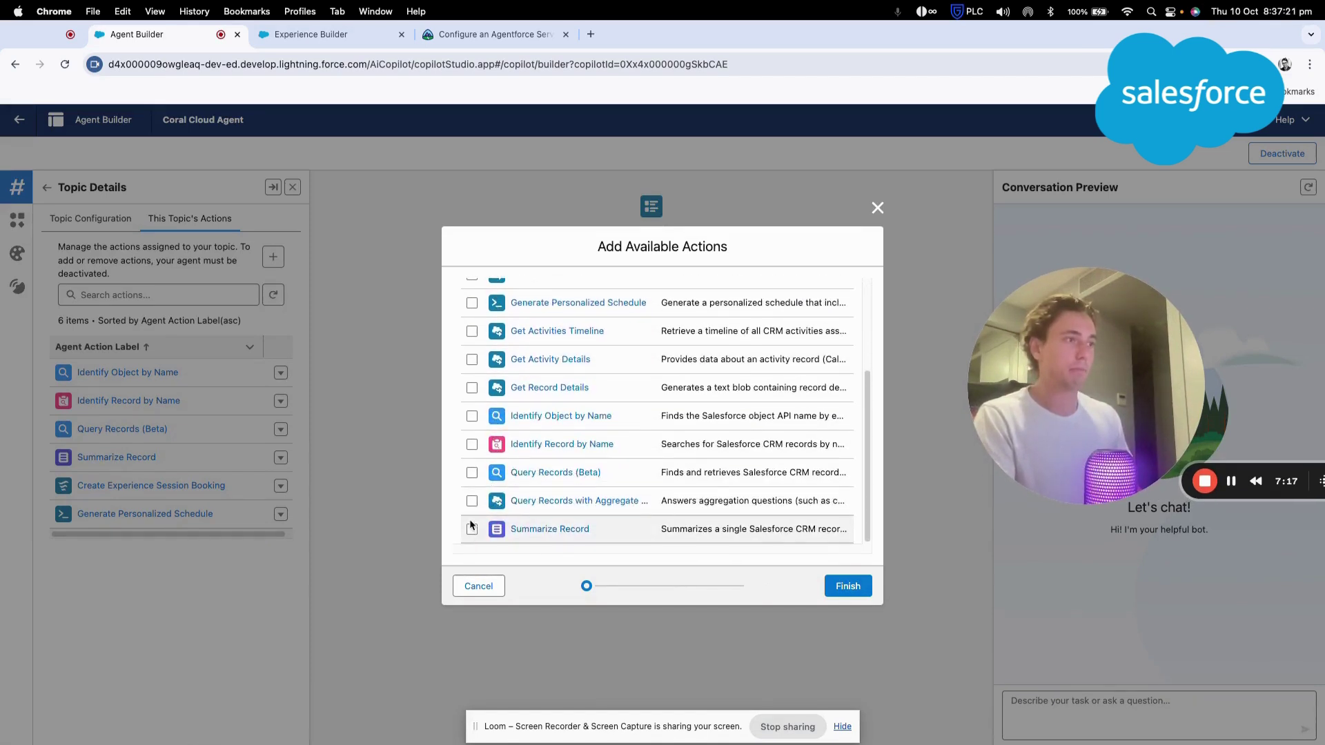
pyautogui.scroll(7, 471, 526)
pyautogui.scroll(-3, 470, 507)
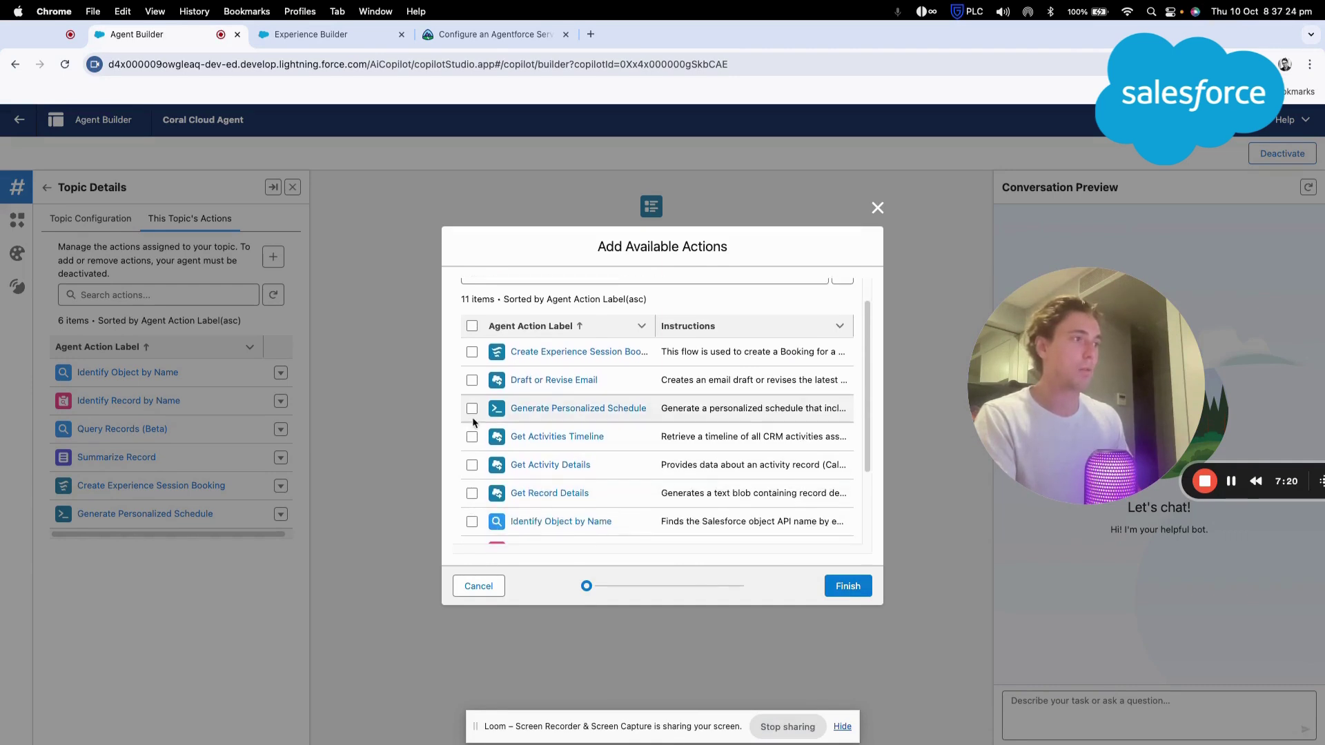
pyautogui.click(472, 349)
pyautogui.click(472, 377)
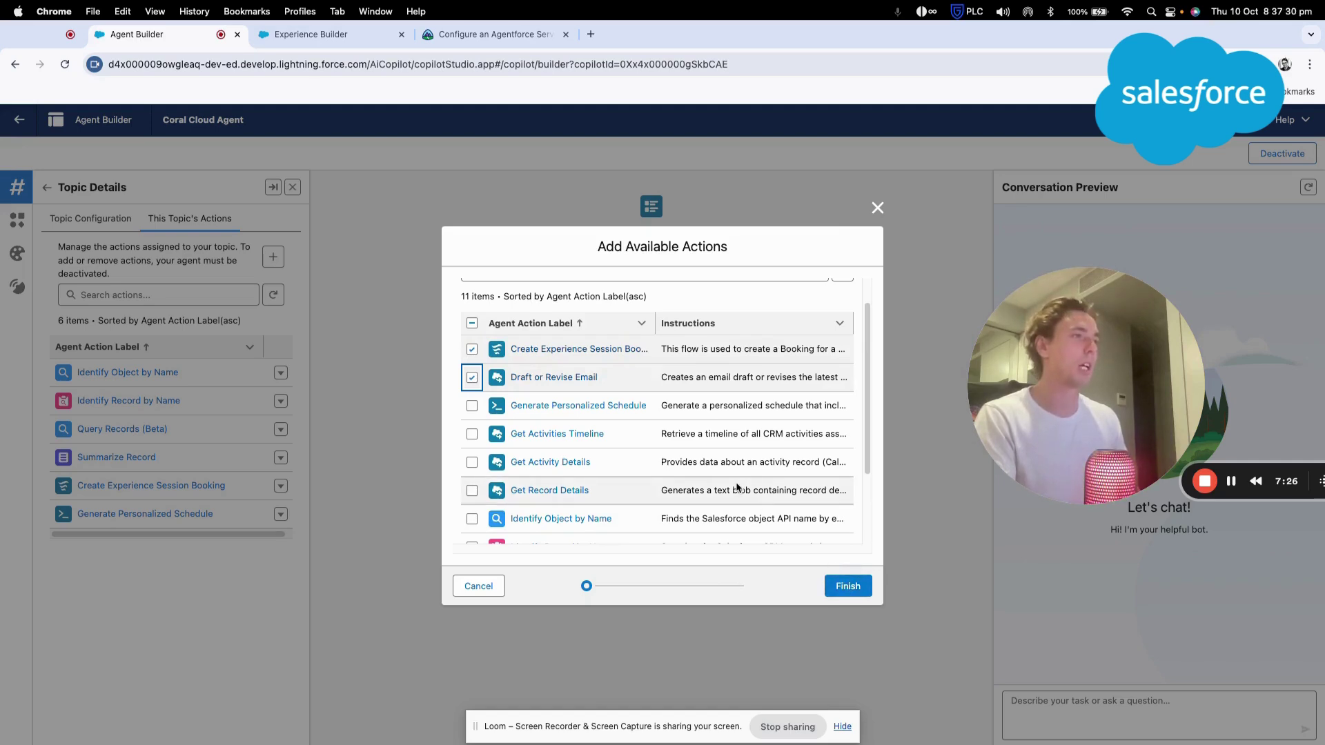
pyautogui.click(472, 349)
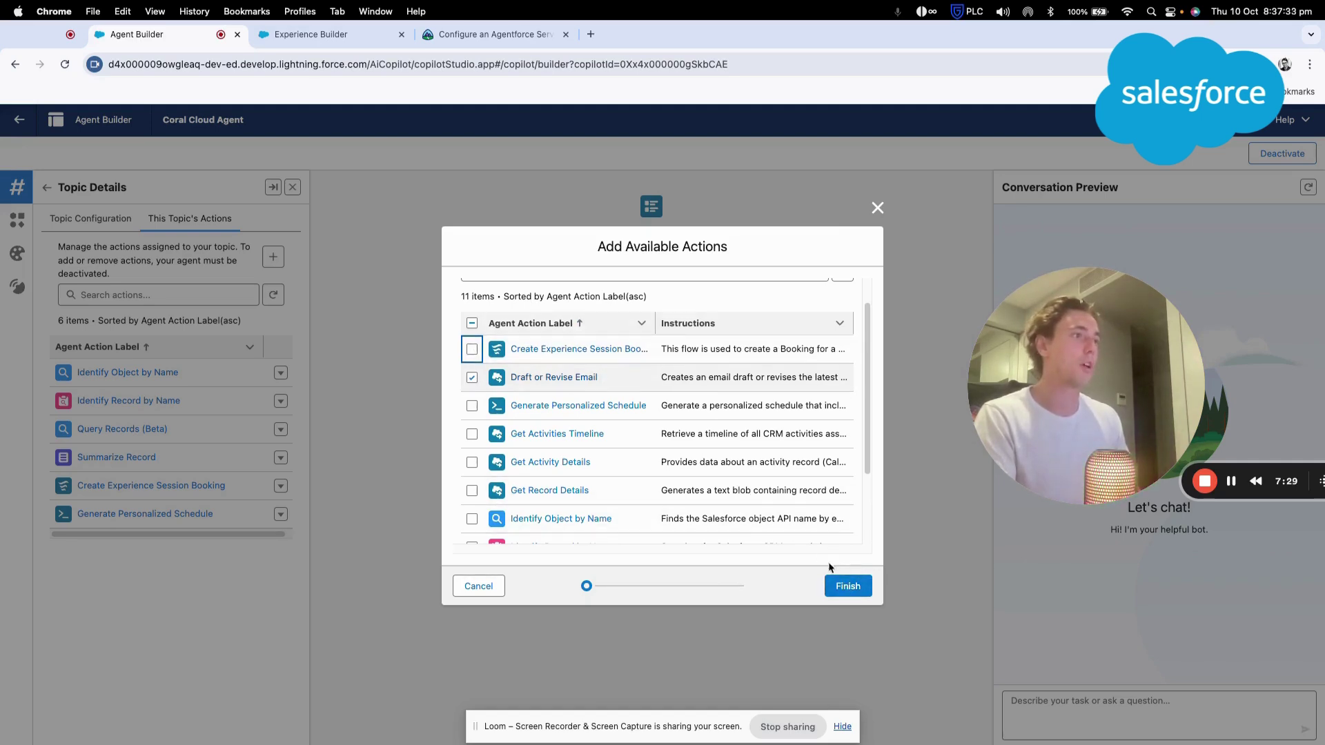
pyautogui.click(846, 585)
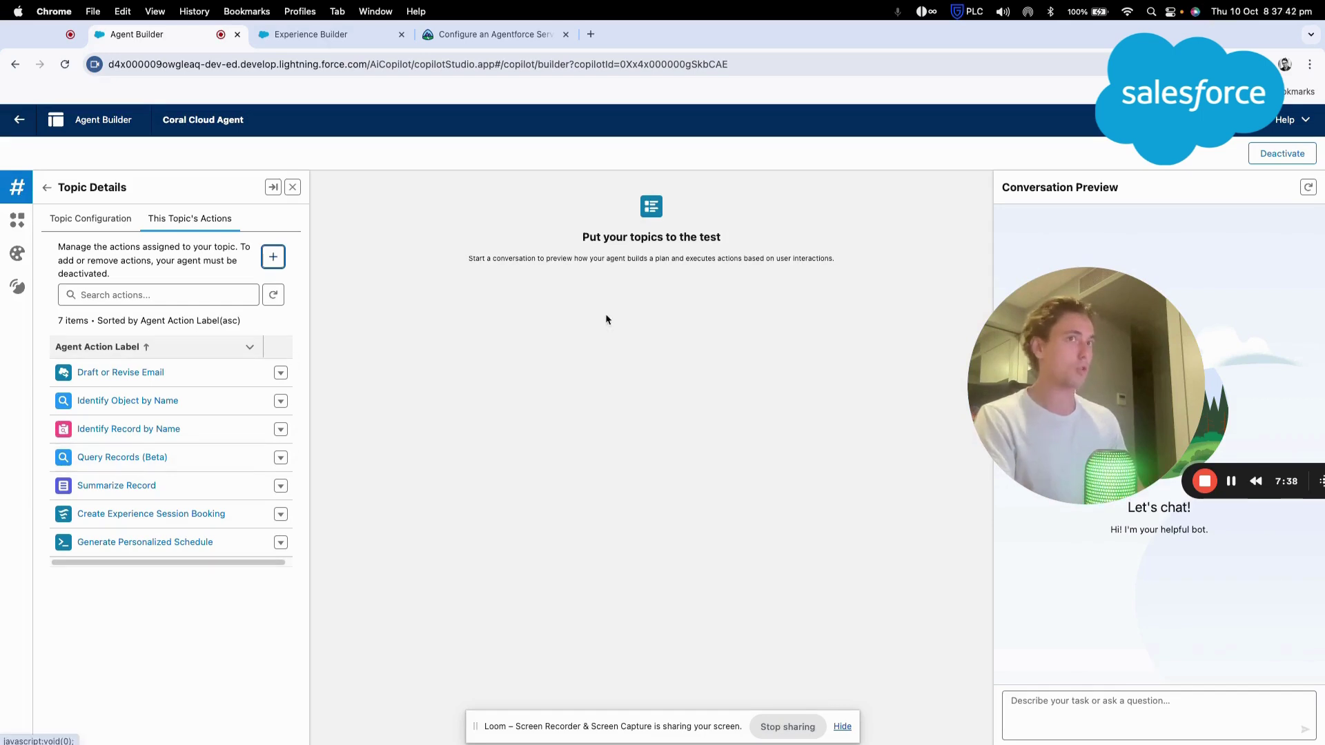
pyautogui.moveTo(1086, 386); pyautogui.dragTo(595, 429)
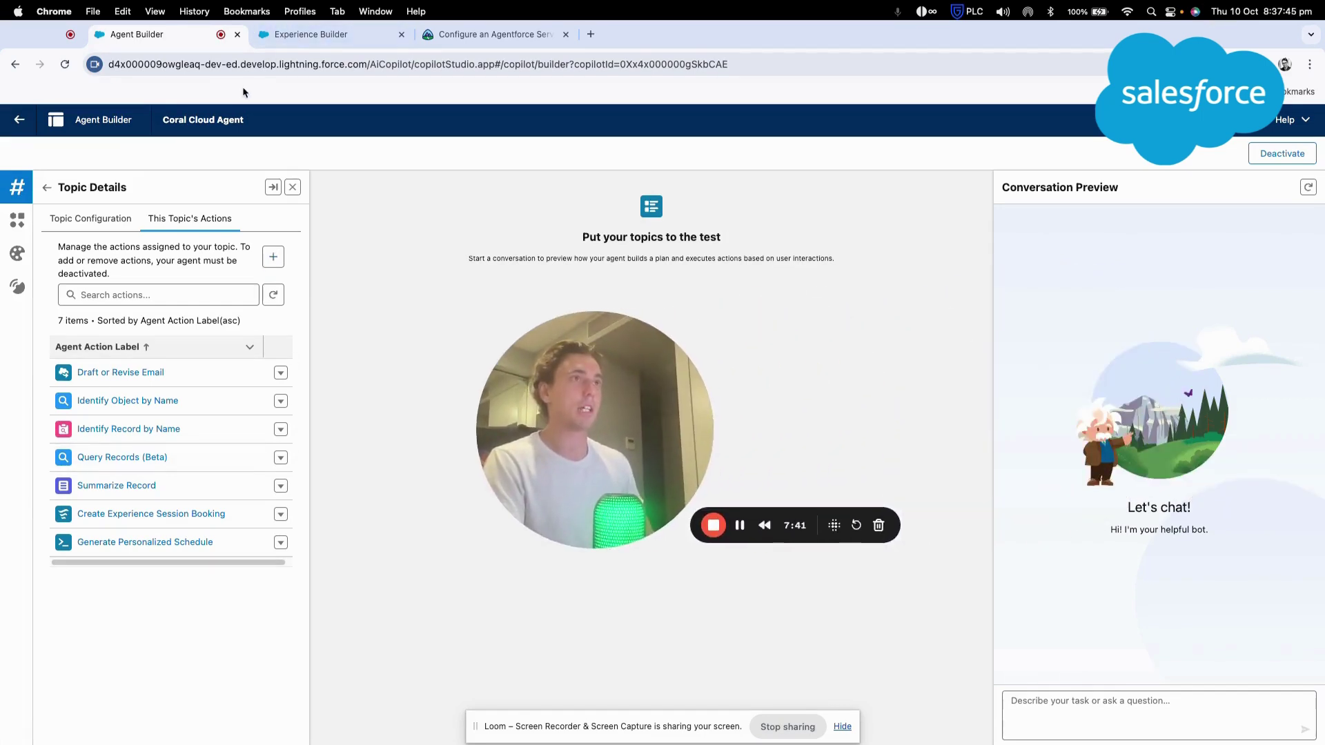
# - In the Coral Cloud site editor, dismiss the publishing confirmation and go to workspaces administration
pyautogui.click(320, 36)
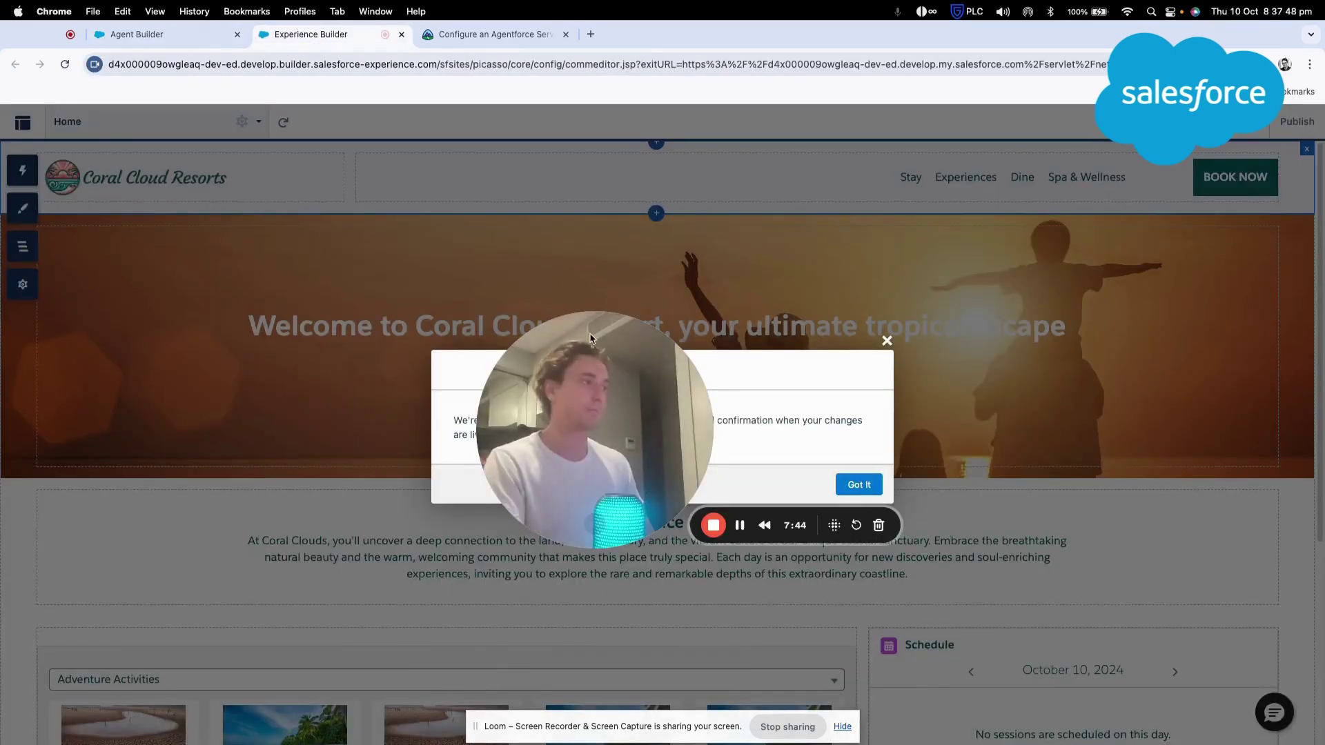
pyautogui.click(886, 341)
pyautogui.click(19, 122)
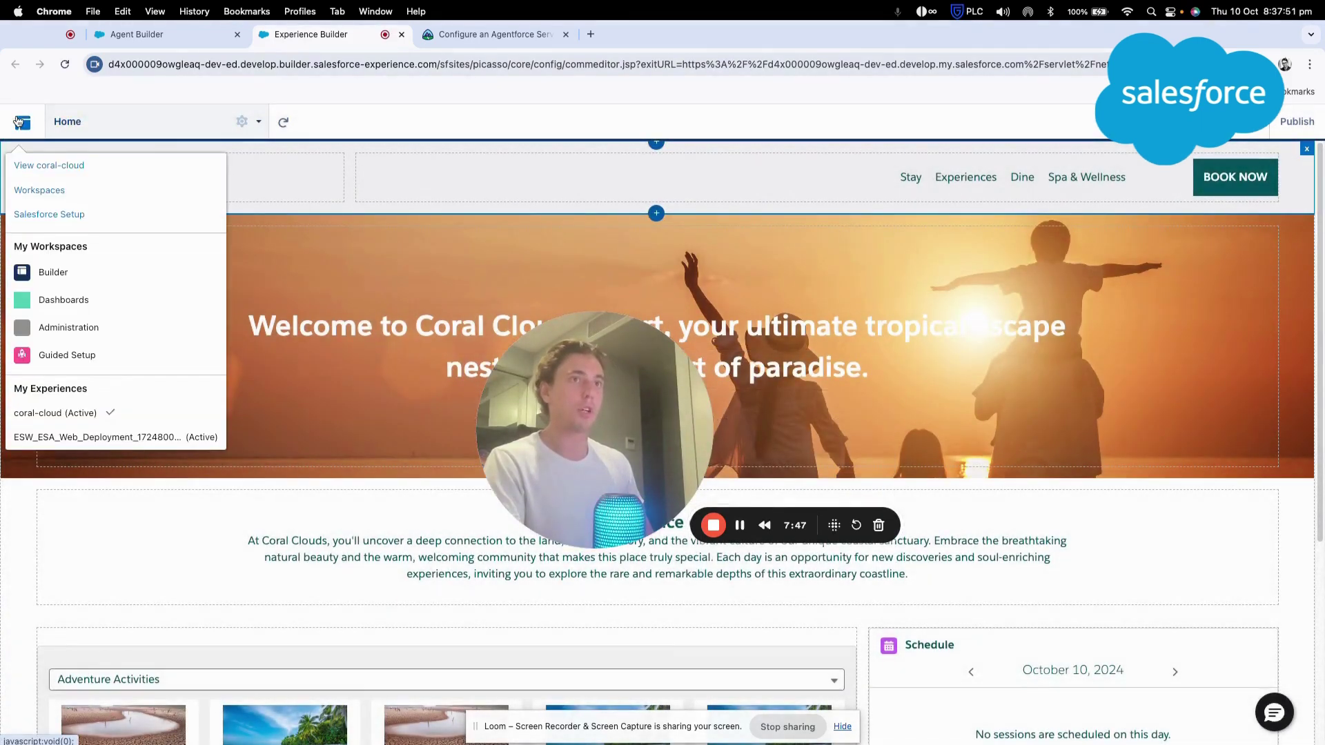
pyautogui.click(20, 190)
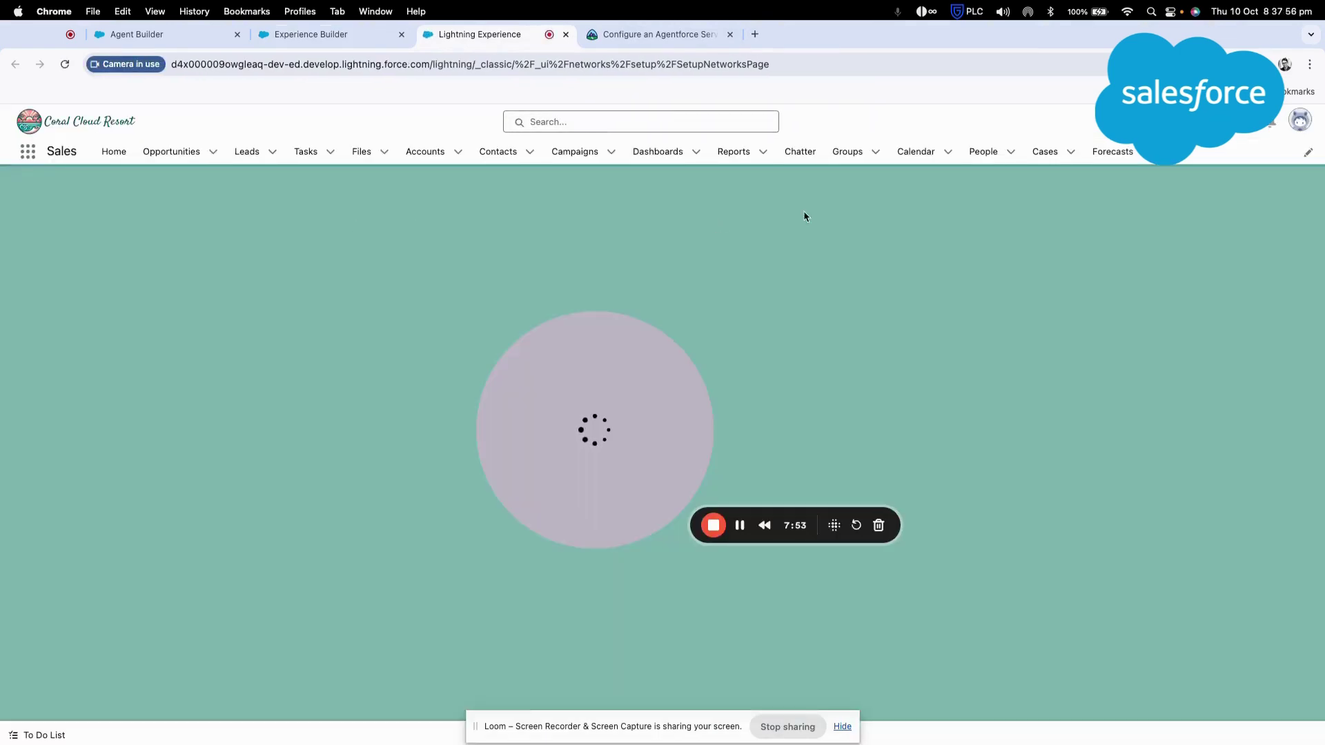
# - Filter Setup for 'agent' and open the Agent Actions page
pyautogui.click(1246, 121)
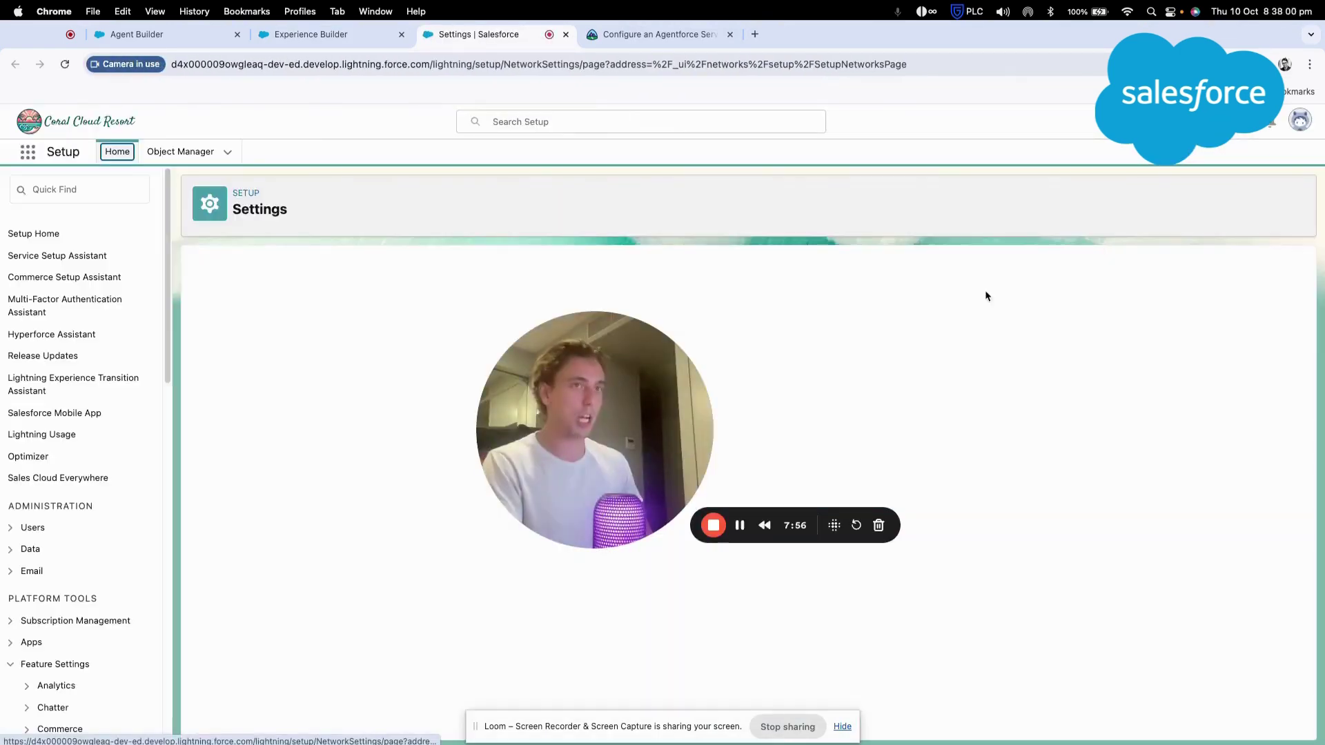
pyautogui.click(69, 189)
pyautogui.write('agent')
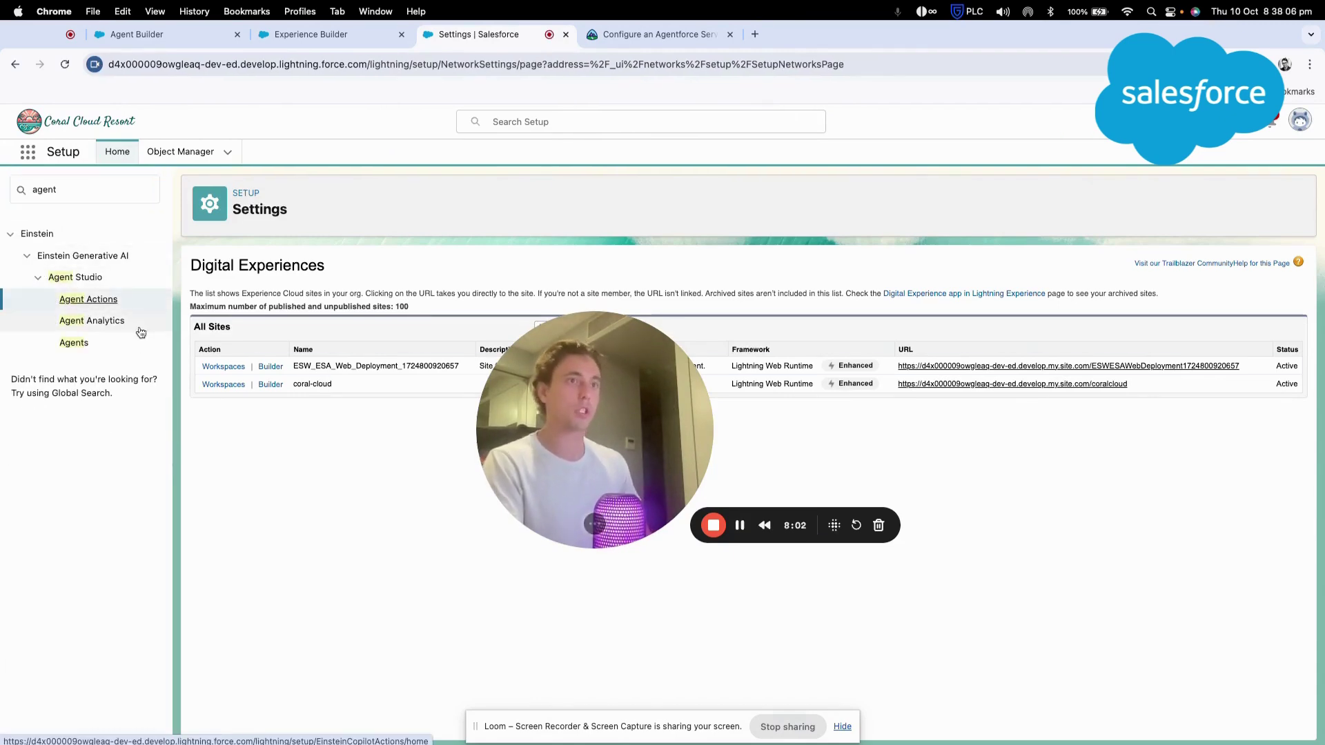
pyautogui.click(98, 299)
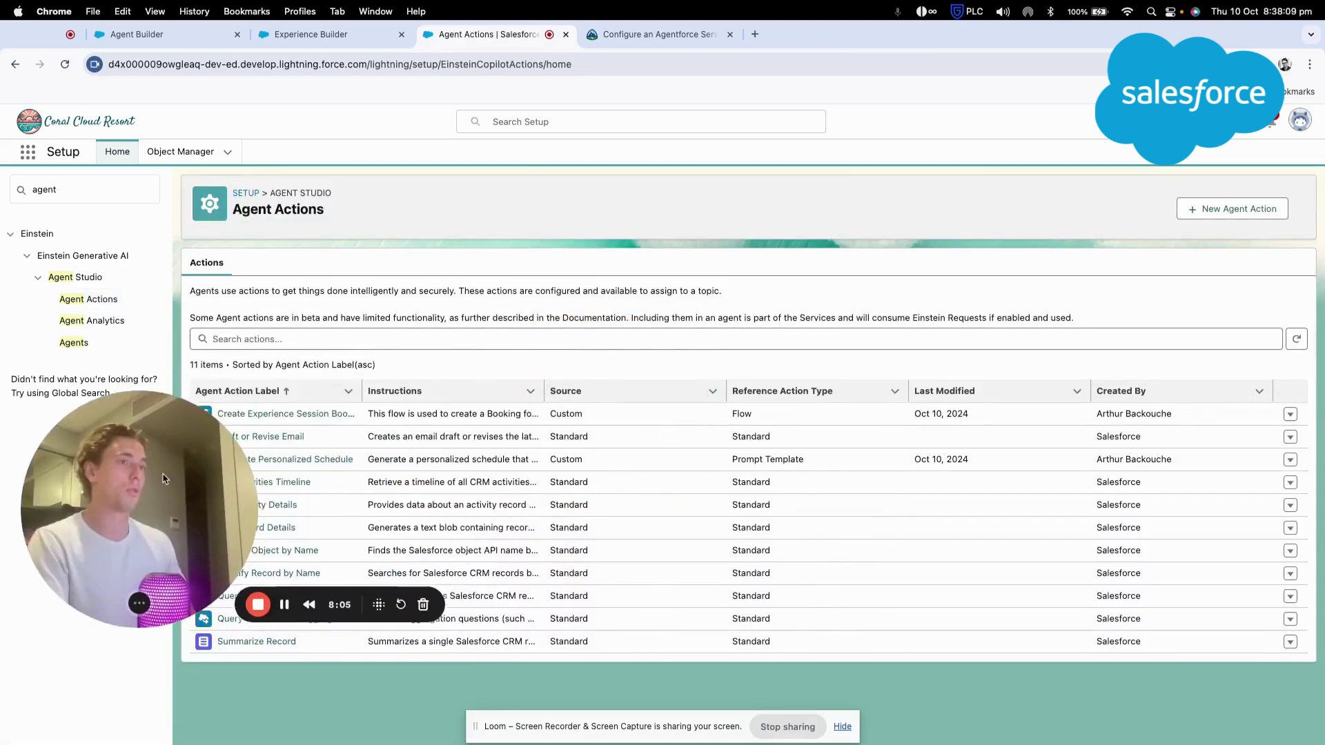
pyautogui.moveTo(993, 367); pyautogui.dragTo(1104, 460)
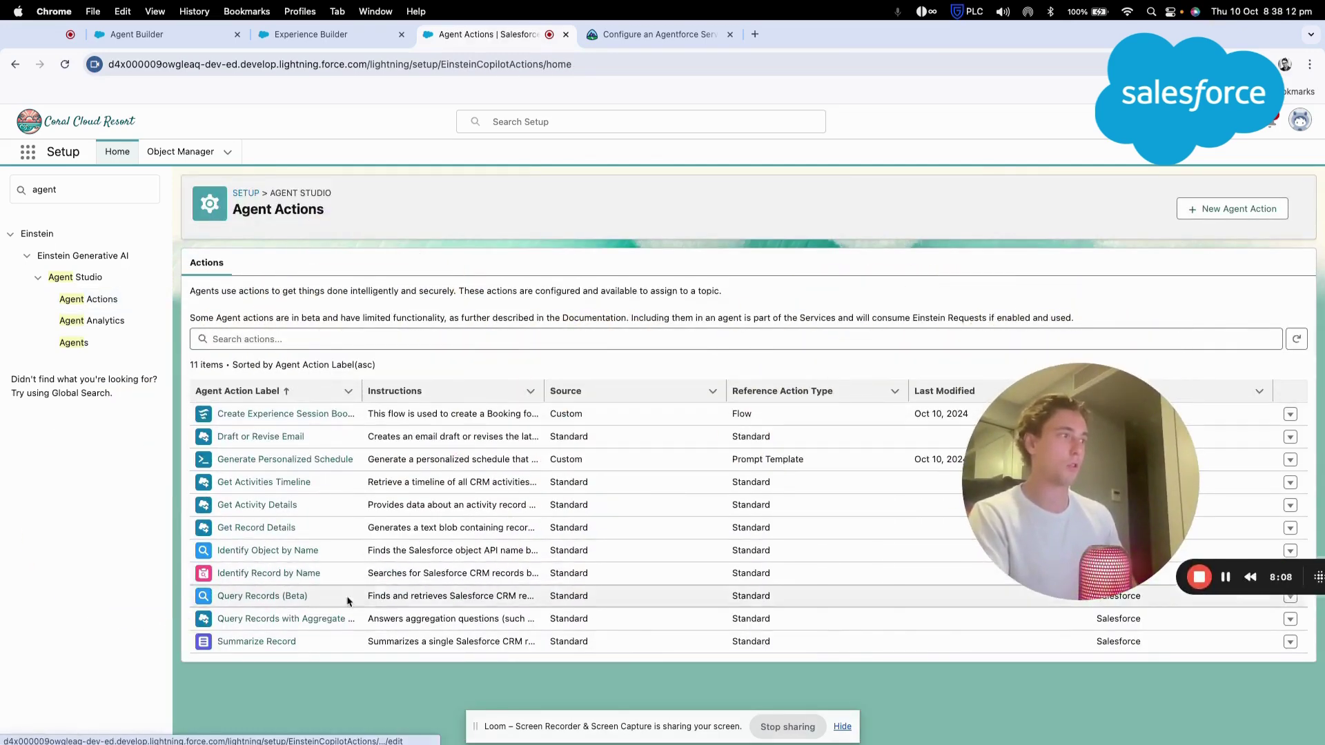
# - Start a new Prompt Template agent action from Generate Personalized Schedule, labelled and API-named 'Generate Personalized Schedule 2'
pyautogui.click(1214, 208)
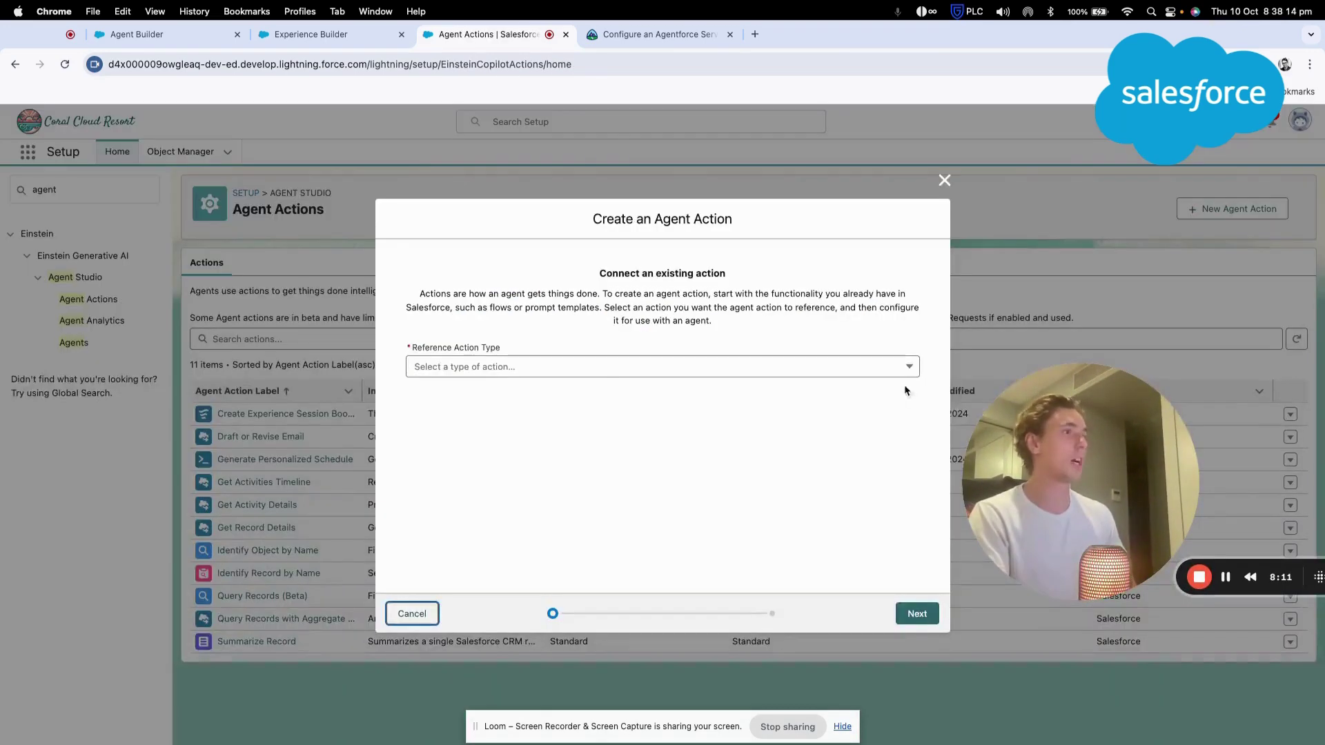
pyautogui.click(580, 372)
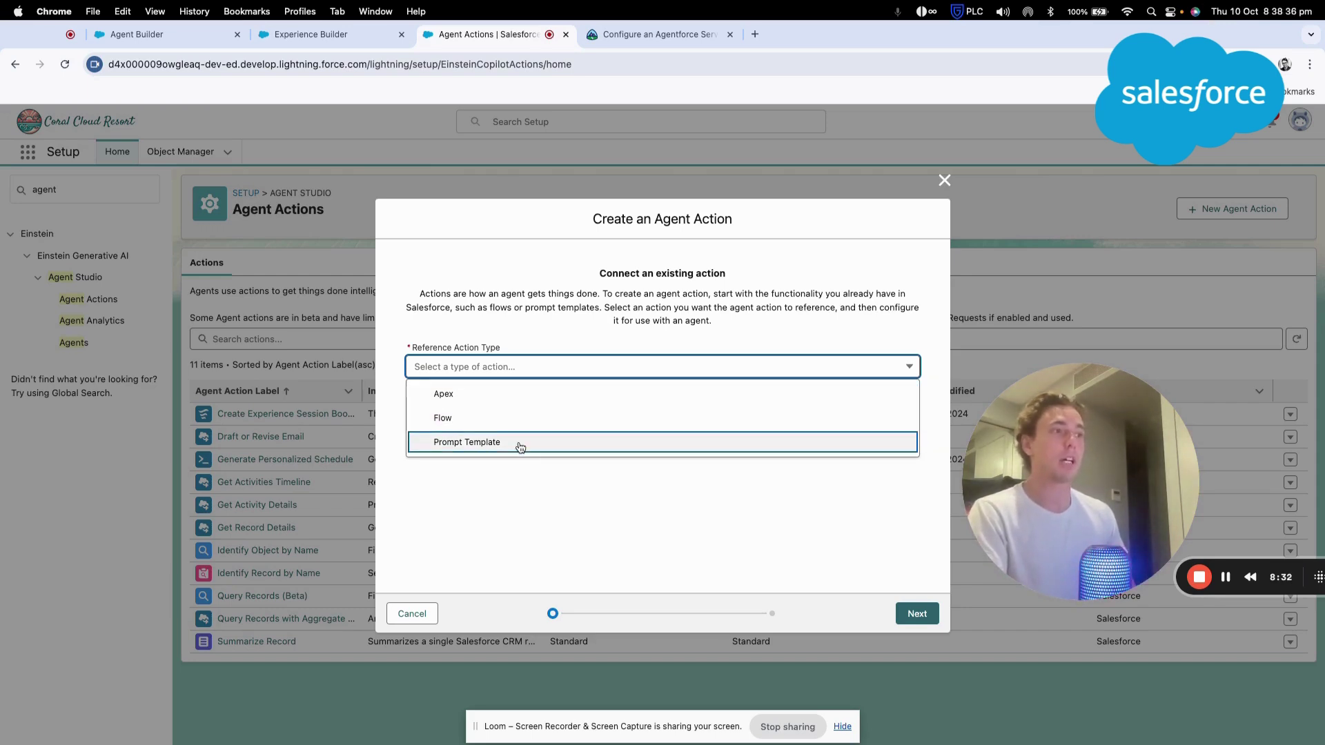
pyautogui.click(520, 444)
pyautogui.click(538, 412)
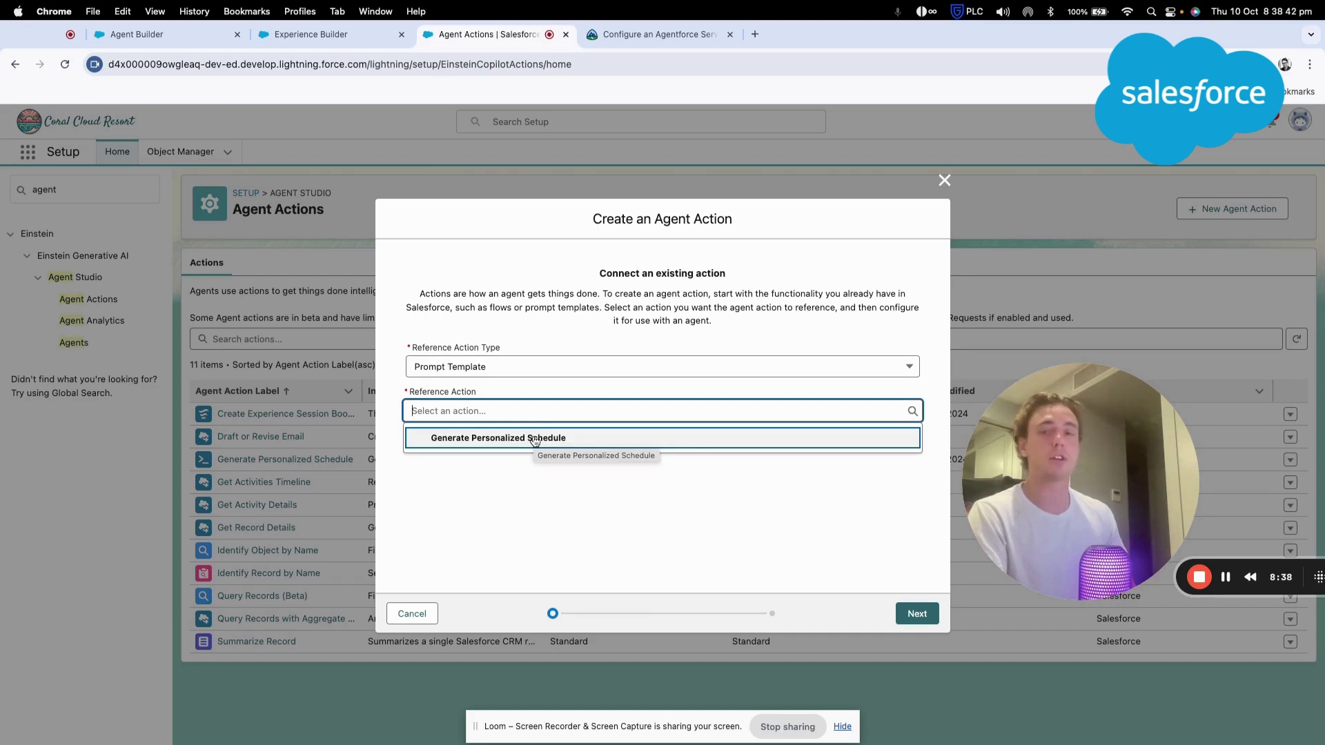
pyautogui.click(535, 438)
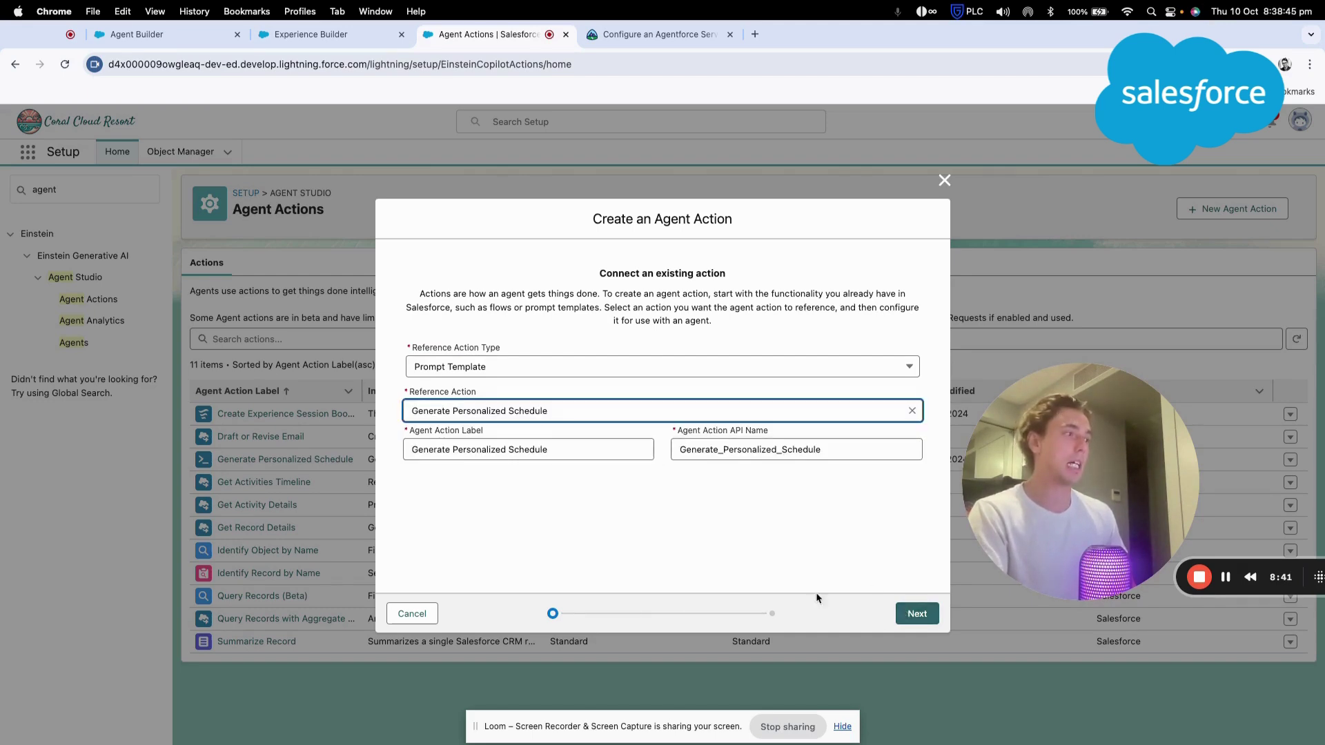
pyautogui.click(593, 449)
pyautogui.click(852, 452)
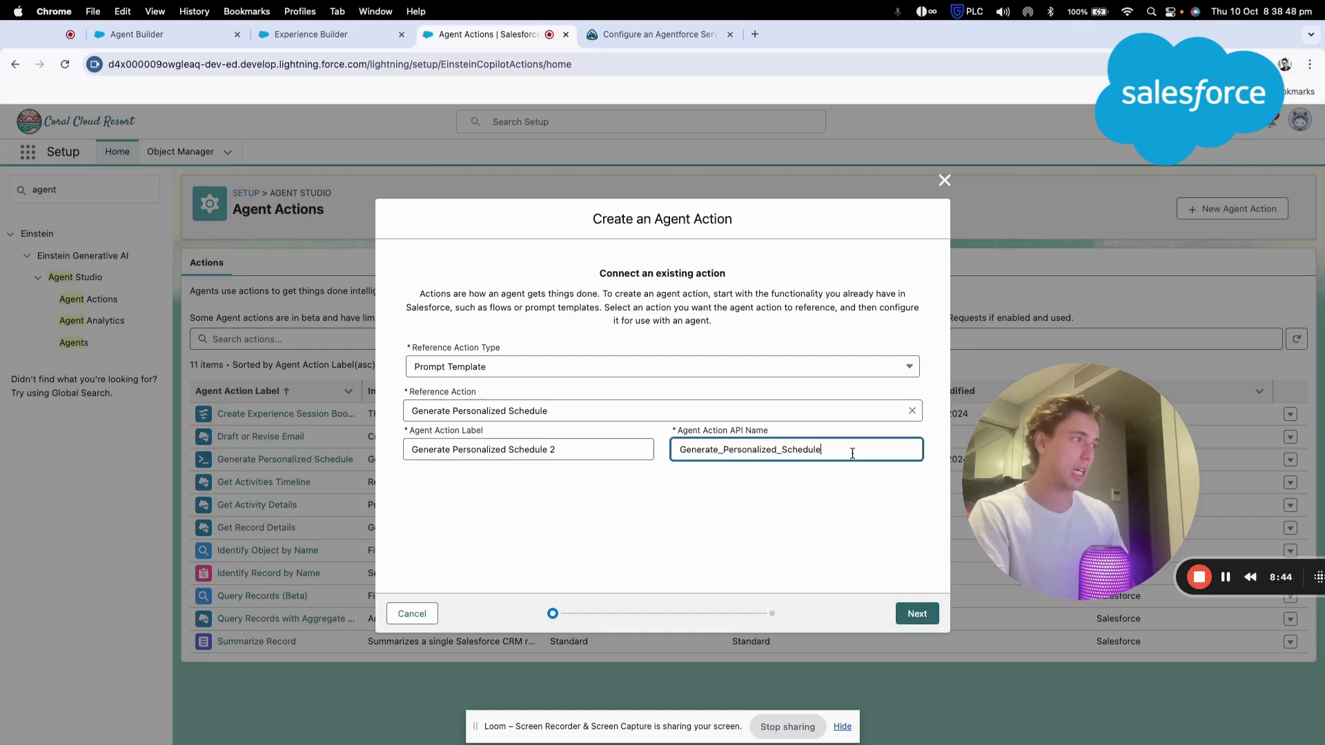
pyautogui.click(833, 492)
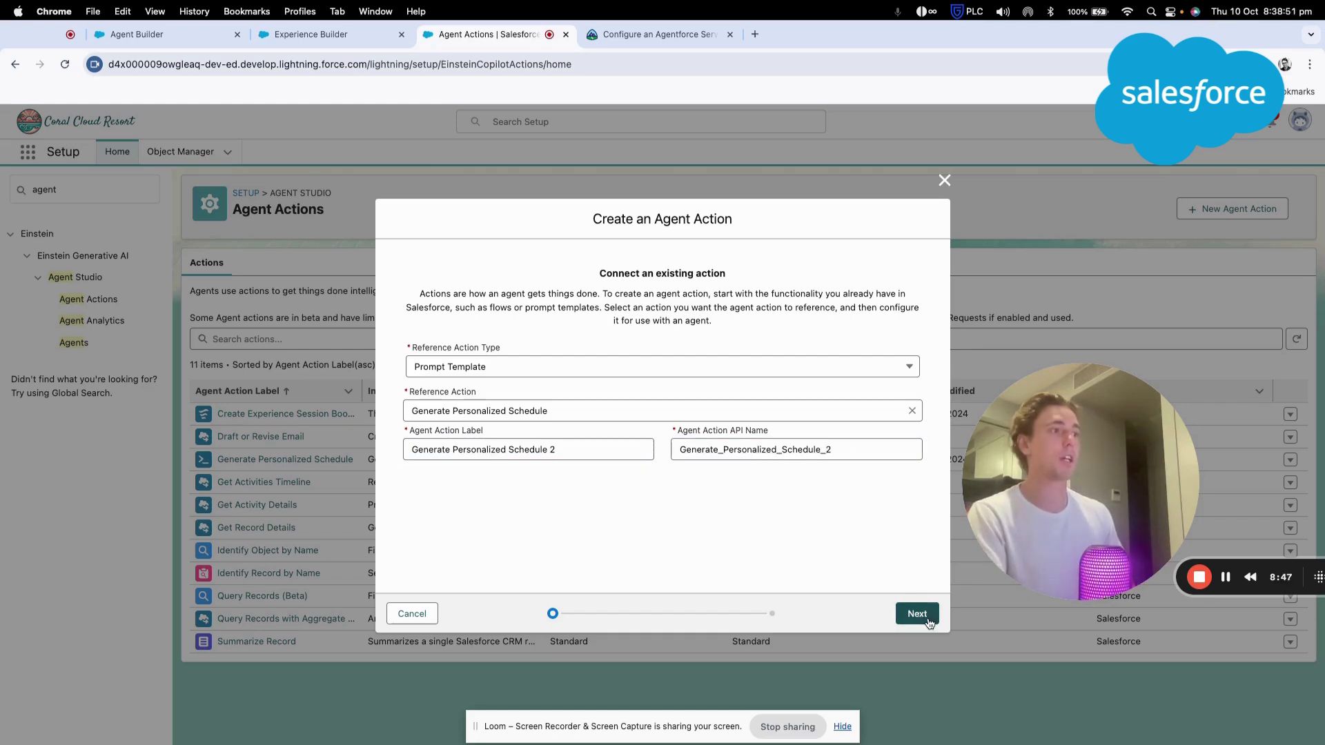
pyautogui.click(916, 614)
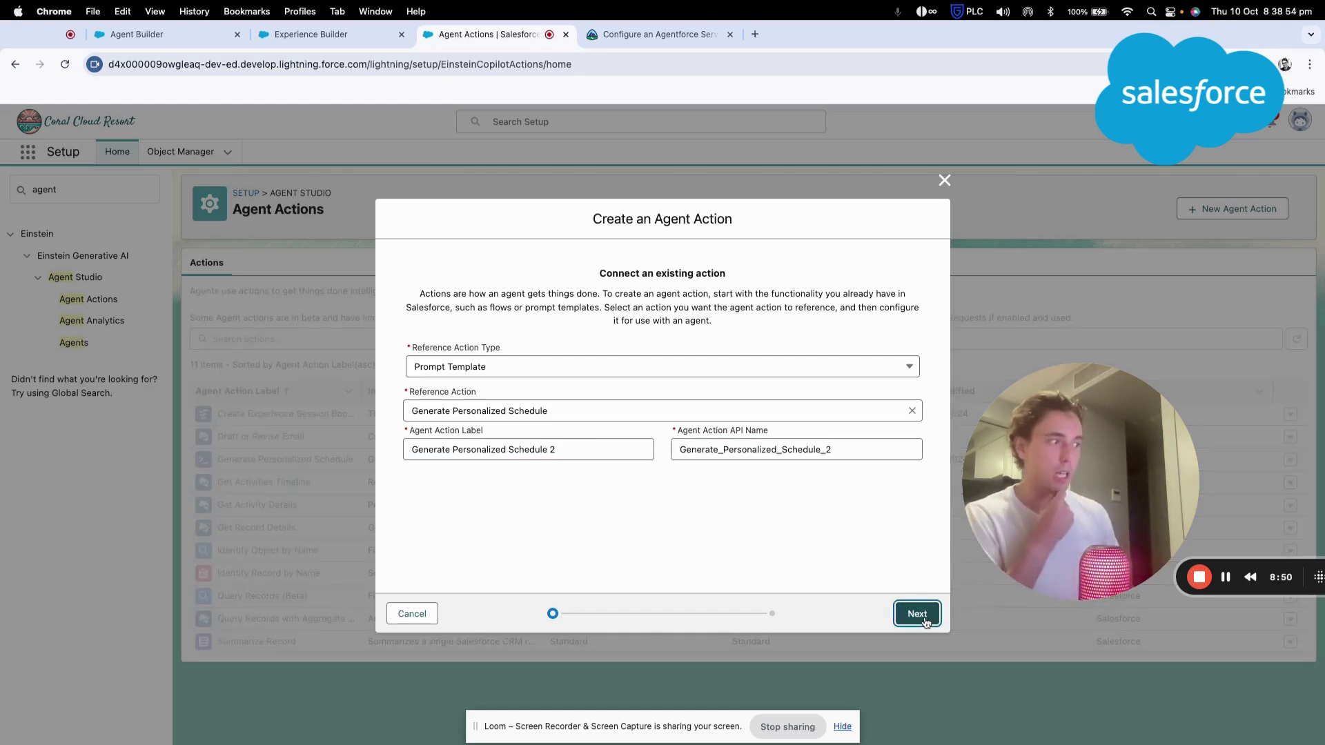
# - Use 'Create a personalized schedule' as action and input instructions, enable Show in conversation, and save
pyautogui.scroll(-3, 639, 429)
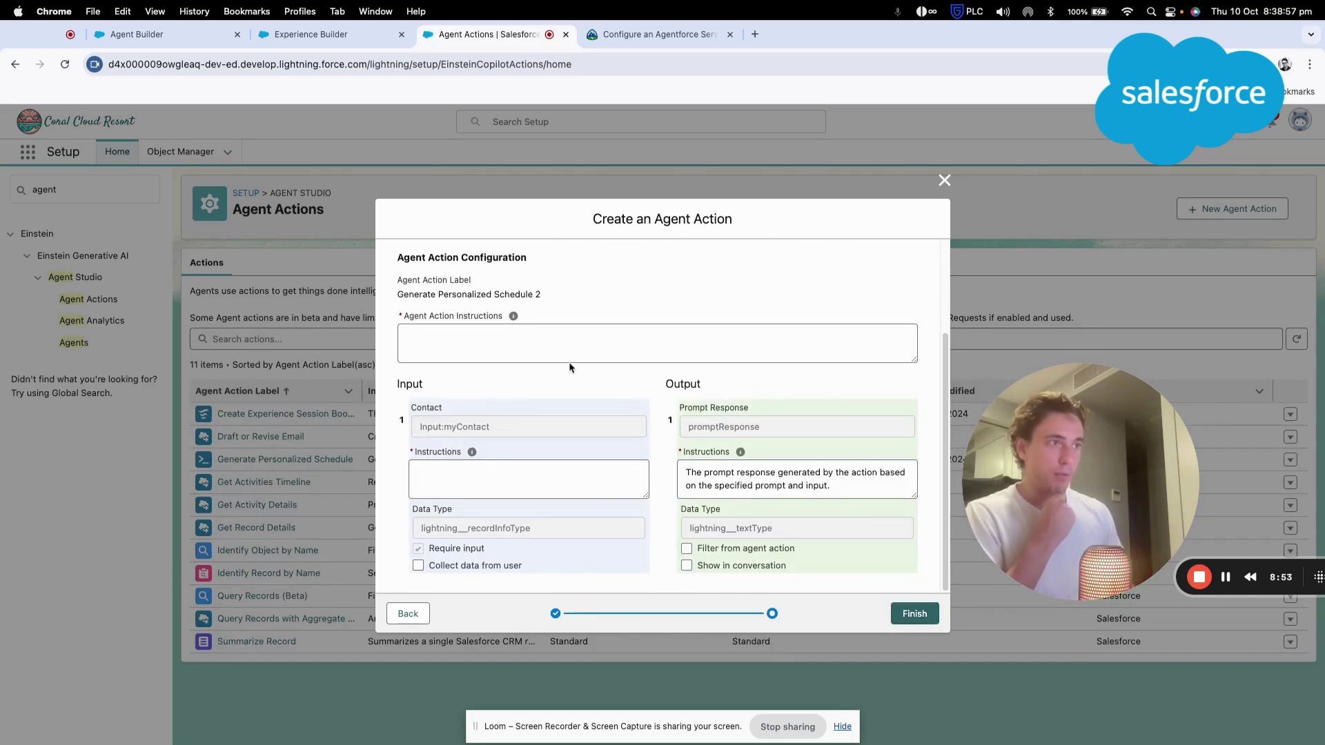
pyautogui.click(527, 332)
pyautogui.scroll(3, 527, 332)
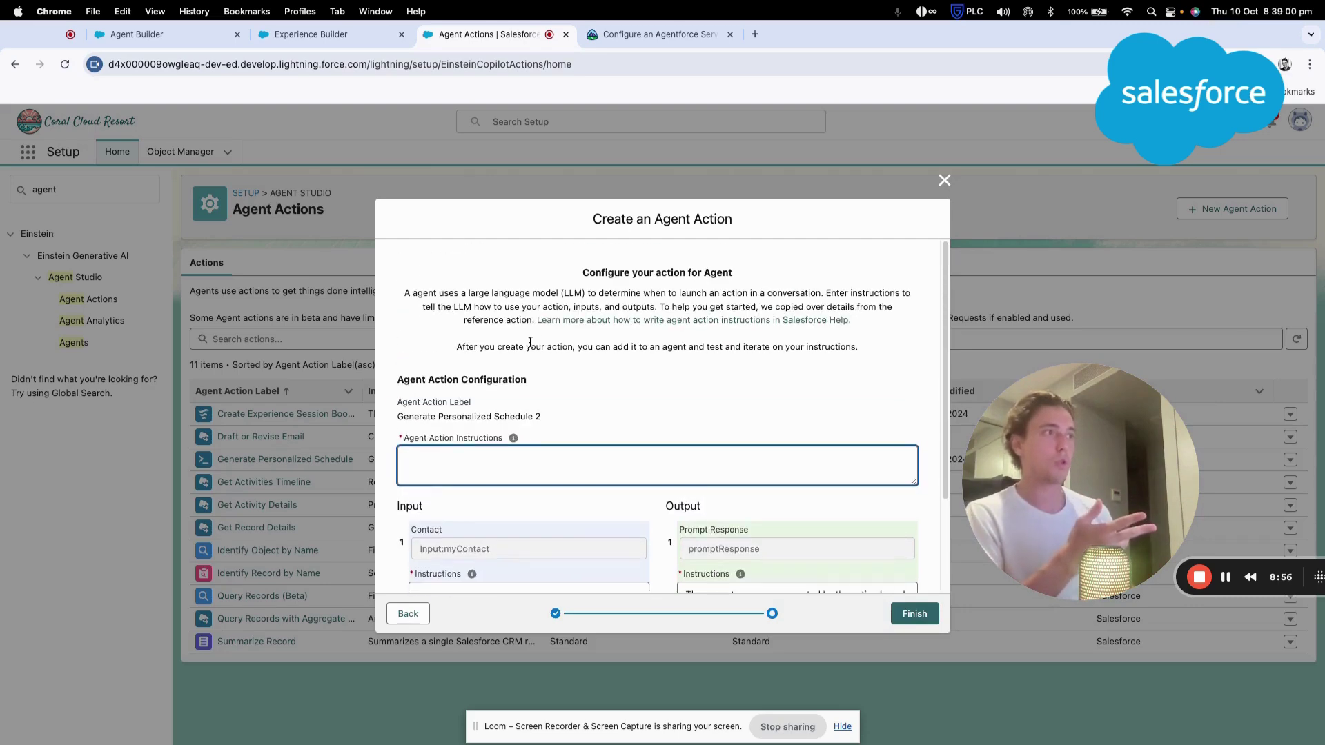
pyautogui.scroll(-3, 530, 343)
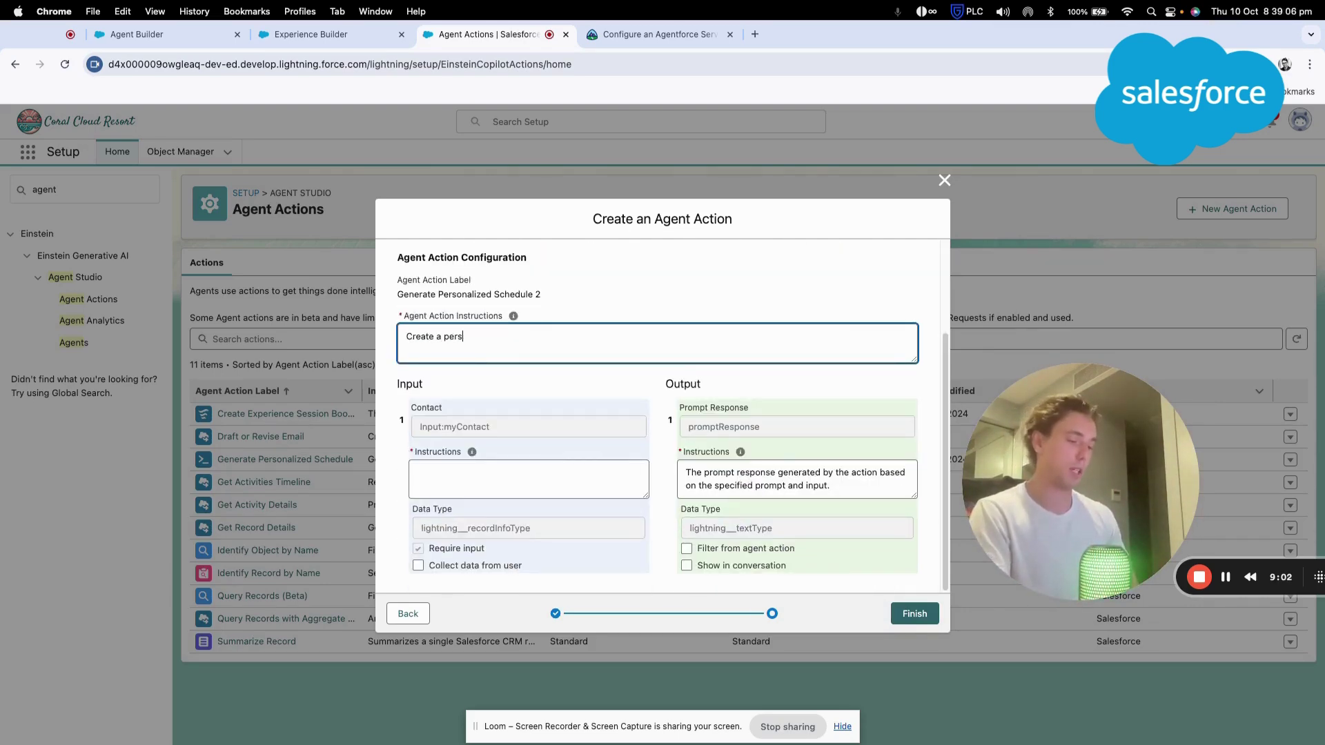
pyautogui.write('Create a personali')
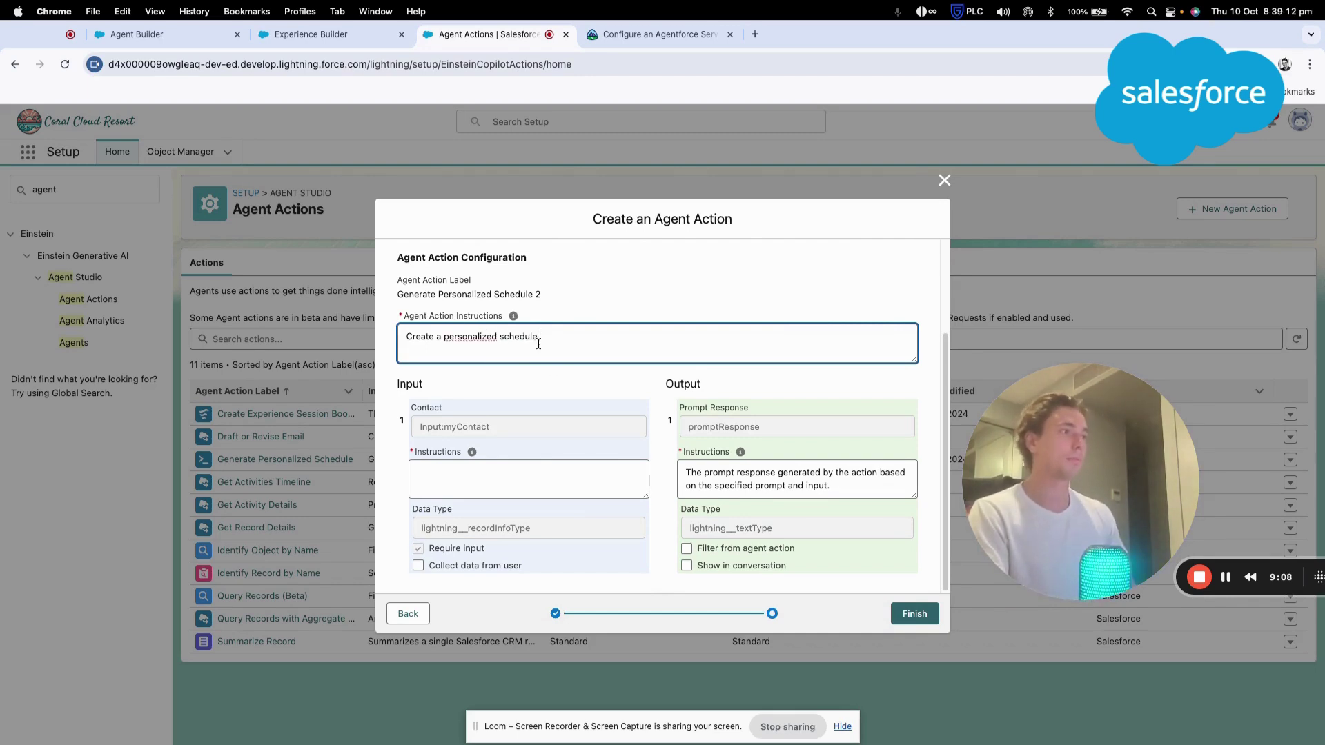
pyautogui.write('zed schedule')
pyautogui.hotkey('ctrl', 'a')
pyautogui.hotkey('ctrl', 'c')
pyautogui.click(577, 472)
pyautogui.hotkey('ctrl', 'v')
pyautogui.click(759, 566)
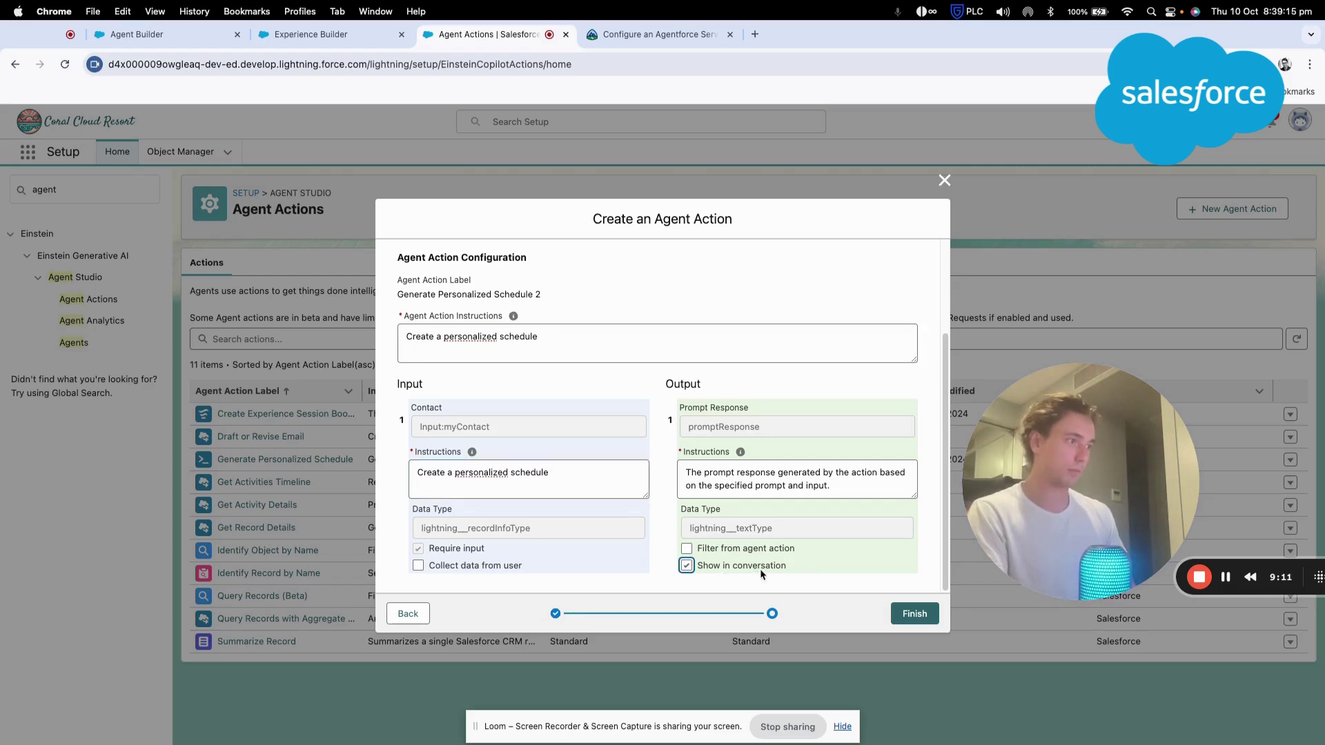
pyautogui.click(915, 613)
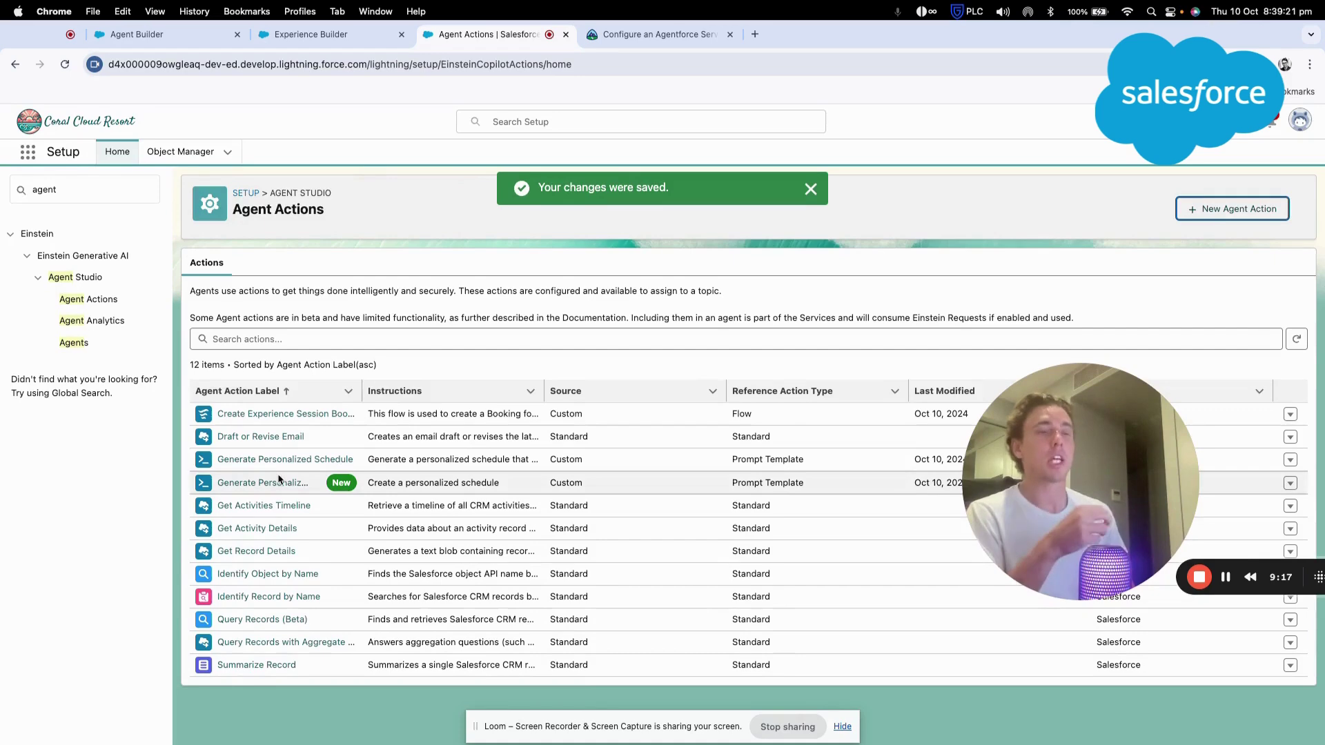
# - Back in the Coral Cloud Agent builder, review Actions, Language and Event Logs, then return to topic details and focus Conversation Preview
pyautogui.click(274, 33)
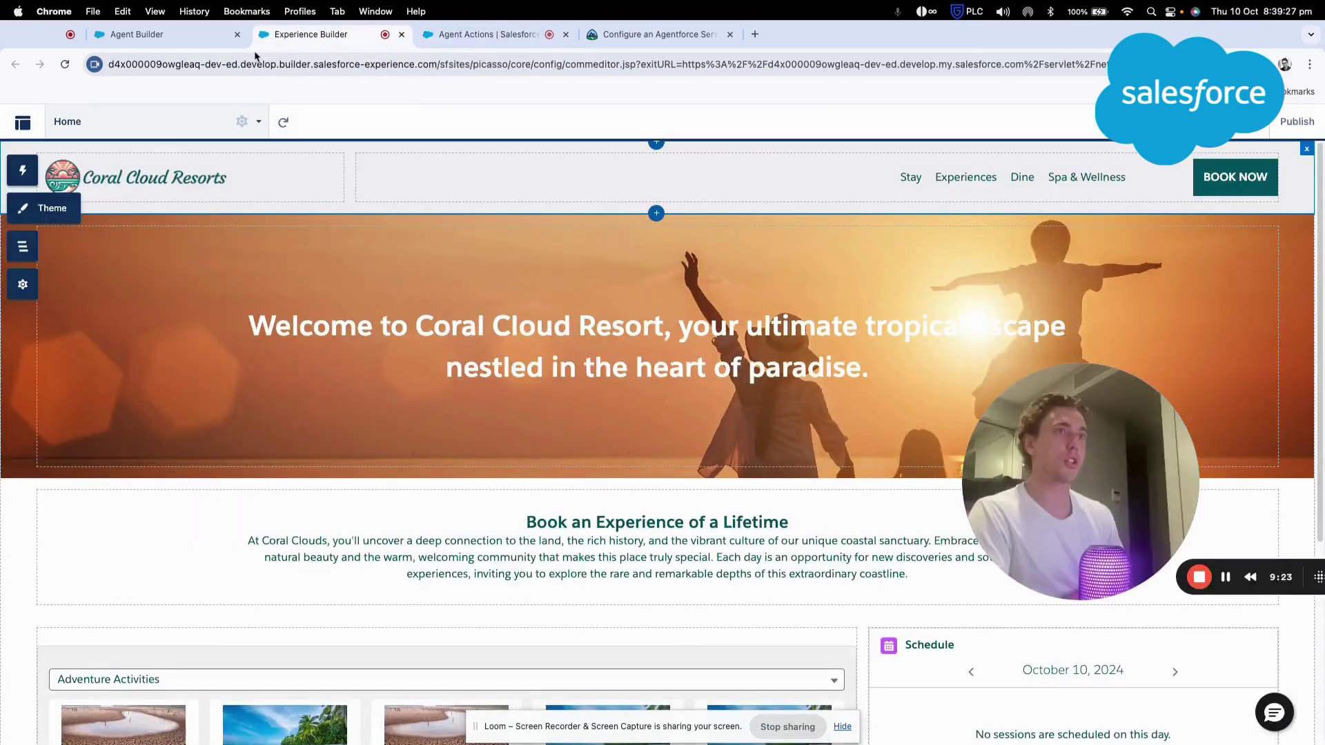
pyautogui.click(158, 34)
pyautogui.moveTo(1042, 458); pyautogui.dragTo(506, 444)
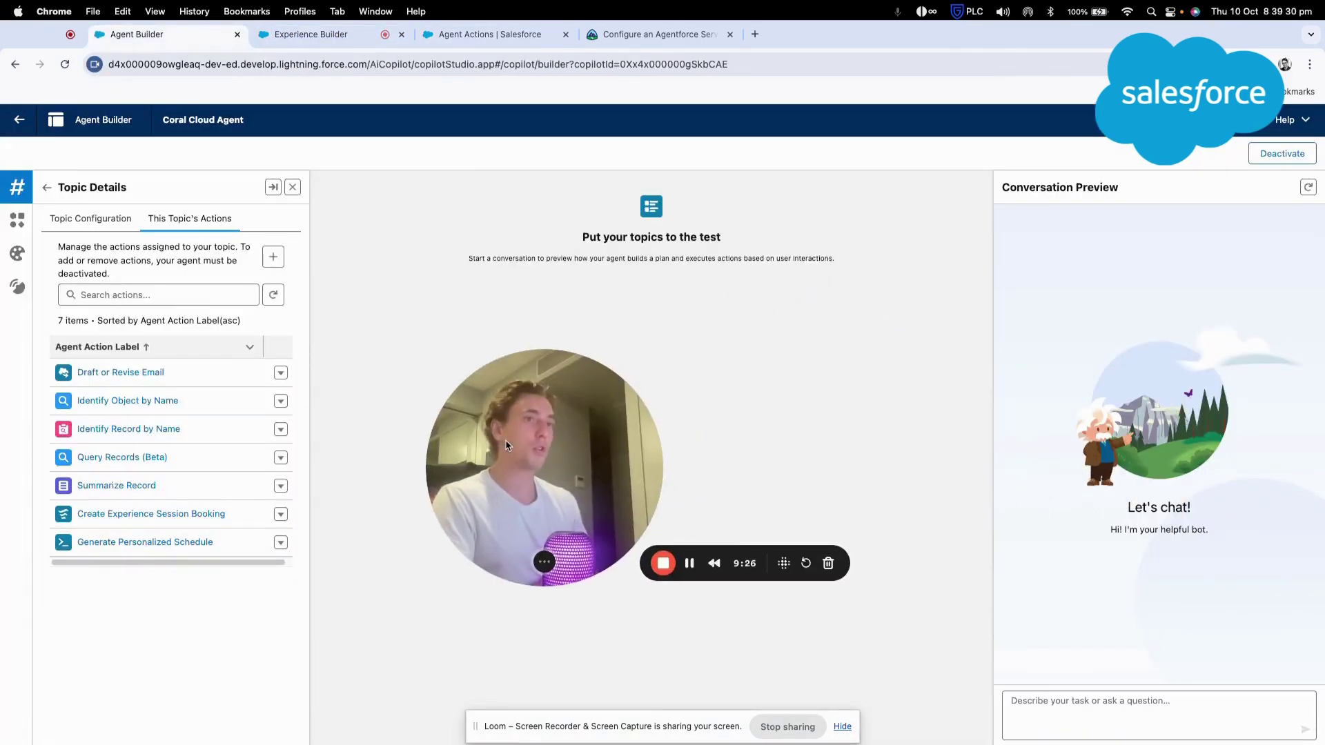
pyautogui.click(18, 220)
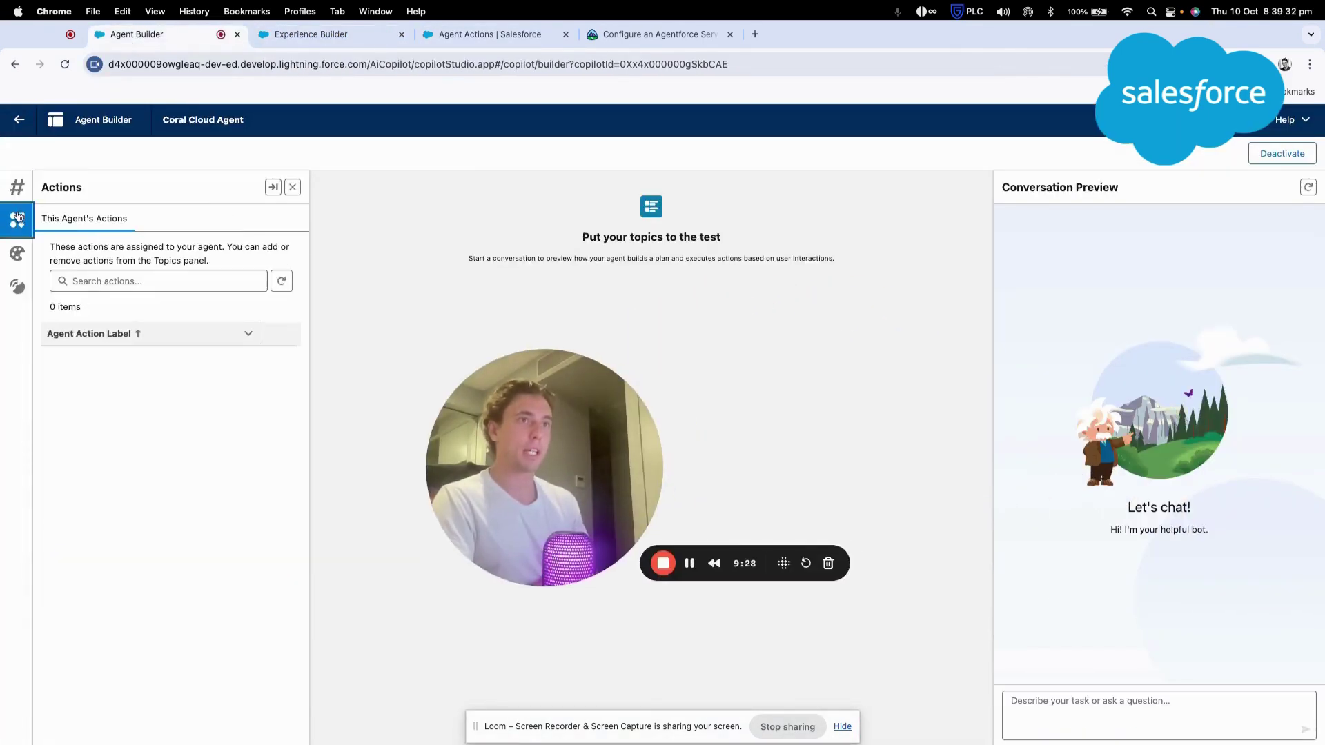
pyautogui.click(14, 256)
pyautogui.click(17, 286)
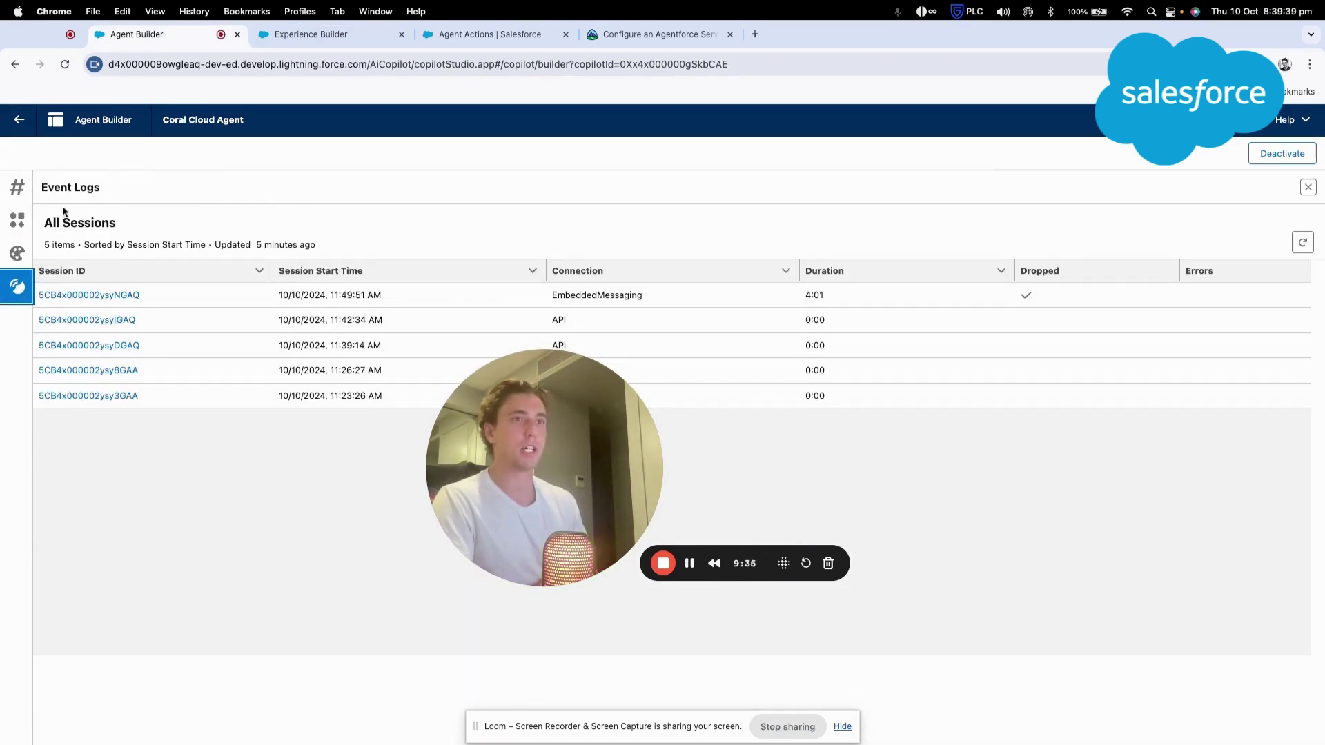
pyautogui.click(18, 187)
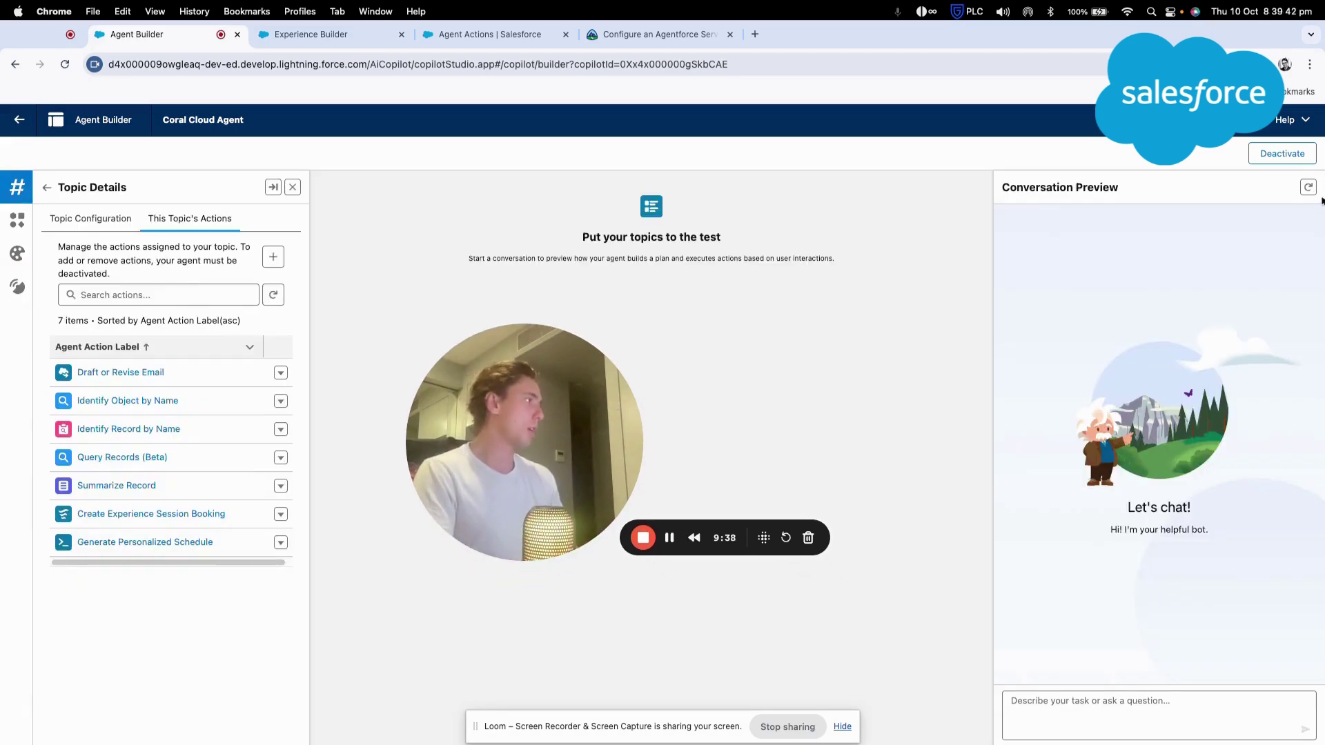
pyautogui.click(1061, 721)
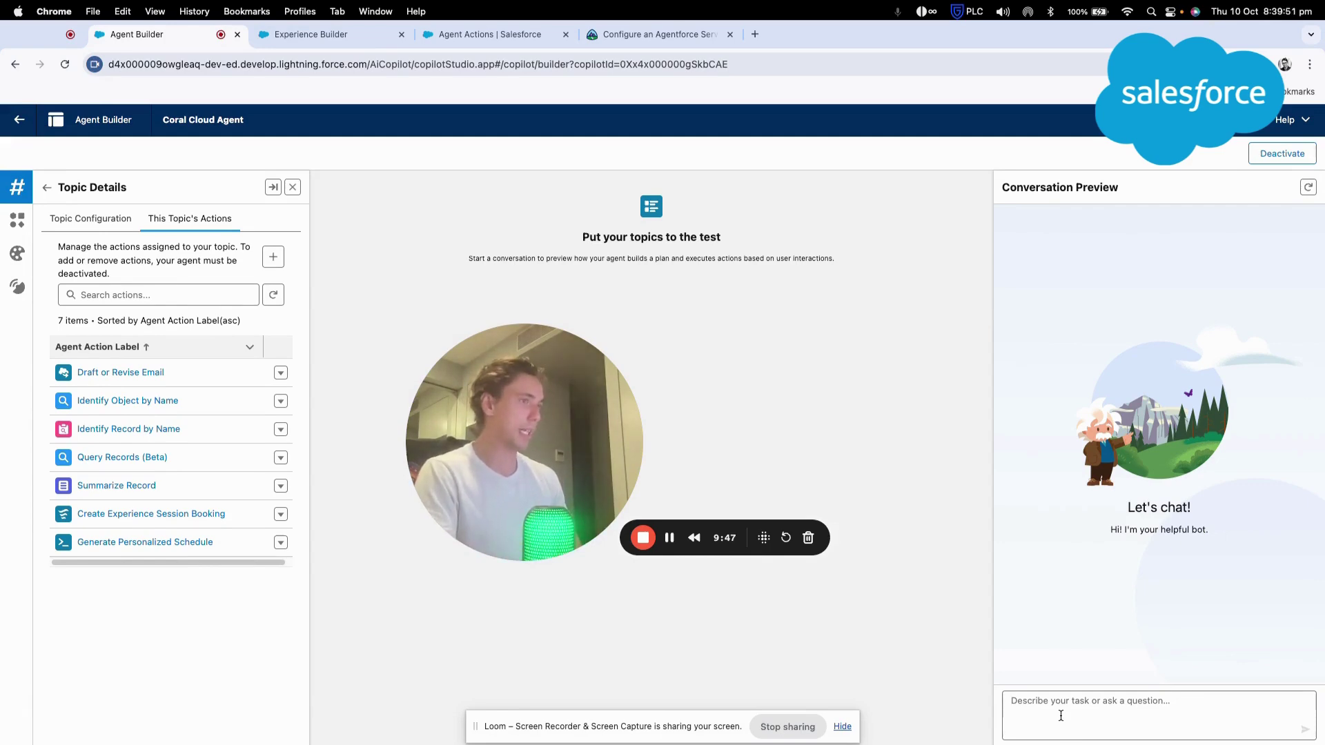
# - Ask the preview agent 'What are the current experiences available?'
pyautogui.write('W')
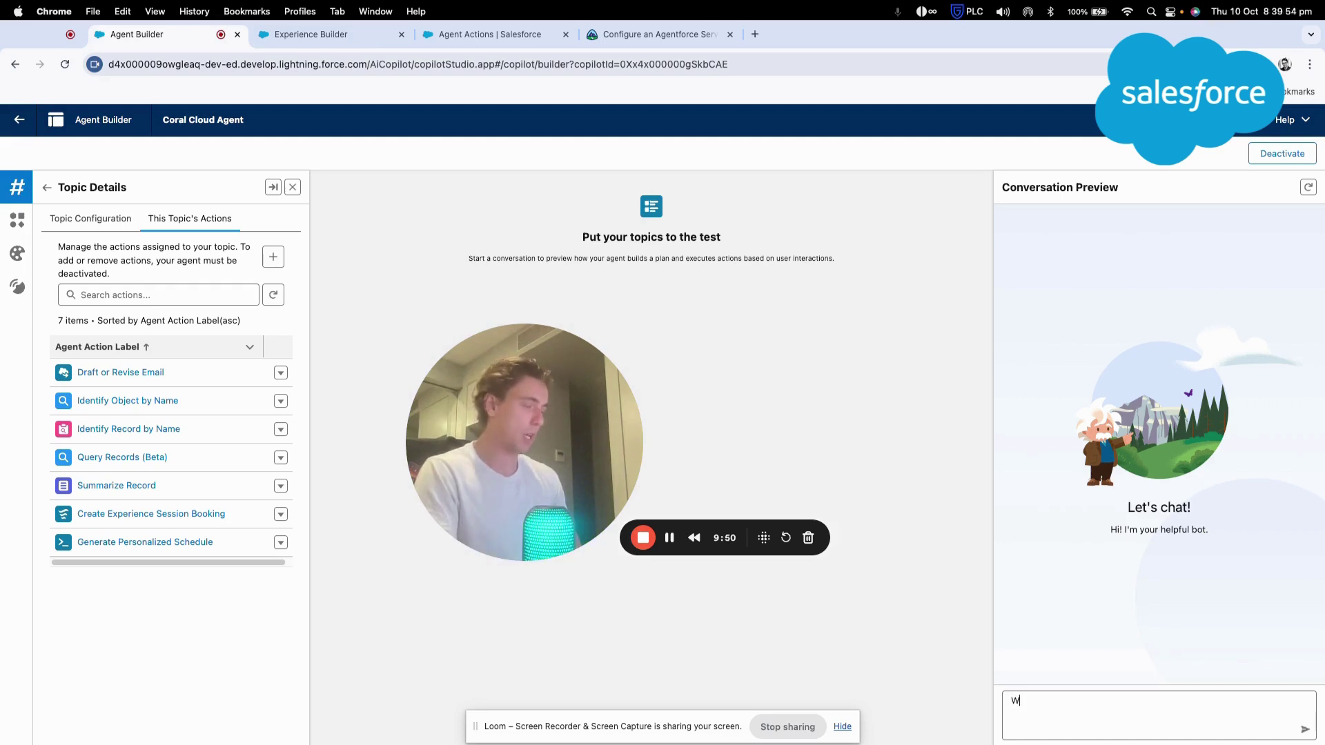
pyautogui.write('hat are the current')
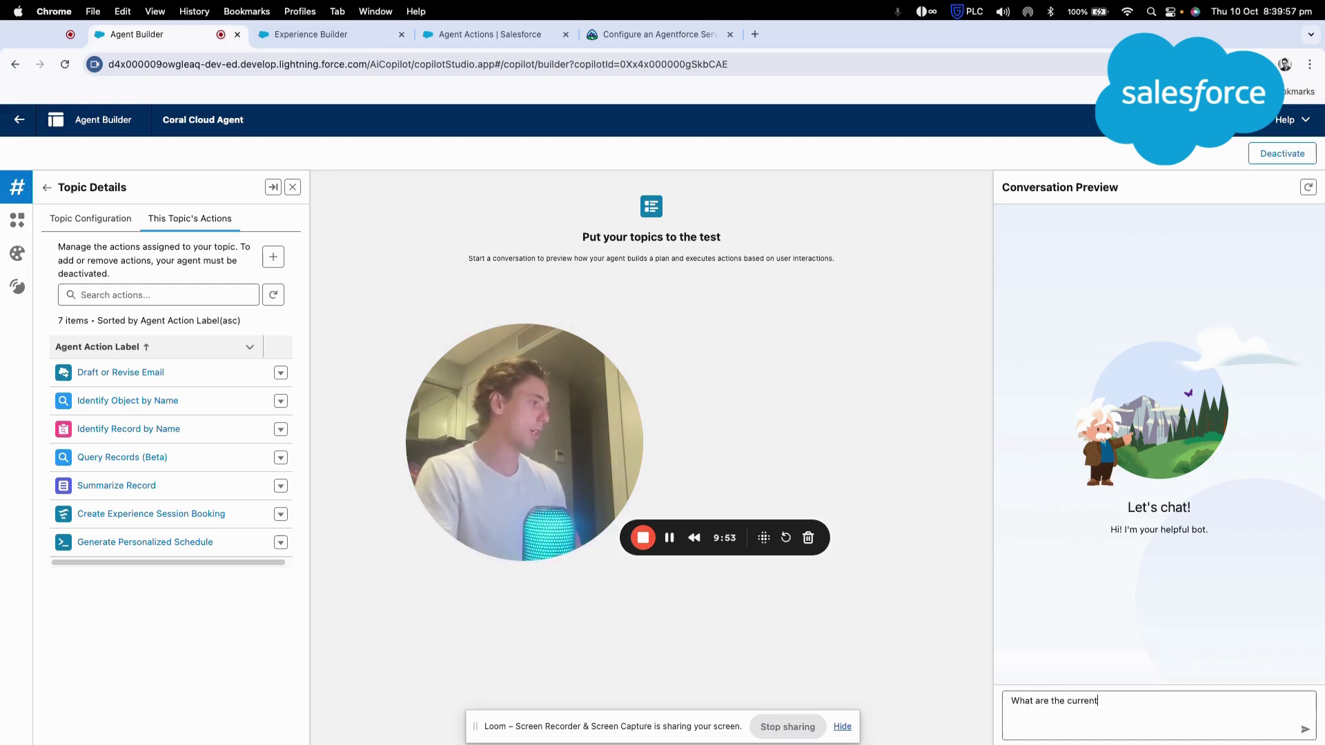
pyautogui.write(' activities listed?')
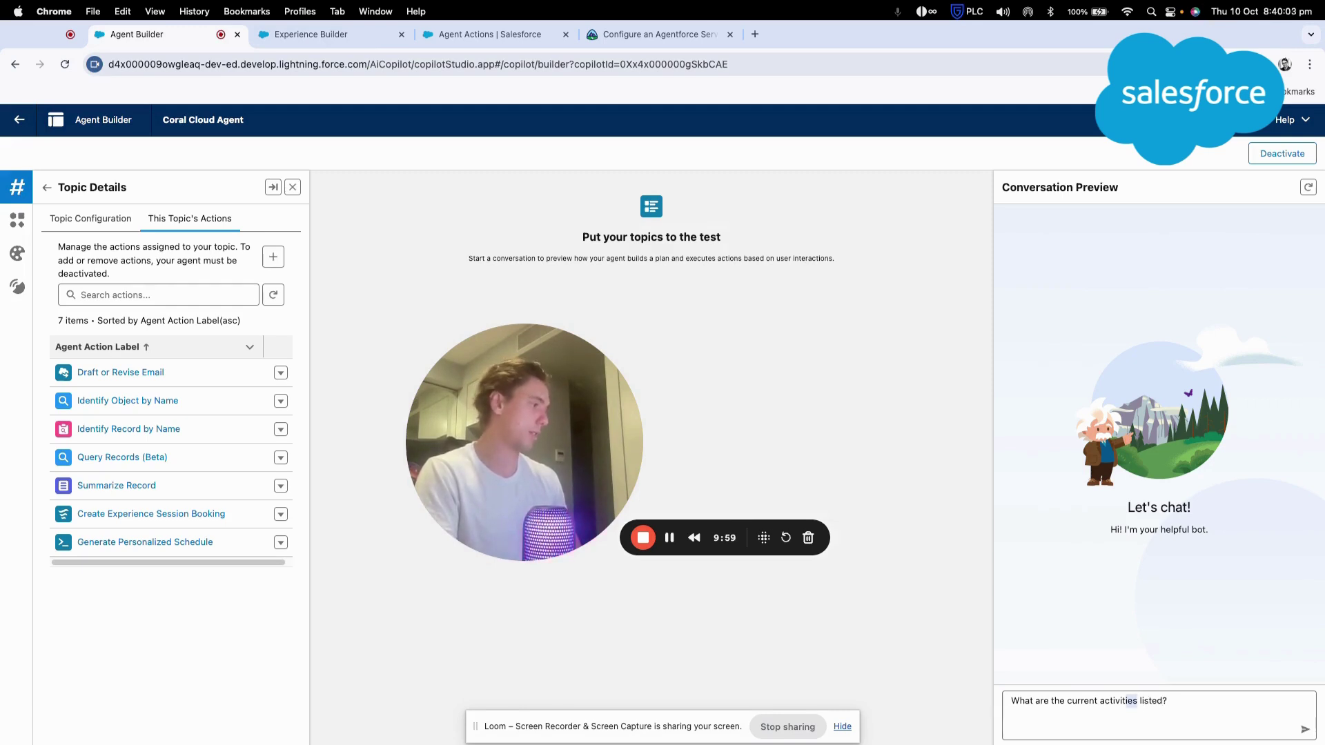
pyautogui.moveTo(1126, 700); pyautogui.dragTo(1099, 700)
pyautogui.write('experienc')
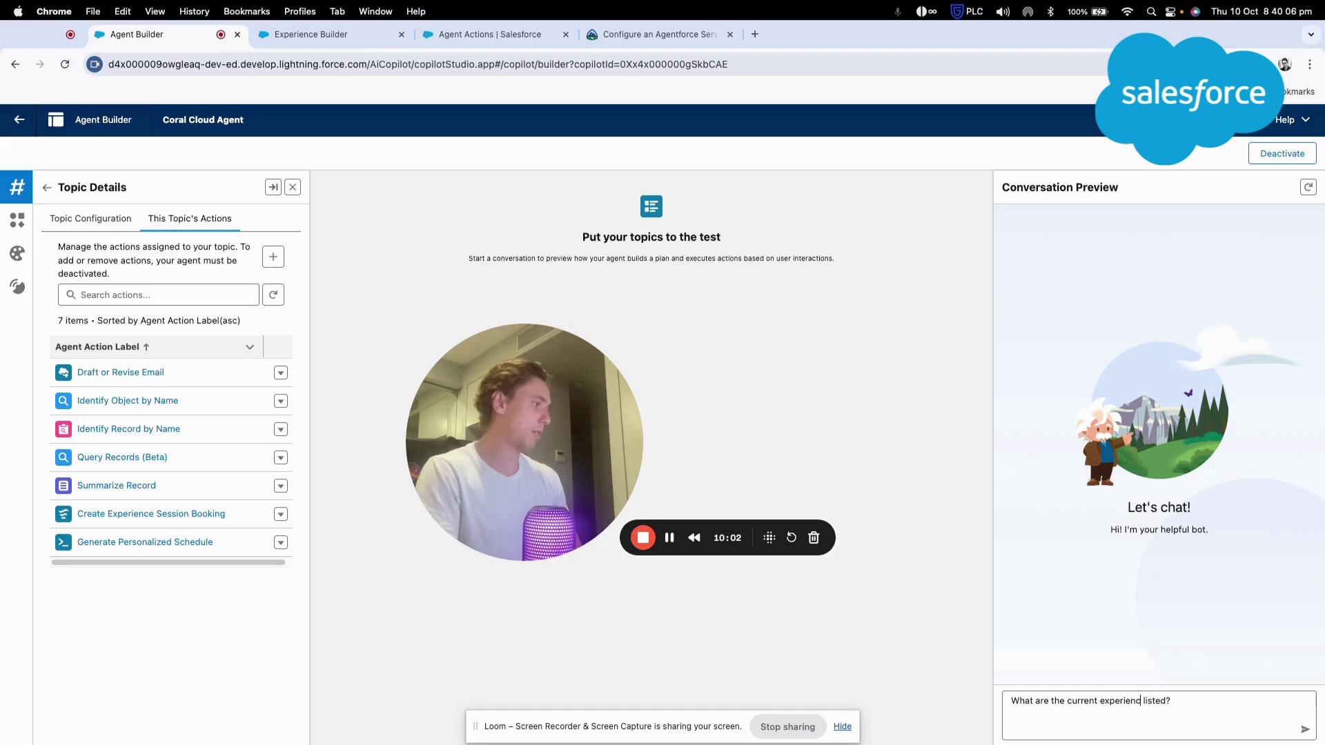
pyautogui.write('es')
pyautogui.press('super+shift+Right')
pyautogui.write('avai')
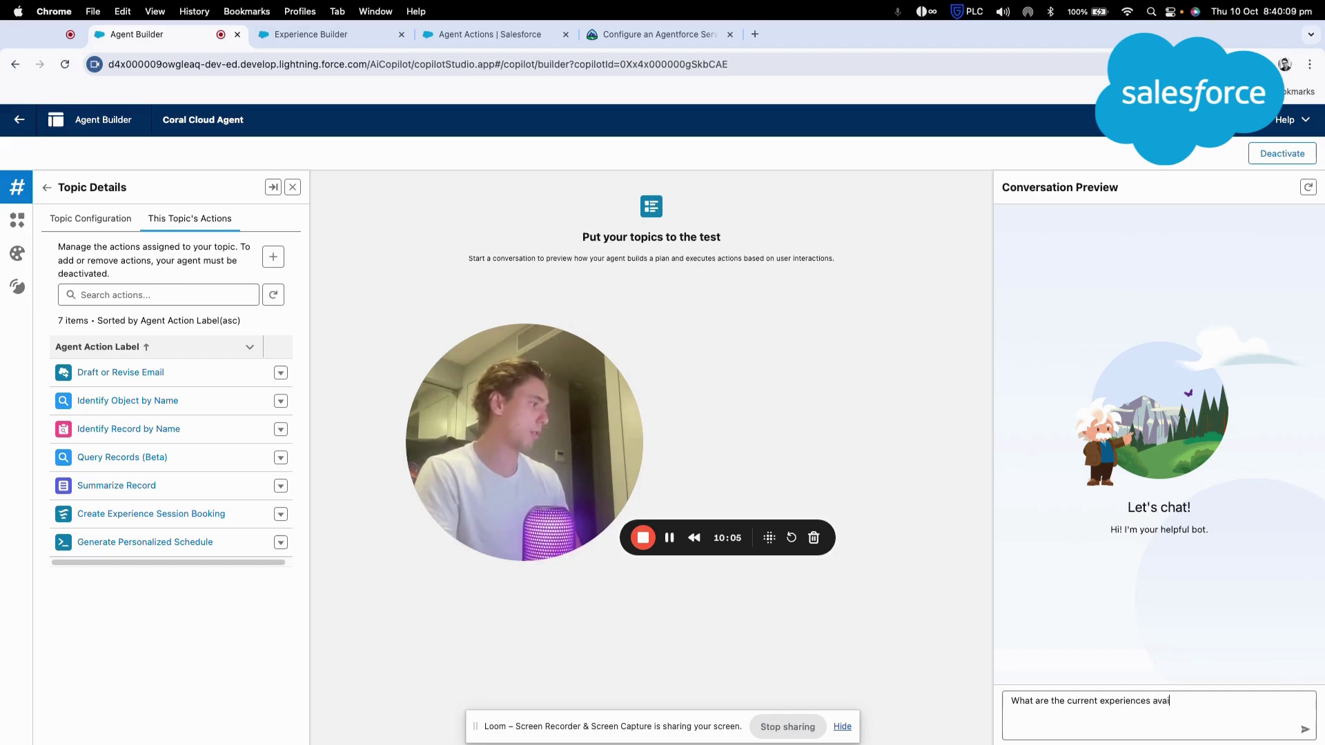
pyautogui.write('lable?')
pyautogui.press('Return')
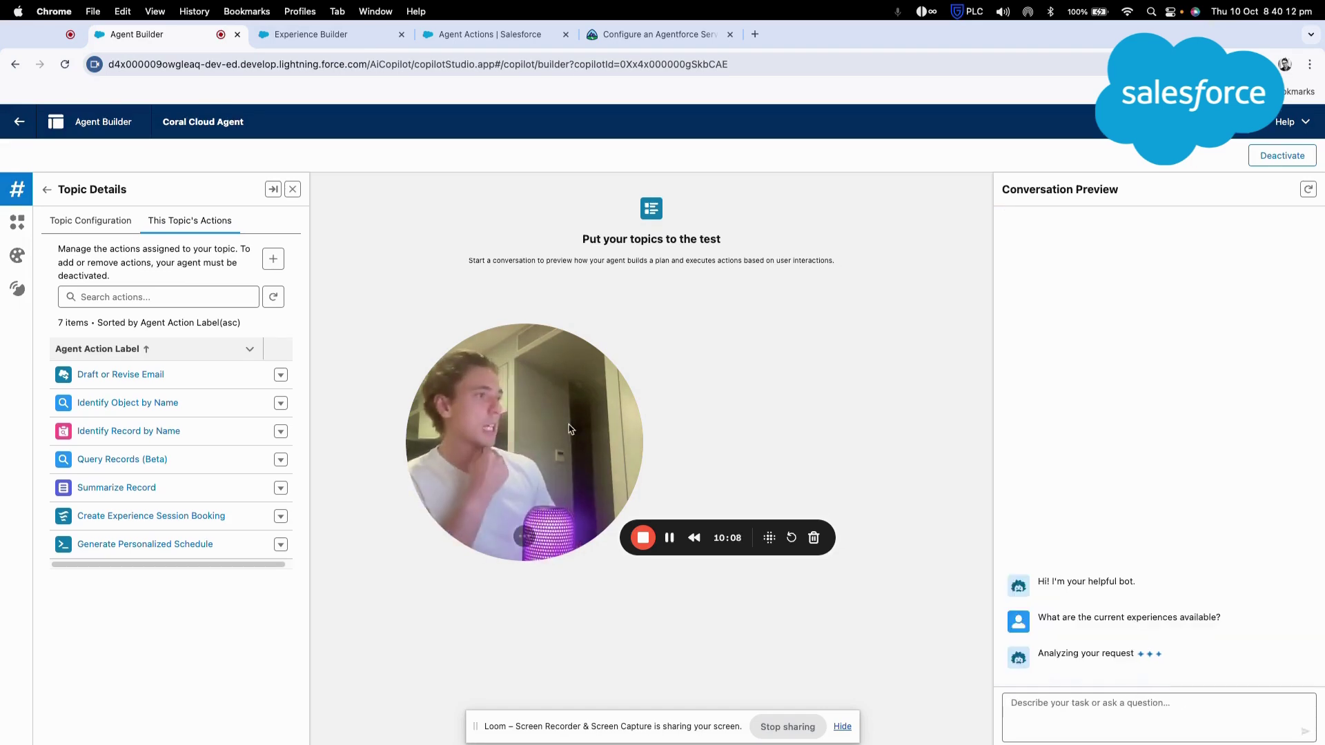
pyautogui.moveTo(570, 428); pyautogui.dragTo(193, 548)
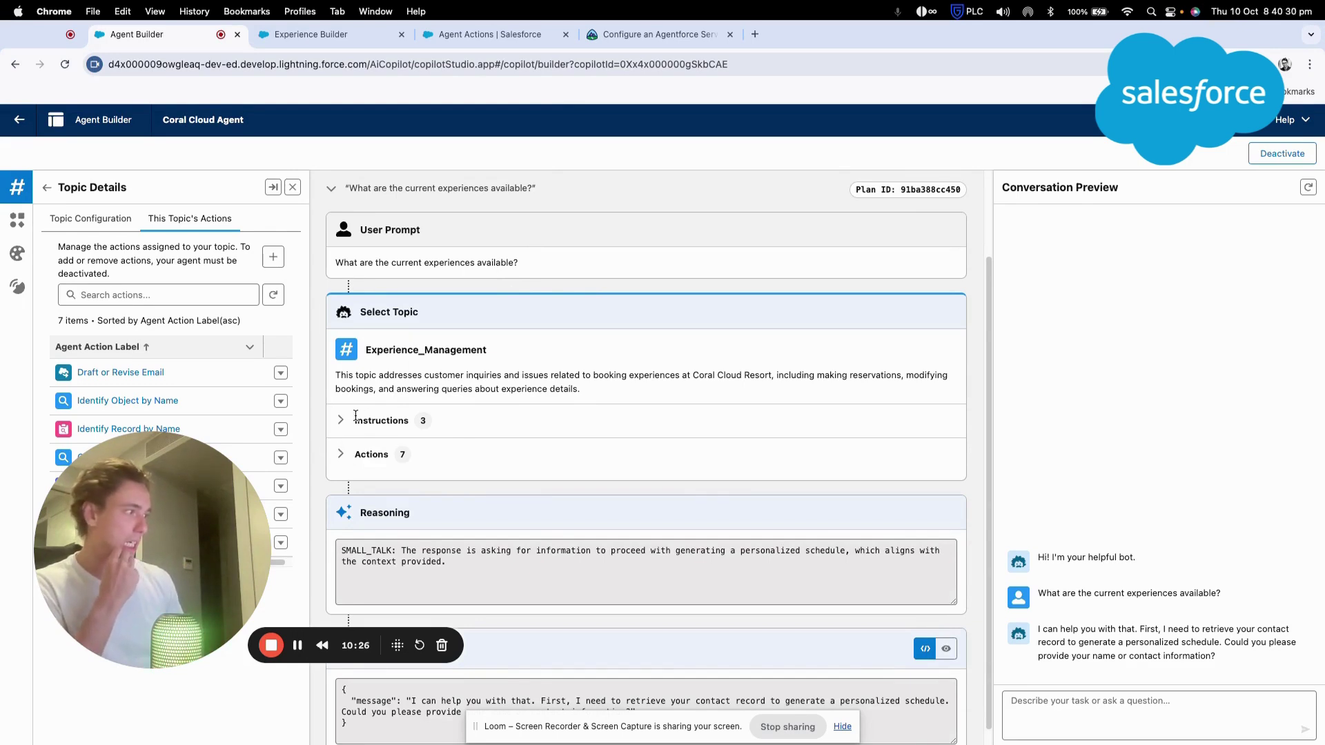
# - Expand the topic's instructions and seven-action list in the plan trace, then switch browser tabs
pyautogui.click(345, 423)
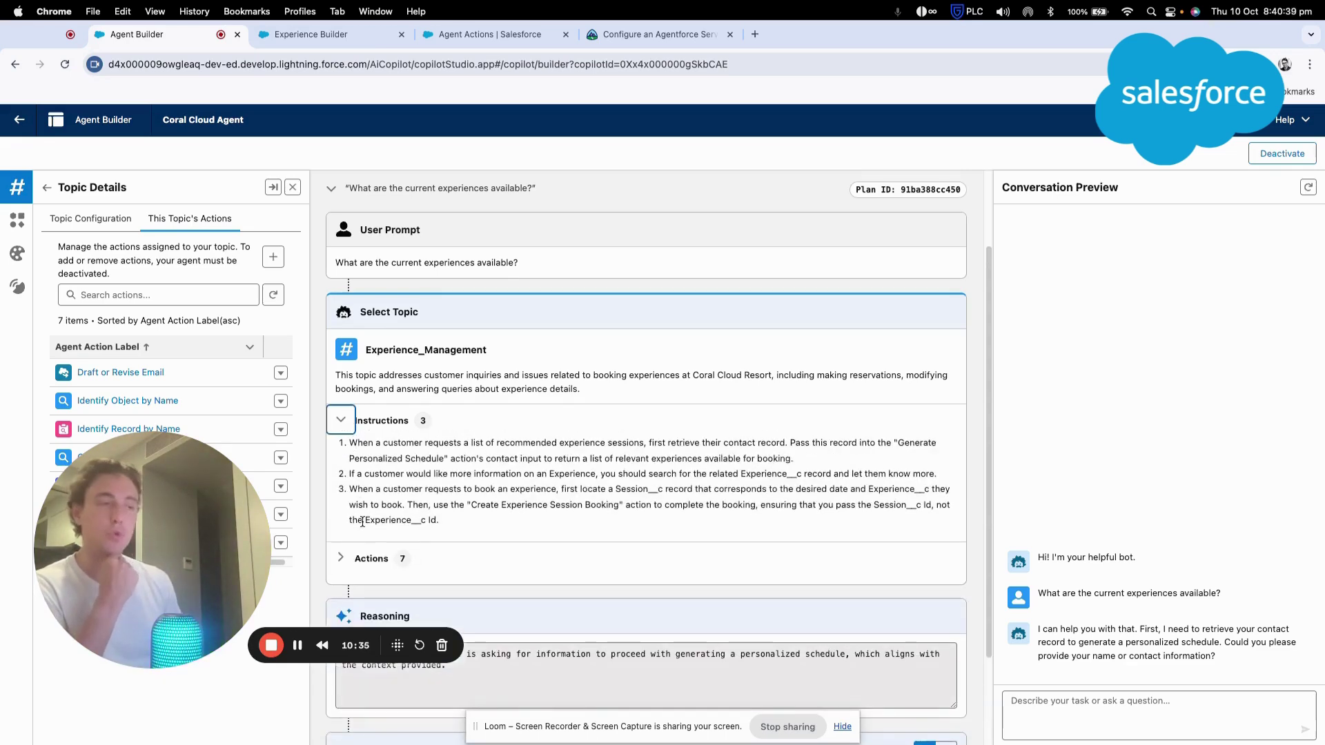
pyautogui.click(341, 558)
pyautogui.scroll(-3, 359, 483)
pyautogui.scroll(-2, 383, 438)
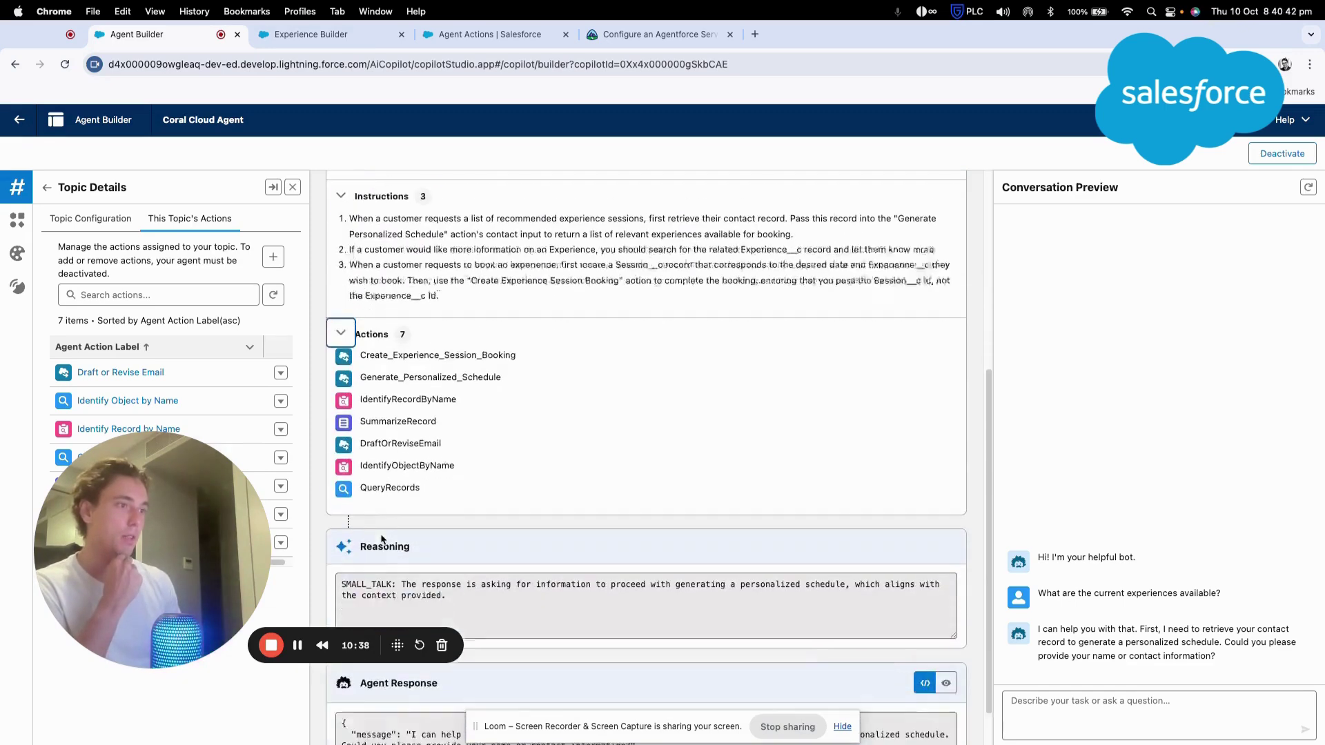
pyautogui.moveTo(269, 563); pyautogui.dragTo(297, 435)
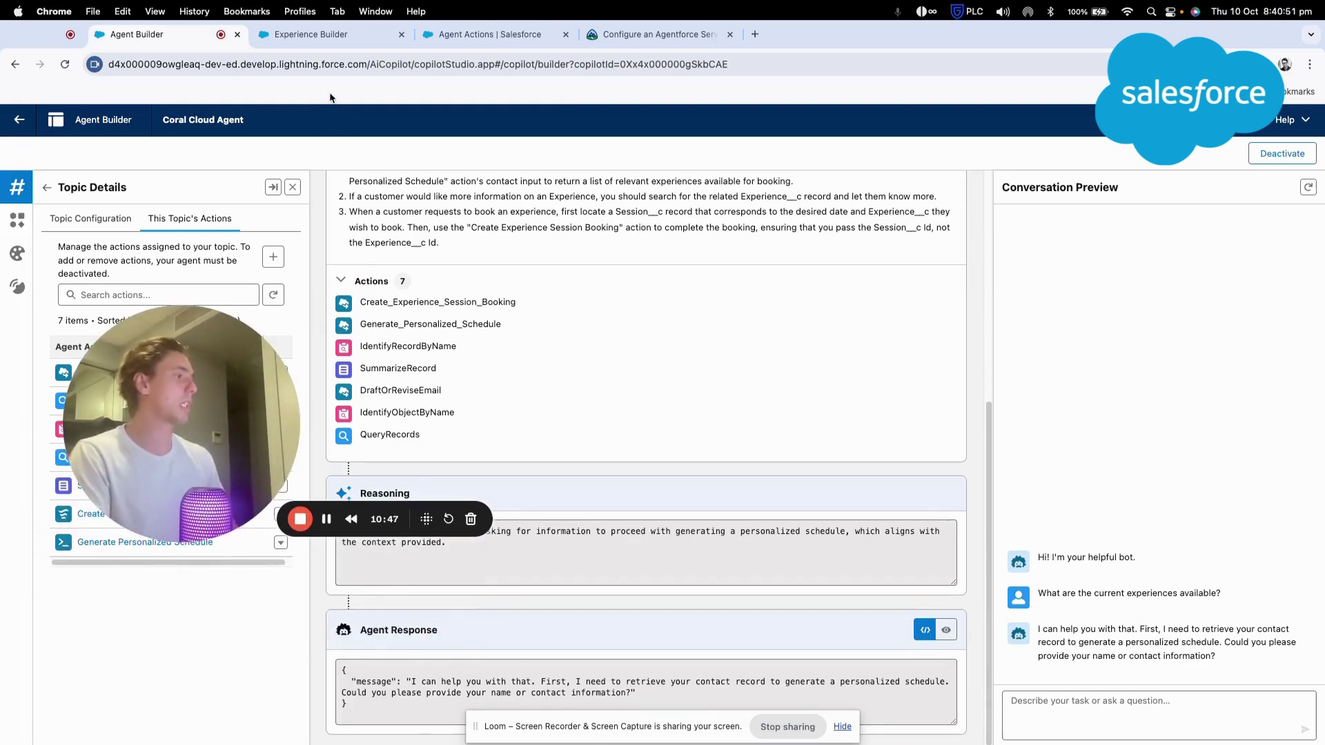
pyautogui.click(313, 34)
# - Find the Sales app in the App Launcher and open it in a new tab
pyautogui.click(514, 36)
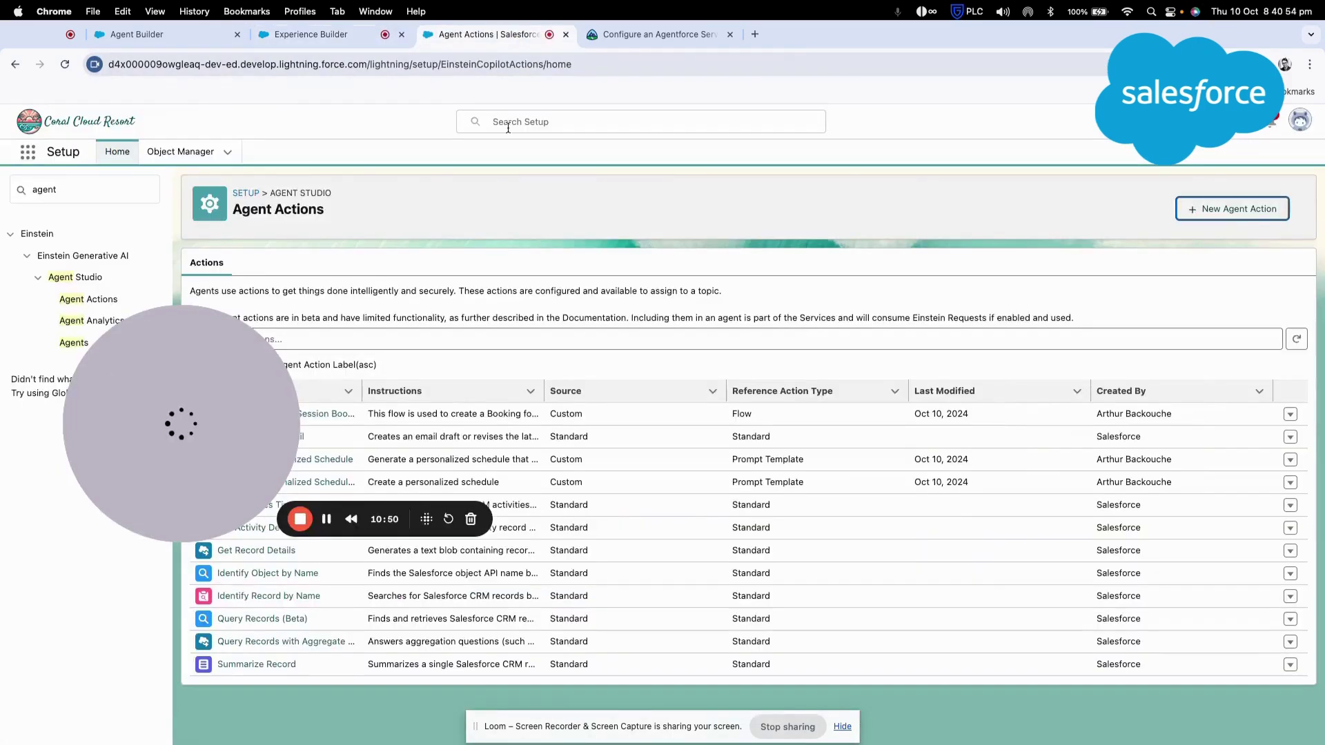
pyautogui.click(552, 121)
pyautogui.write('sofi')
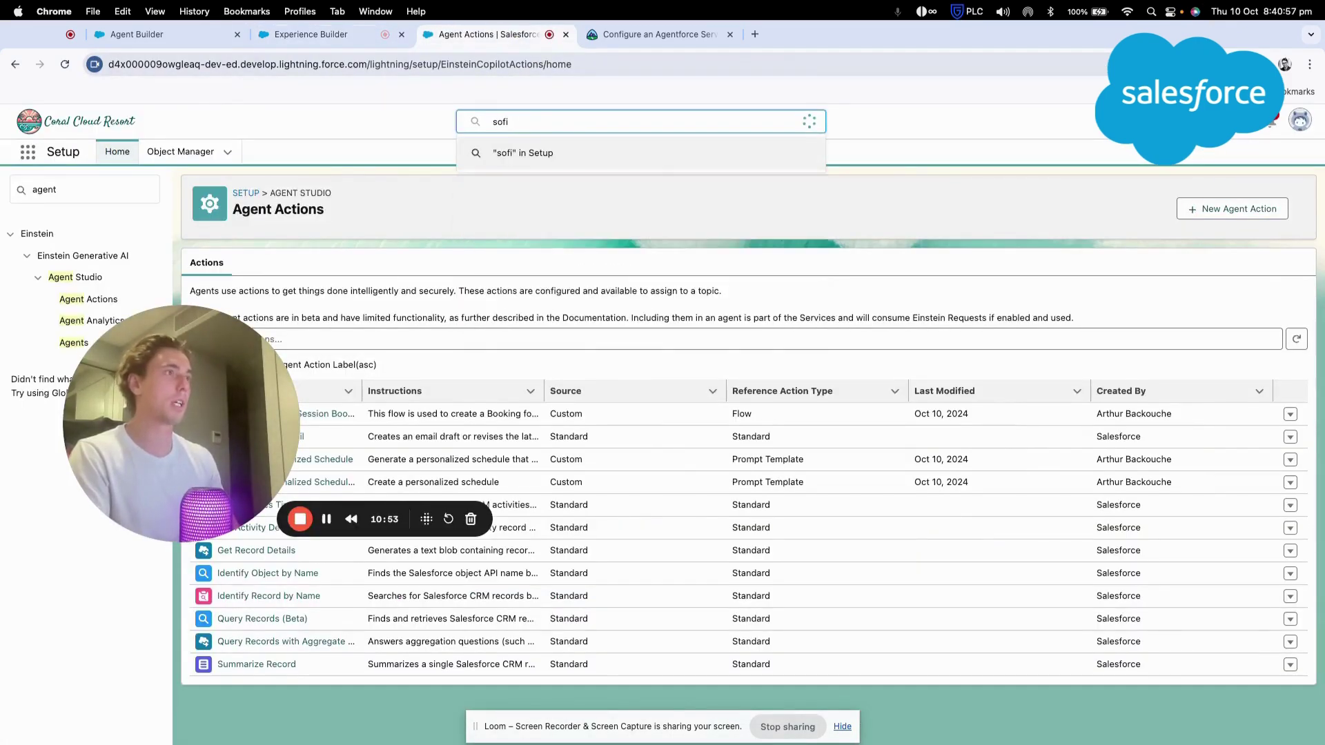
pyautogui.click(27, 153)
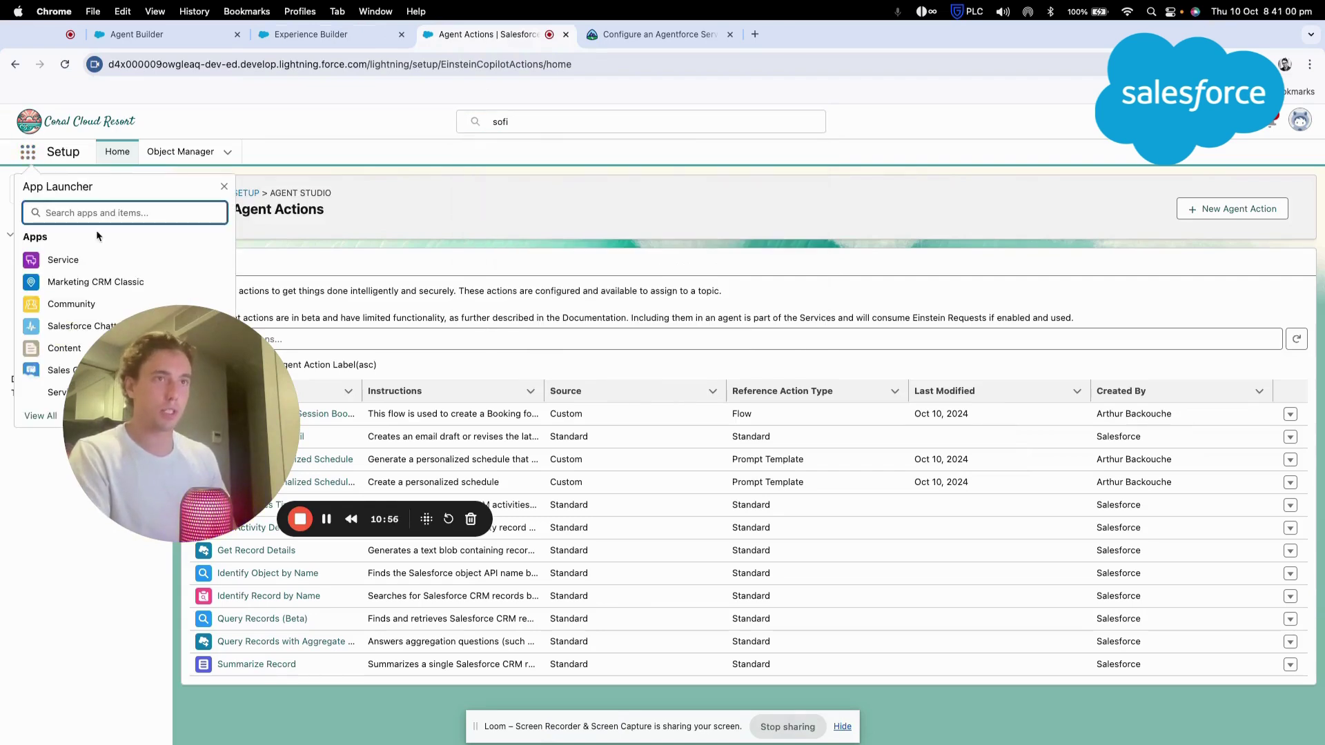
pyautogui.write('sa')
pyautogui.press('BackSpace')
pyautogui.write('ales')
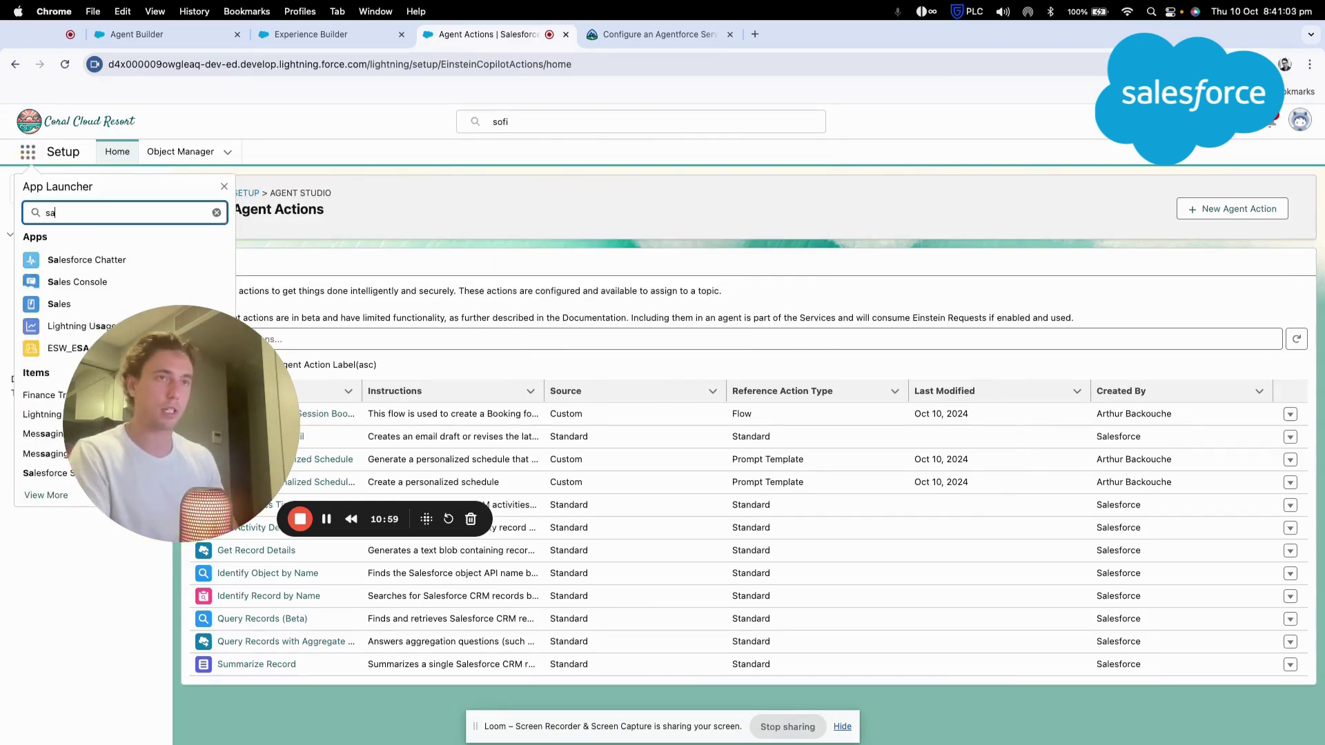
pyautogui.rightClick(63, 303)
pyautogui.click(67, 309)
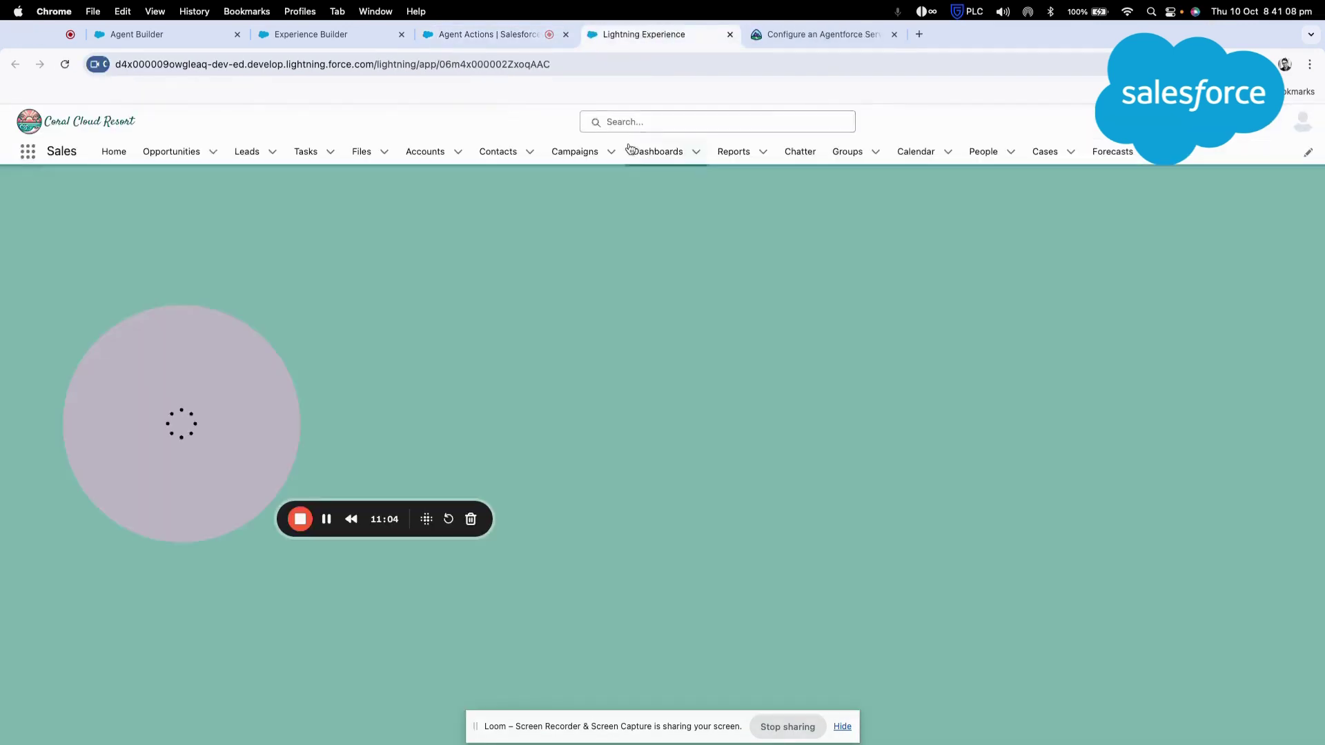
# - Search Sales for the demo contact, open her record, then return to Agent Builder
pyautogui.click(627, 125)
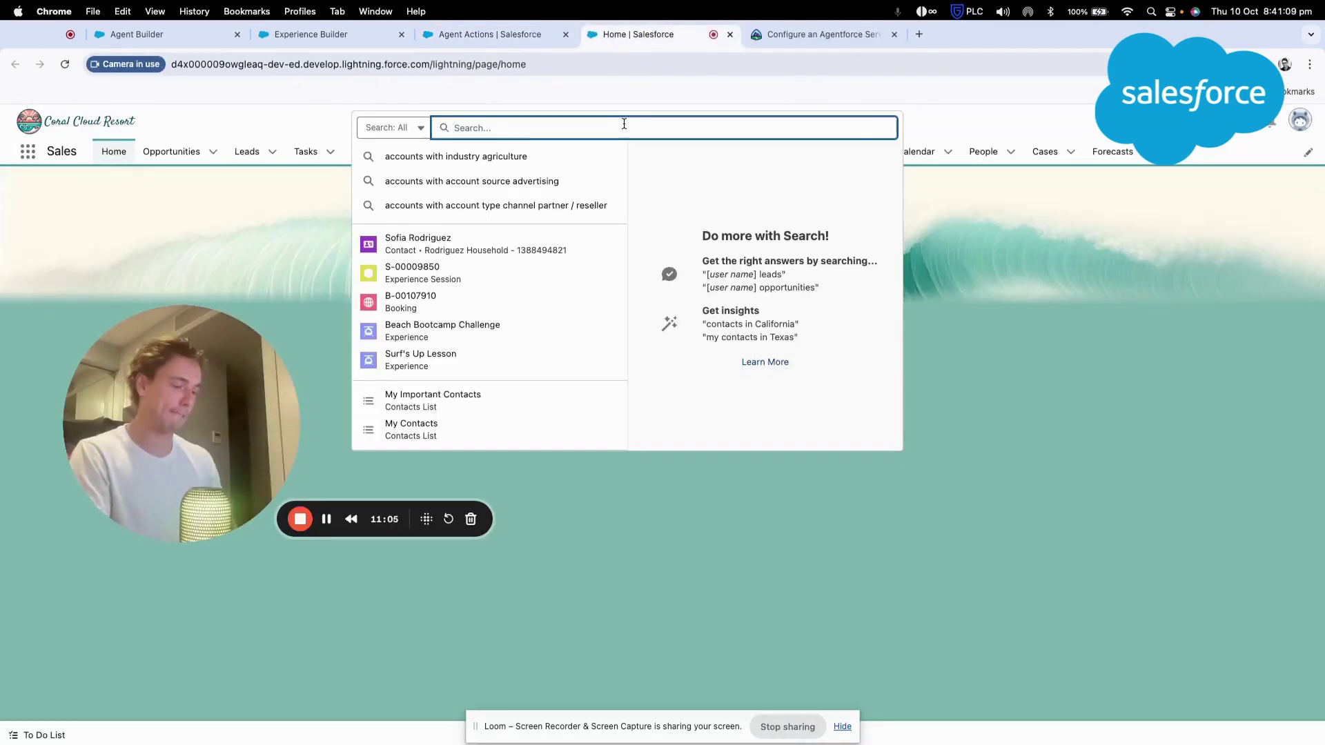
pyautogui.write('sofia')
pyautogui.click(470, 193)
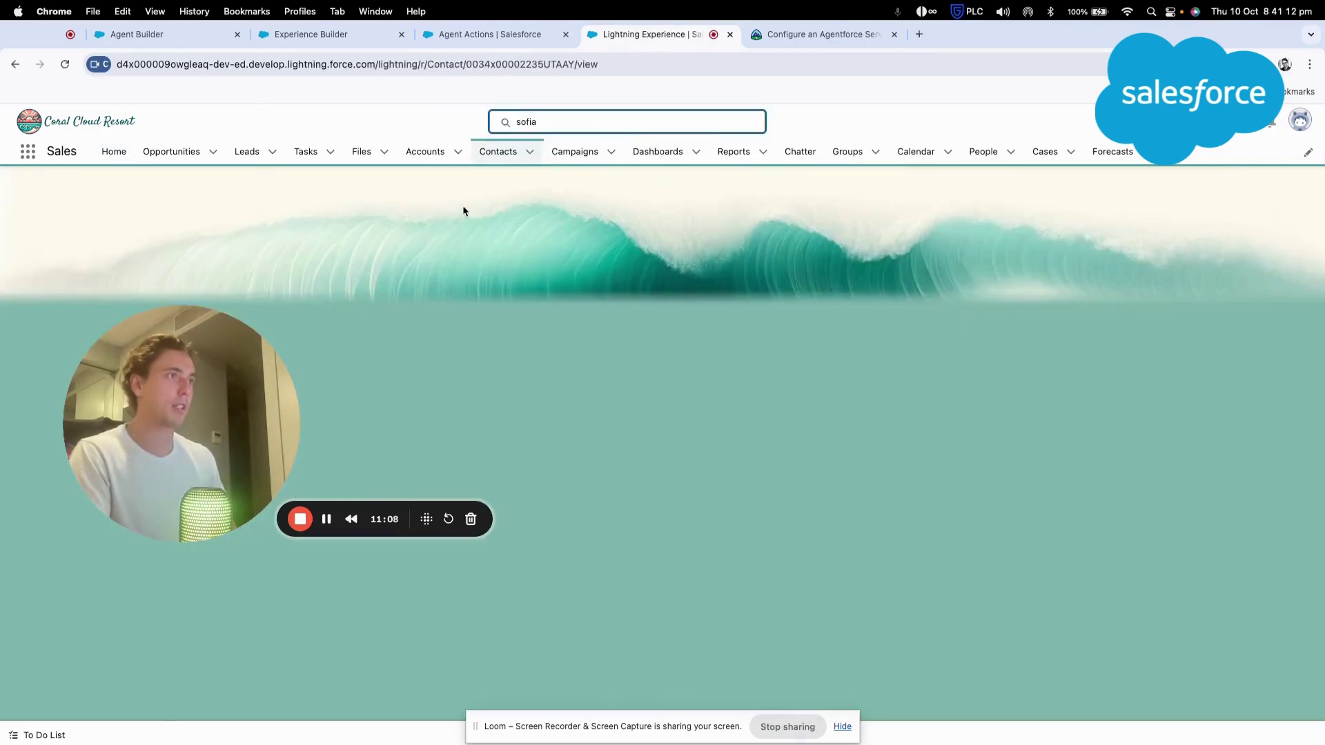
pyautogui.moveTo(237, 402); pyautogui.dragTo(218, 512)
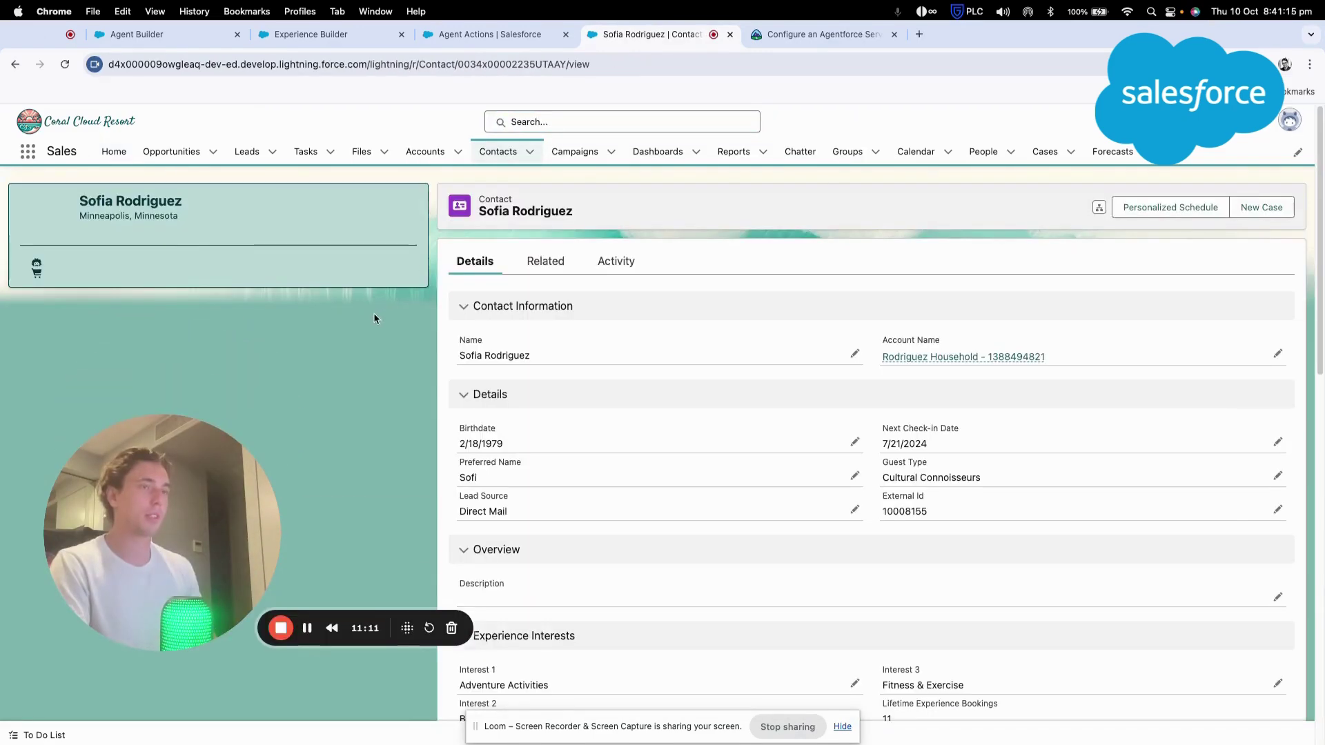
pyautogui.click(304, 37)
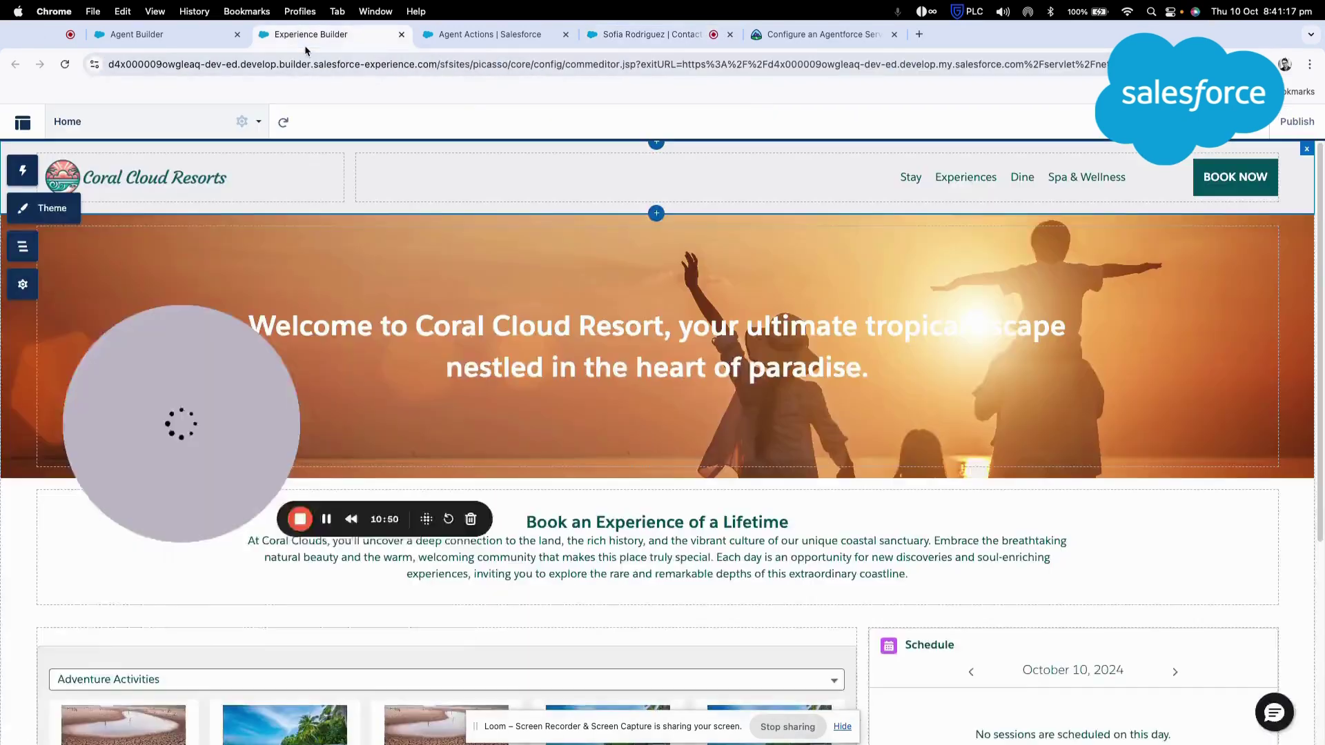
pyautogui.click(137, 40)
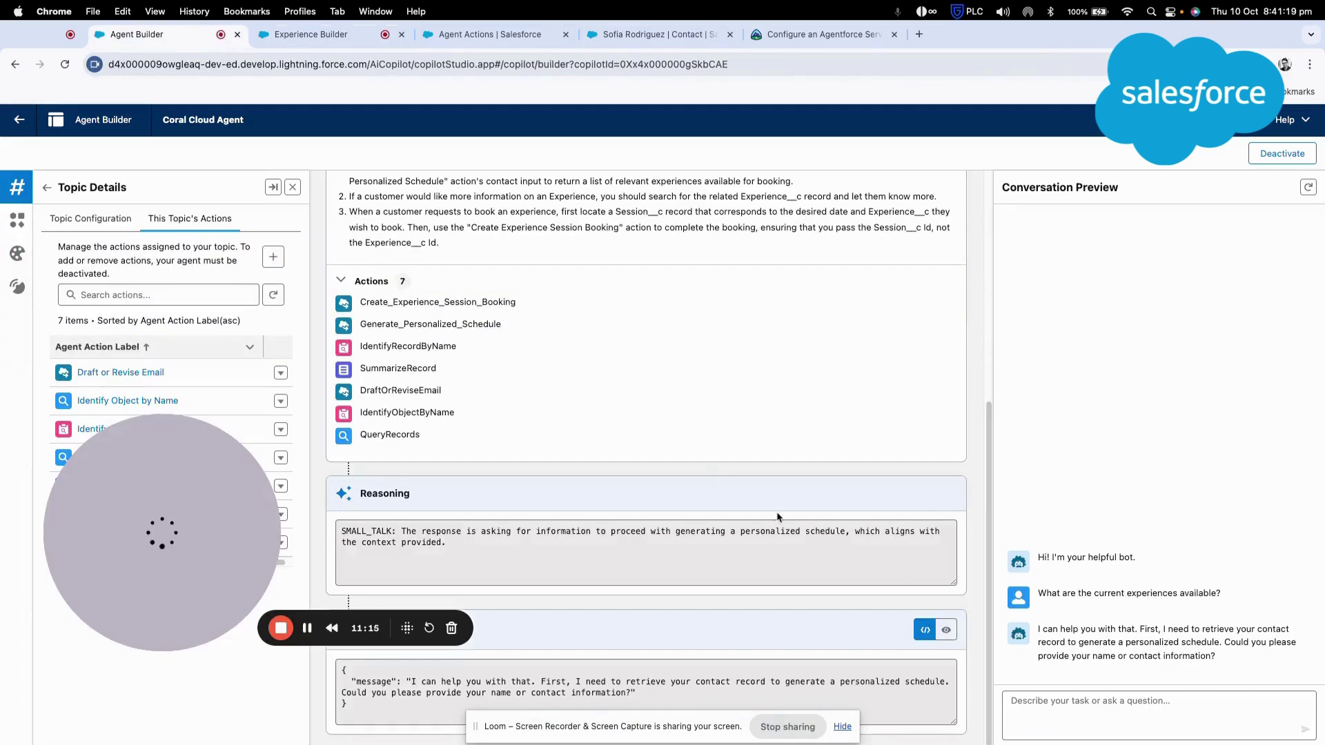
# - Send the contact's full name to the preview agent
pyautogui.click(1040, 715)
pyautogui.write('My name is Sofia Rodriguez')
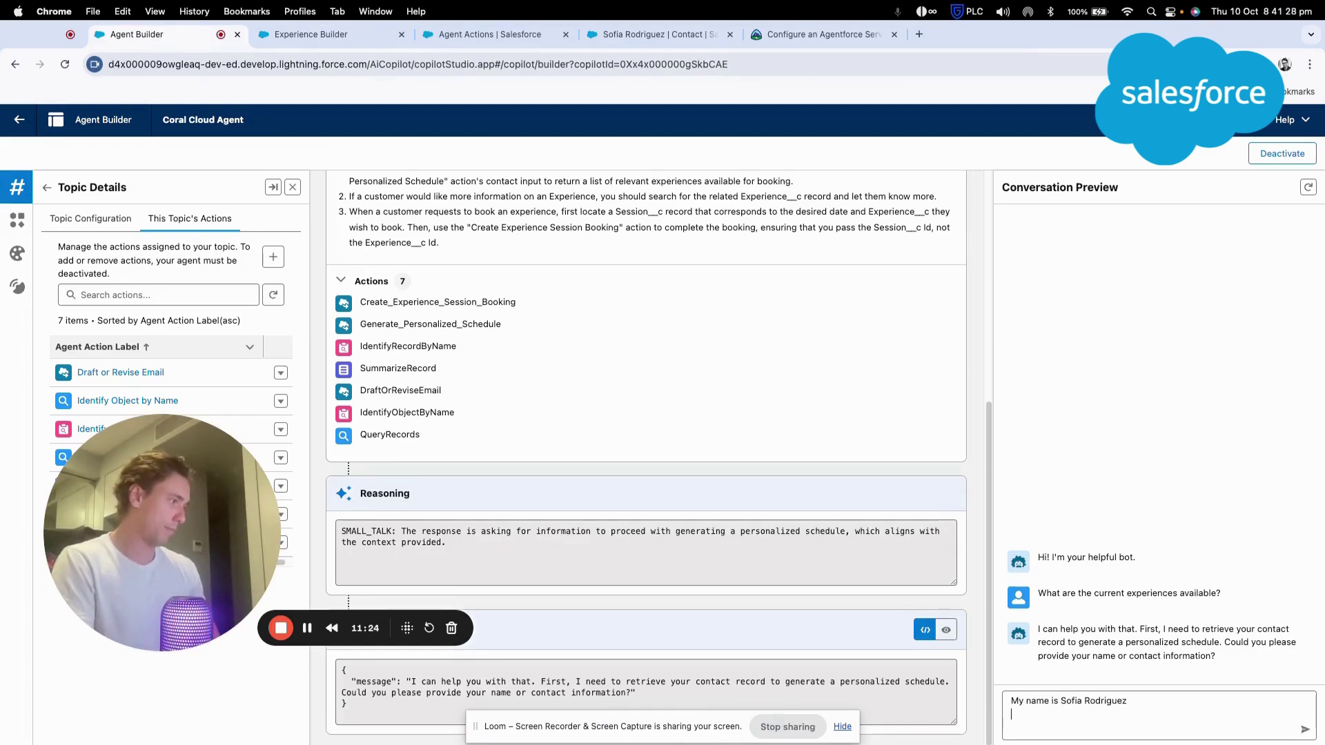
pyautogui.press('Return')
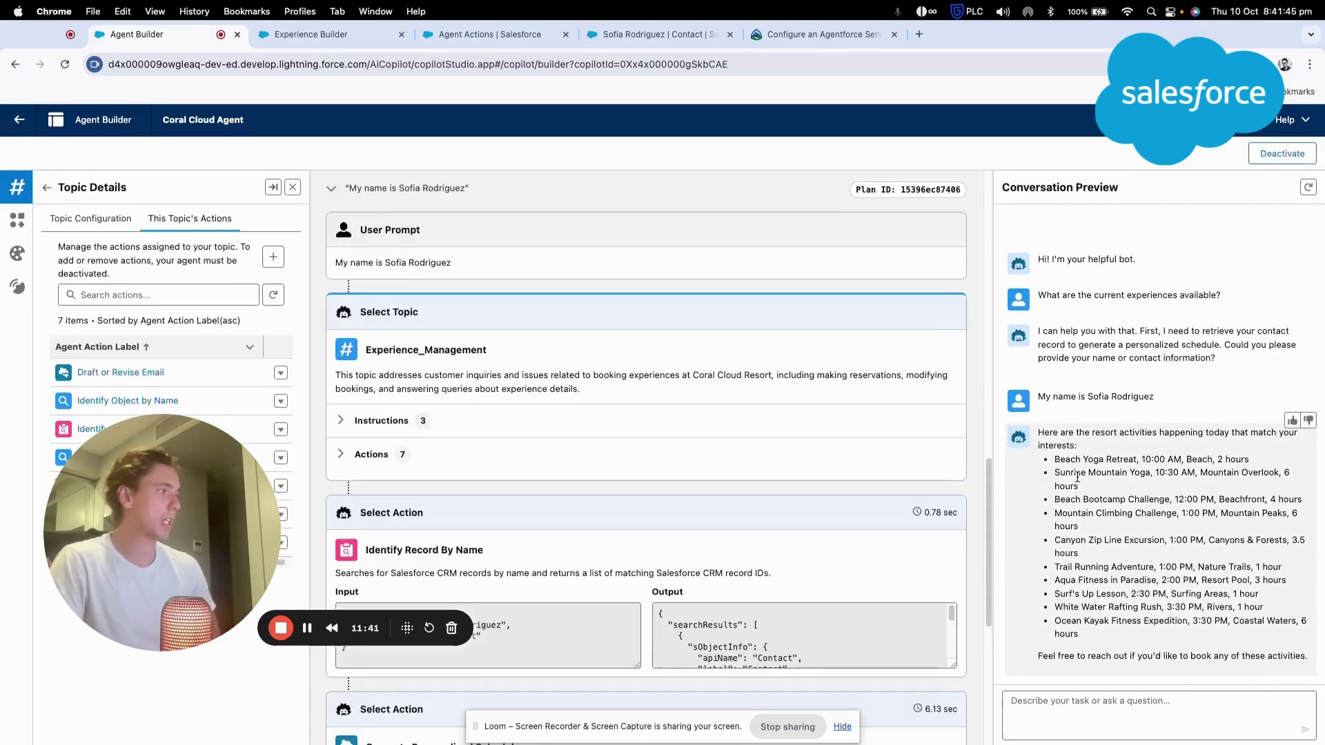
pyautogui.scroll(-1, 660, 455)
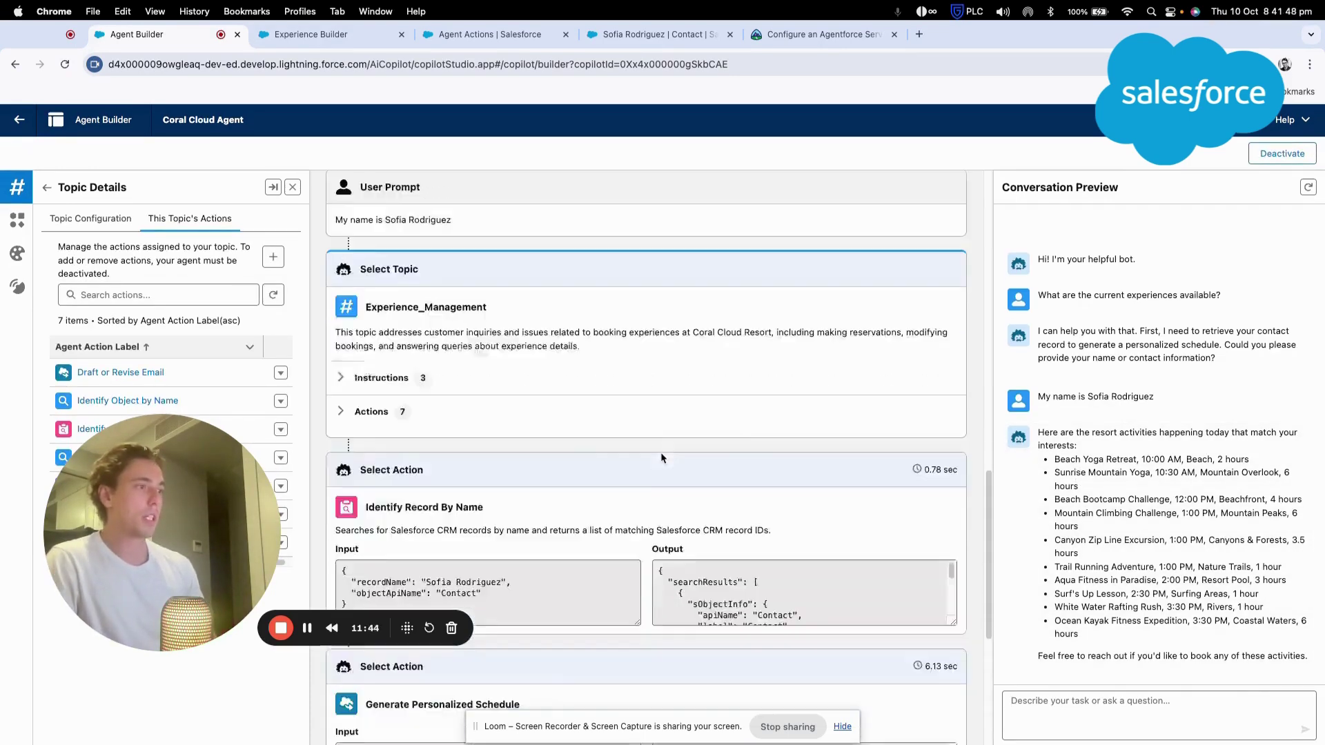
pyautogui.scroll(-5, 660, 457)
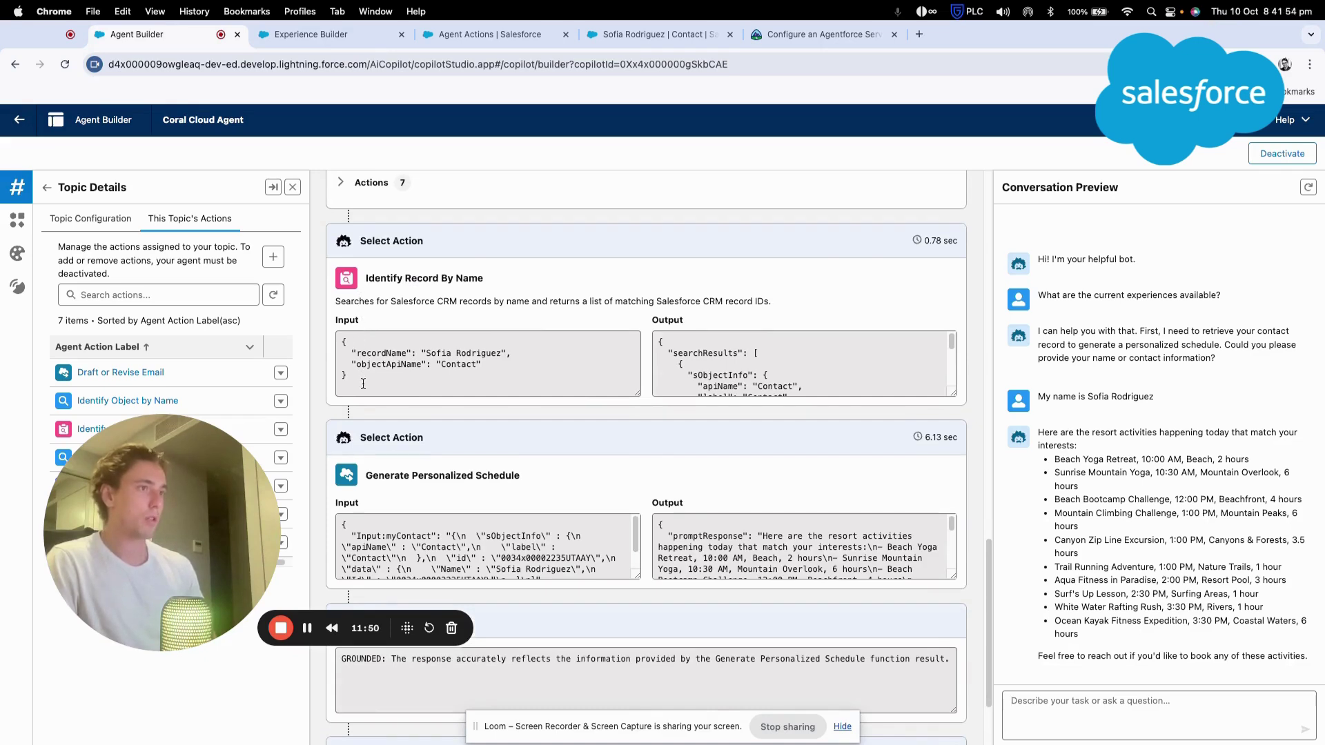
pyautogui.scroll(-5, 702, 353)
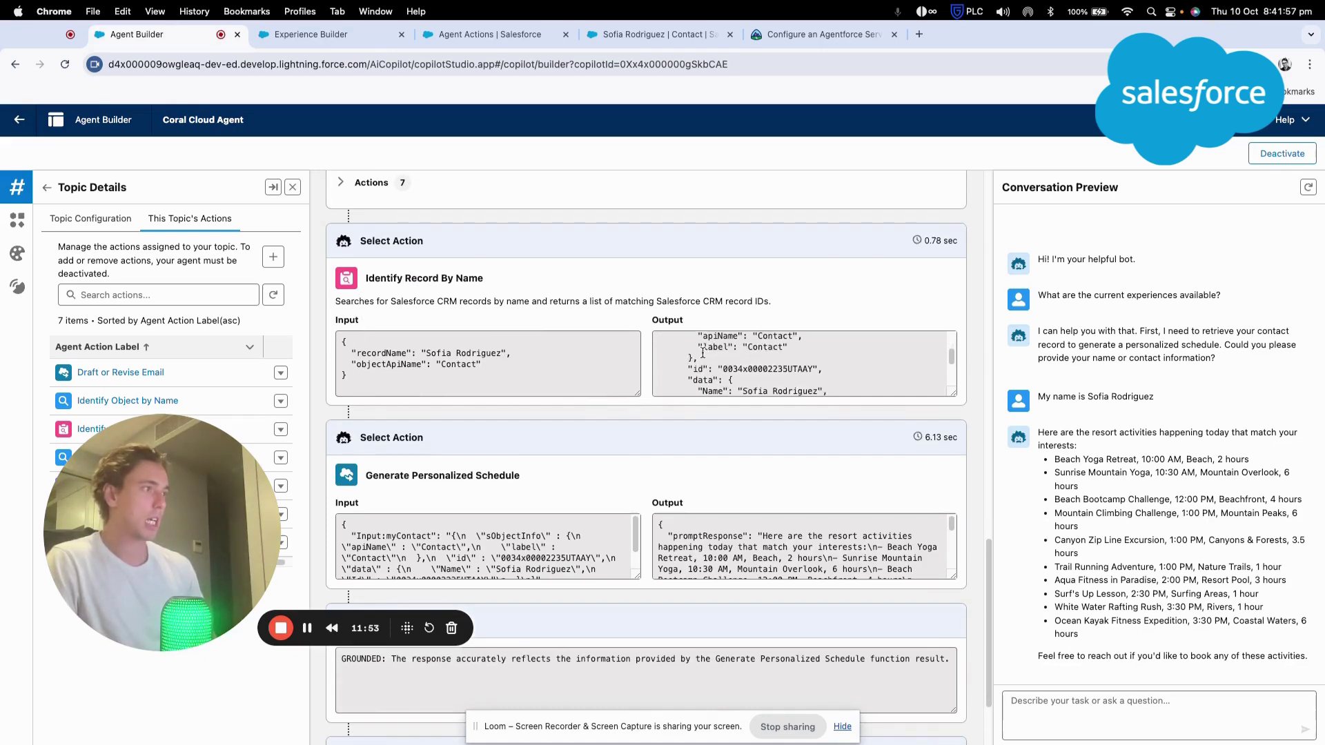
pyautogui.scroll(-3, 507, 462)
pyautogui.scroll(-2, 486, 419)
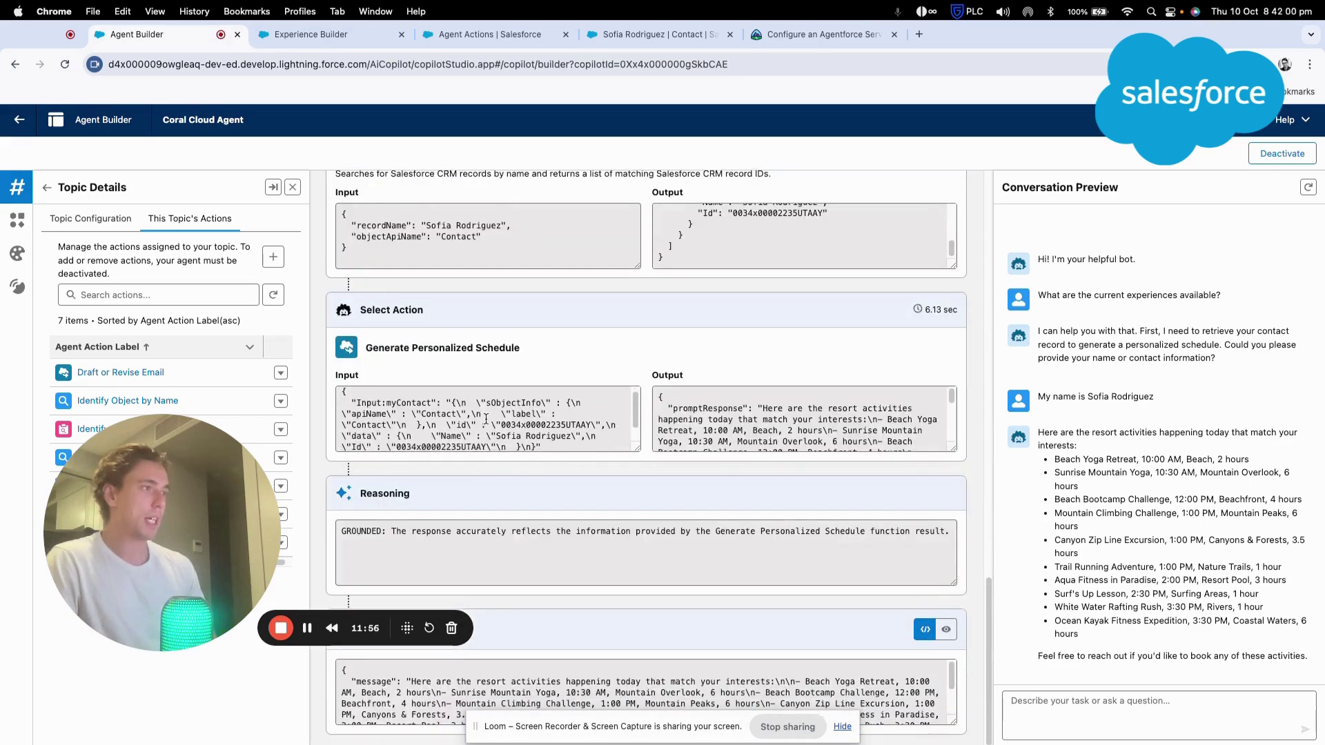
pyautogui.scroll(-3, 724, 433)
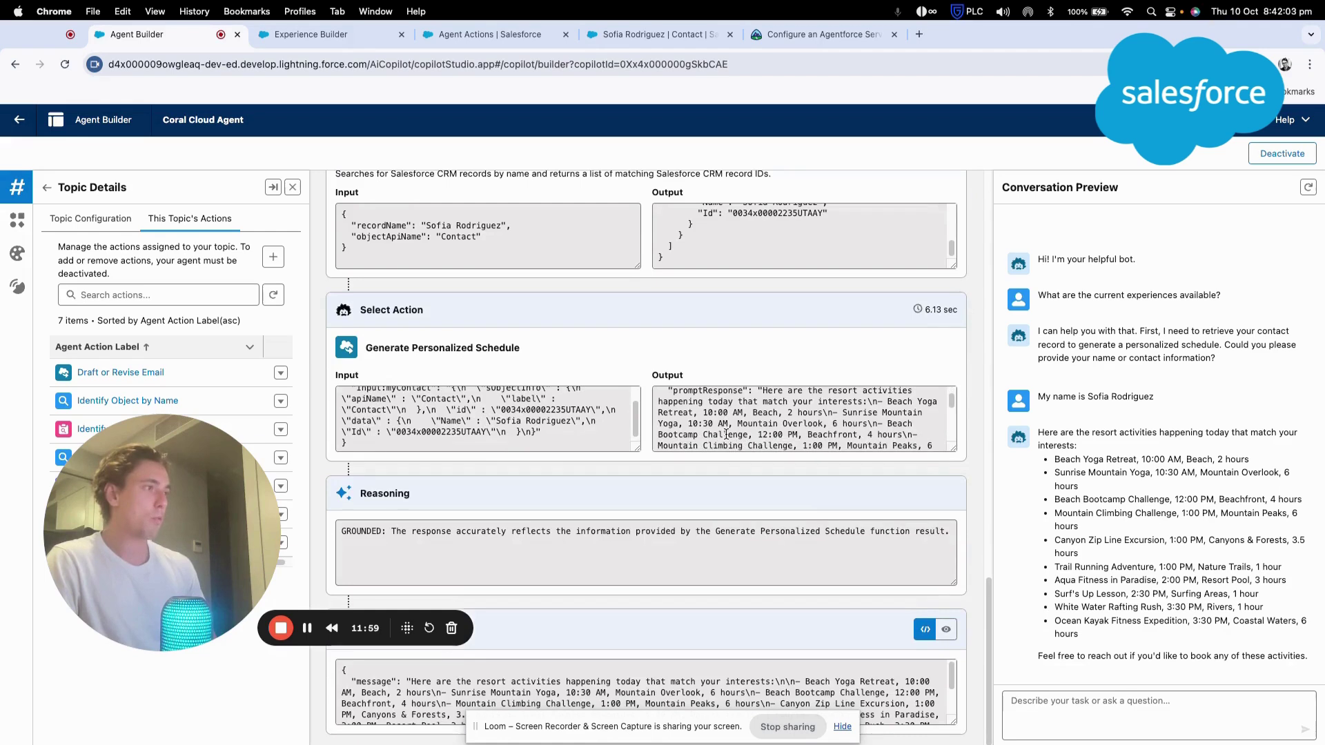
pyautogui.scroll(-3, 726, 434)
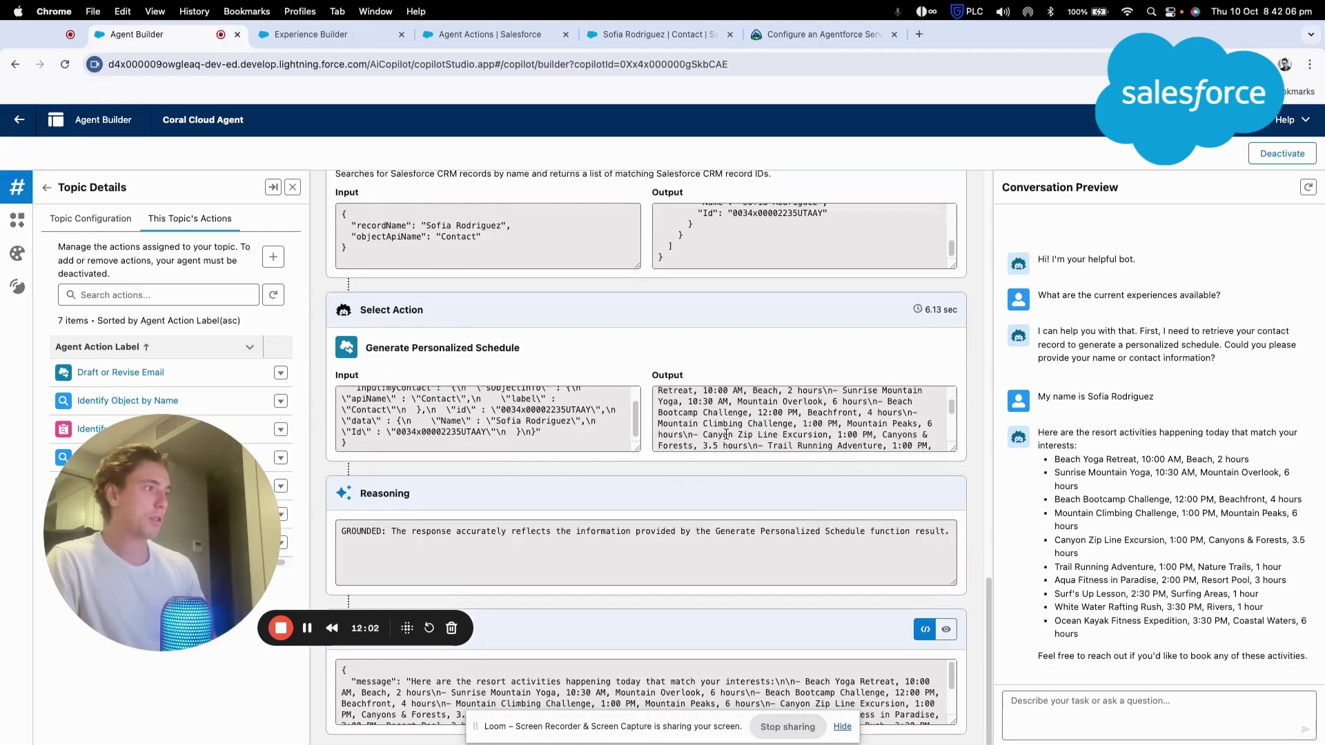
pyautogui.scroll(-5, 726, 434)
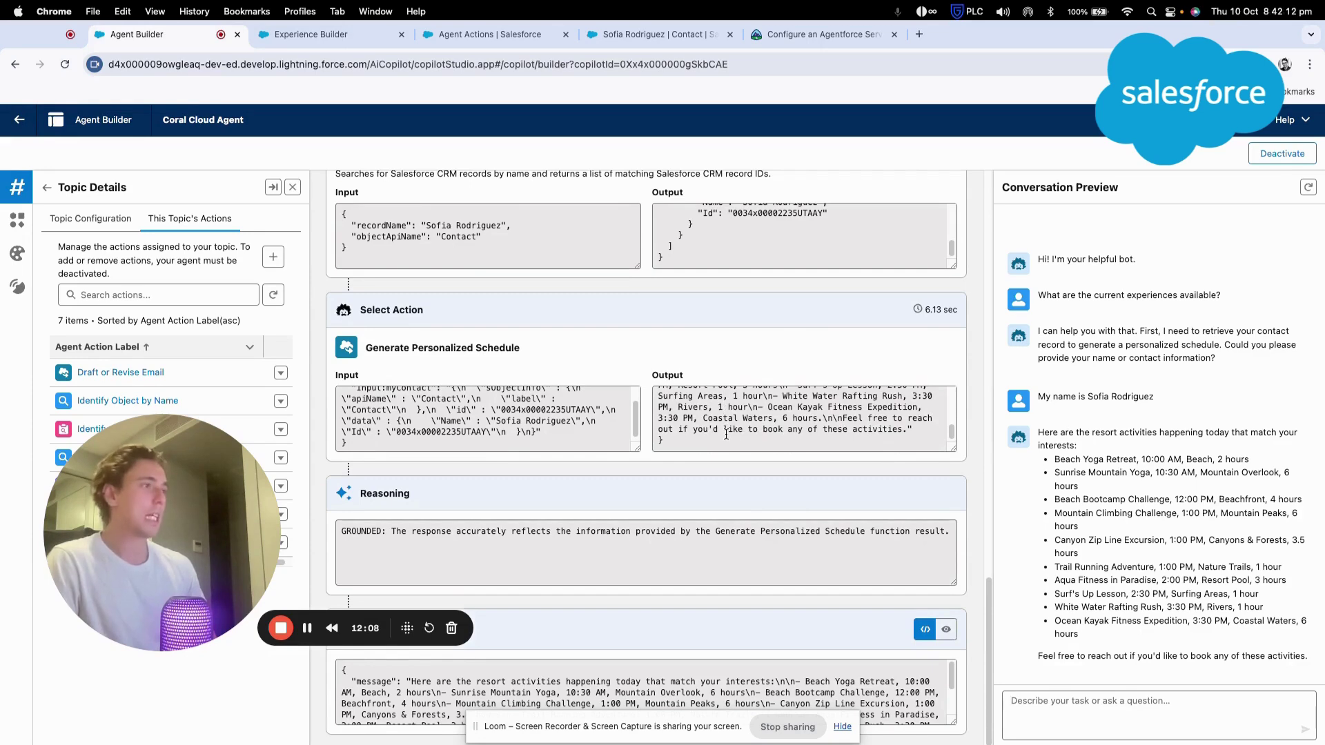
pyautogui.scroll(5, 725, 435)
pyautogui.scroll(-5, 726, 433)
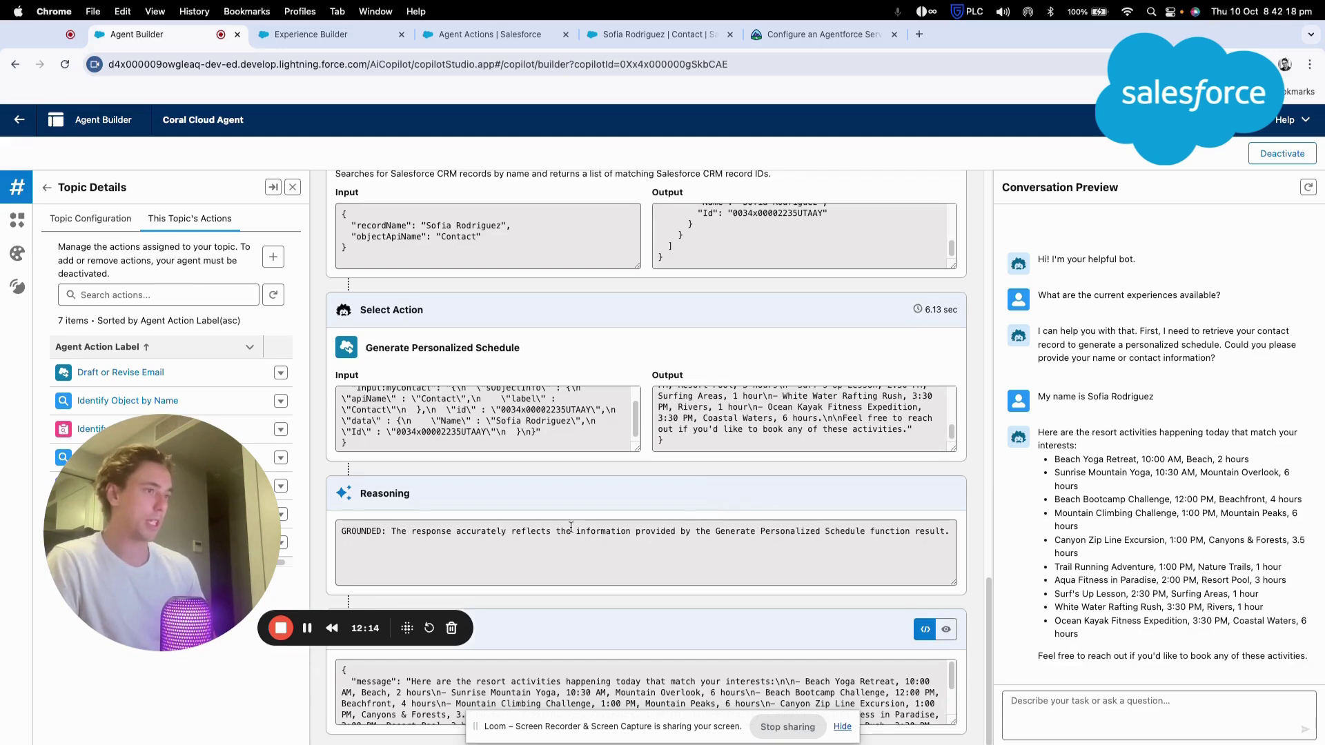
pyautogui.scroll(-4, 774, 683)
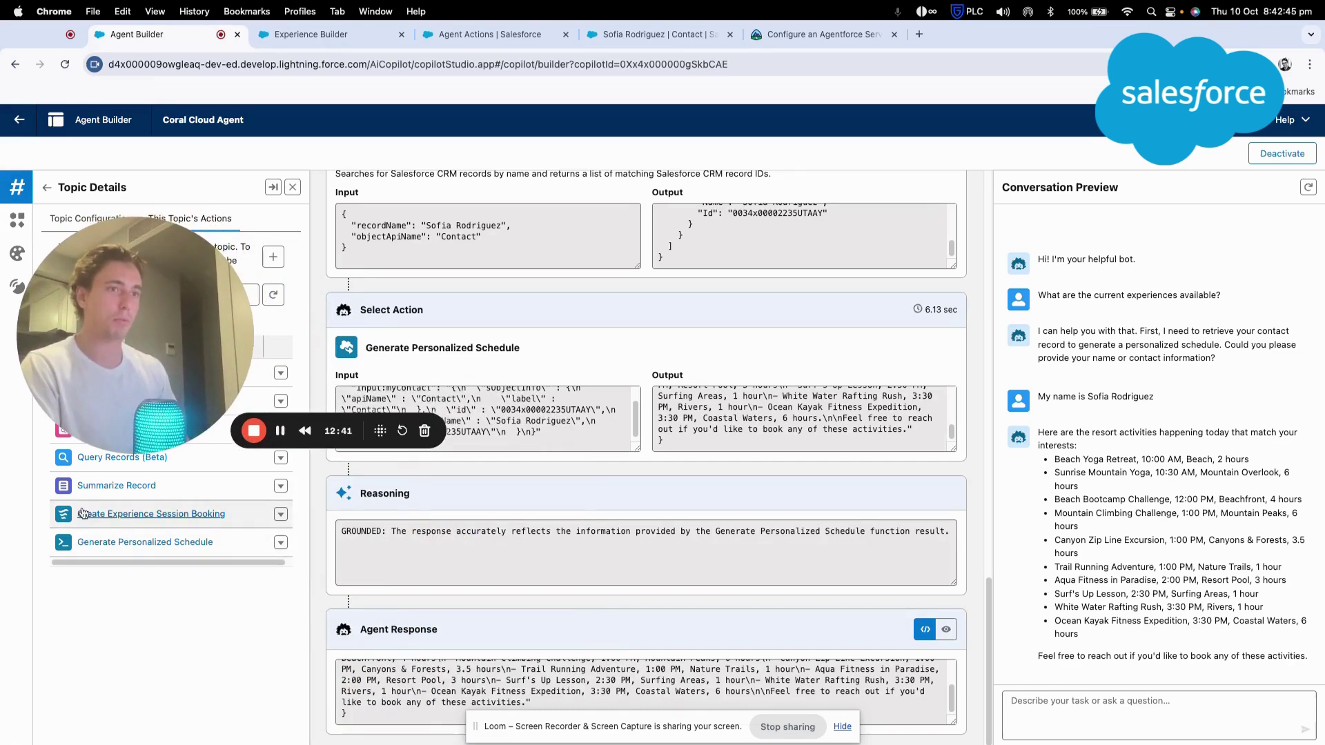
pyautogui.click(1028, 713)
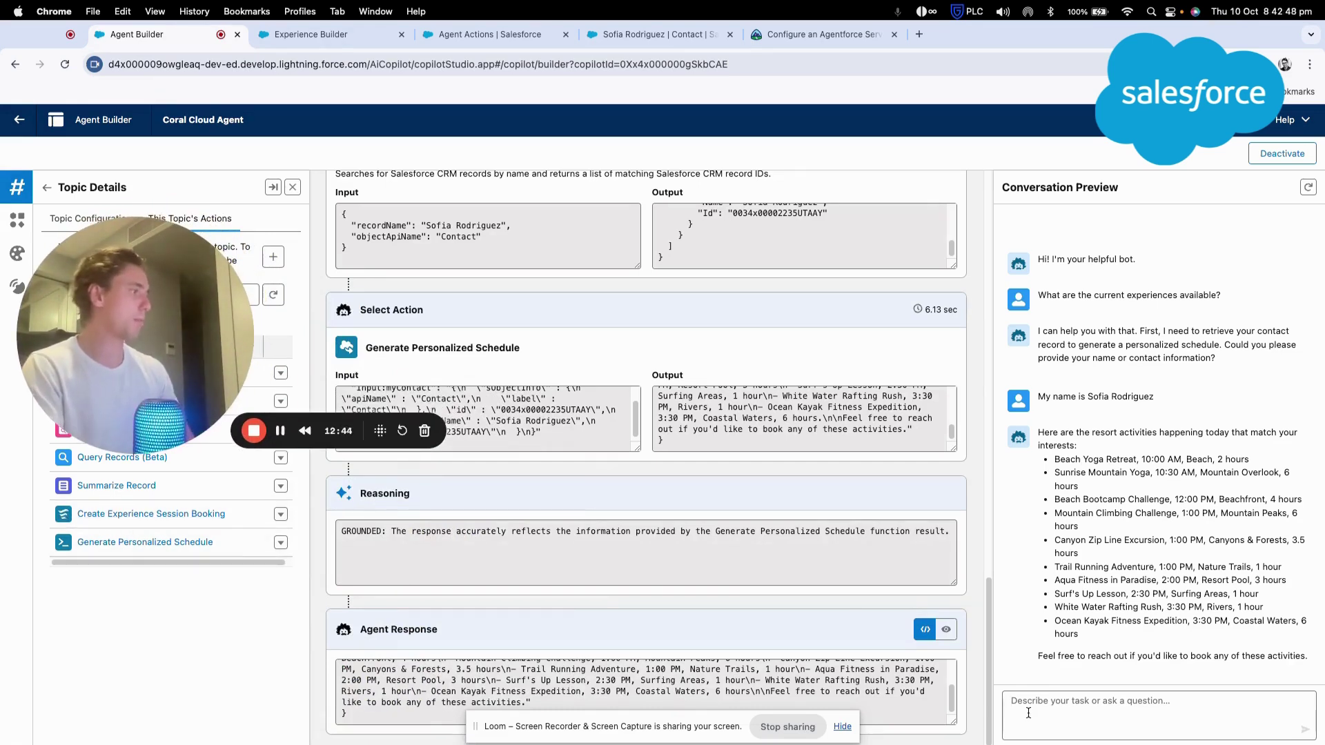
pyautogui.write('Could tyo')
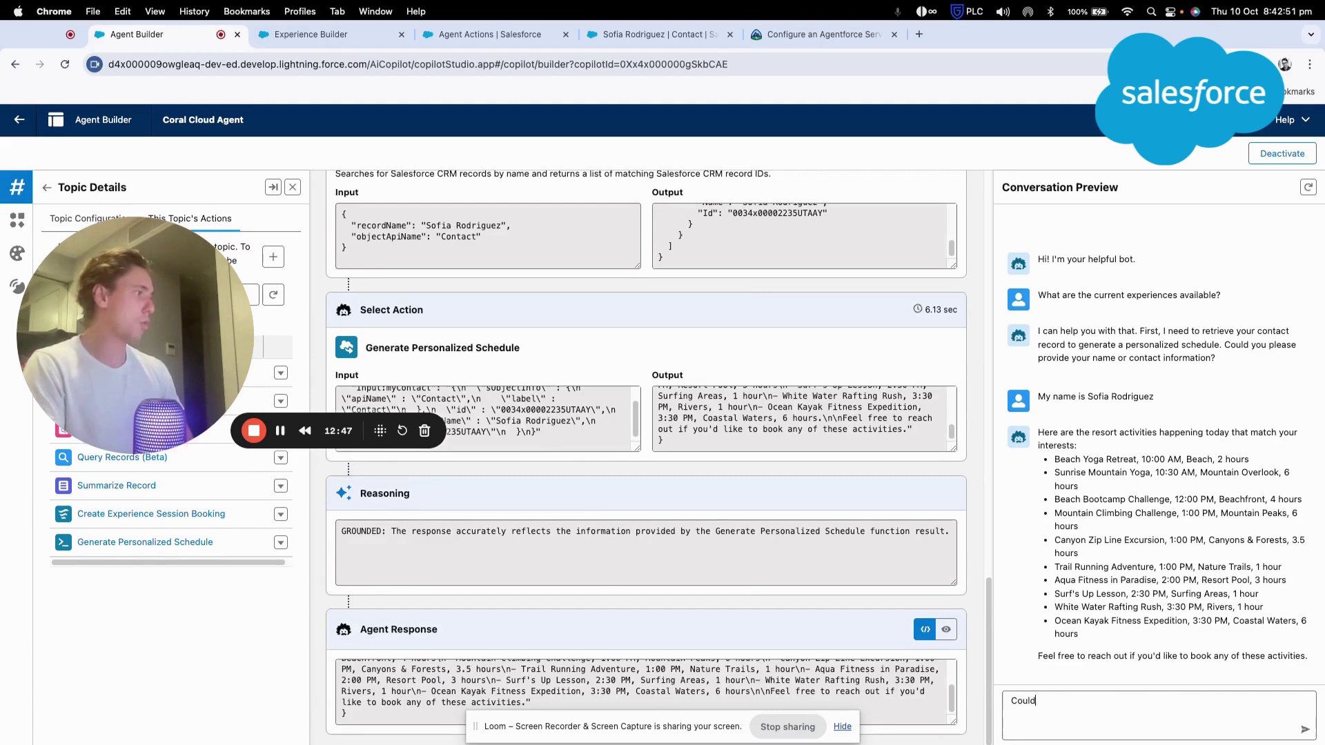
pyautogui.press('BackSpace')
pyautogui.press('BackSpace')
pyautogui.press('BackSpace')
pyautogui.write('you tell me more about')
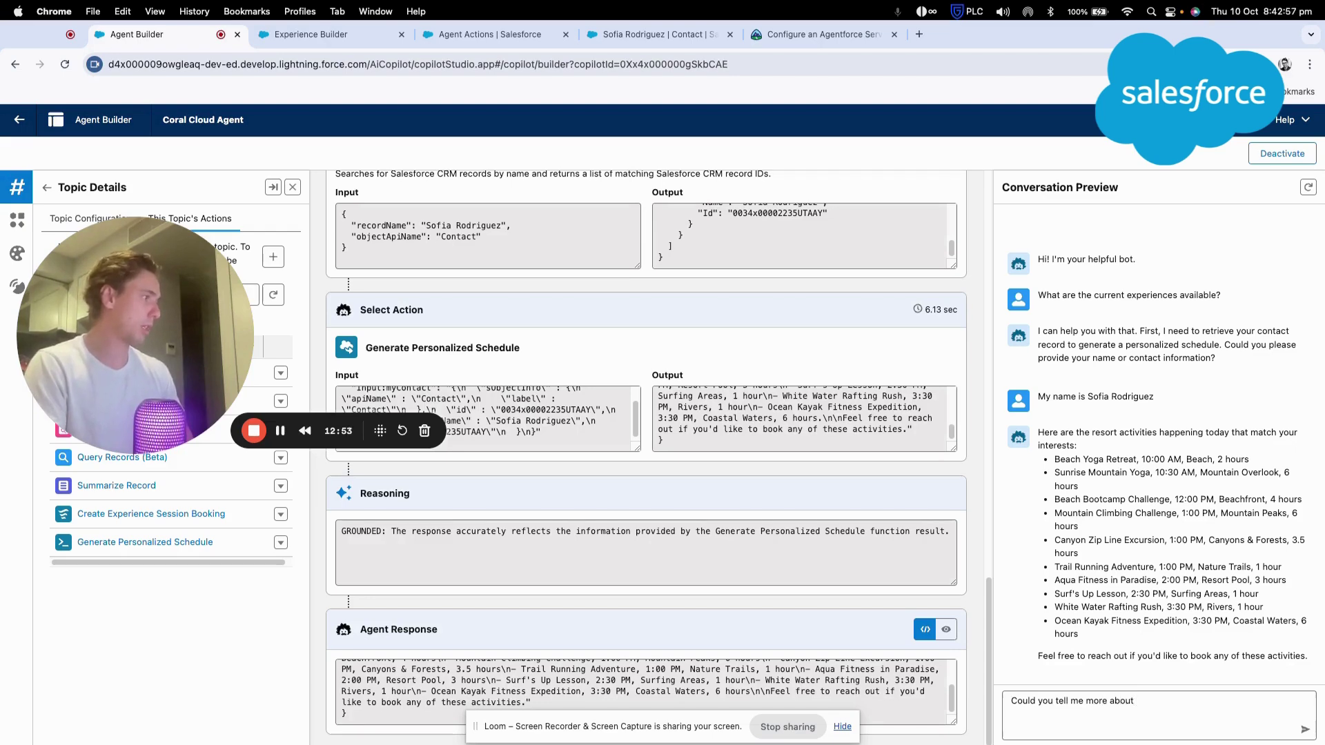
pyautogui.write(' the Beach Boo')
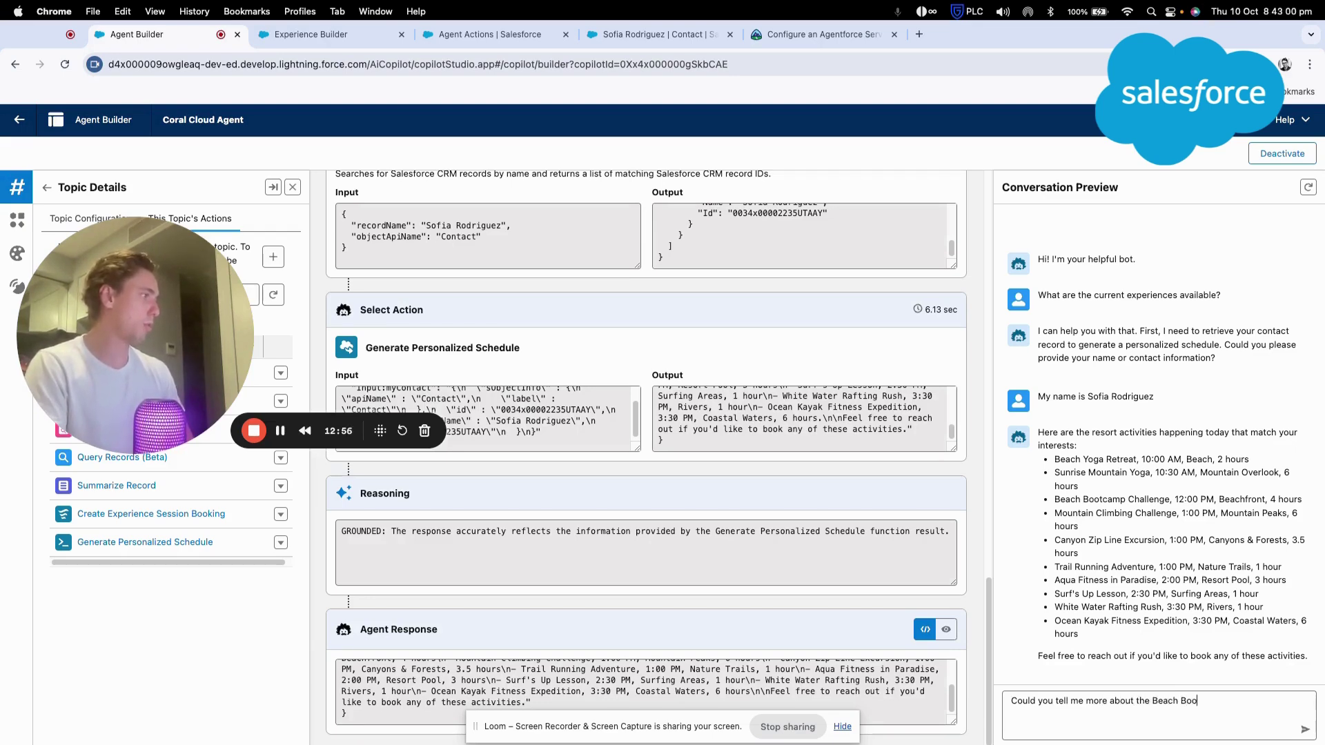
pyautogui.write('tcamp?')
pyautogui.press('Return')
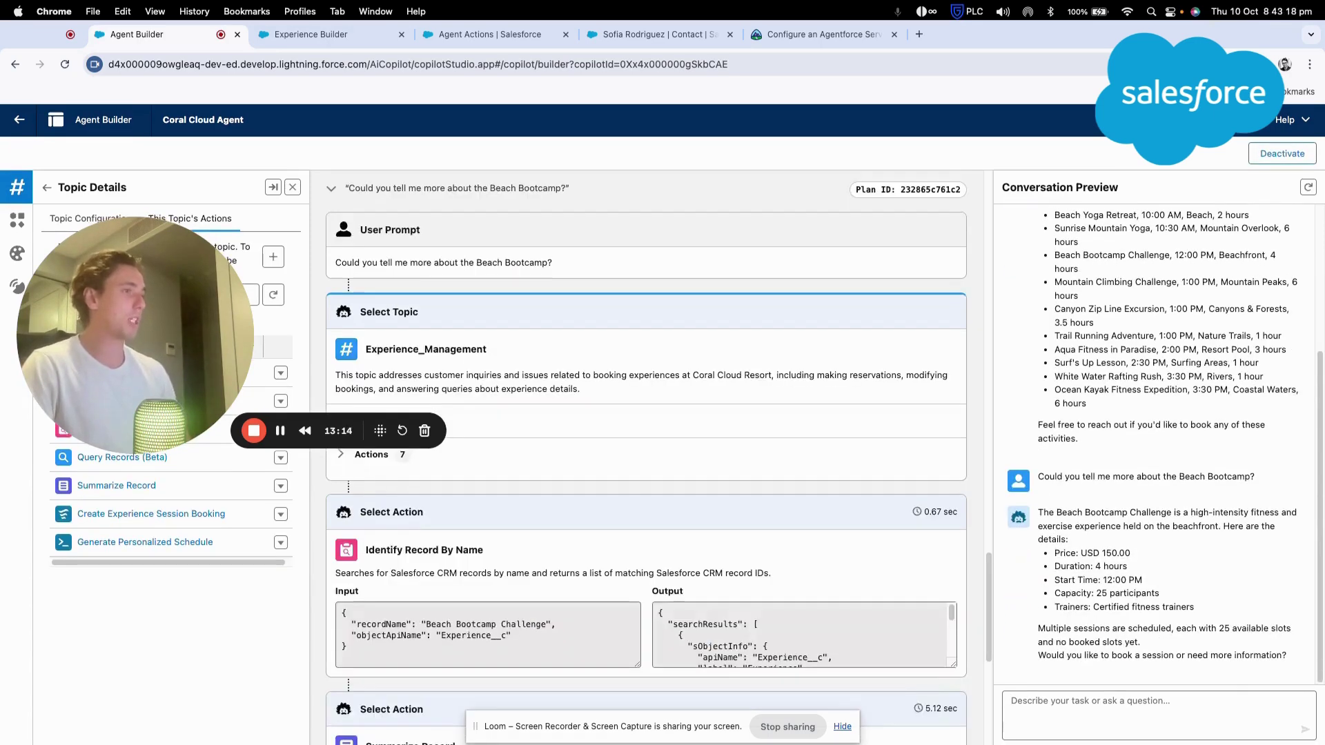
pyautogui.scroll(-2, 643, 538)
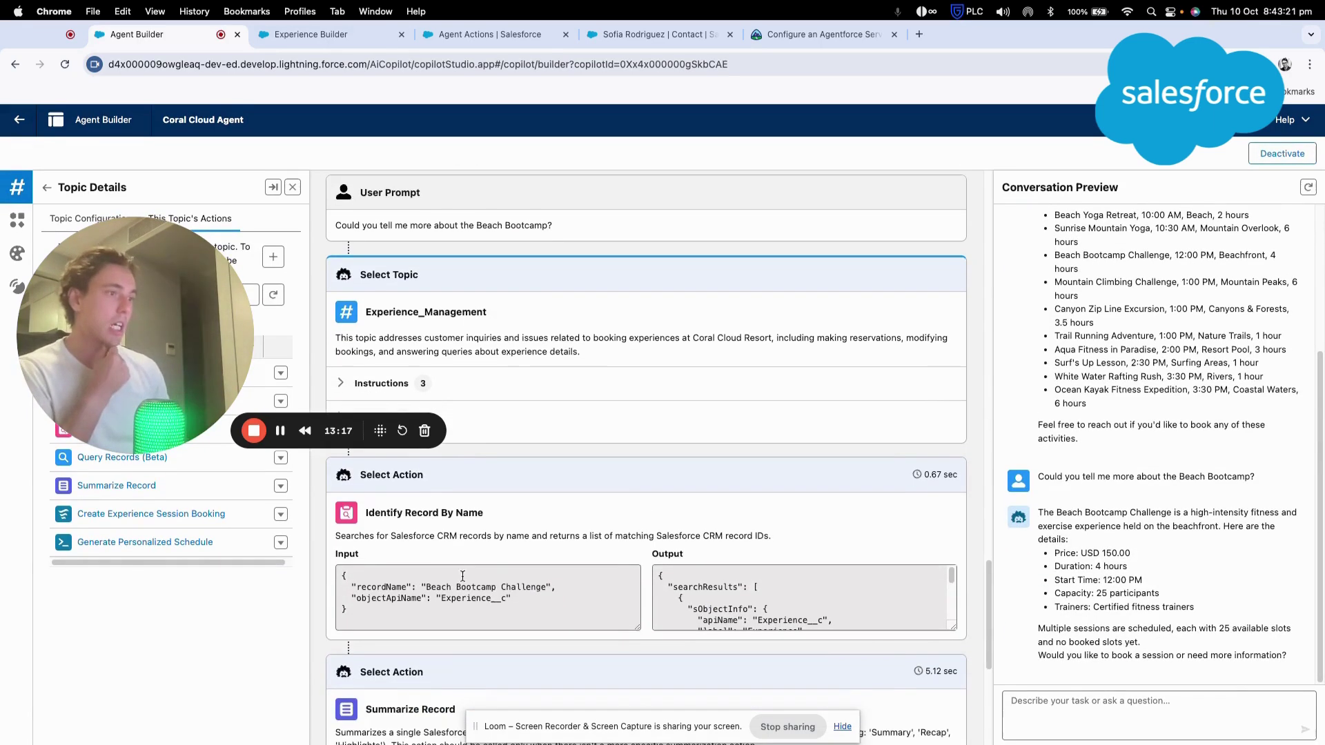
pyautogui.scroll(-1, 457, 584)
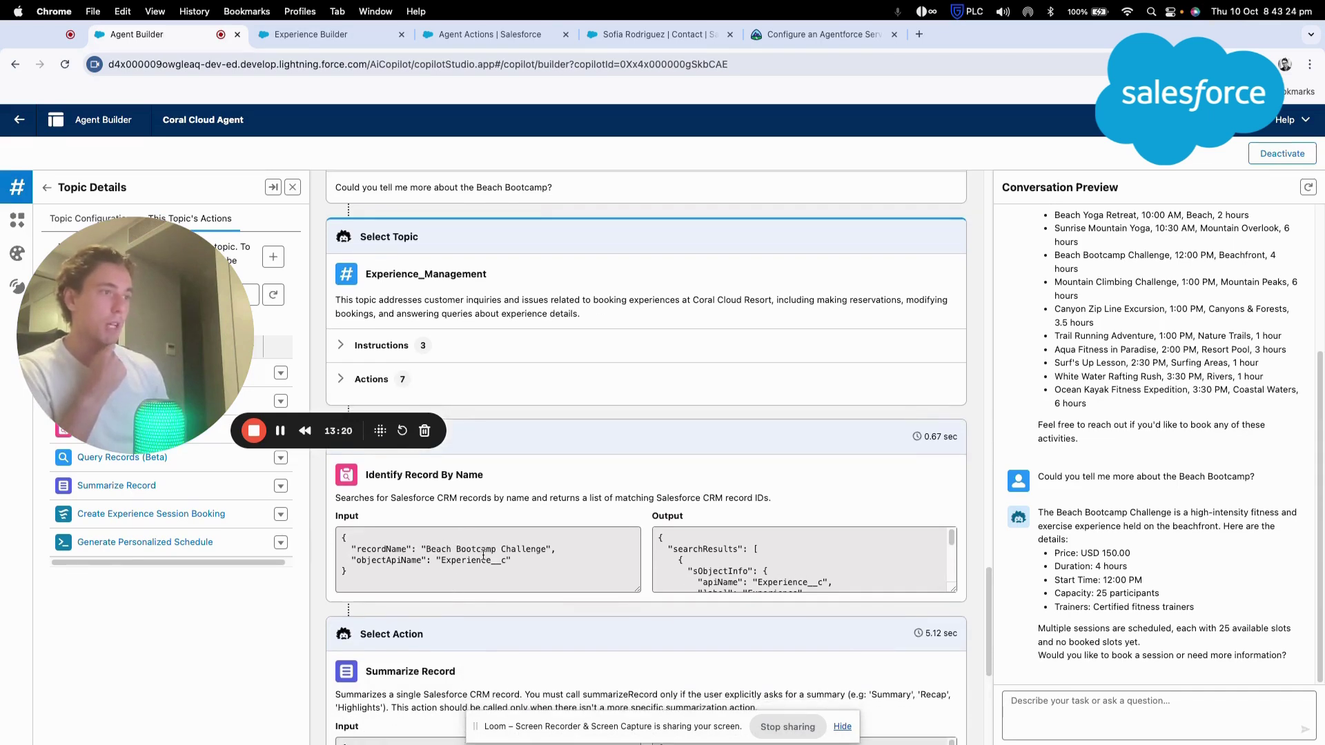
pyautogui.scroll(-5, 771, 574)
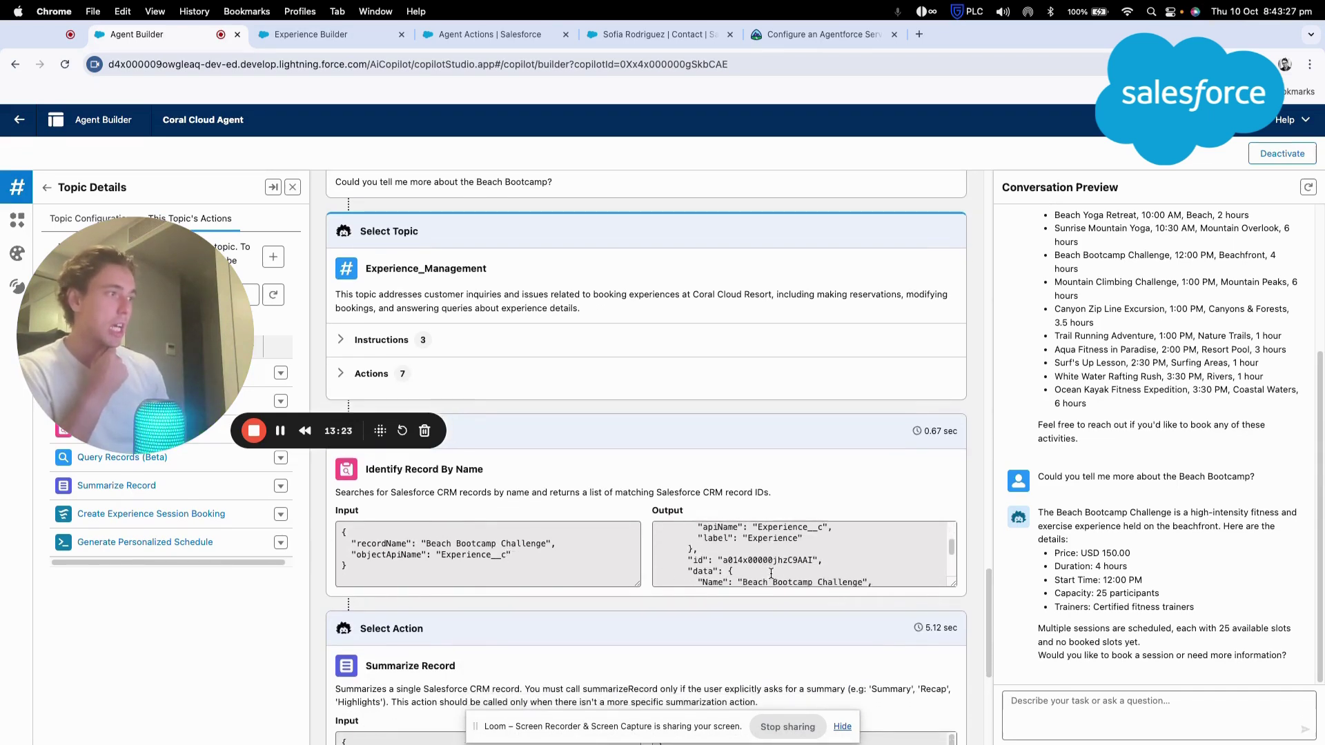
pyautogui.moveTo(770, 573); pyautogui.dragTo(672, 526)
pyautogui.scroll(-6, 711, 528)
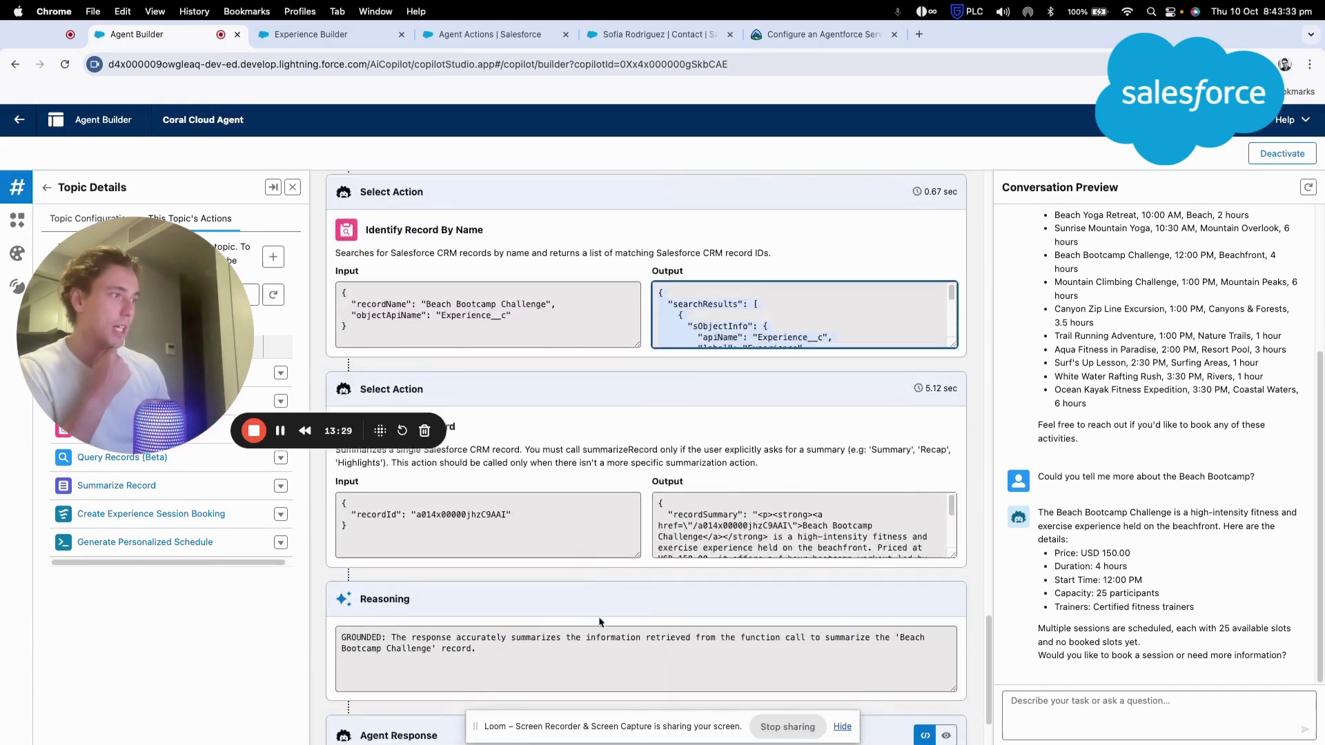
pyautogui.scroll(-5, 748, 529)
pyautogui.scroll(8, 748, 530)
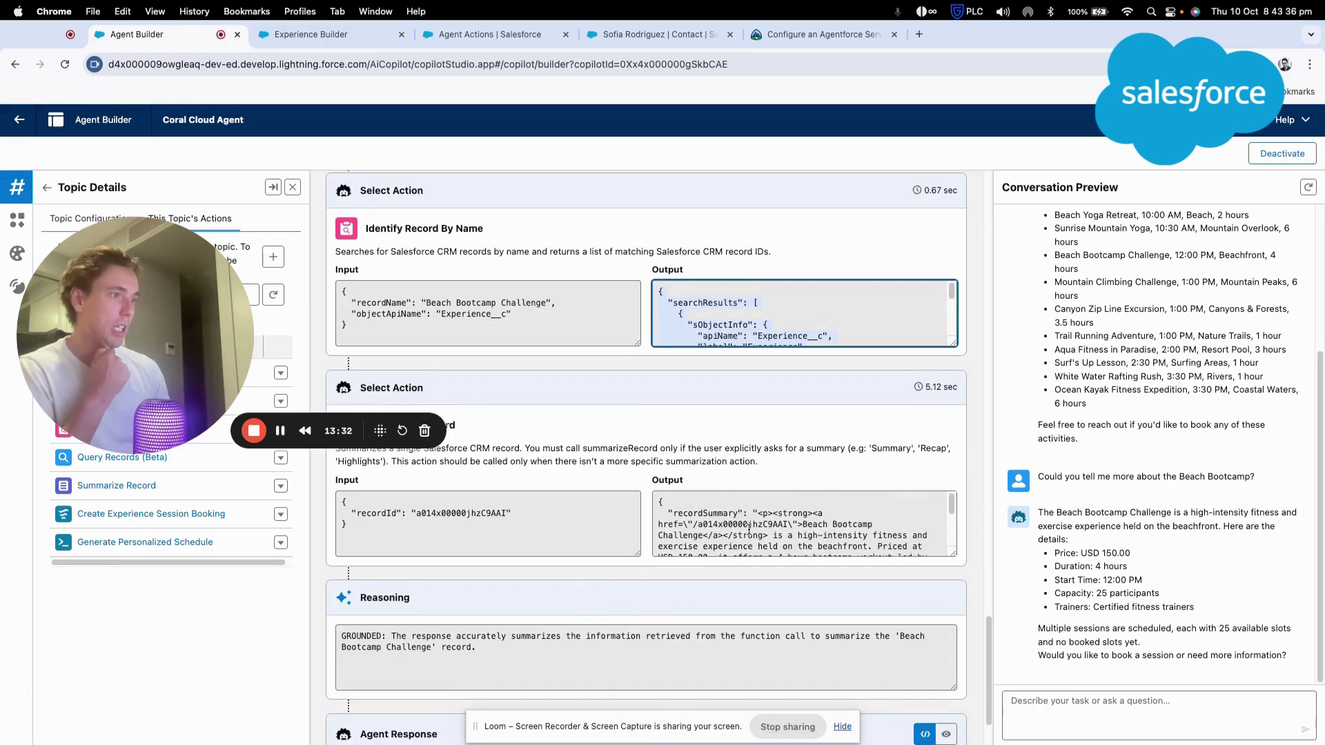
pyautogui.scroll(-4, 642, 565)
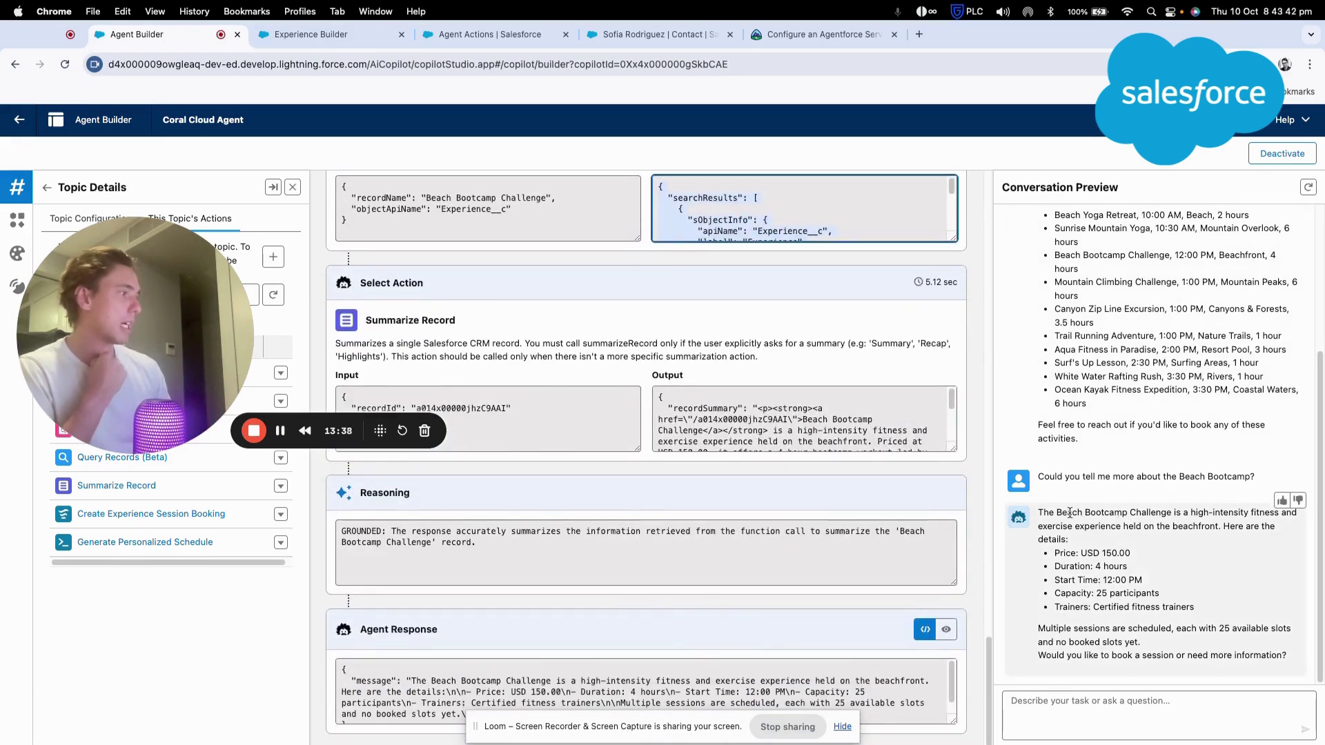
pyautogui.moveTo(1070, 512); pyautogui.dragTo(1129, 631)
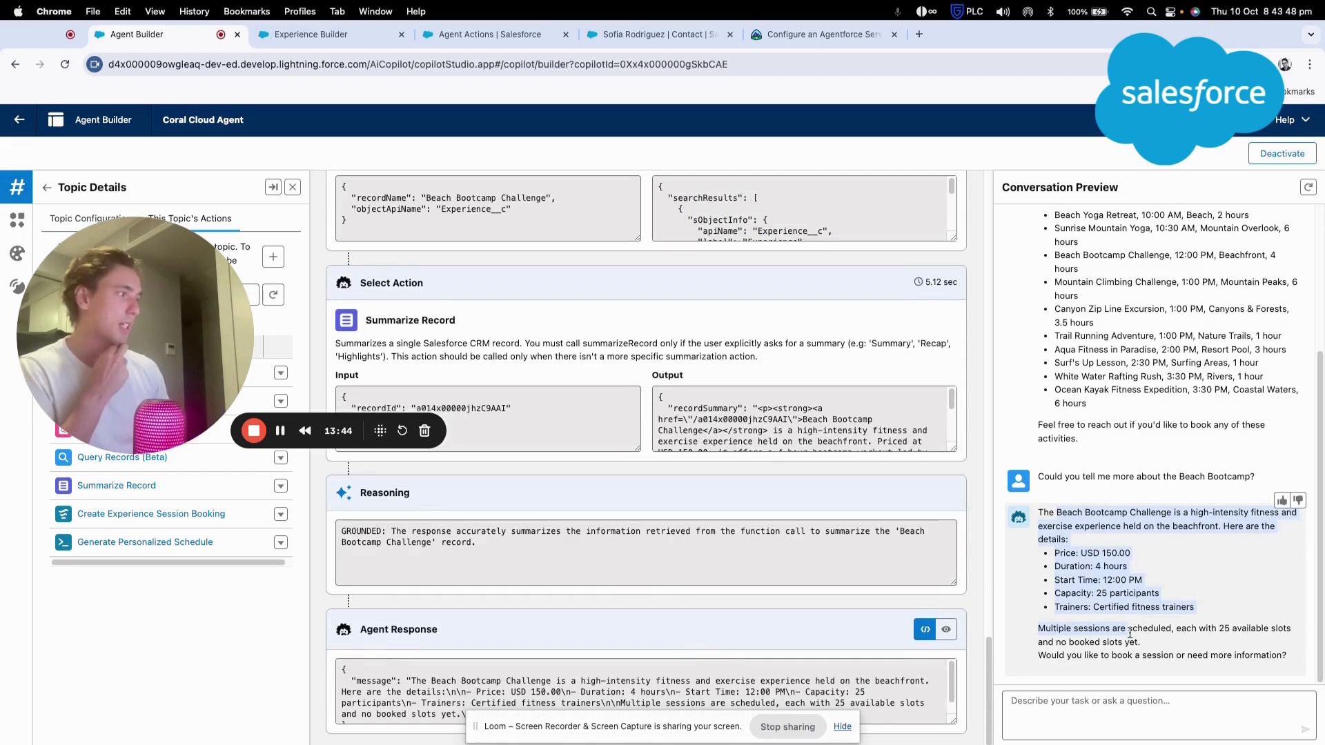
pyautogui.click(1131, 707)
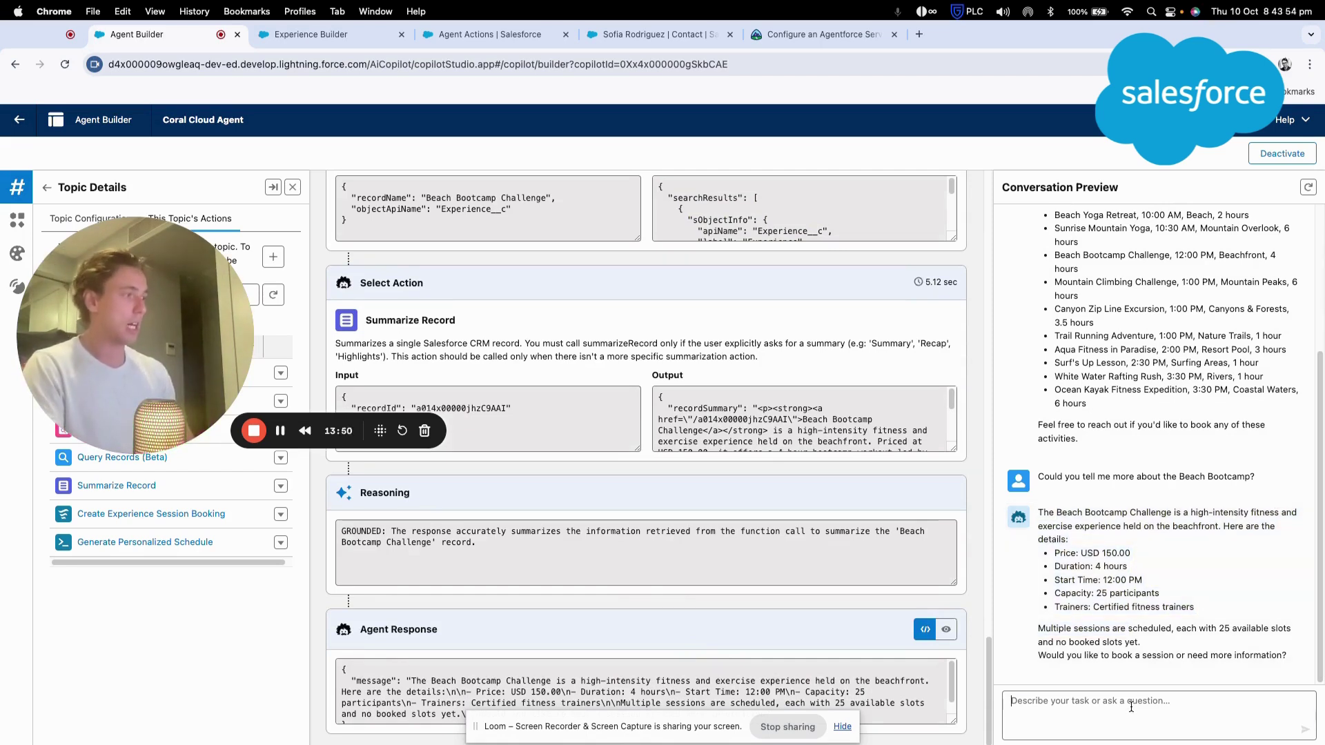
# - Send 'I would be interested to book the Beach Bootcamp Challenge.' after correcting the 'intrested' misspelling
pyautogui.write('I would be intr')
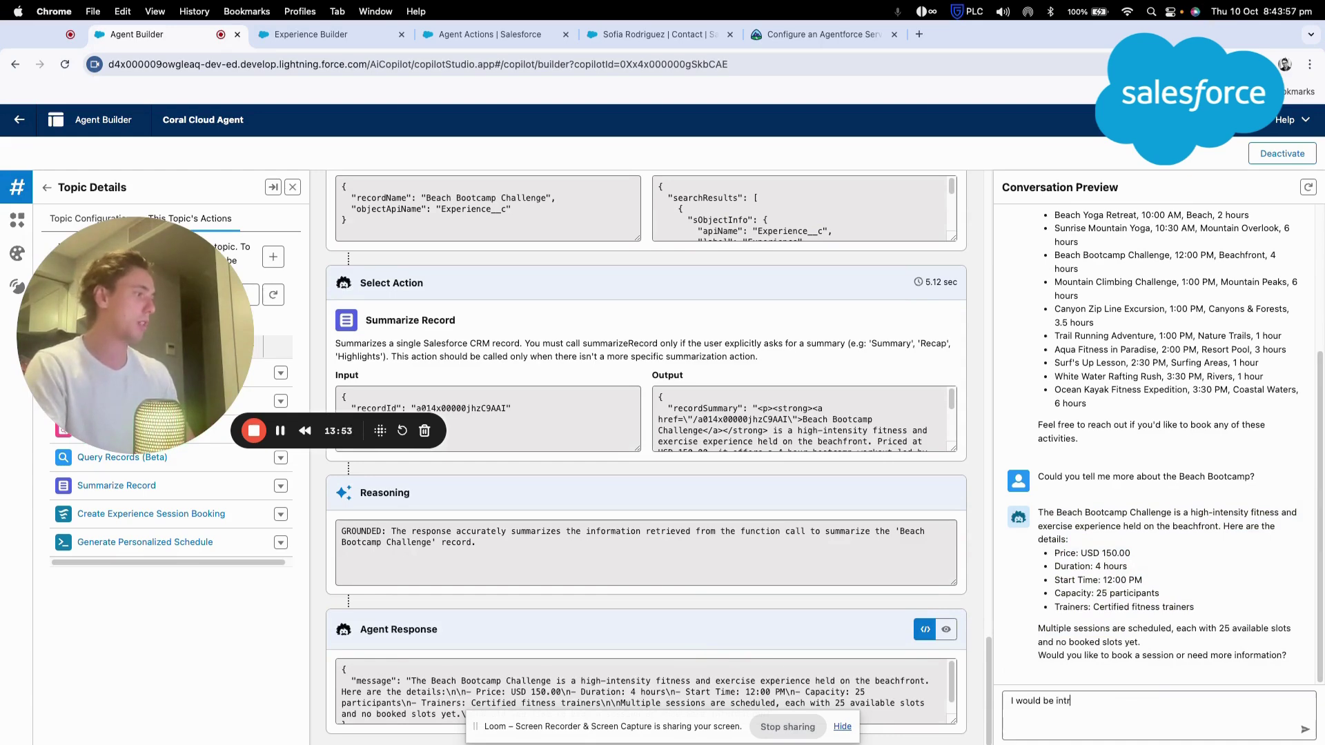
pyautogui.write('ested to book')
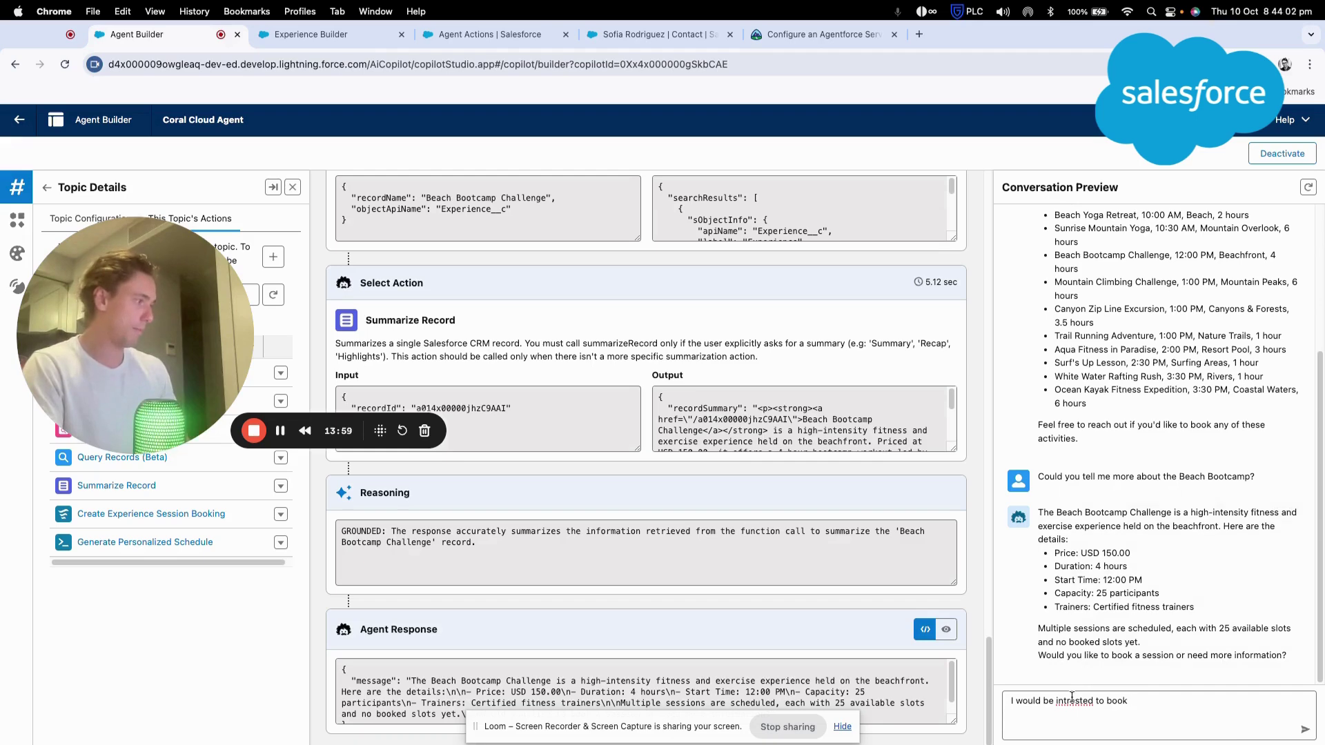
pyautogui.rightClick(1072, 696)
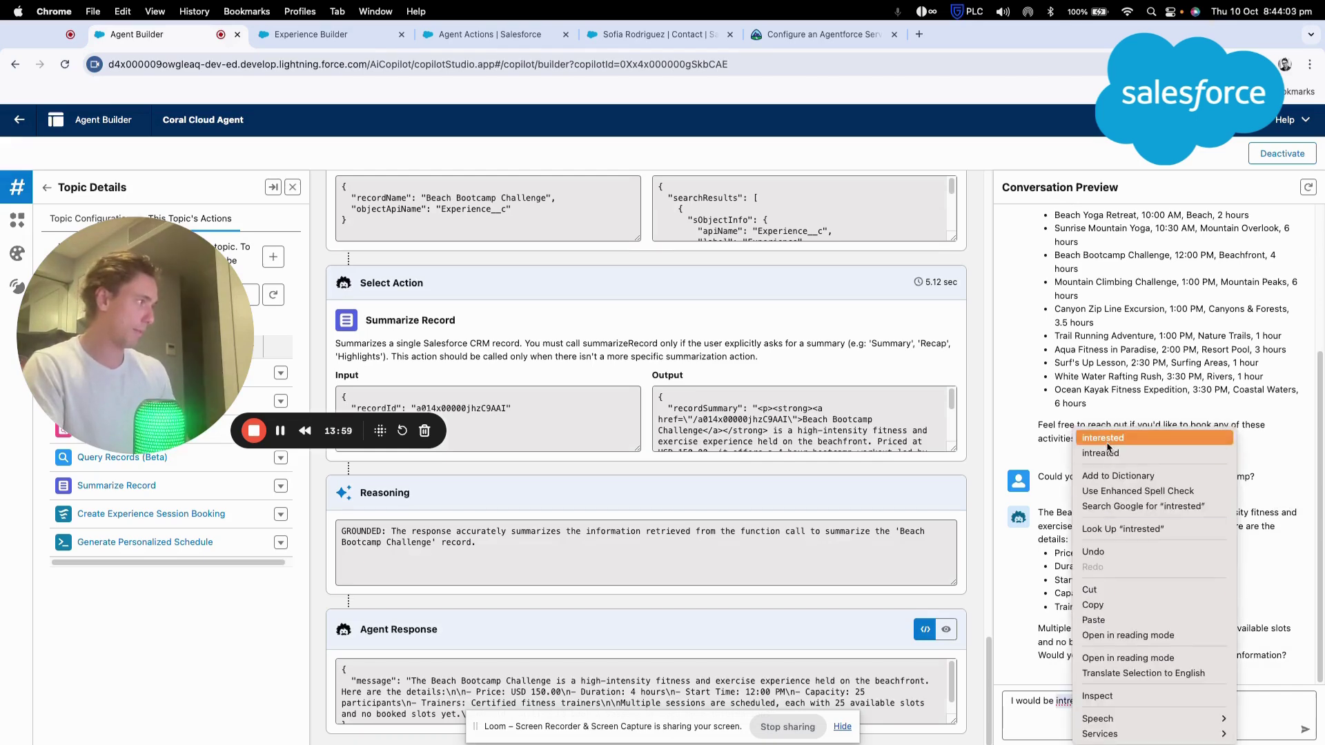
pyautogui.click(1107, 436)
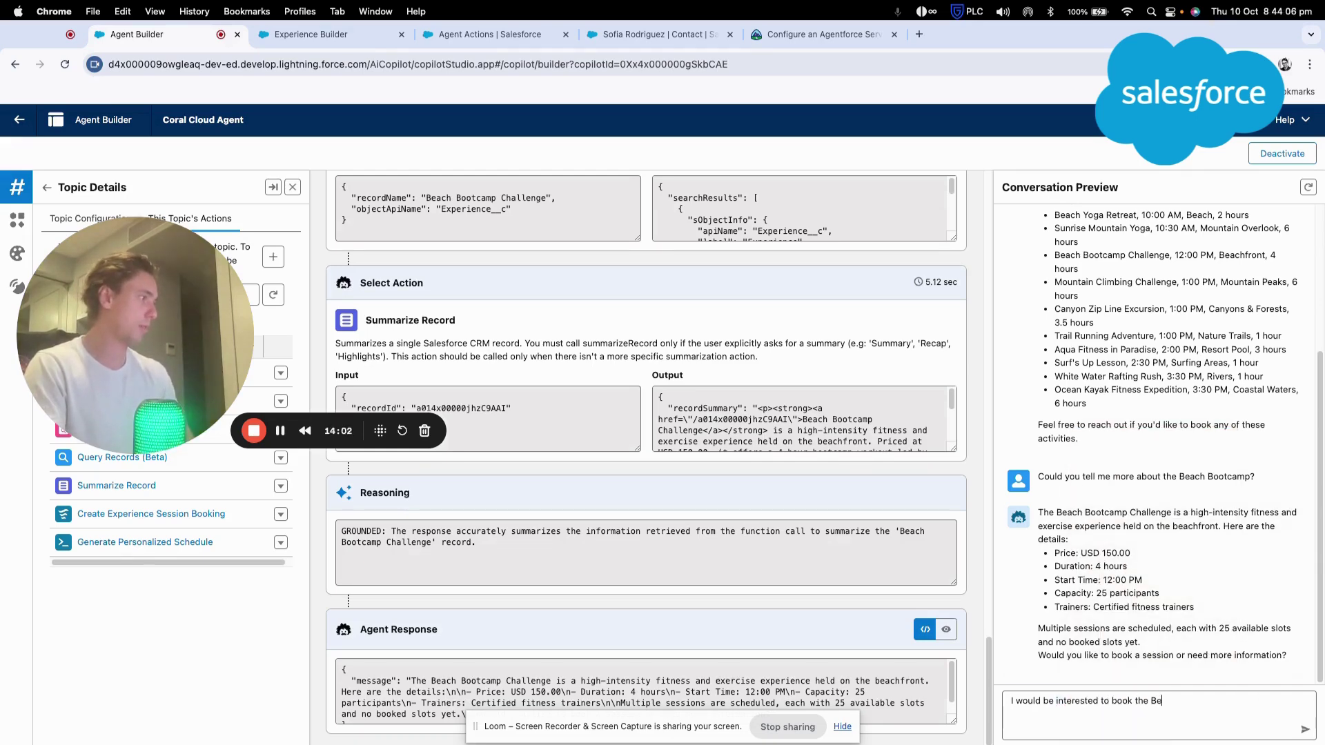
pyautogui.write('the Beach Bootcamp')
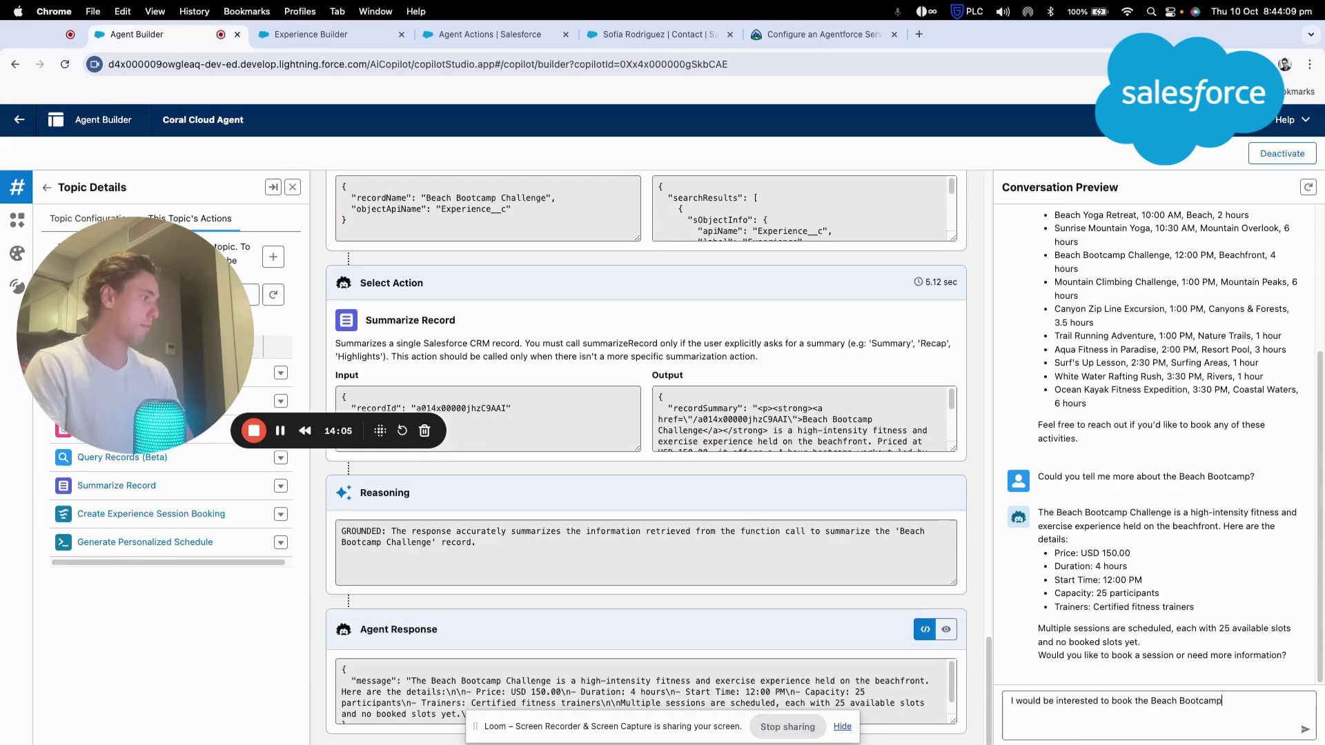
pyautogui.write(' Challenge')
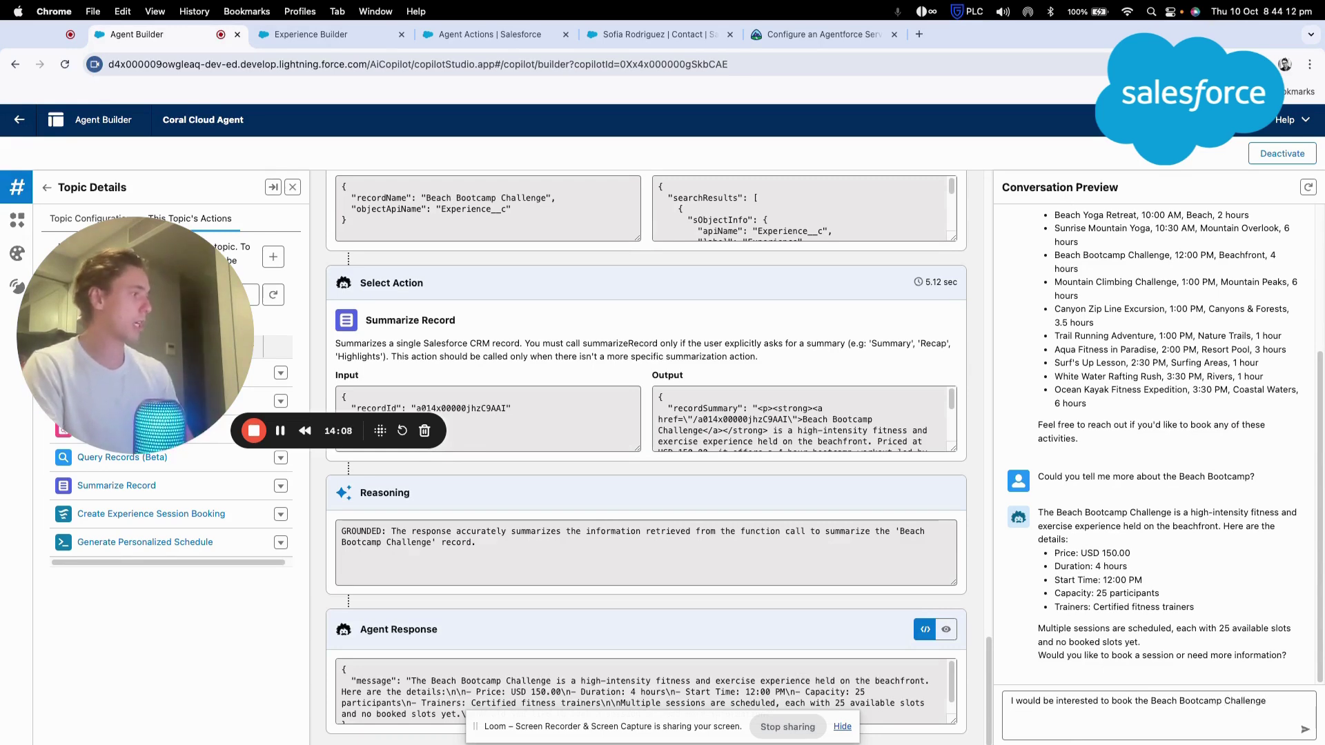
pyautogui.write('.')
pyautogui.press('Return')
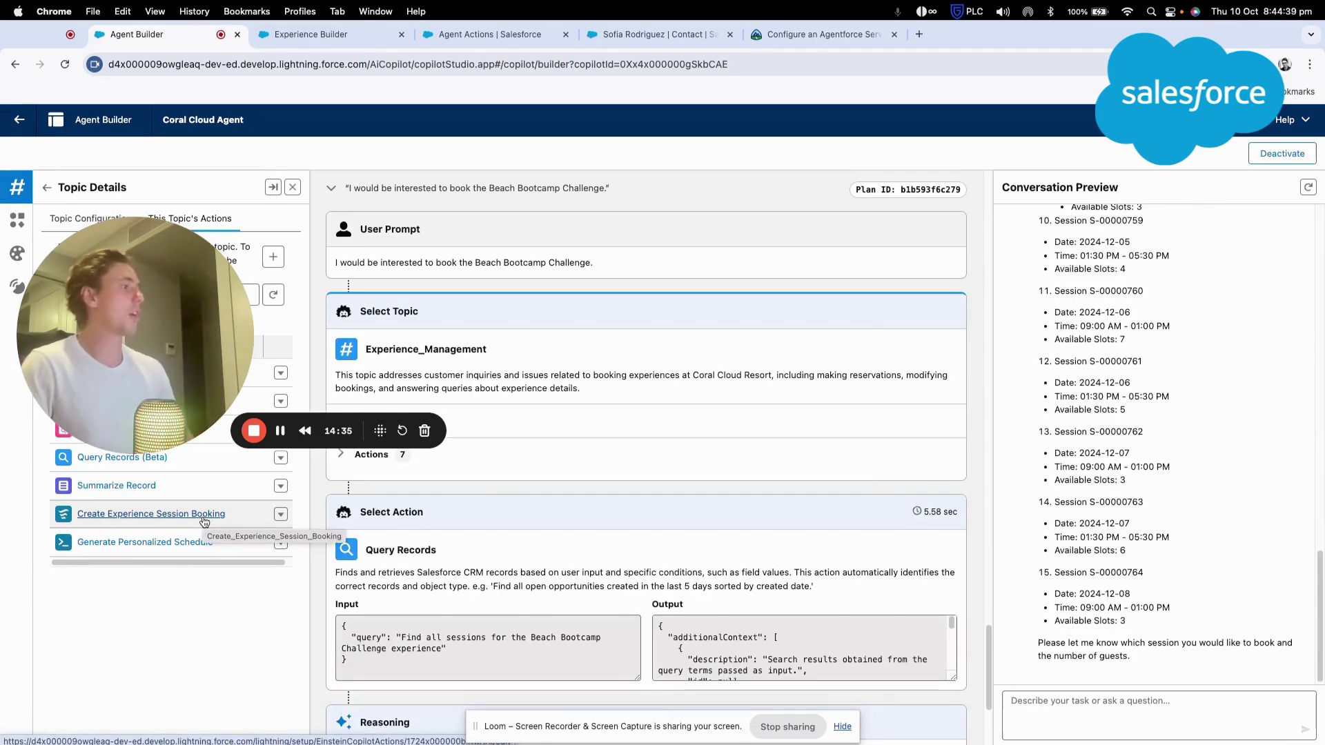
# - Reply with 1 guest and session S-00000750 to book the Beach Bootcamp session
pyautogui.scroll(10, 1047, 412)
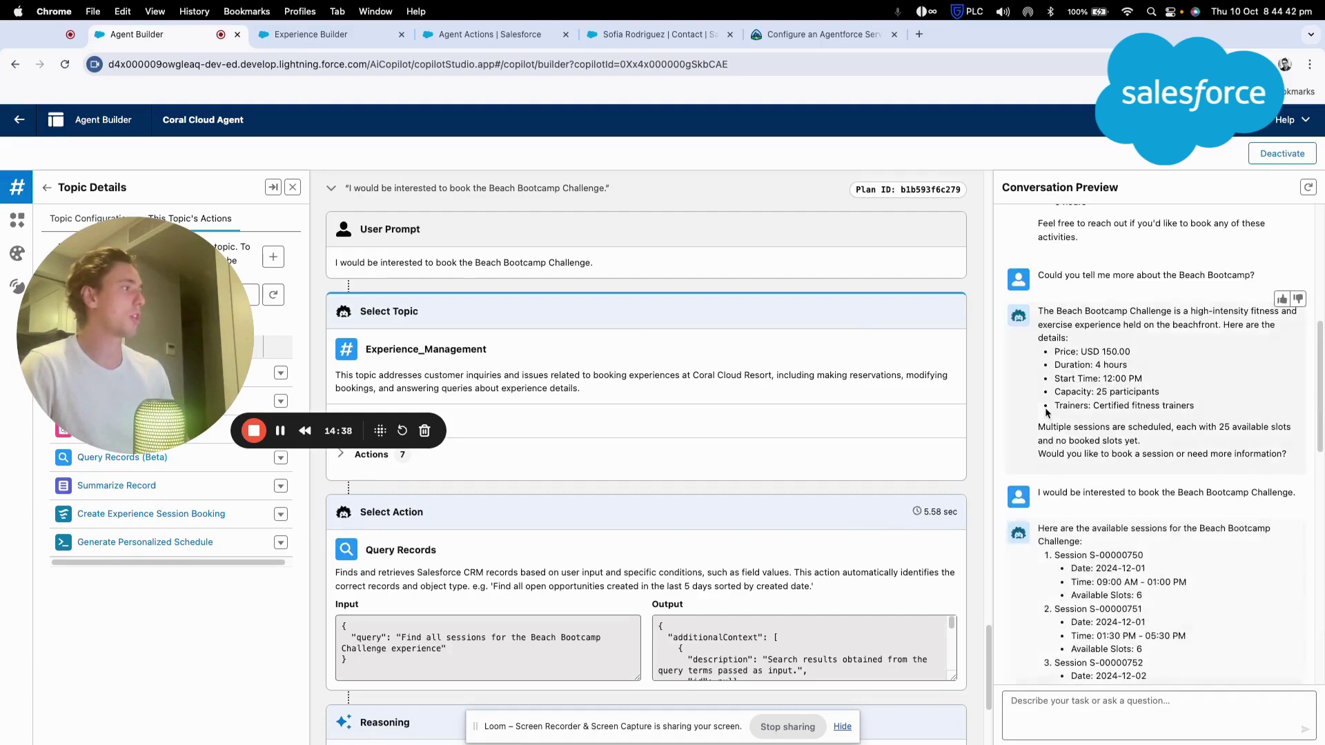
pyautogui.scroll(-4, 1047, 412)
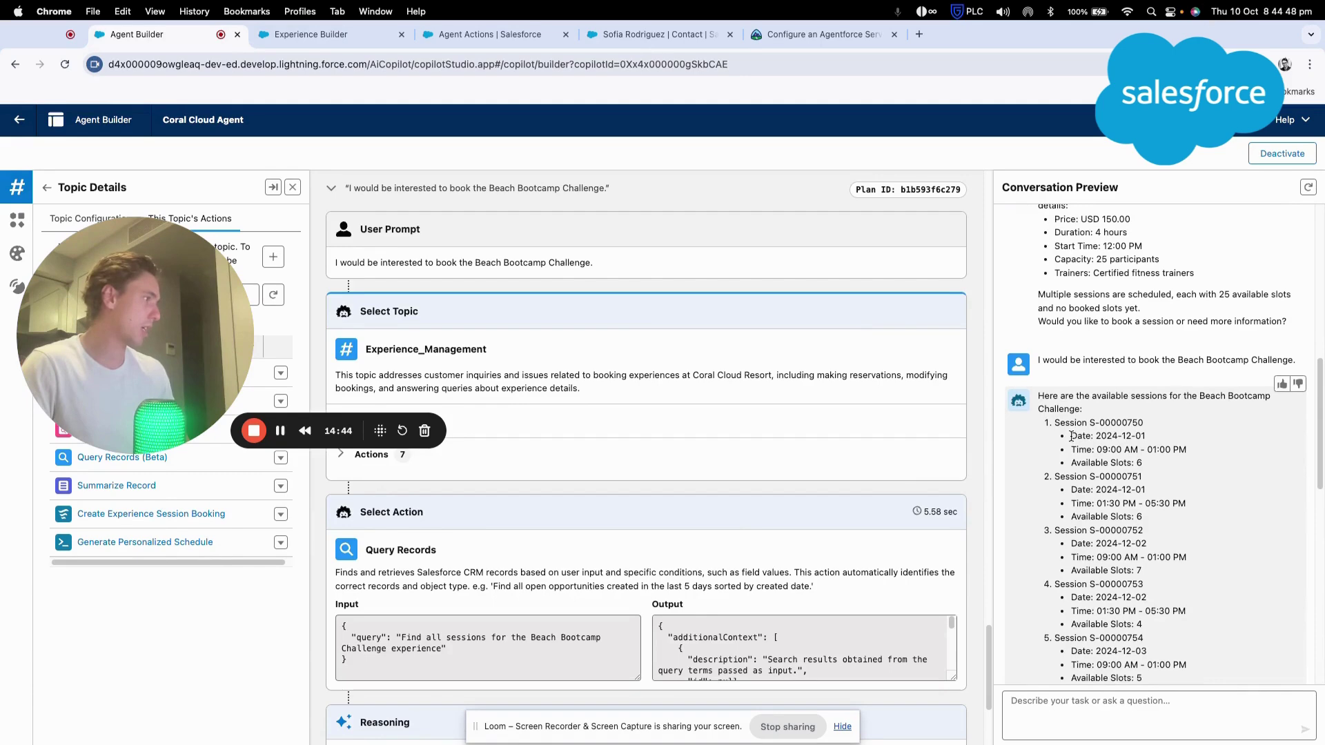
pyautogui.scroll(13, 1131, 483)
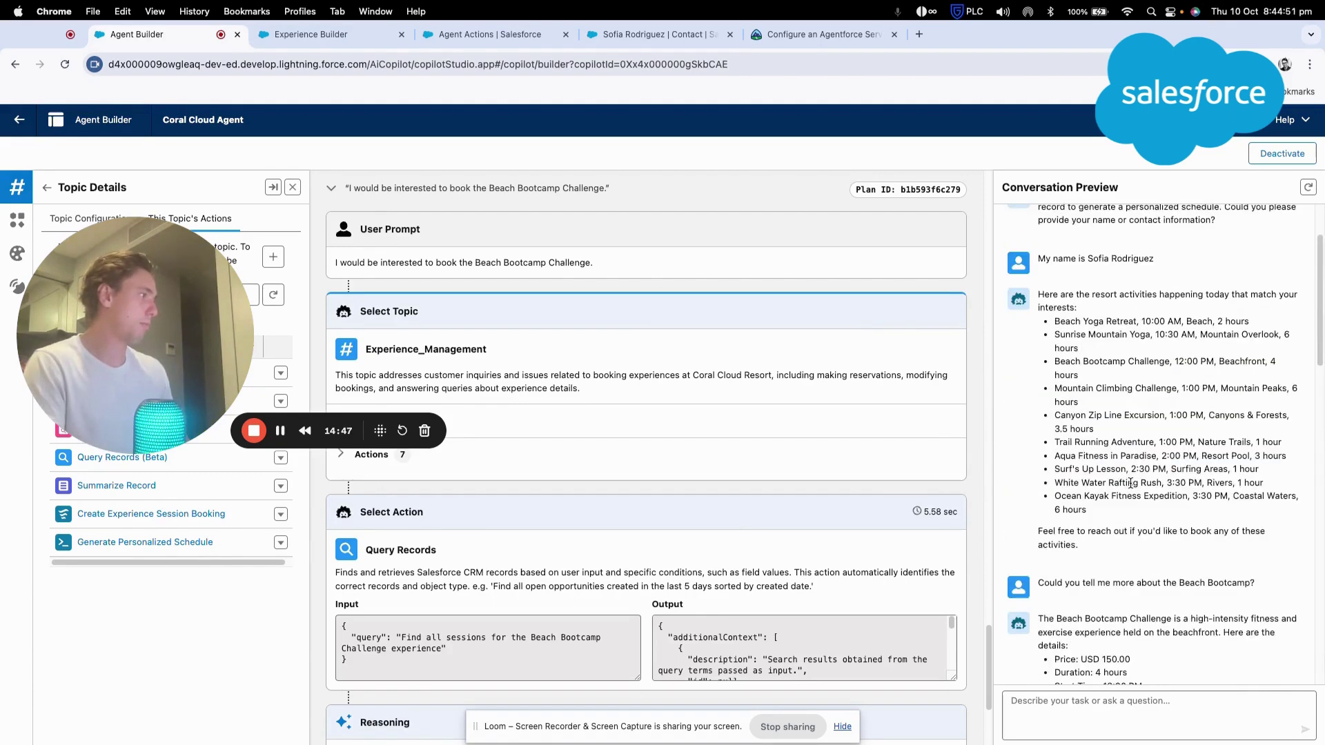
pyautogui.scroll(-8, 1090, 531)
pyautogui.click(1057, 600)
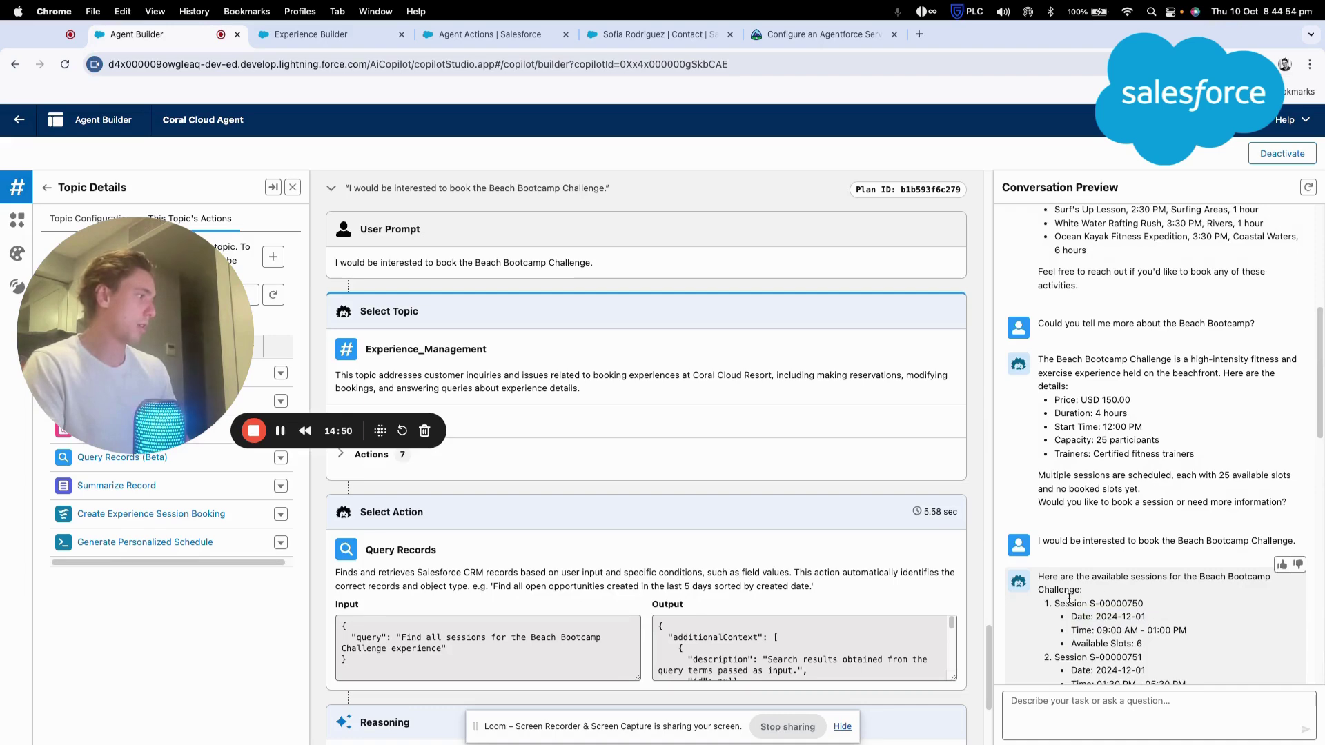
pyautogui.scroll(-15, 1134, 607)
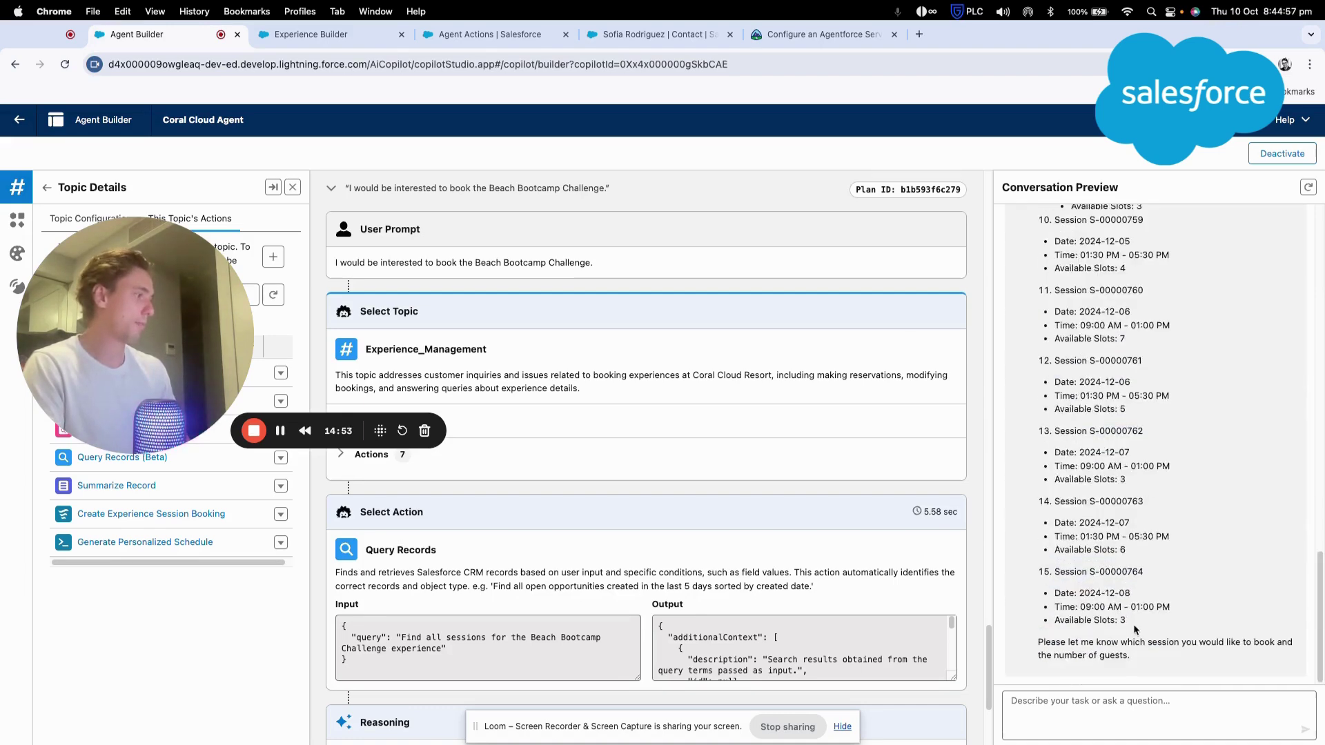
pyautogui.write('1 guest and session')
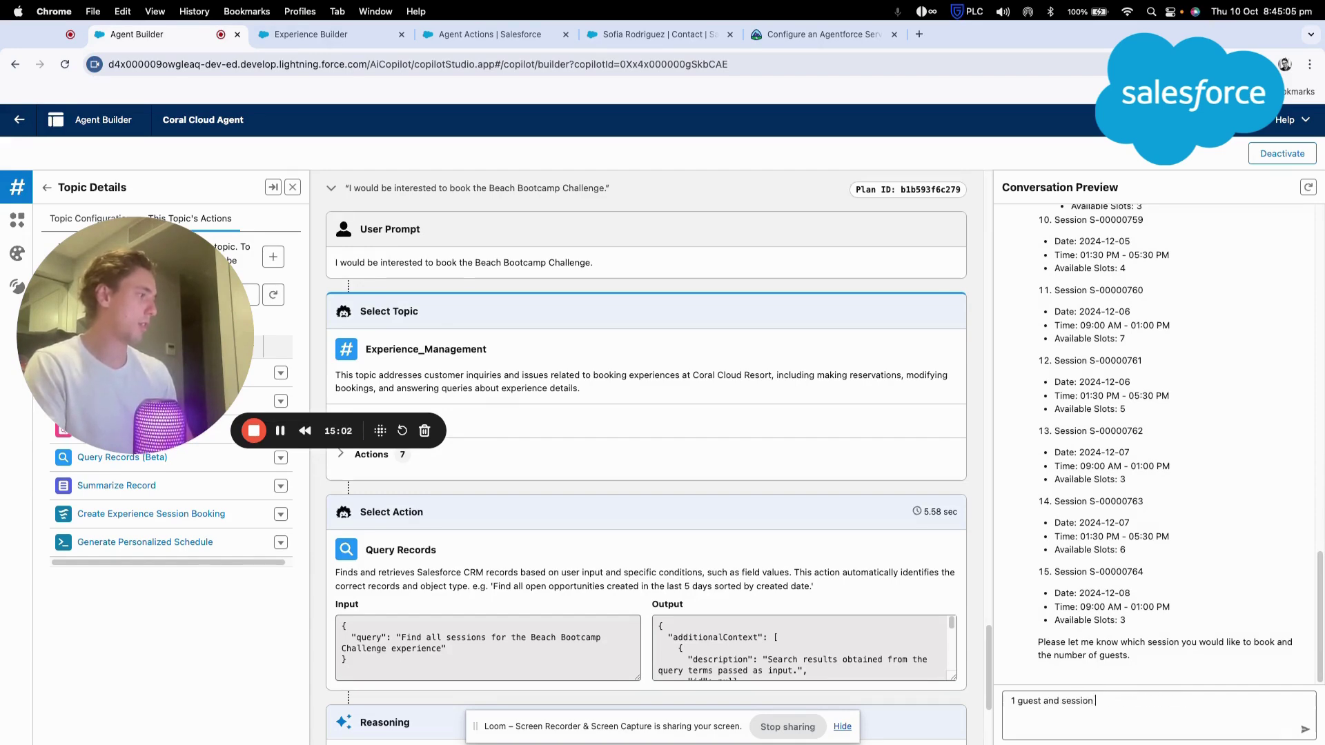
pyautogui.write('Session S-00000750')
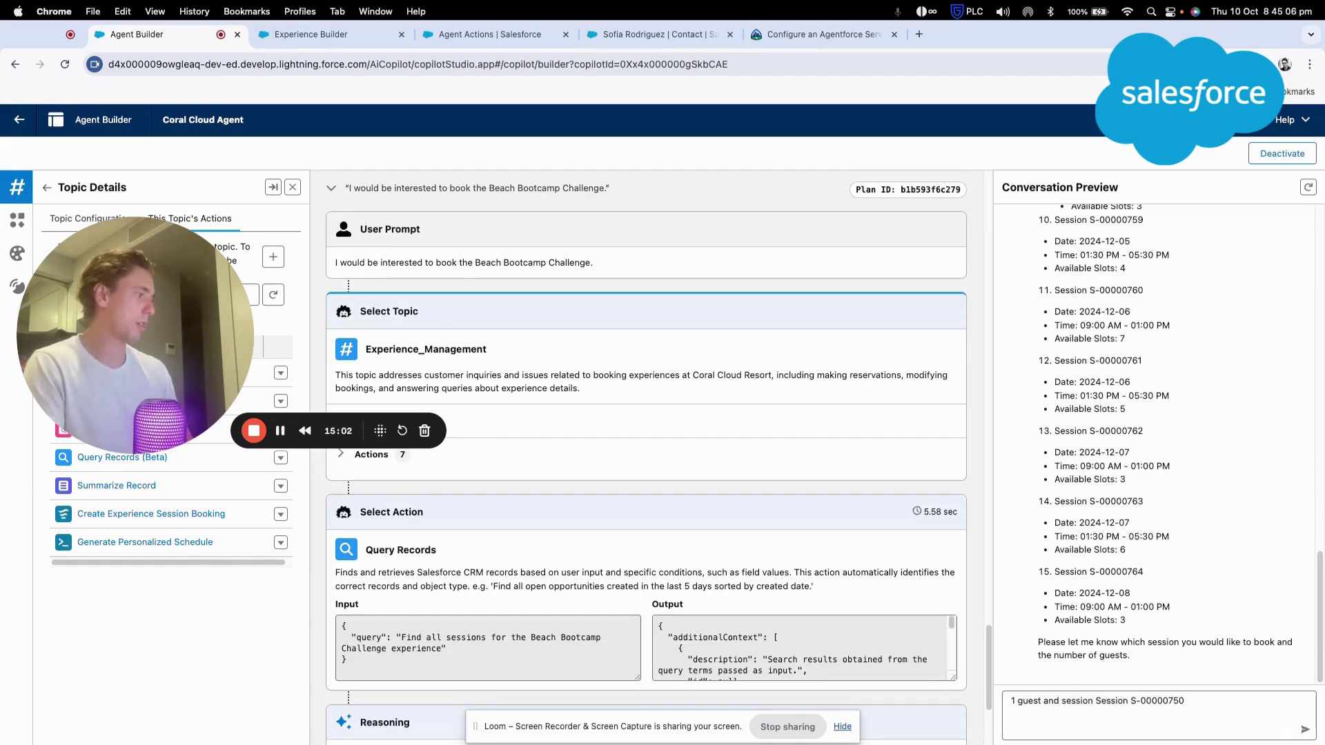
pyautogui.doubleClick(1110, 700)
pyautogui.press('BackSpace')
pyautogui.press('Return')
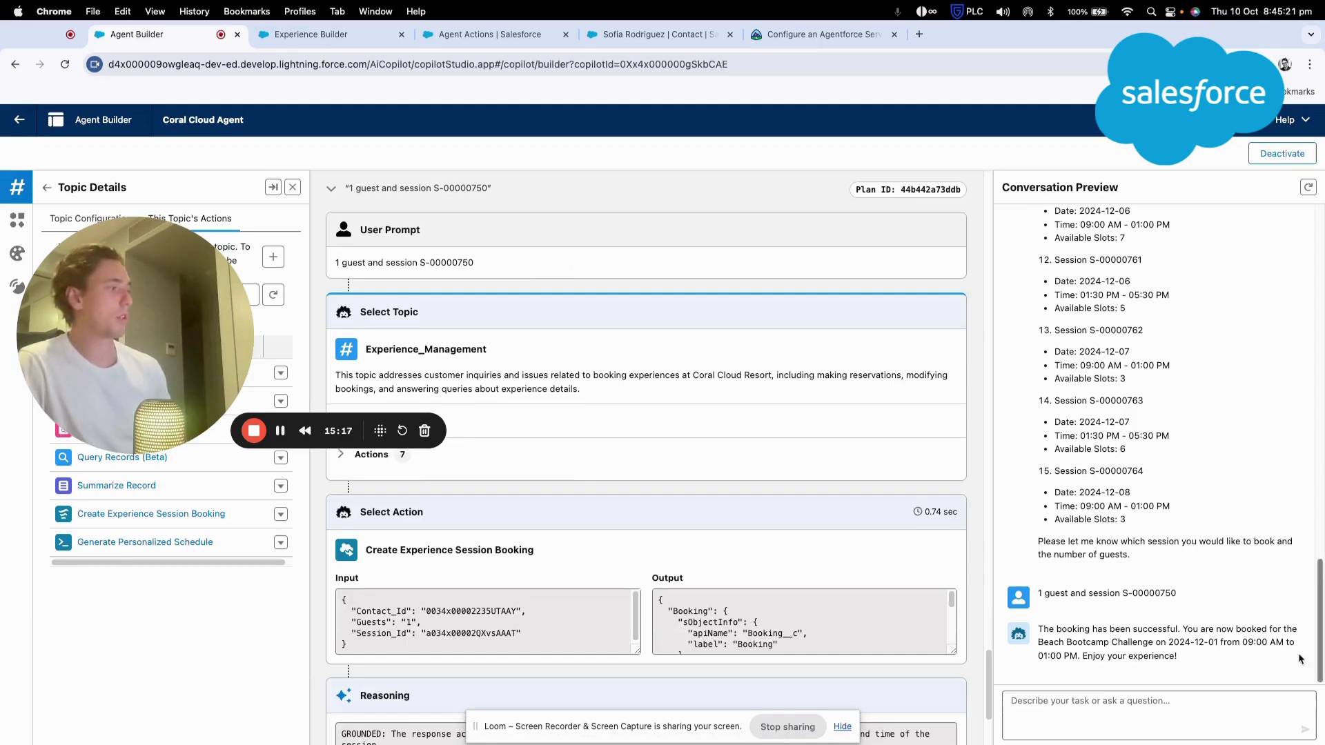
# - Expand the plan trace's Actions section to show the topic's seven actions
pyautogui.scroll(-3, 565, 472)
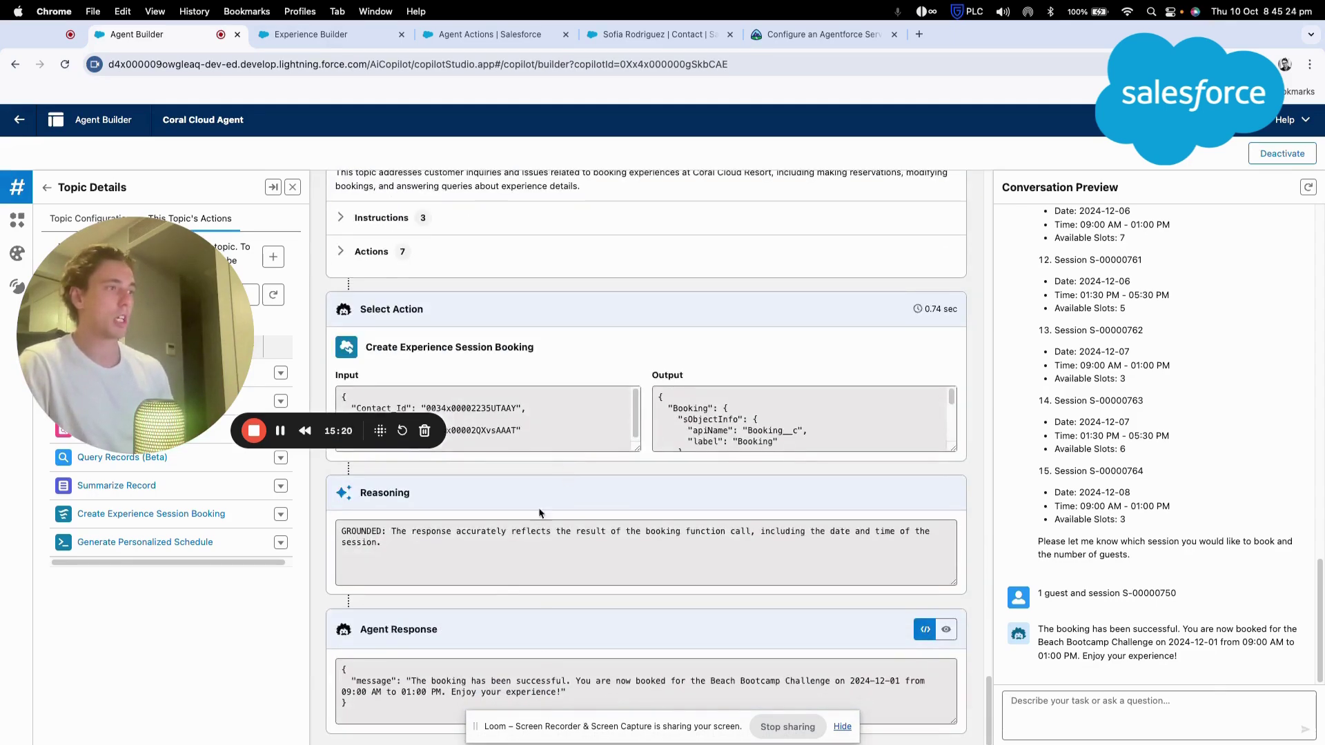
pyautogui.scroll(1, 560, 356)
pyautogui.scroll(2, 561, 350)
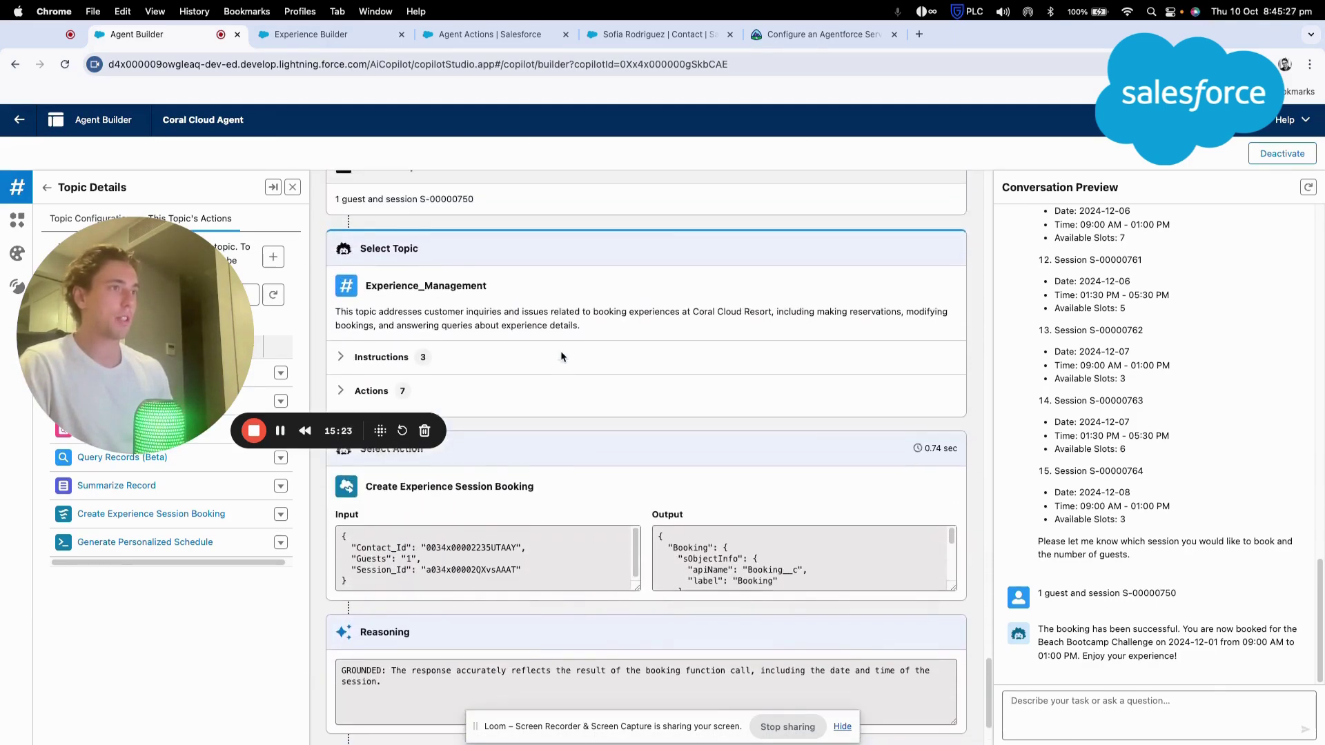
pyautogui.click(340, 394)
pyautogui.scroll(-3, 363, 379)
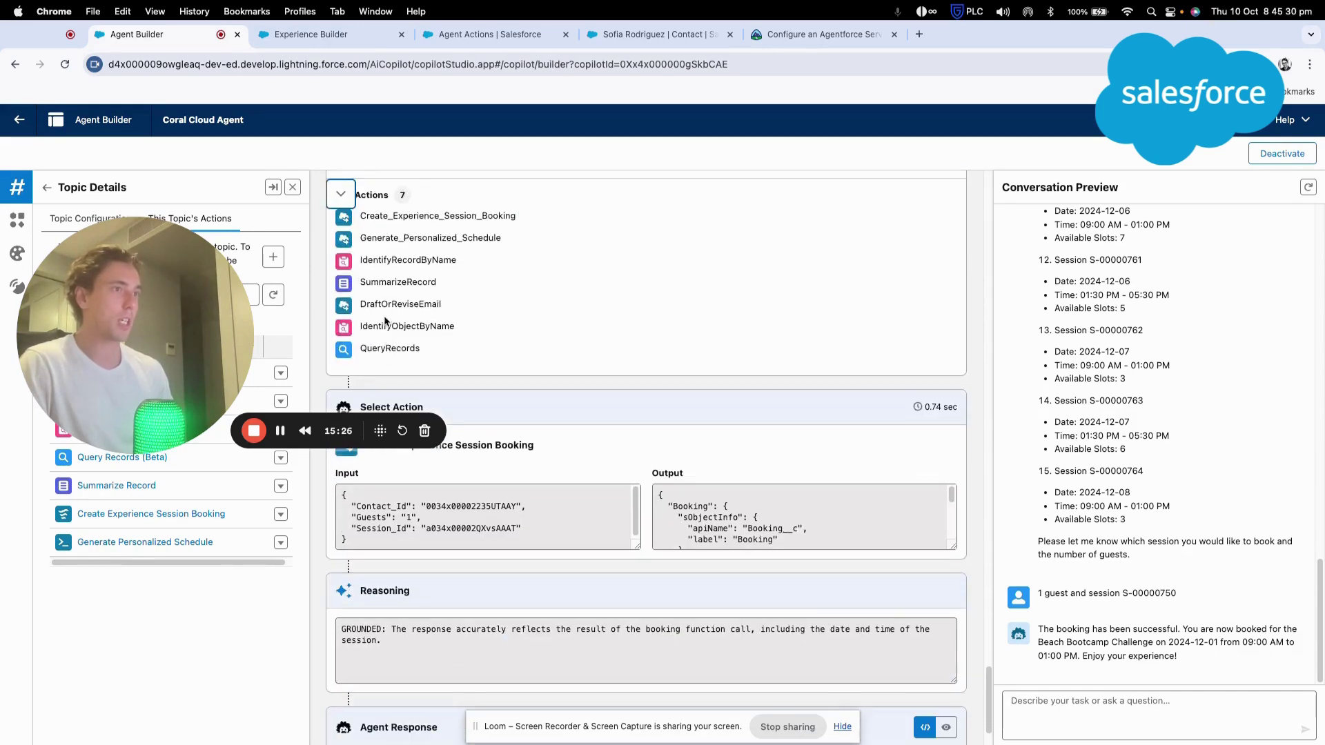
pyautogui.scroll(1, 384, 289)
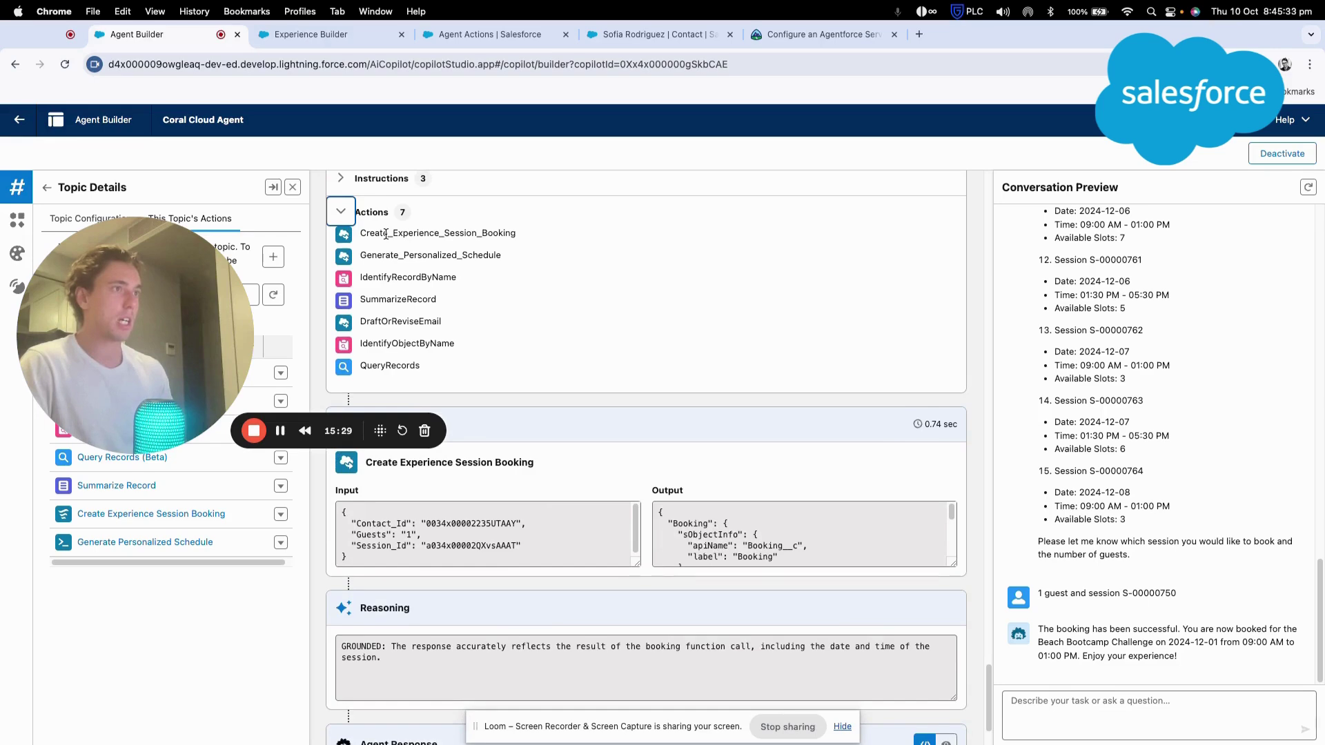
pyautogui.moveTo(162, 290); pyautogui.dragTo(718, 363)
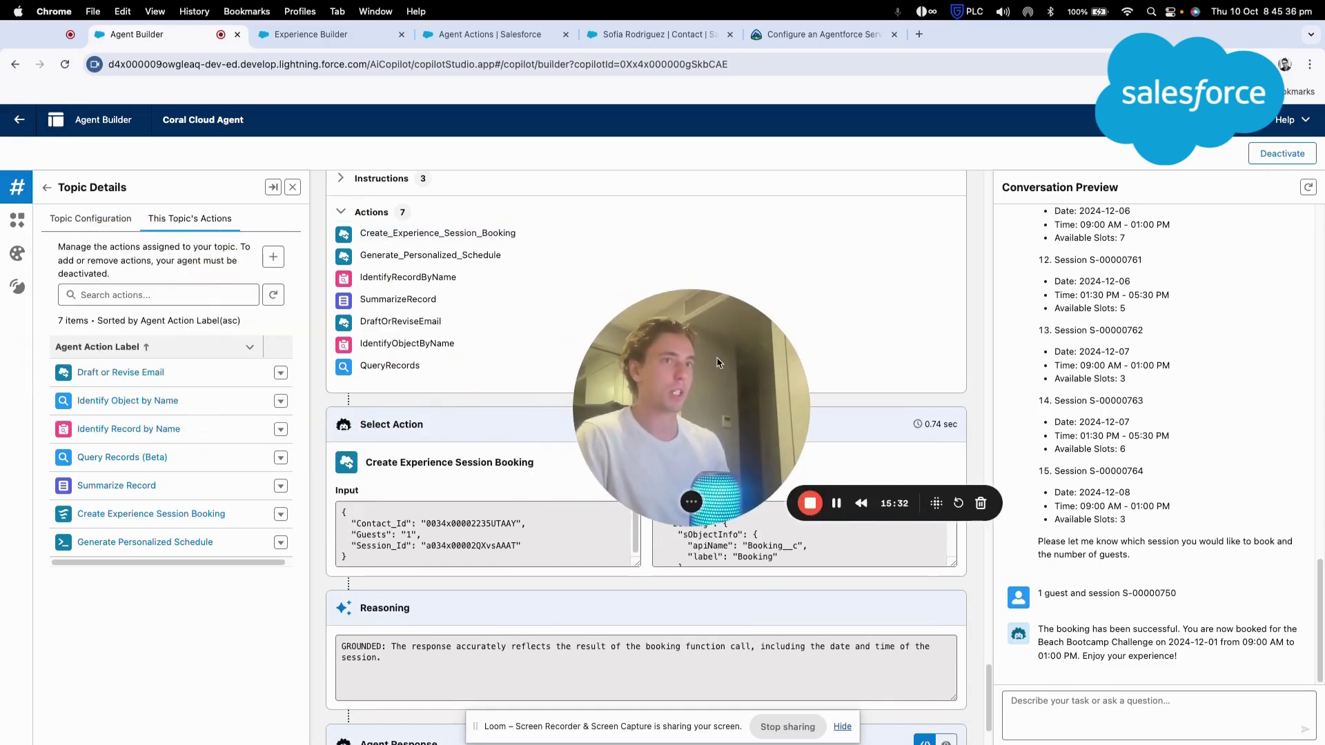
# - Review the Create Experience Session Booking action's flow inputs Contact_Id, Guests and Session_Id
pyautogui.click(469, 36)
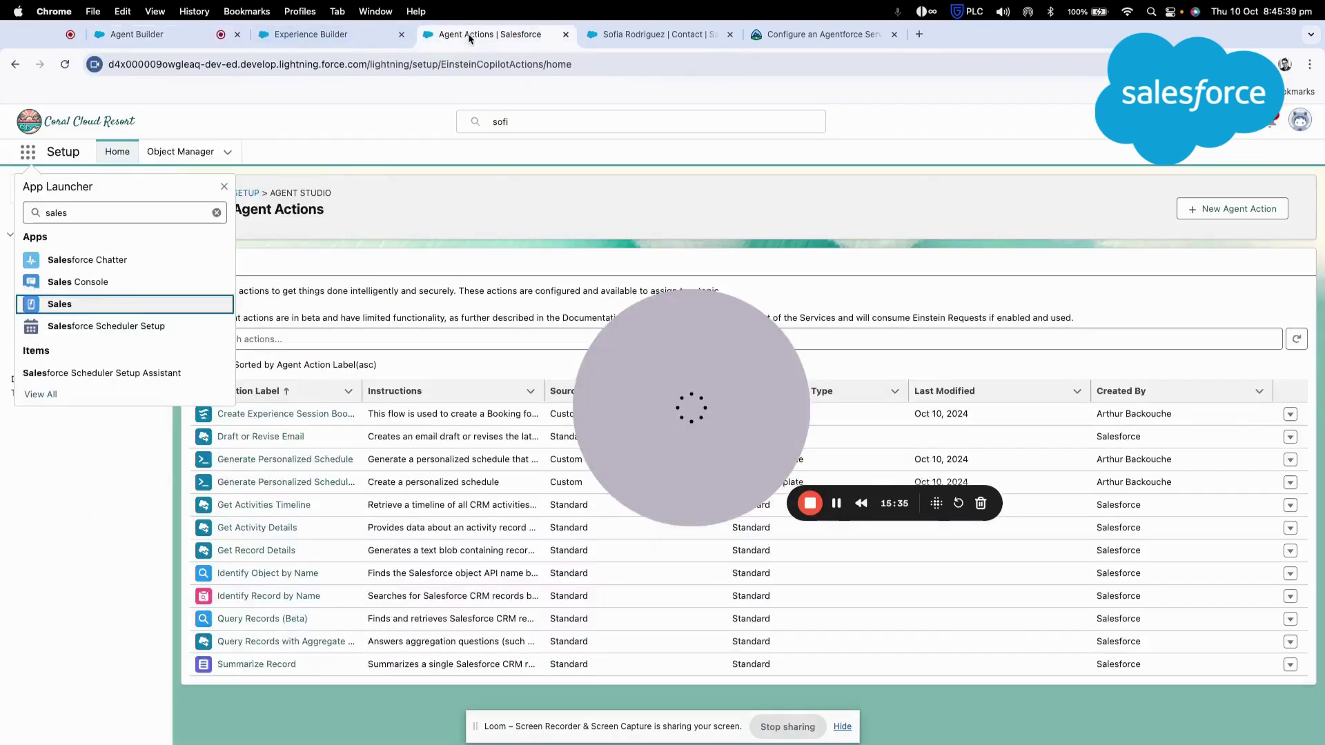
pyautogui.moveTo(469, 36); pyautogui.dragTo(304, 36)
pyautogui.click(283, 414)
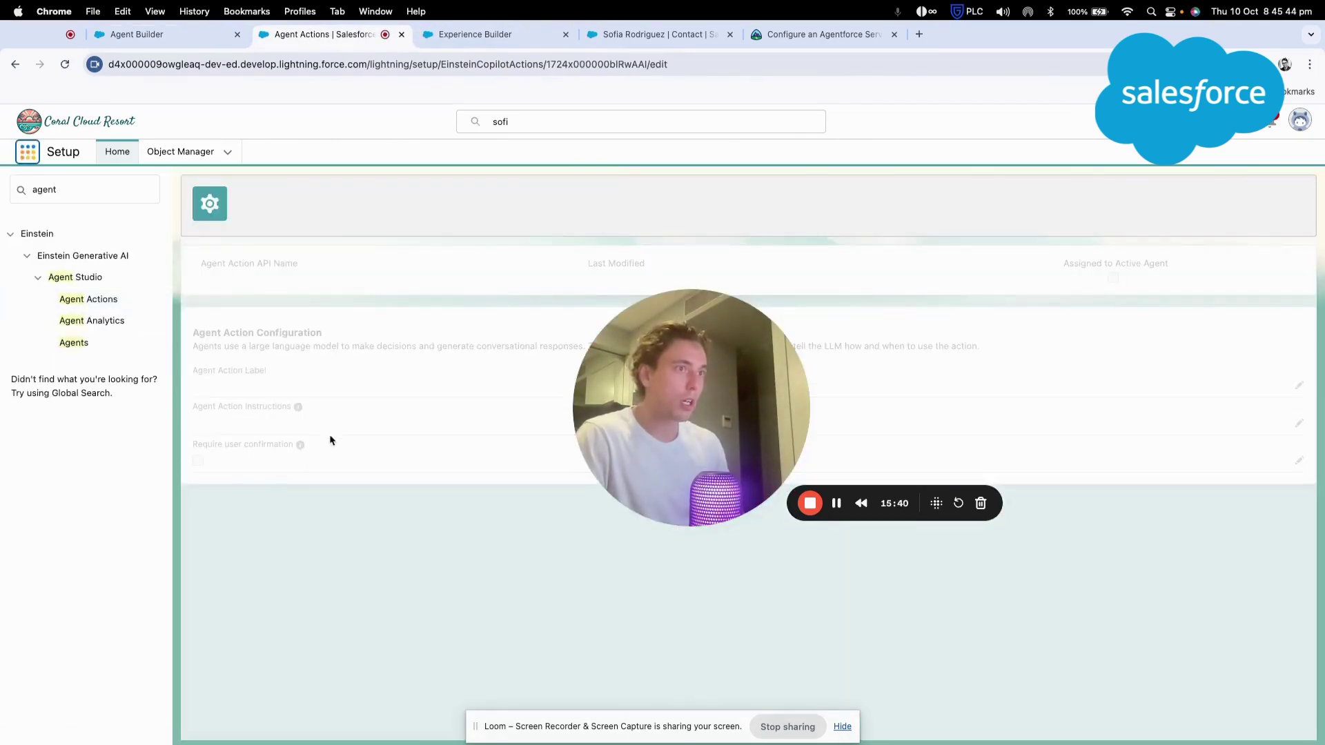
pyautogui.moveTo(657, 377); pyautogui.dragTo(921, 197)
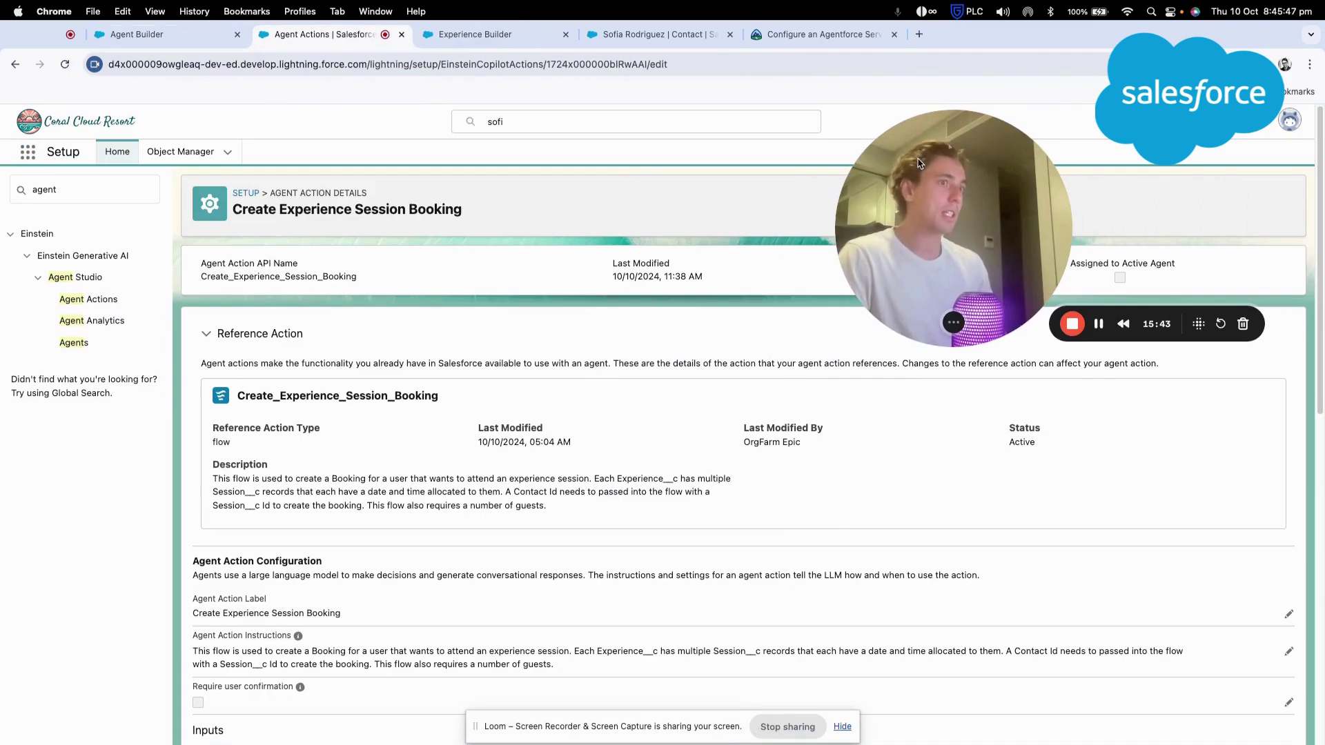
pyautogui.scroll(-7, 221, 443)
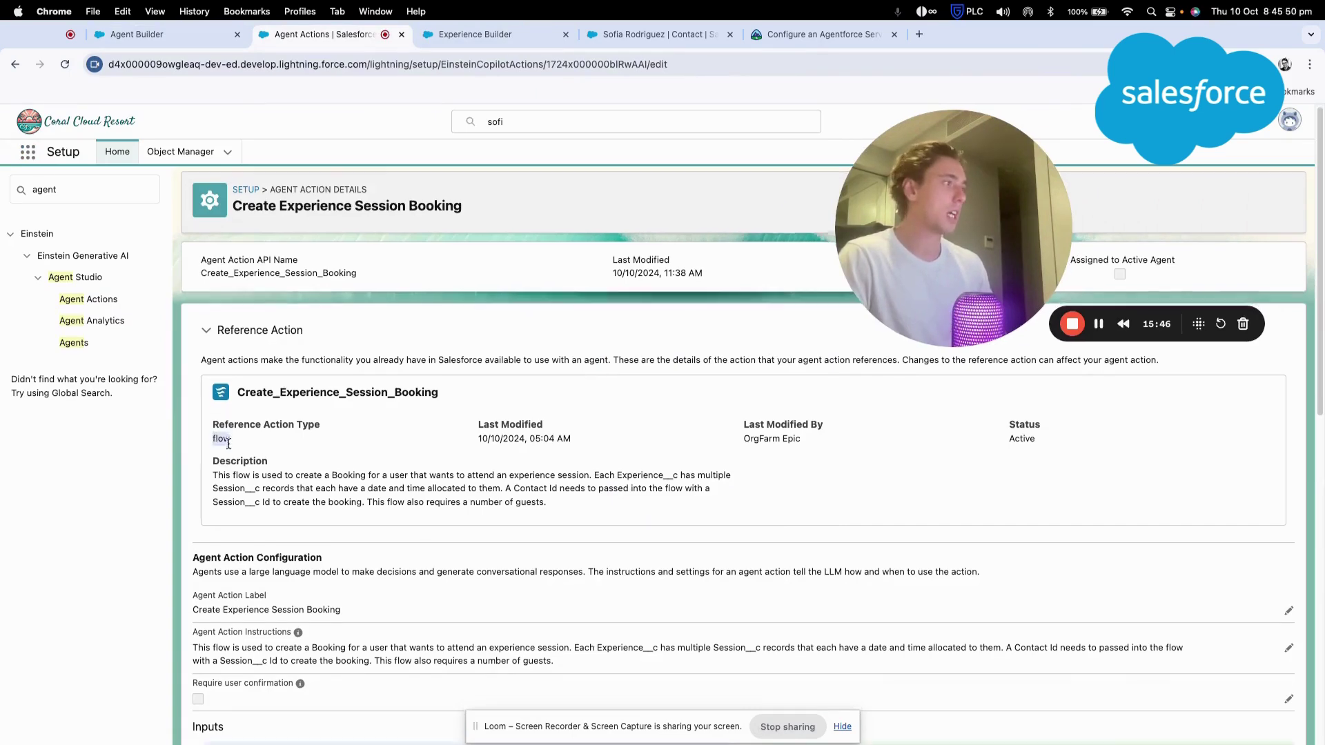
pyautogui.scroll(-5, 230, 448)
pyautogui.scroll(12, 229, 447)
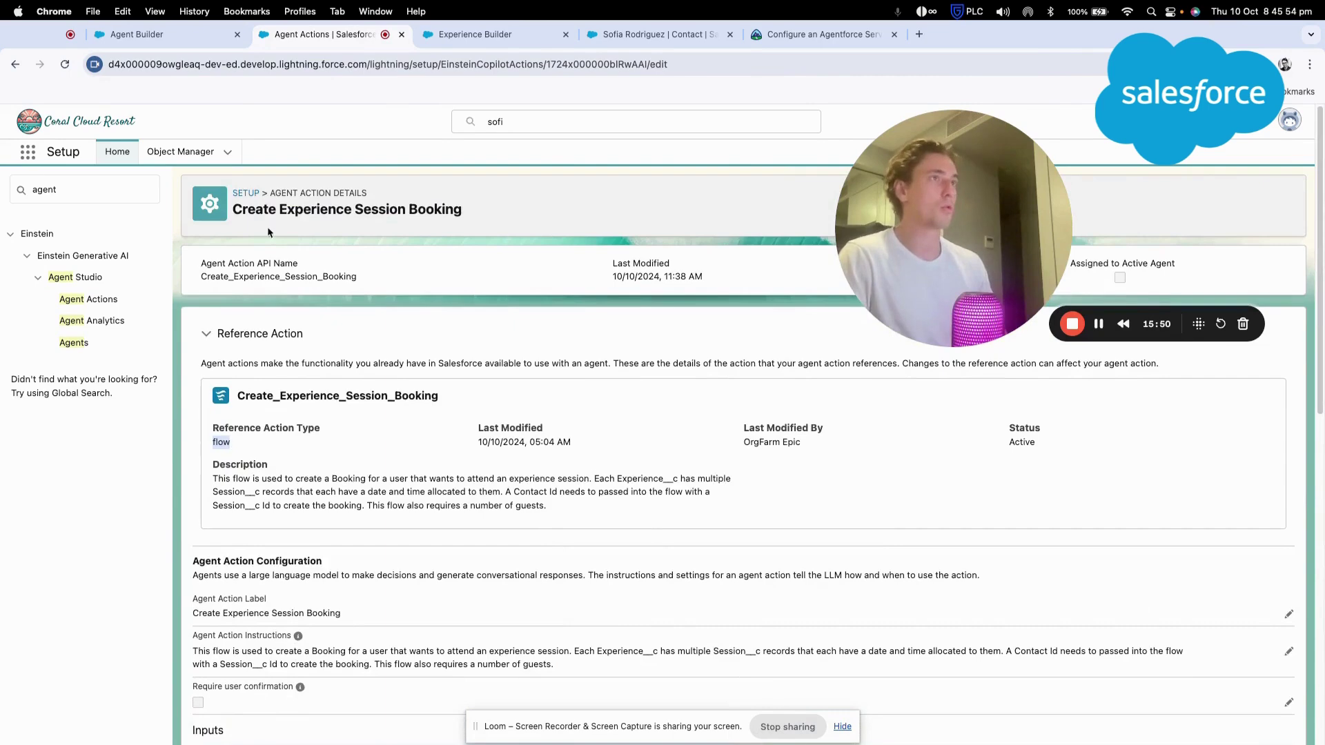
# - Return to the Agent Builder test conversation and scroll through the booking's action trace
pyautogui.click(475, 35)
pyautogui.click(324, 35)
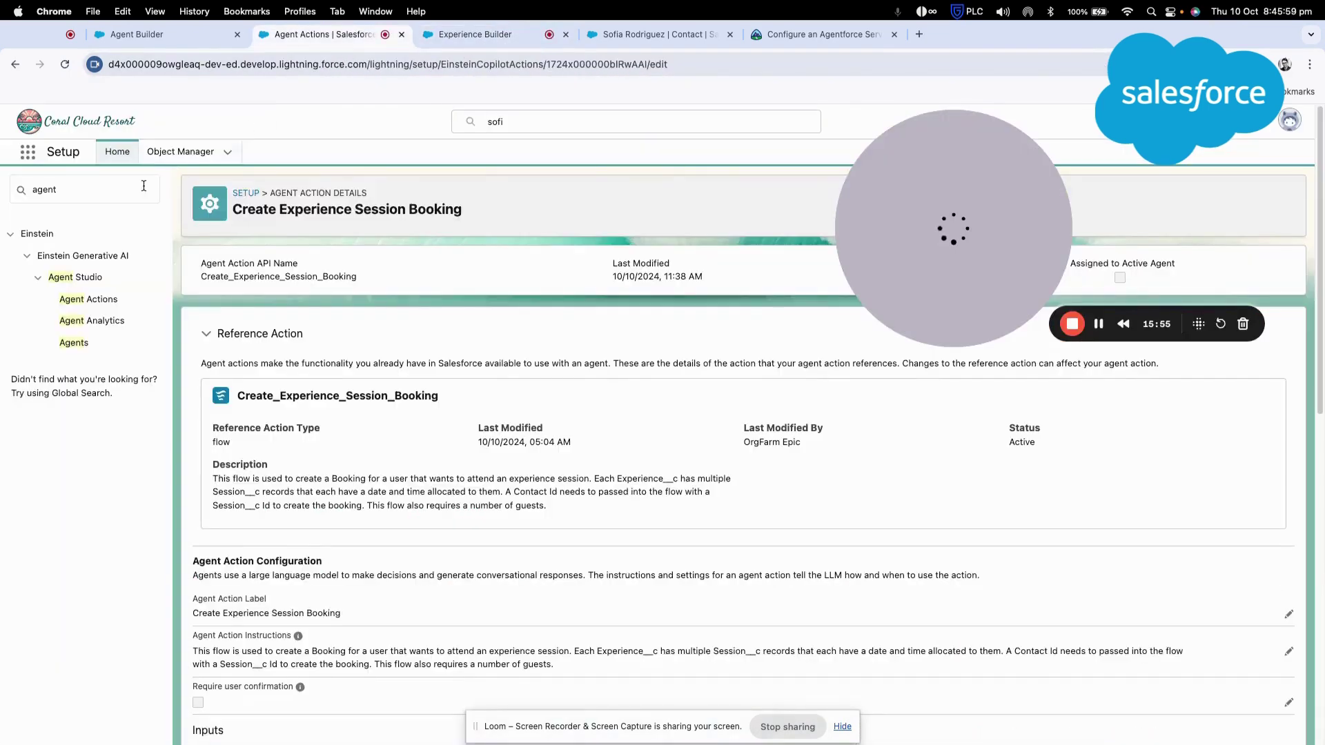
pyautogui.click(198, 33)
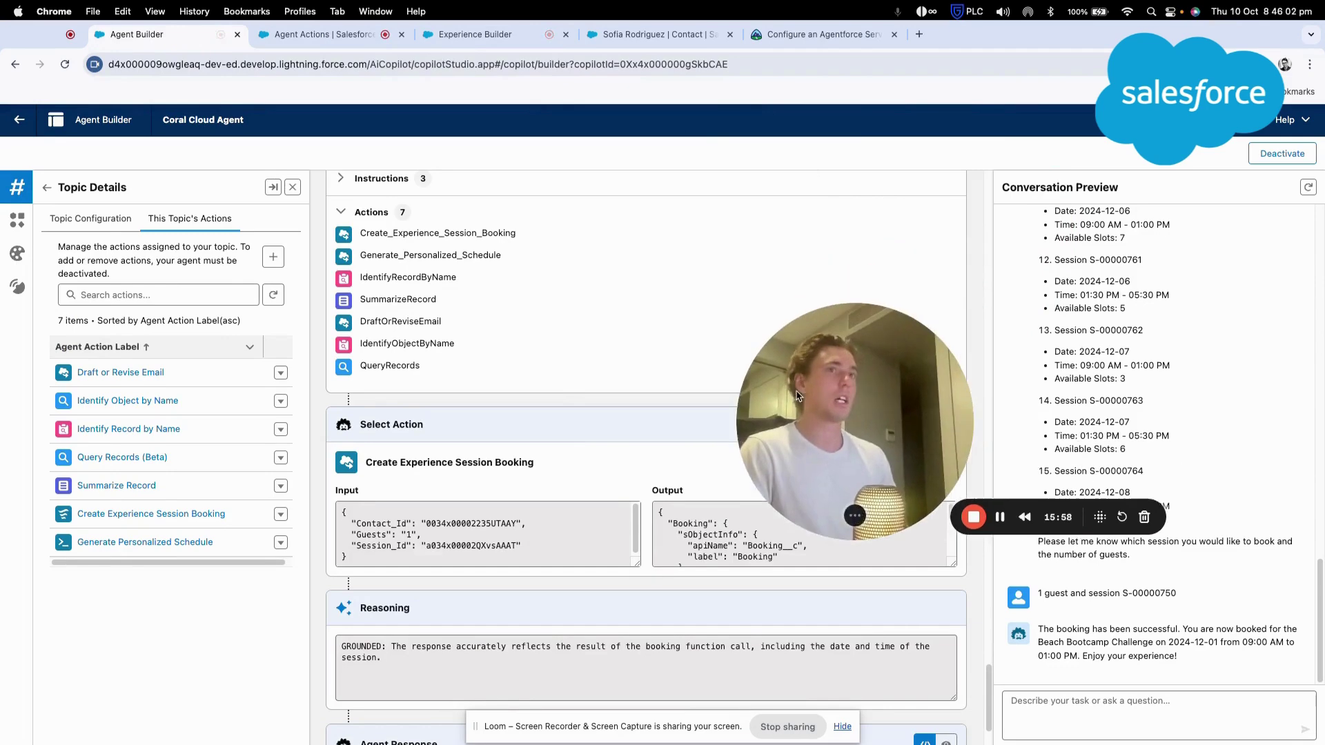
pyautogui.scroll(-1, 394, 370)
# - Go from Agent Builder to Setup > Agents and open Coral Cloud Agent's Agent Details page
pyautogui.scroll(10, 354, 370)
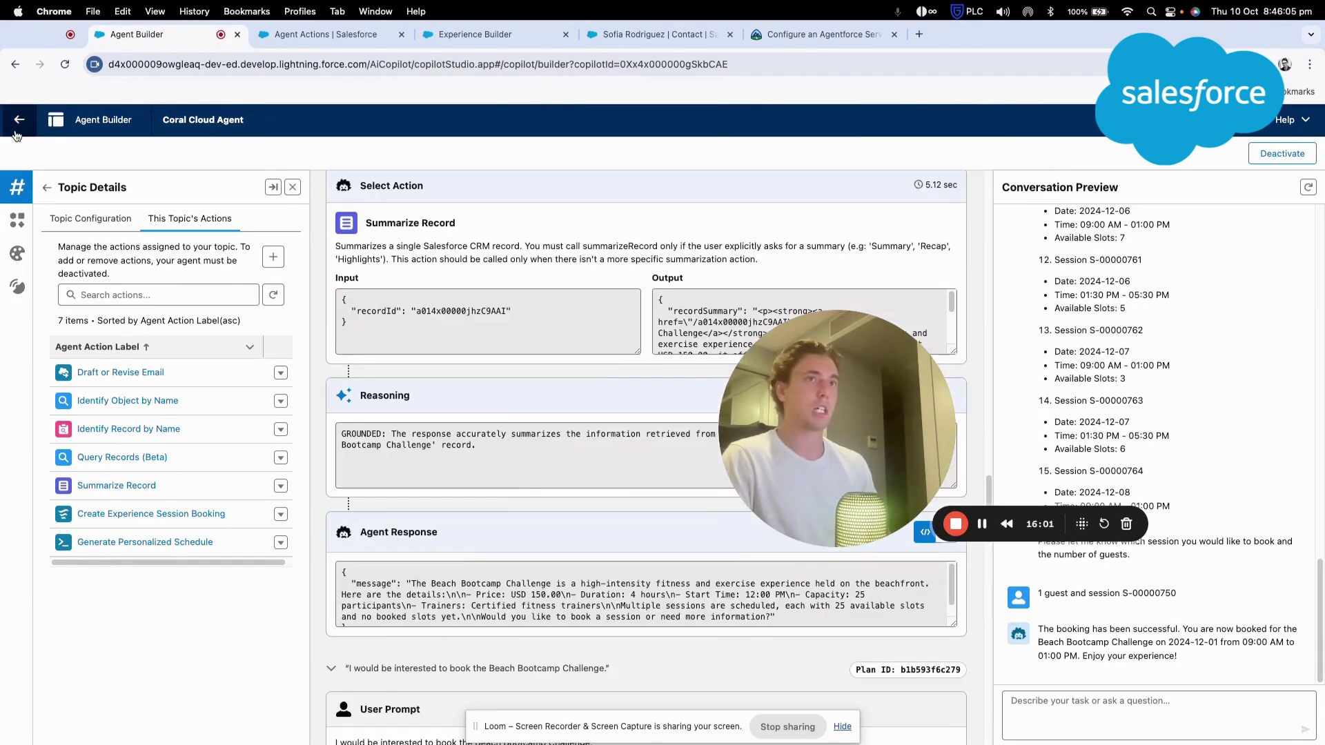
pyautogui.click(19, 119)
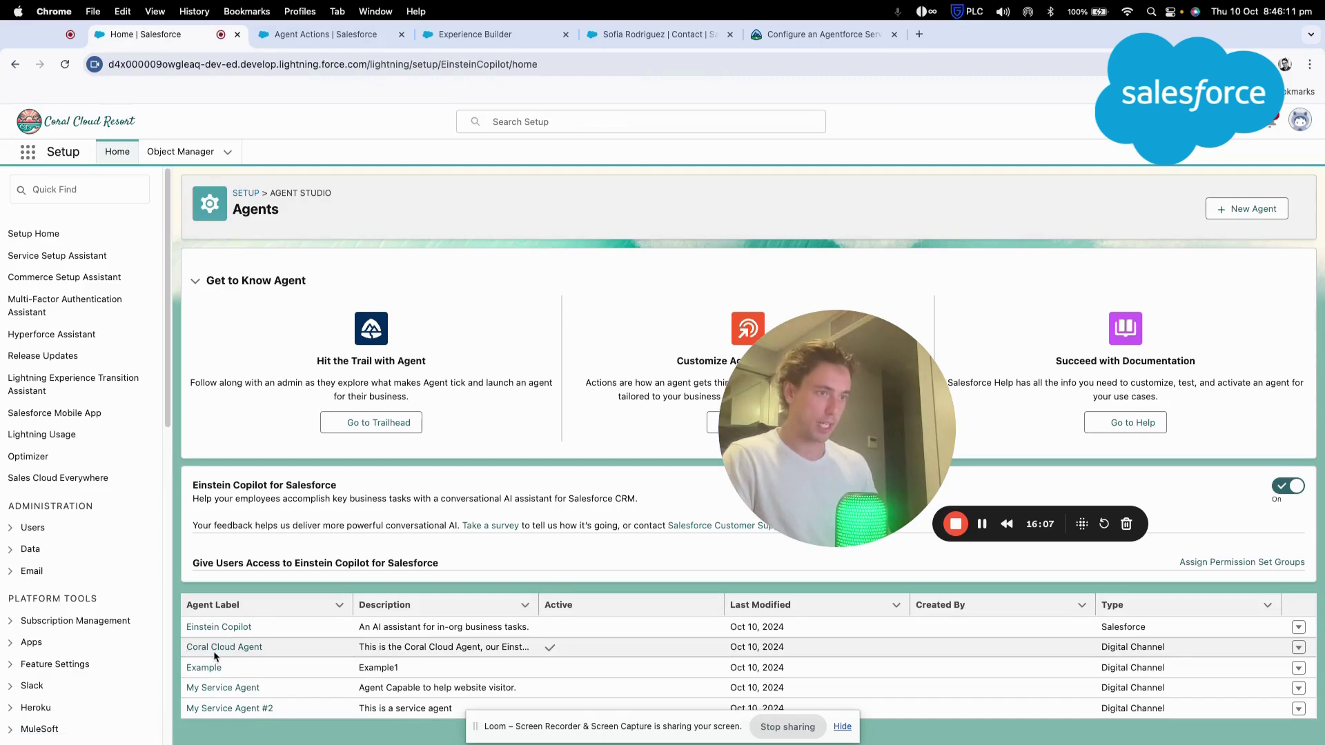
pyautogui.click(219, 649)
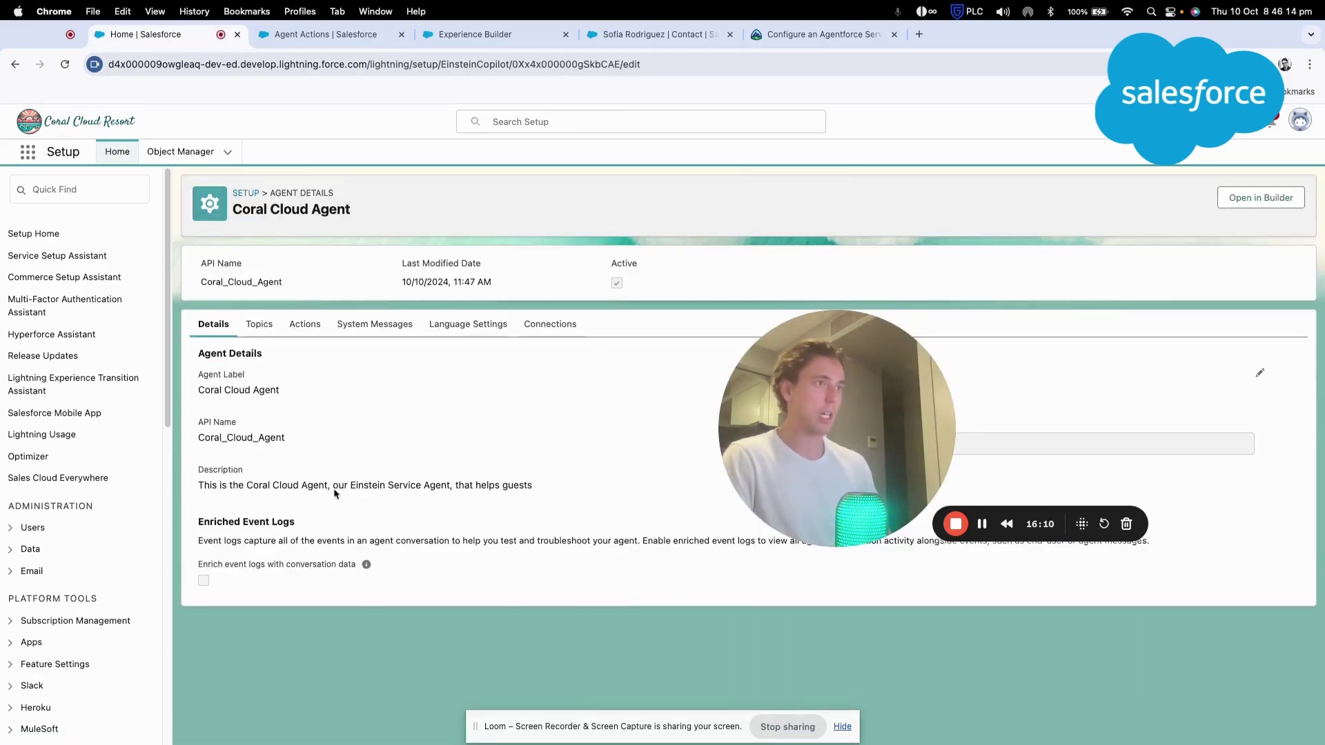
pyautogui.moveTo(756, 407); pyautogui.dragTo(540, 230)
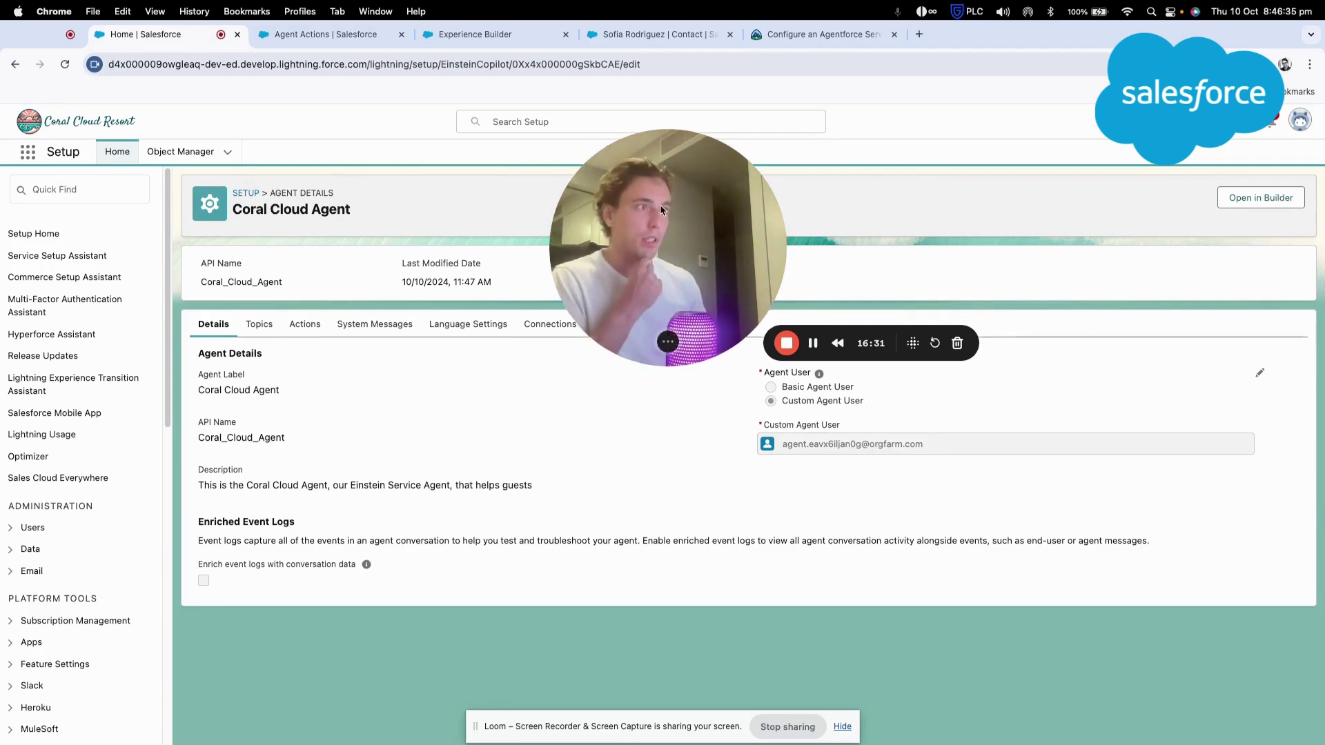
pyautogui.moveTo(659, 204); pyautogui.dragTo(630, 496)
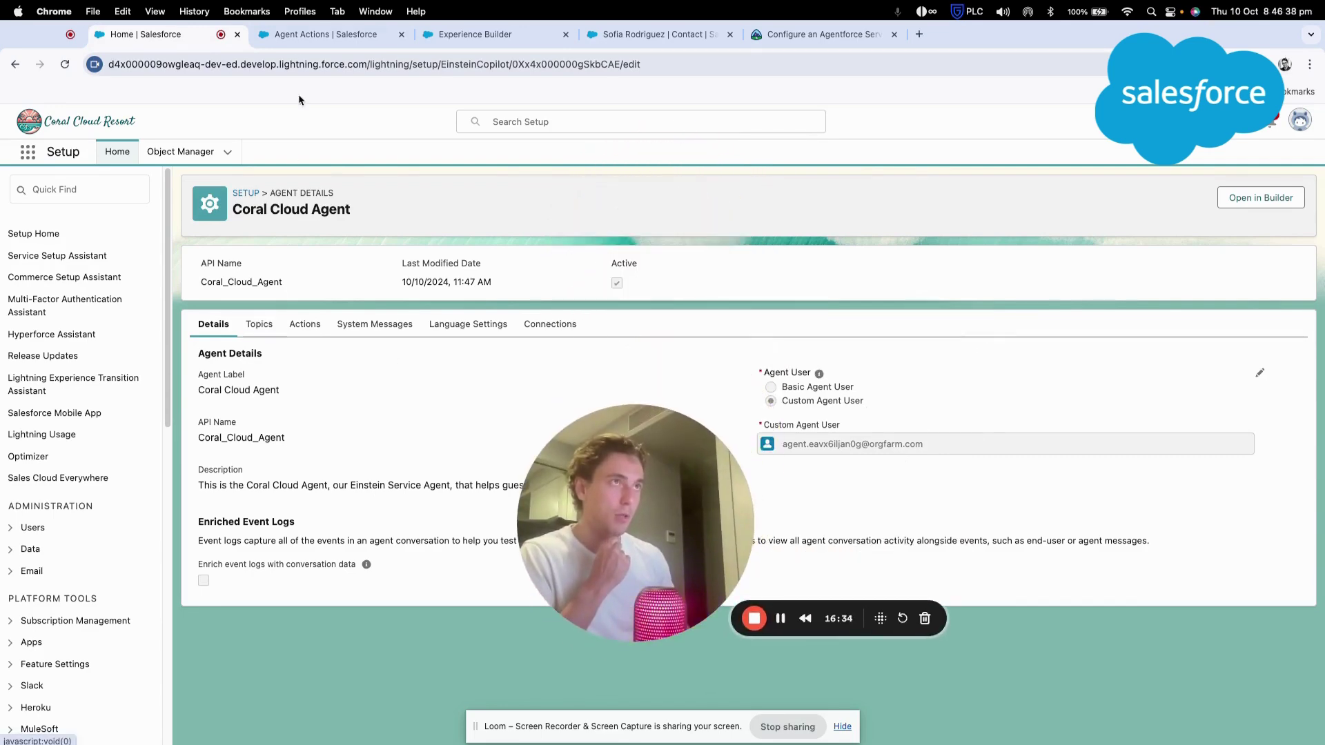
# - In the Coral Cloud Resorts site editor, browse components and select the home page sections
pyautogui.click(325, 34)
pyautogui.click(452, 36)
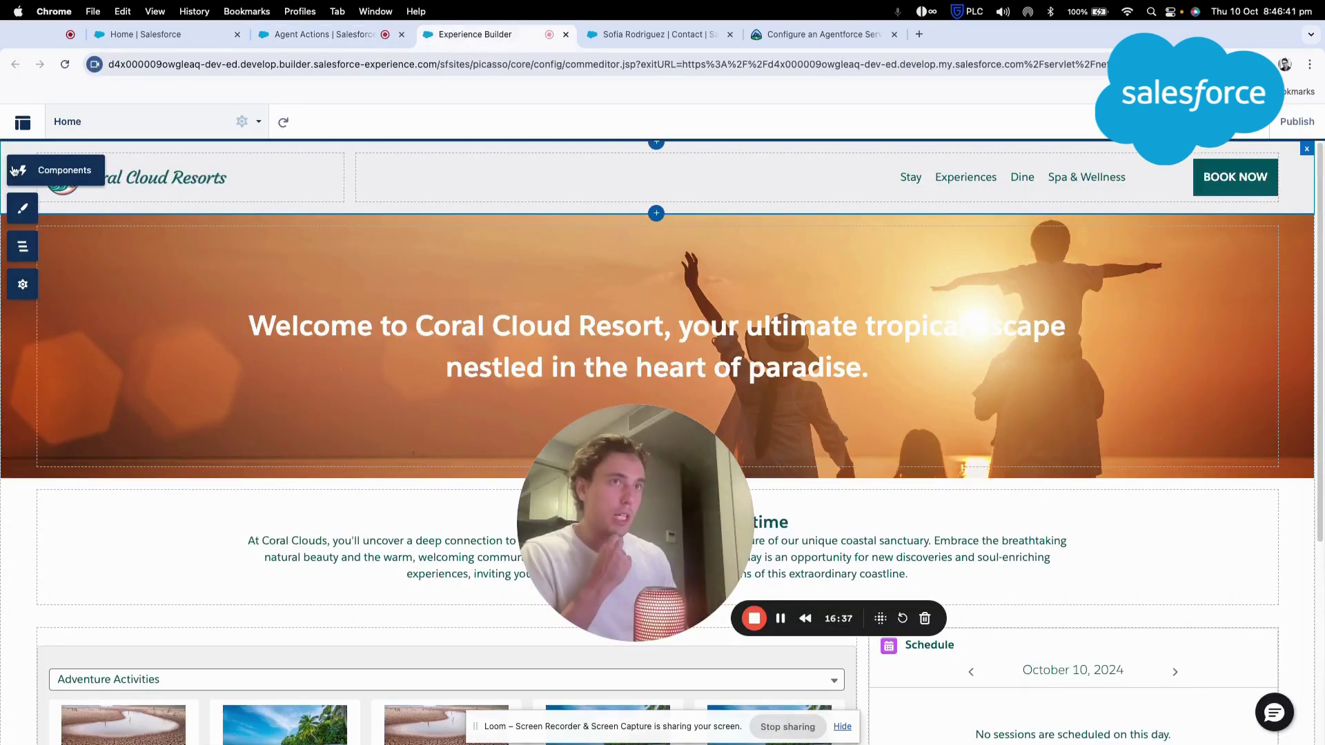
pyautogui.click(26, 174)
pyautogui.click(145, 196)
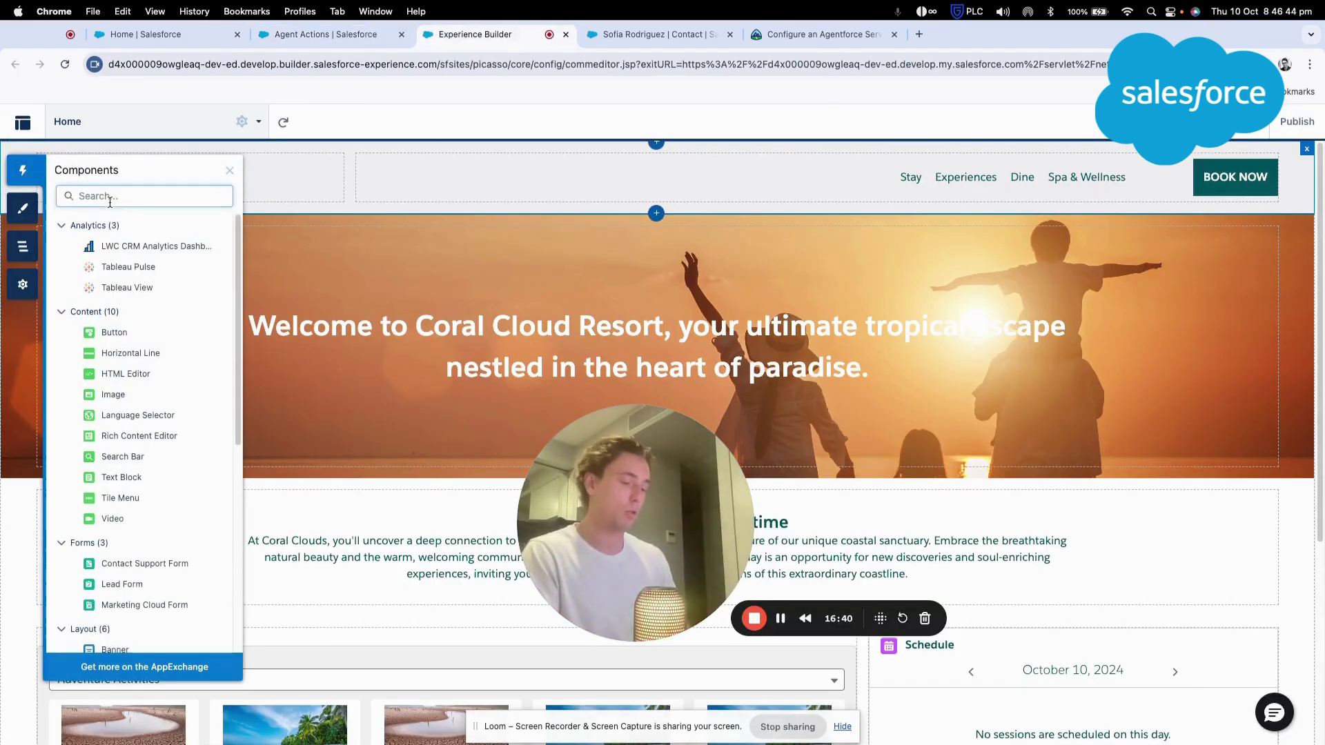
pyautogui.write('c')
pyautogui.press('BackSpace')
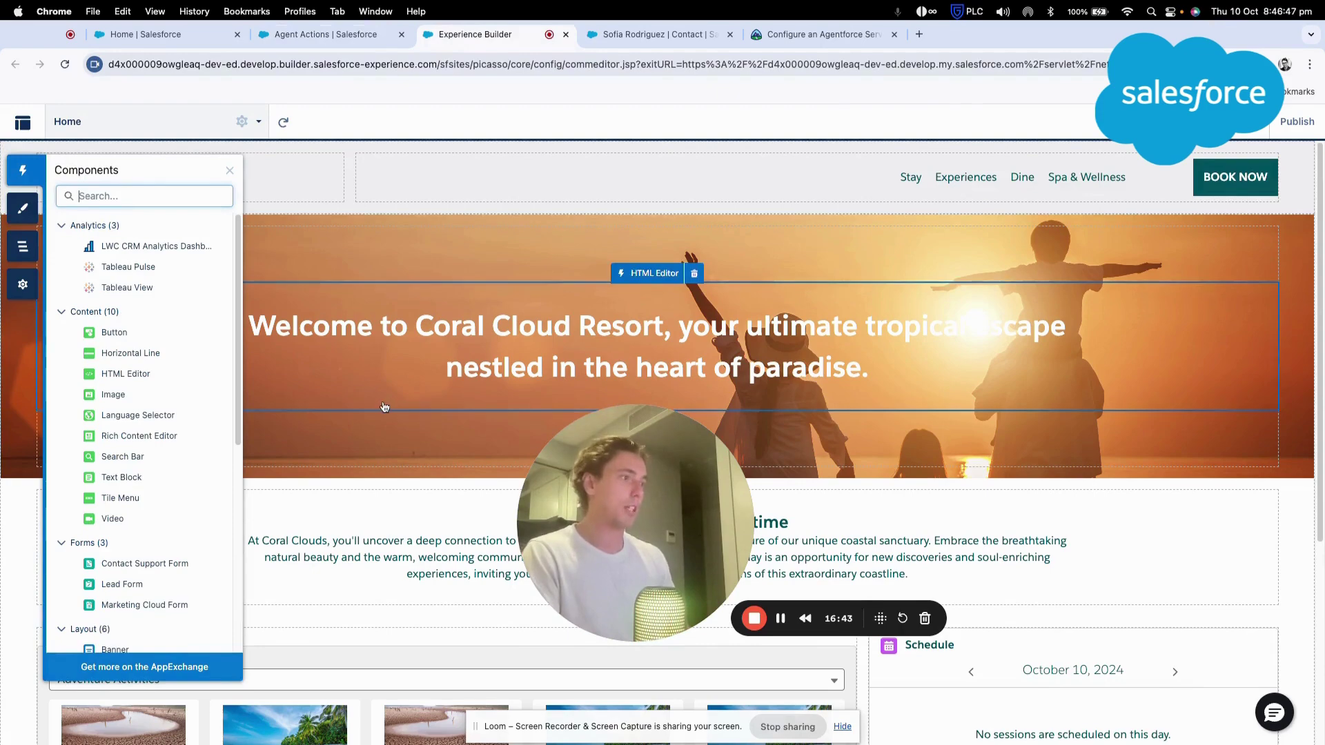
pyautogui.scroll(-5, 493, 321)
pyautogui.click(504, 310)
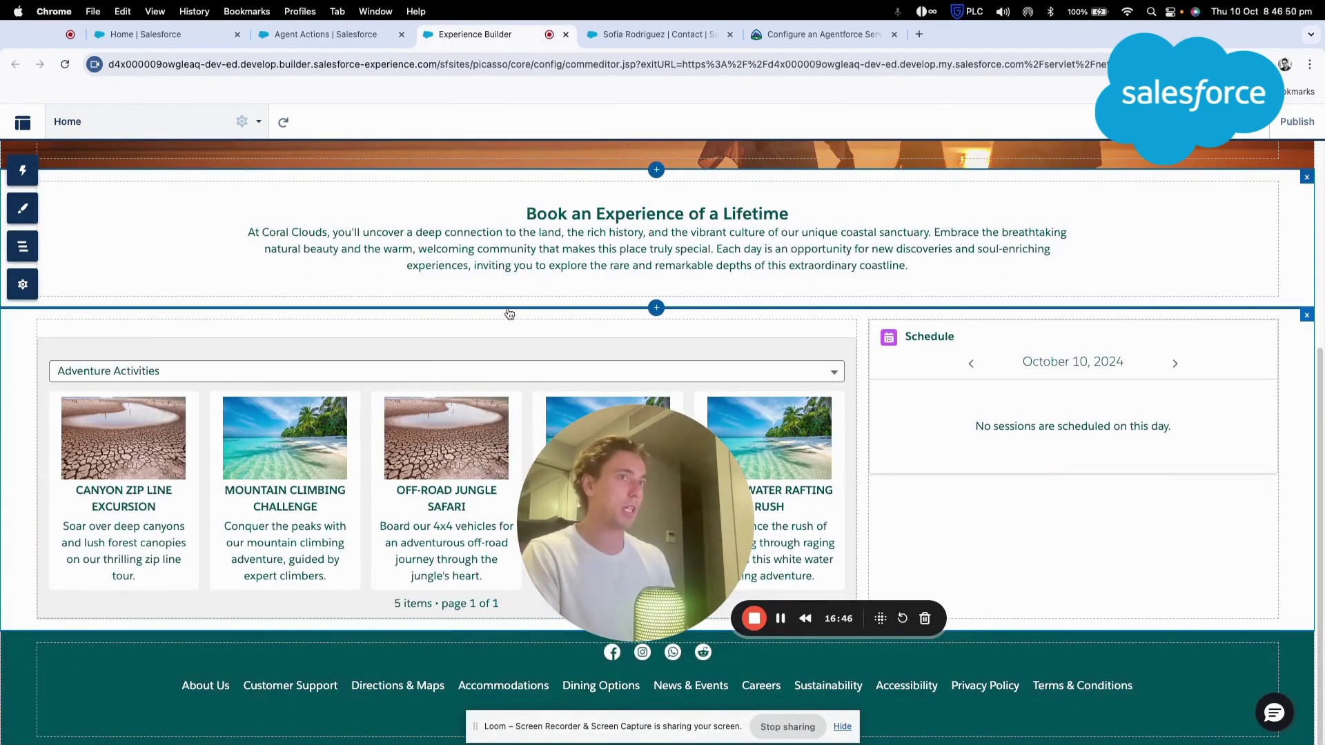
pyautogui.scroll(3, 474, 369)
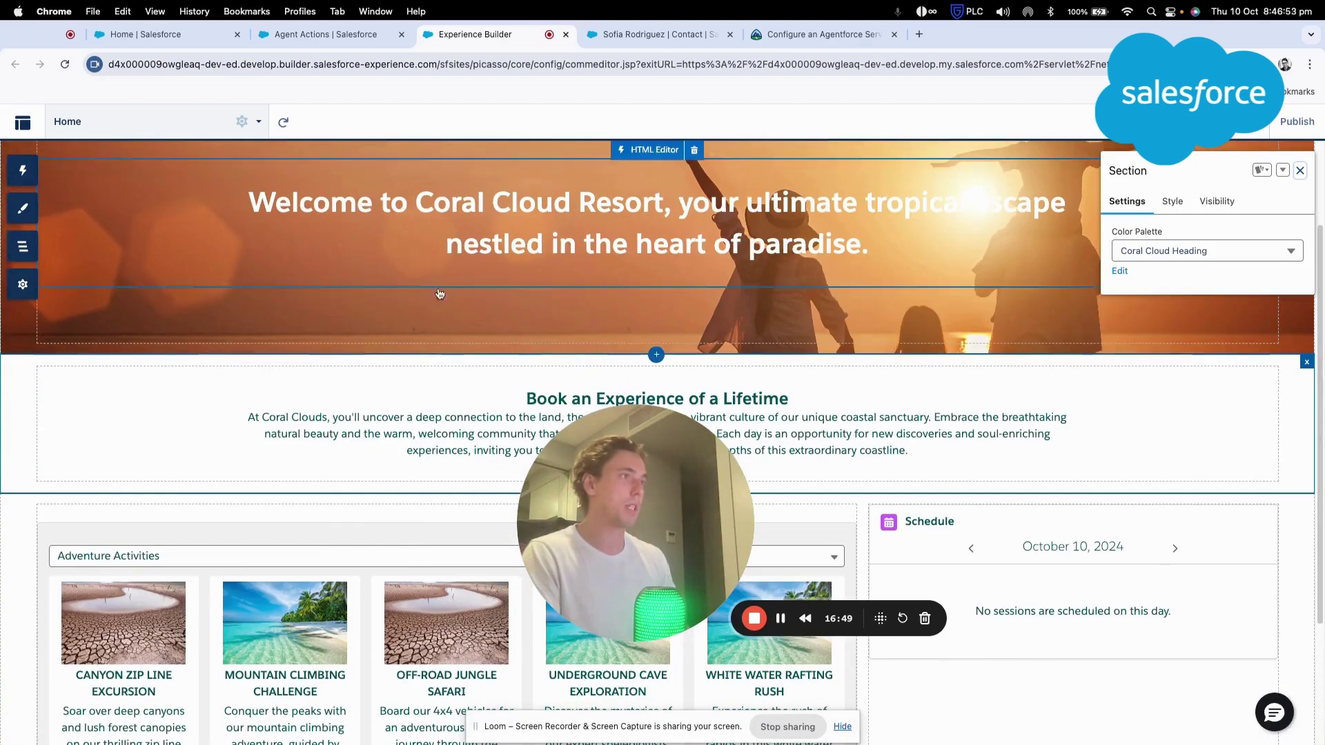
pyautogui.click(530, 345)
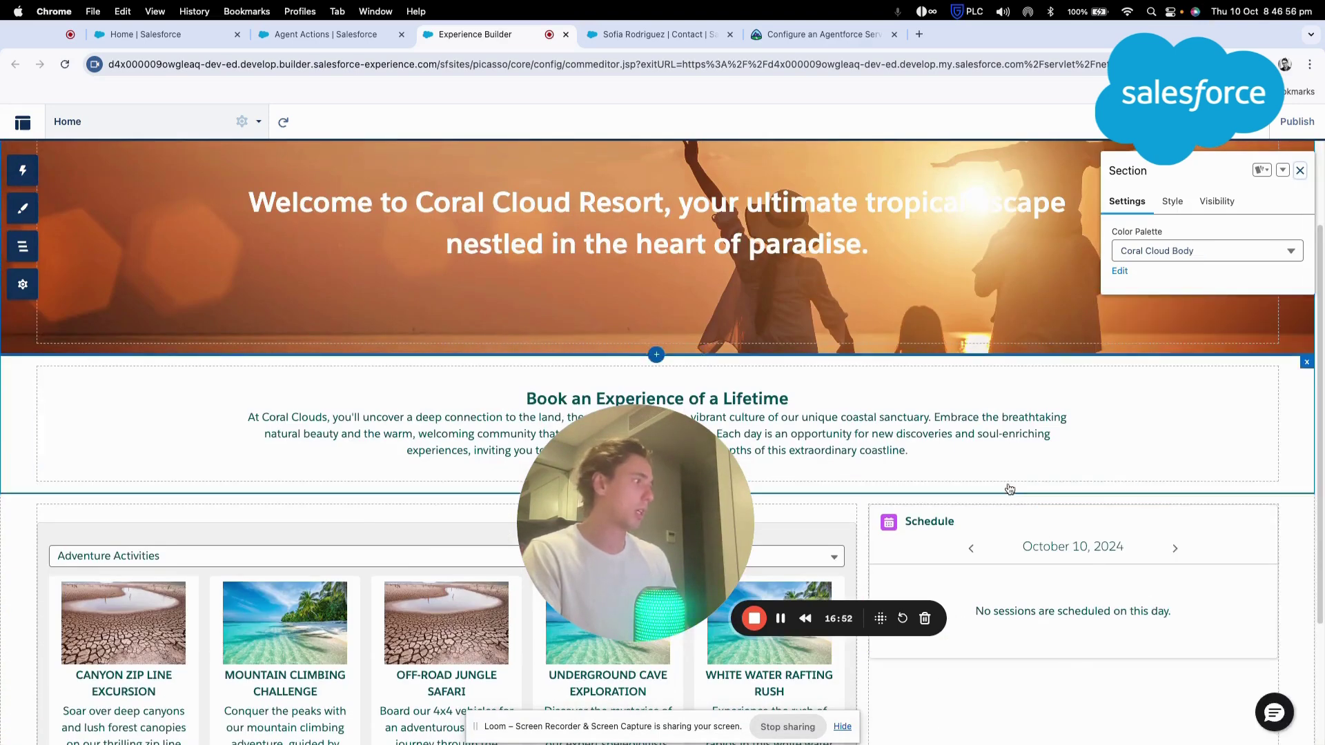
# - Place the Embedded Messaging component below the Book an Experience section
pyautogui.click(31, 181)
pyautogui.scroll(-10, 145, 449)
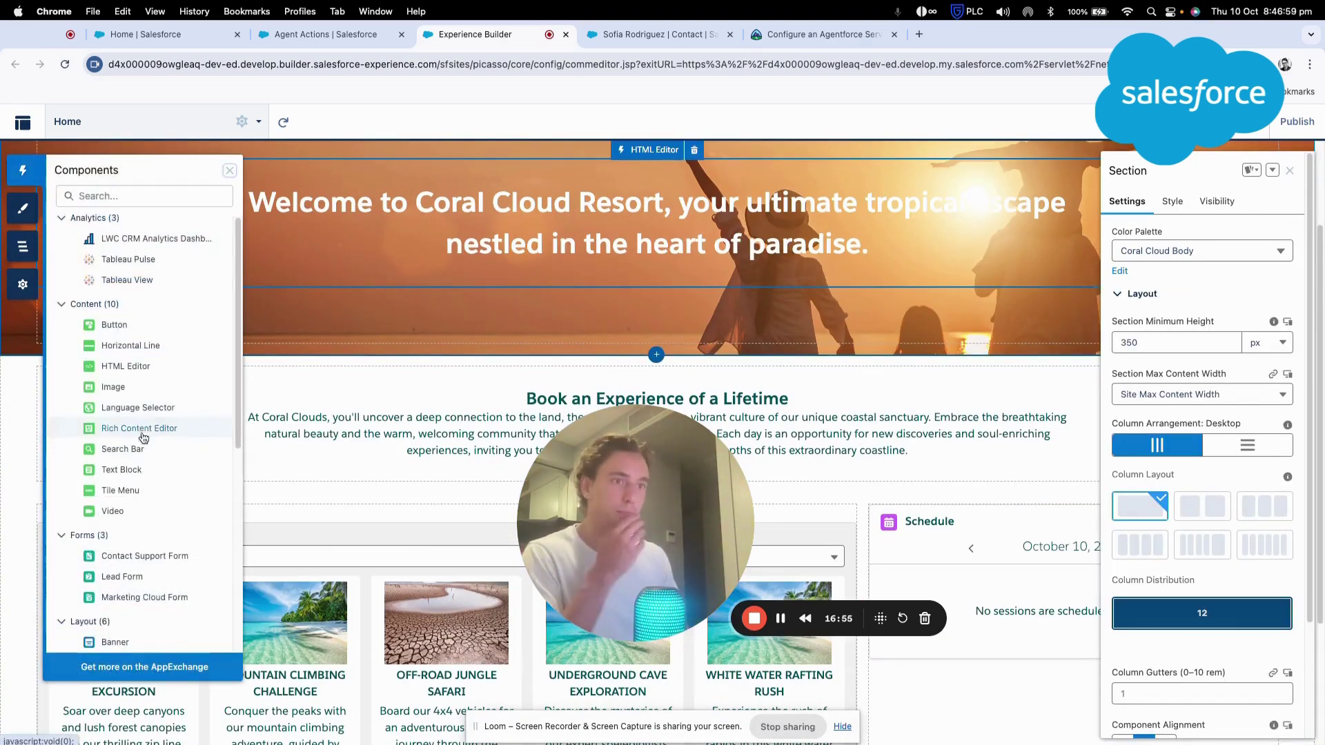
pyautogui.moveTo(177, 544); pyautogui.dragTo(418, 480)
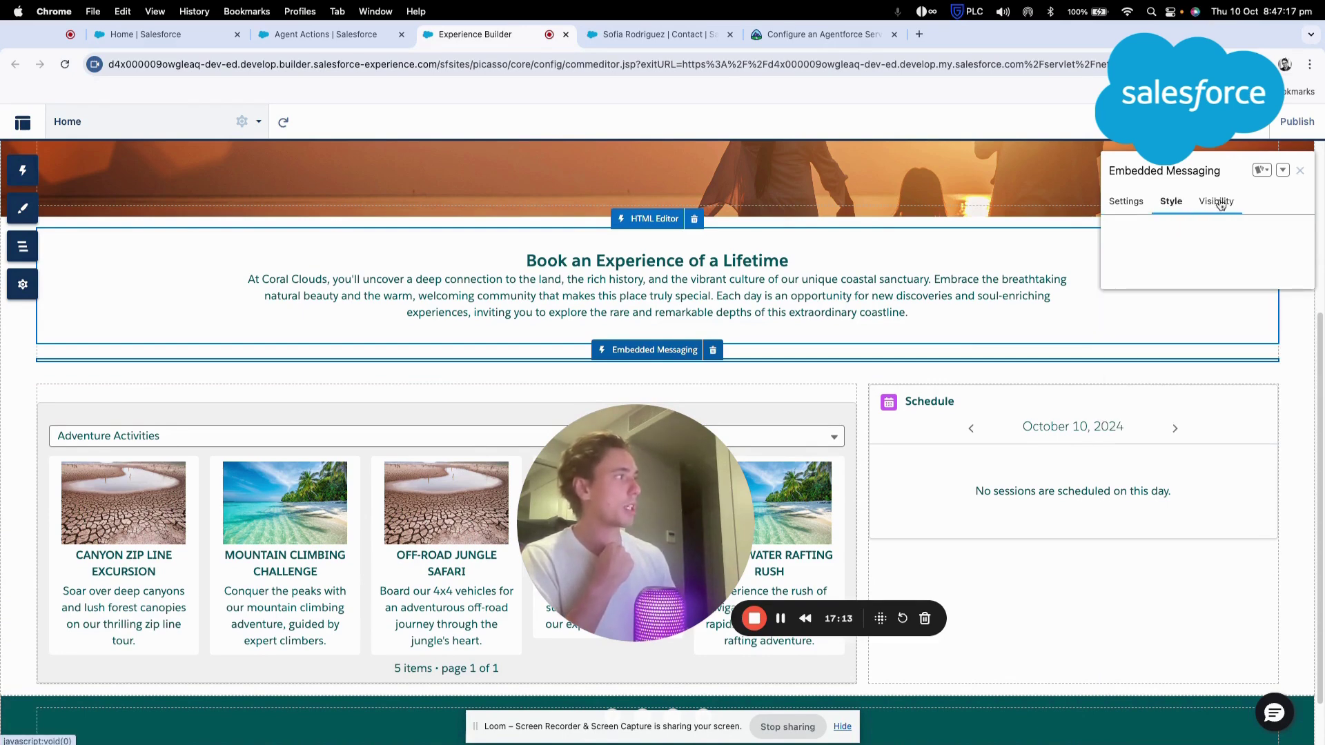
# - Publish the site and open the live coral-cloud site in a new tab
pyautogui.click(1301, 122)
pyautogui.click(856, 536)
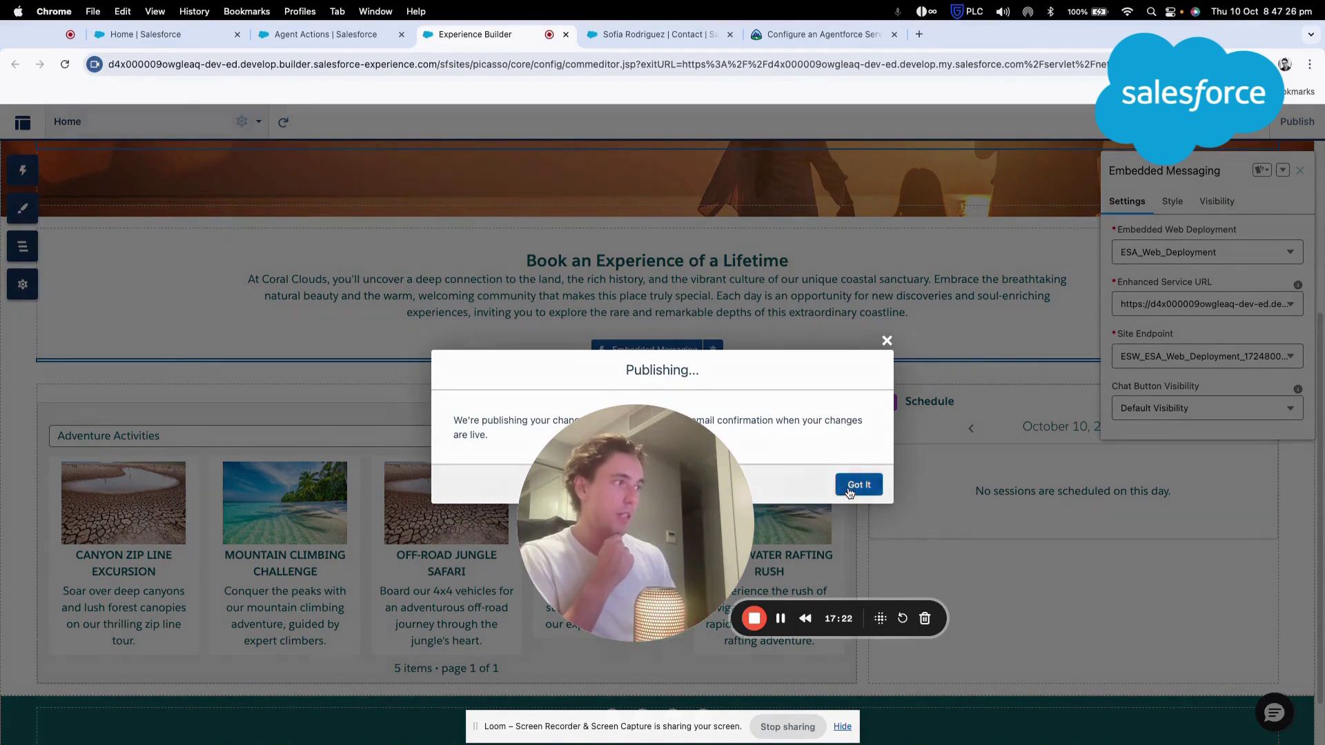
pyautogui.click(840, 491)
pyautogui.click(40, 128)
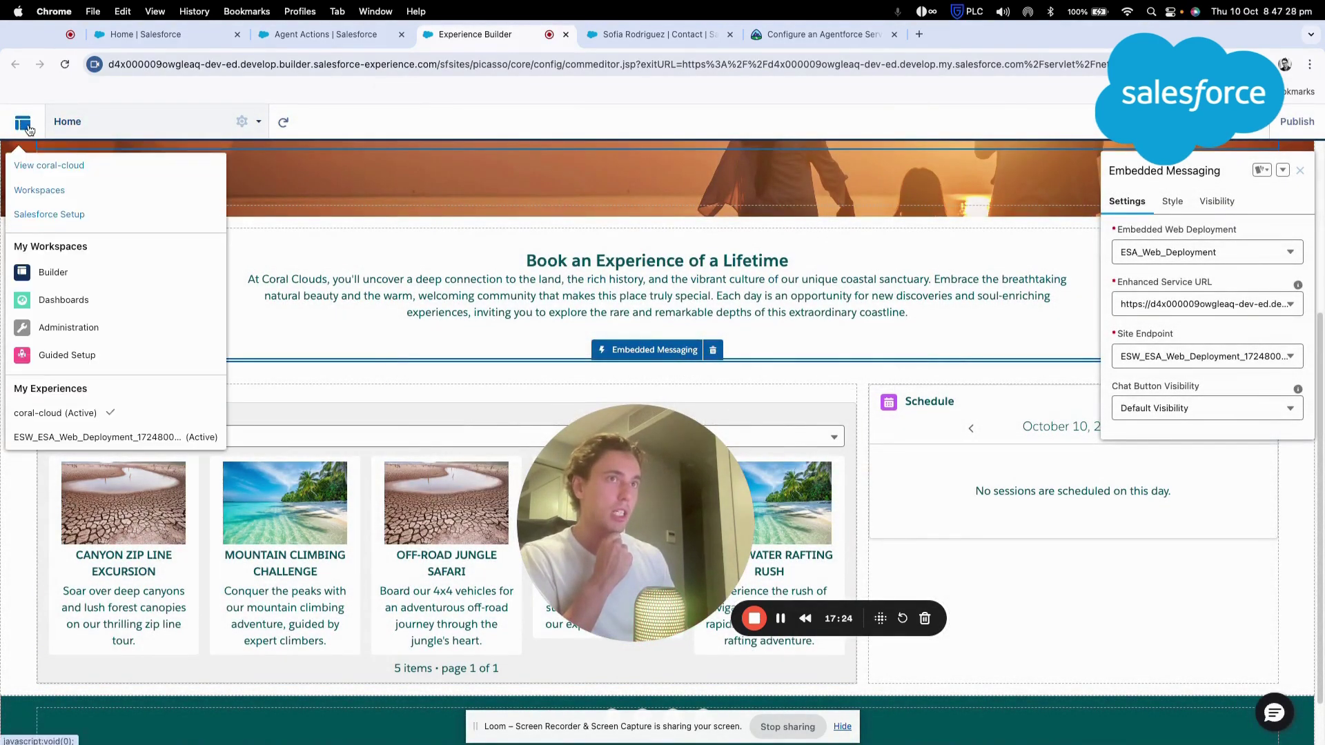
pyautogui.click(41, 167)
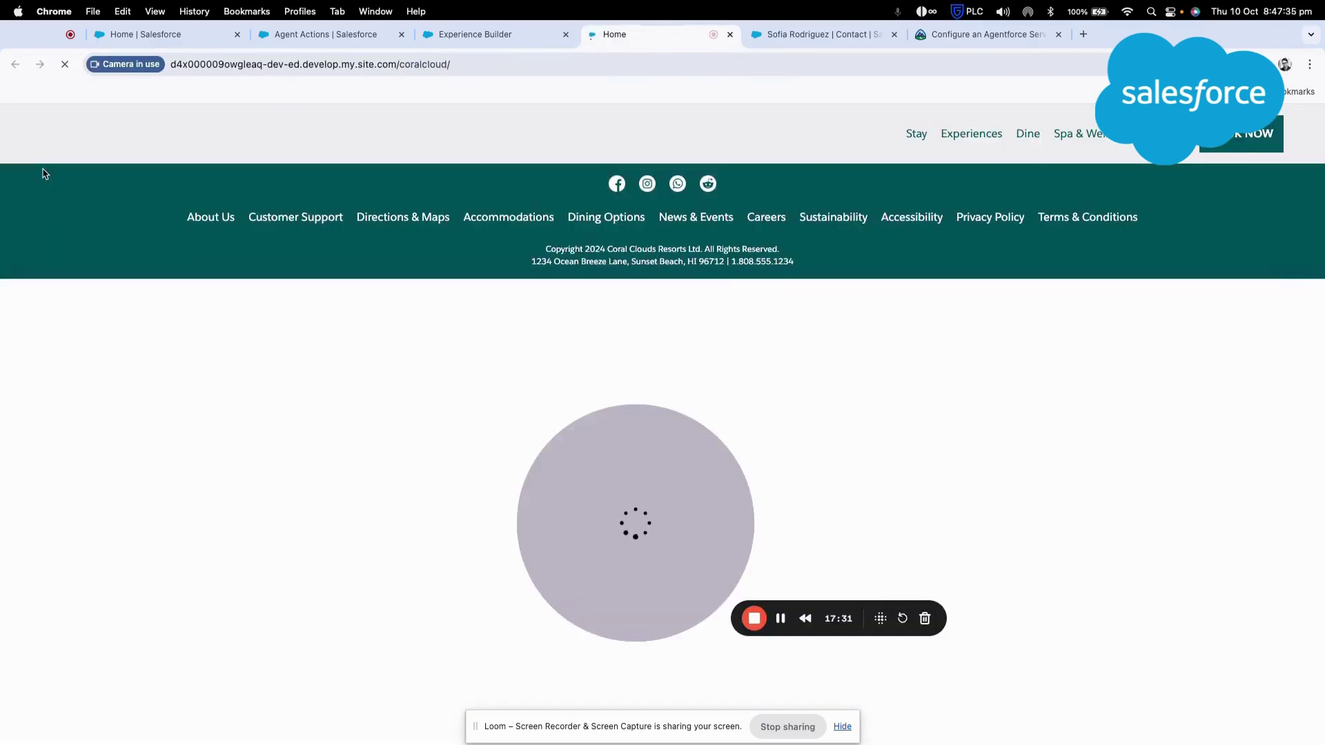
# - Open the site's agent chat and send the guest's name with a request to book an experience
pyautogui.moveTo(621, 482); pyautogui.dragTo(202, 523)
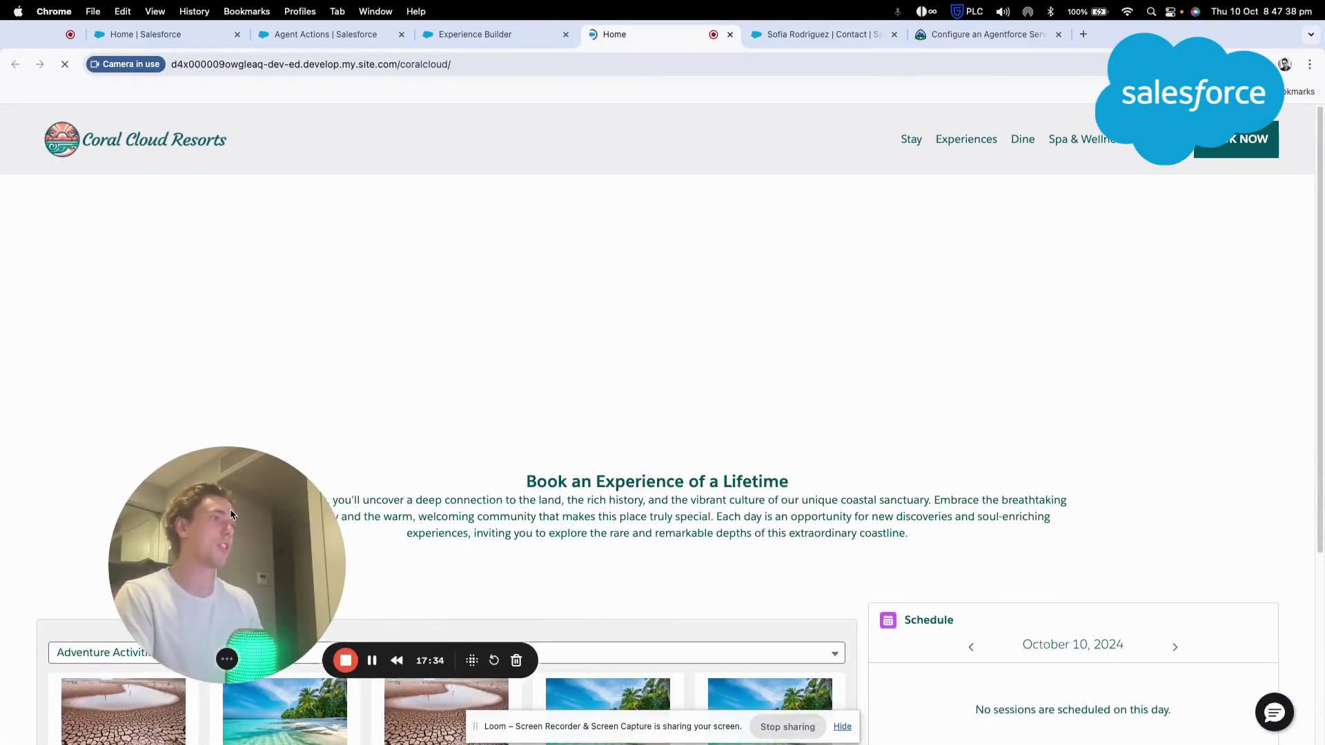
pyautogui.scroll(-5, 747, 476)
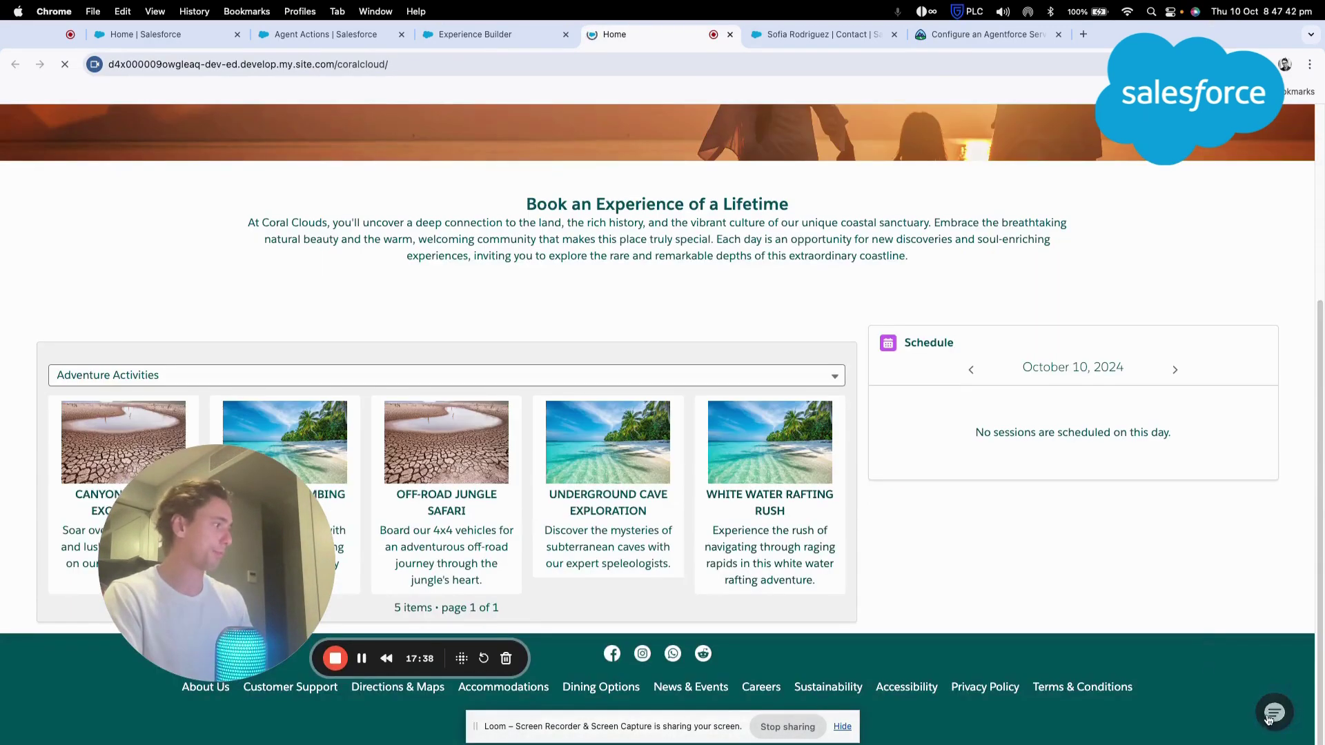
pyautogui.click(1268, 720)
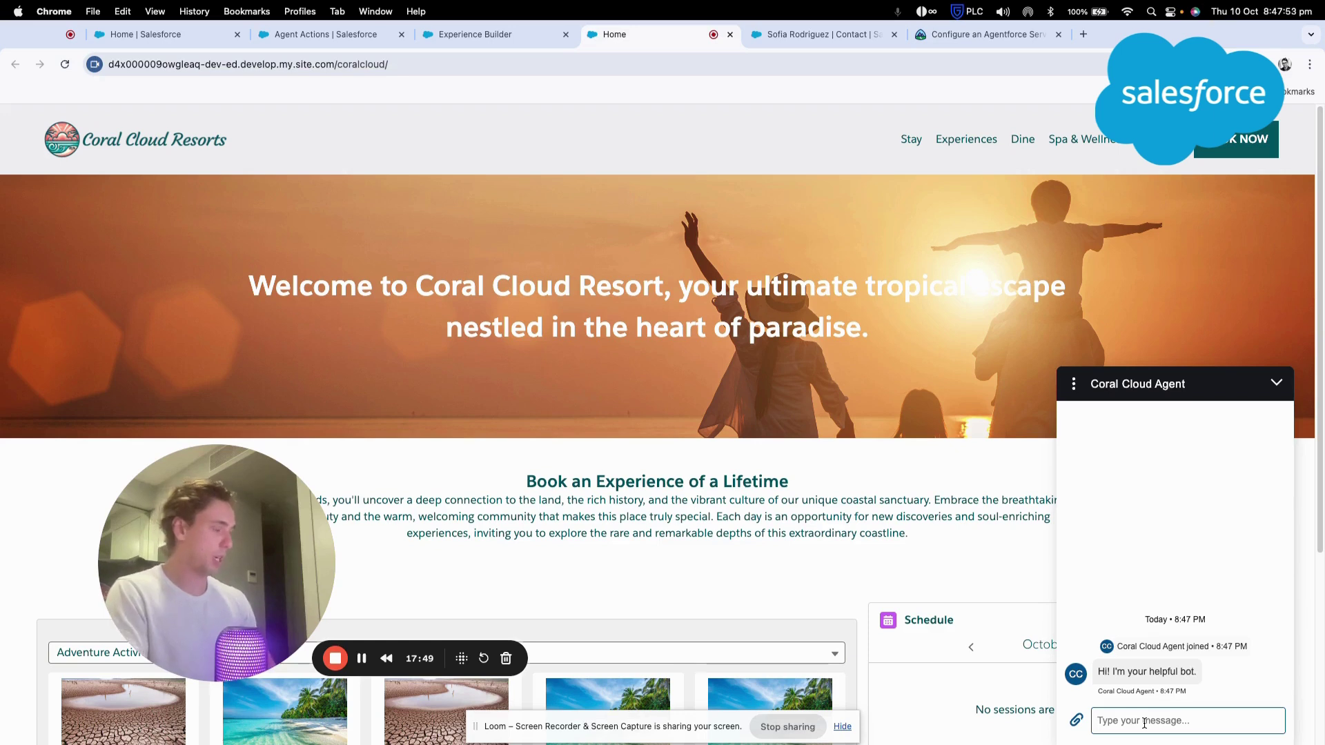
pyautogui.write('Hello my ')
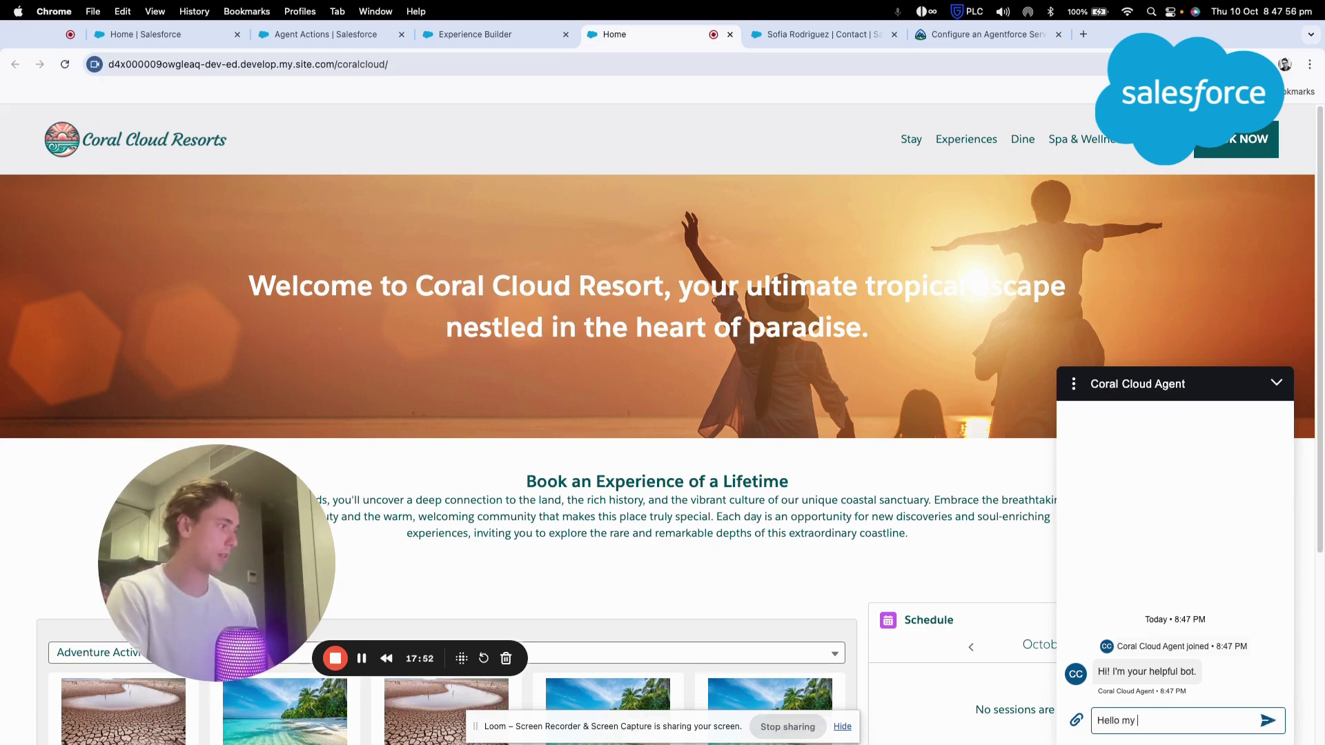
pyautogui.write('name is Sofia R')
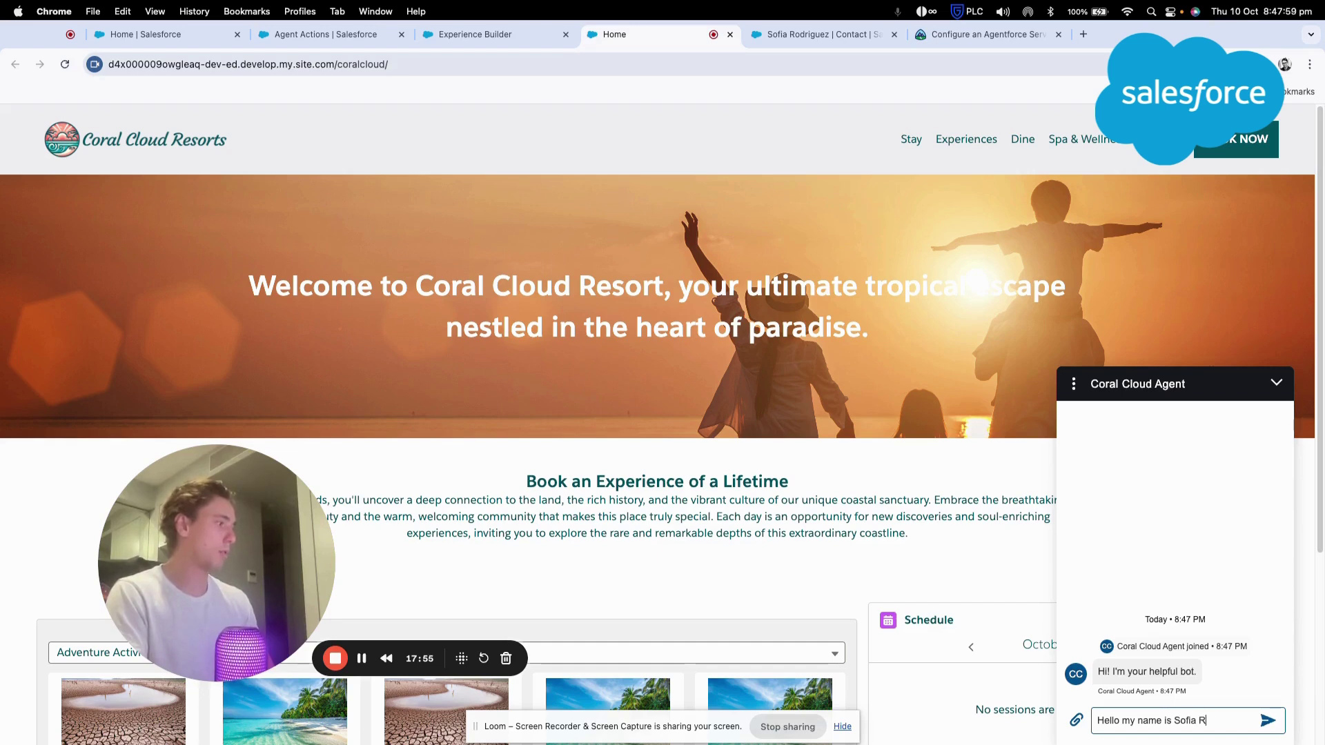
pyautogui.write('odriguez')
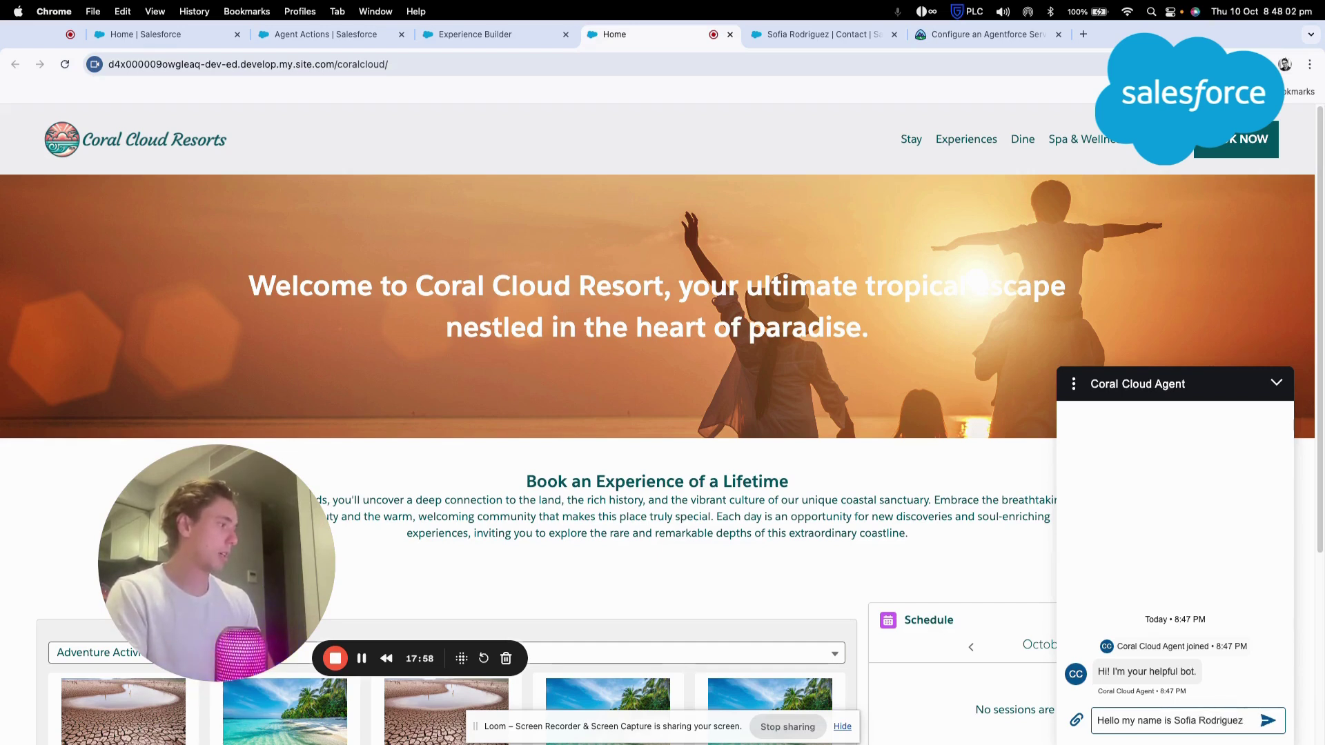
pyautogui.write(' and I would')
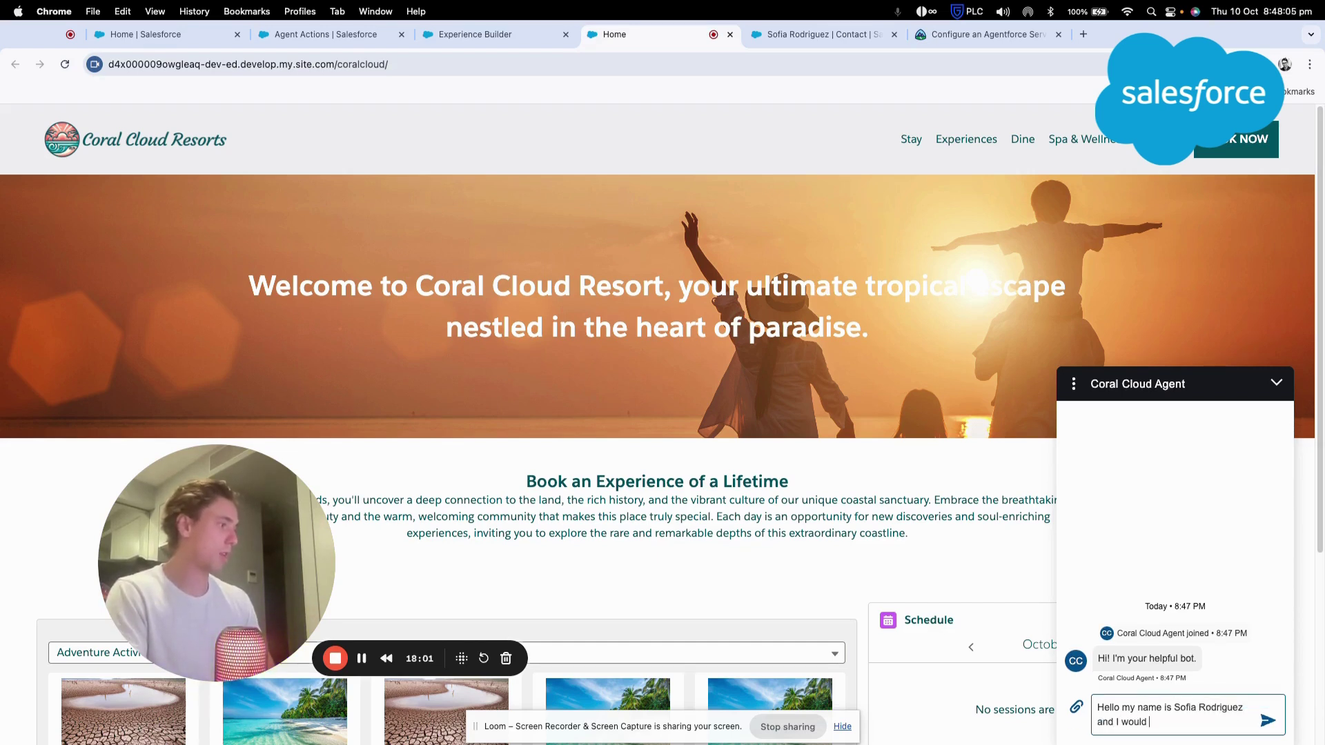
pyautogui.write(' like to bo')
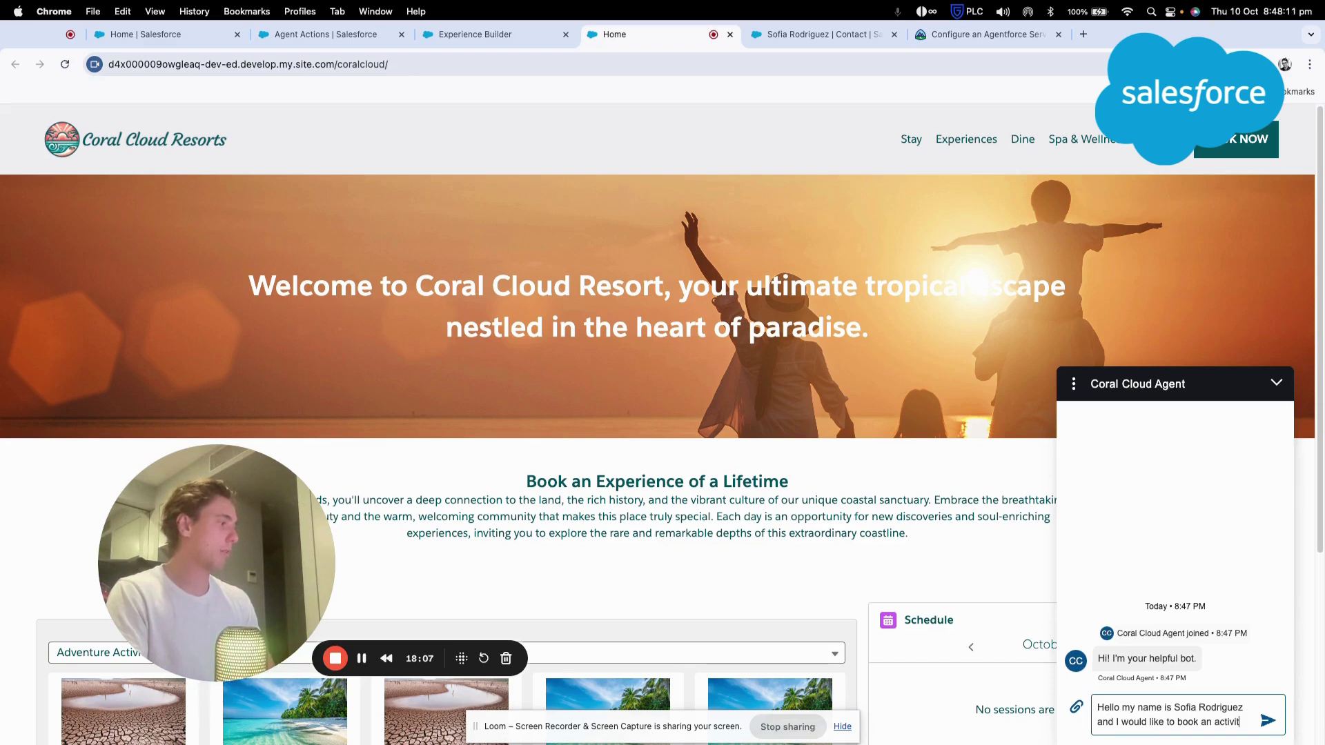
pyautogui.write('ok an experience.')
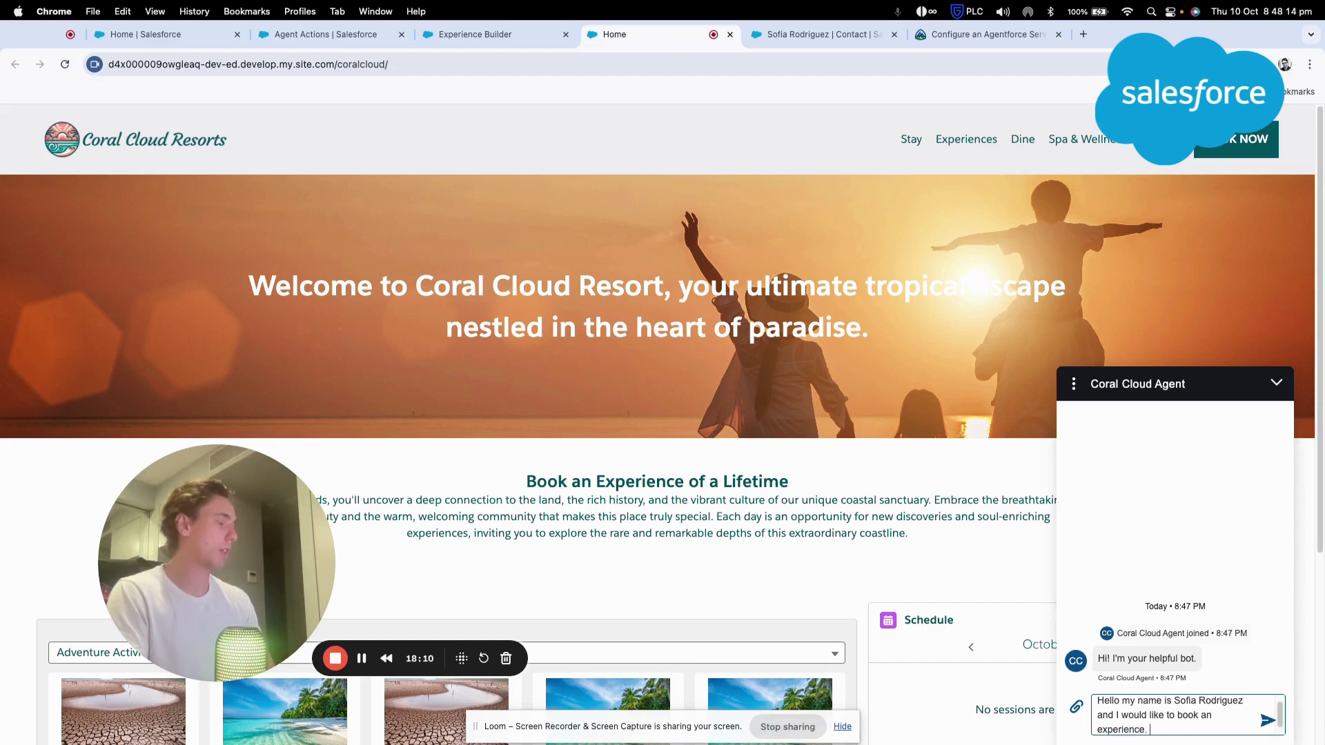
pyautogui.press('Return')
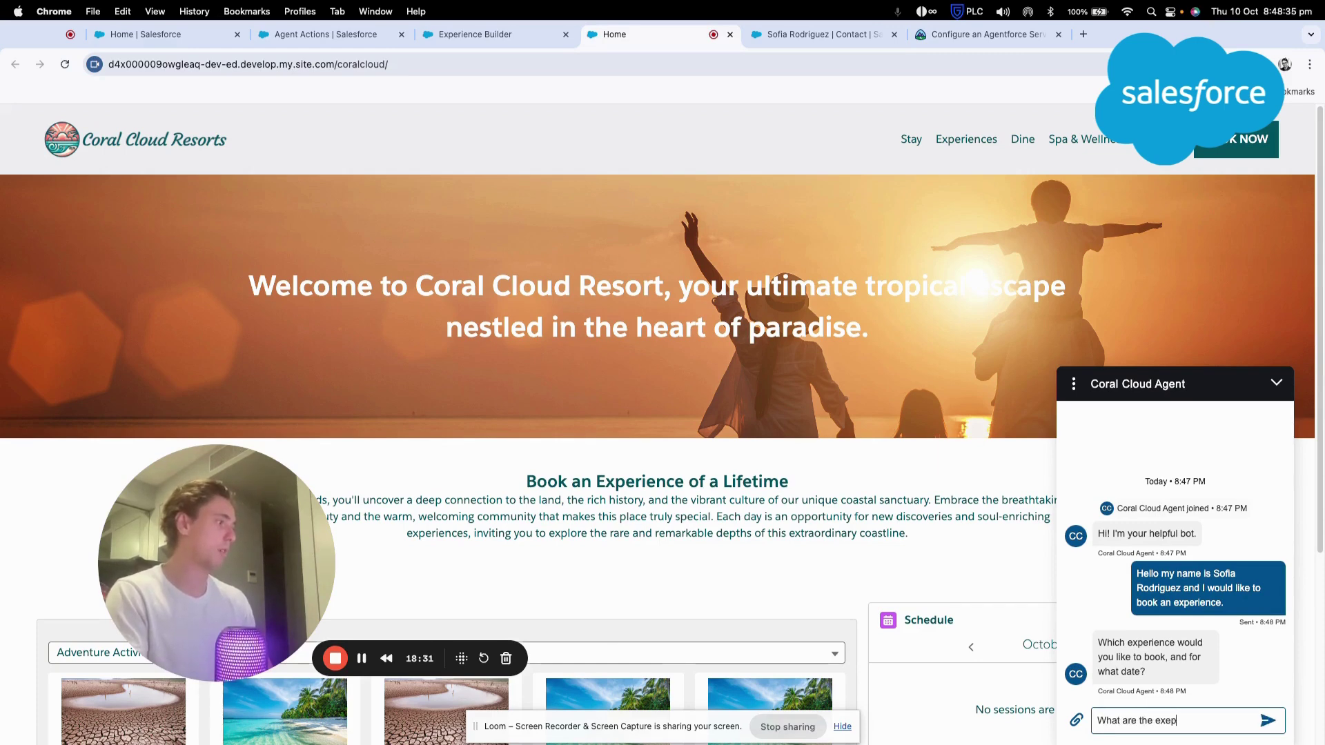
# - Ask the agent which experiences are available, then send 'Please Book the Yoga Class'
pyautogui.write('rience ')
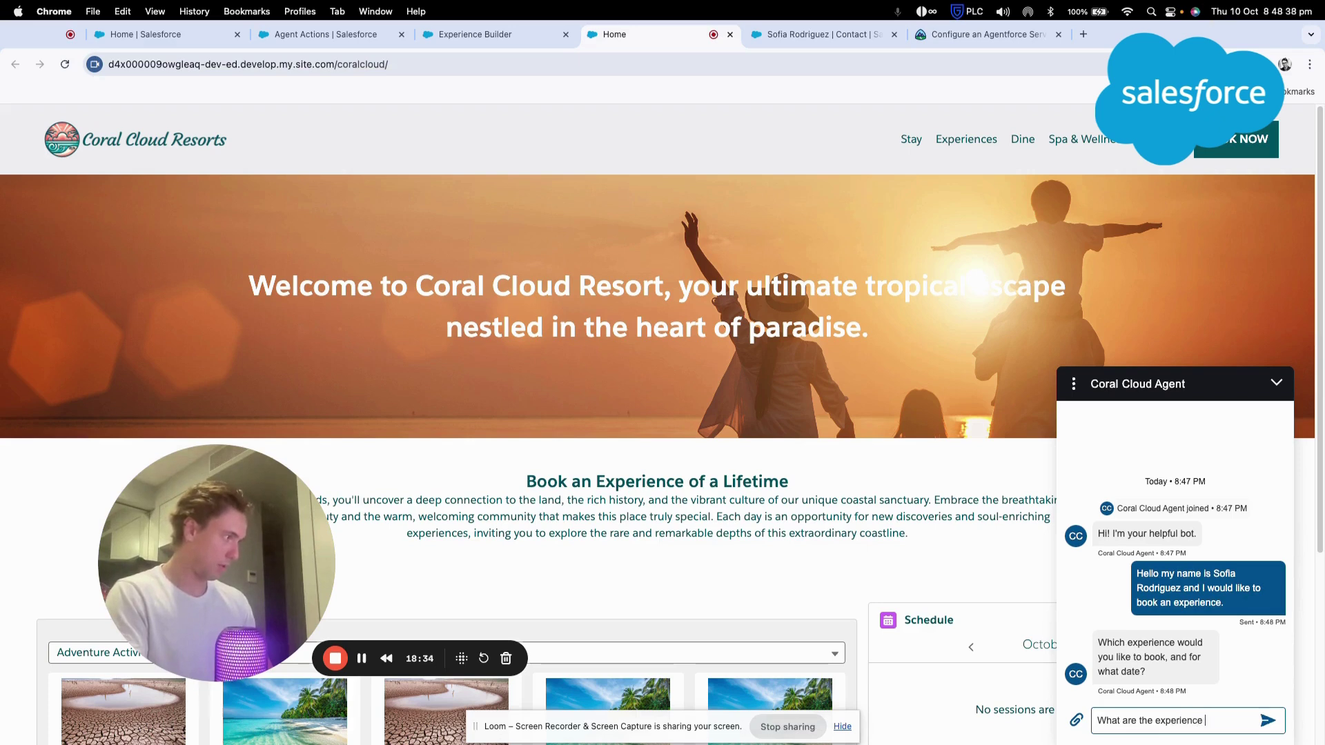
pyautogui.write('s available?')
pyautogui.press('Return')
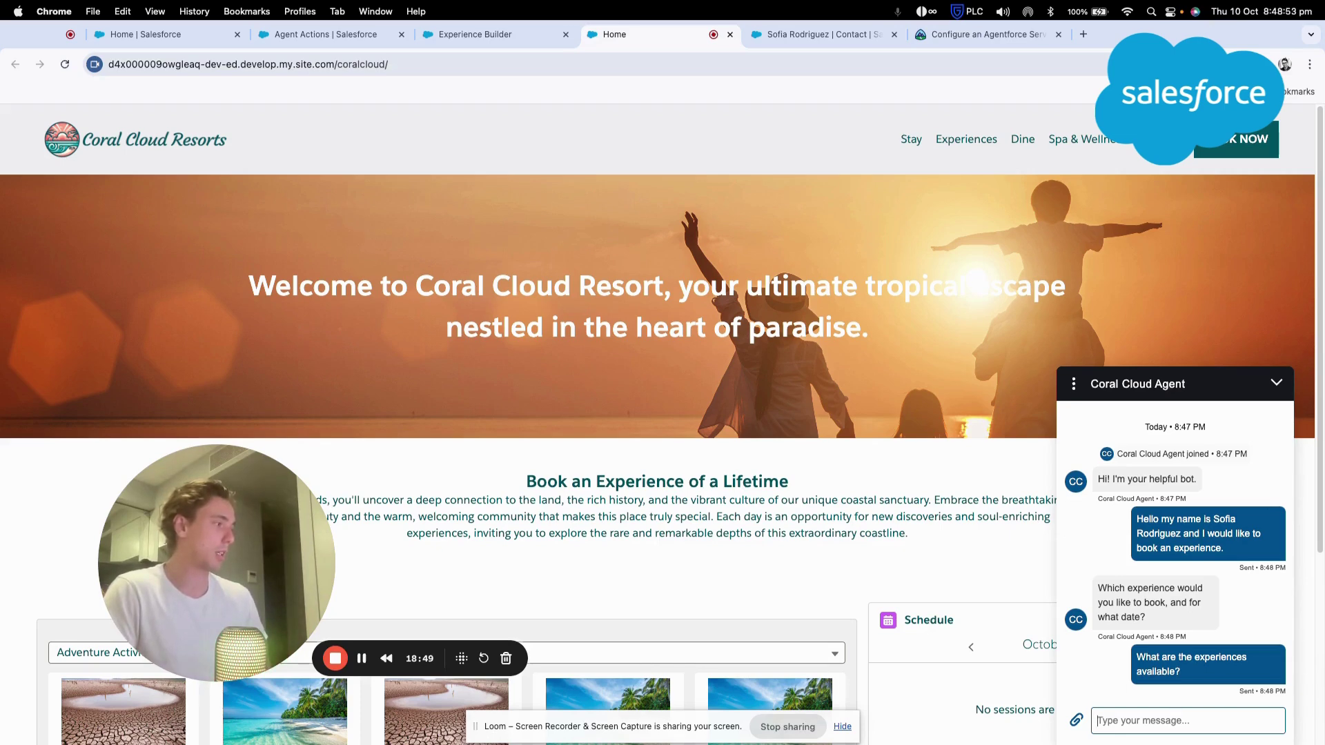
pyautogui.scroll(-1, 1273, 650)
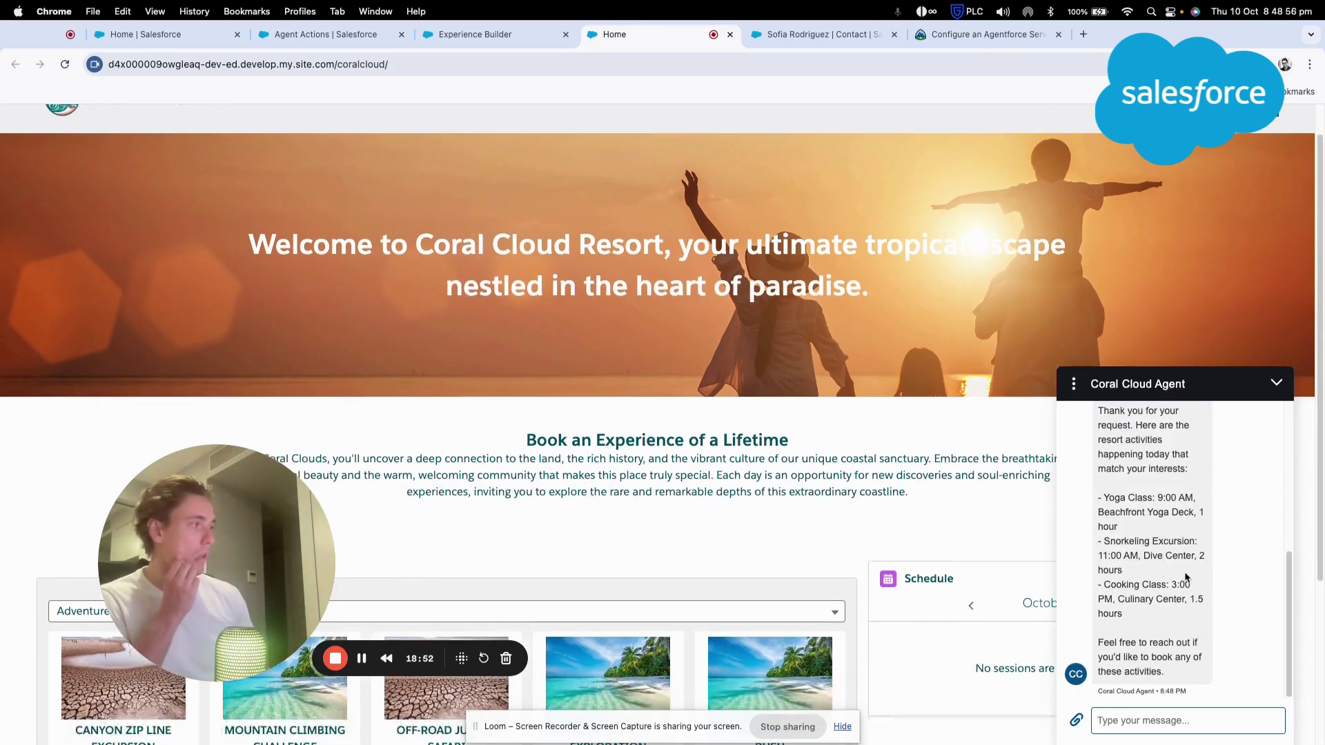
pyautogui.scroll(3, 1207, 669)
pyautogui.scroll(-3, 1137, 690)
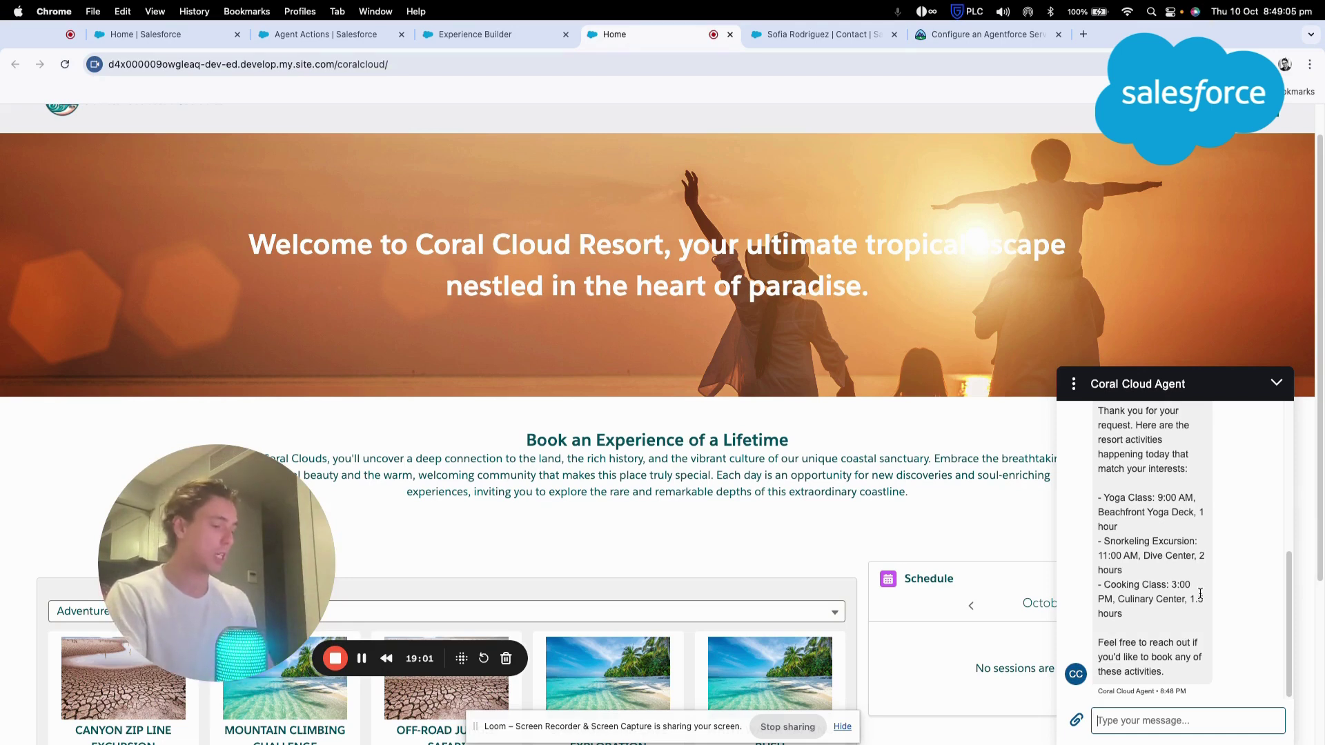
pyautogui.write('Please Book the Yoga')
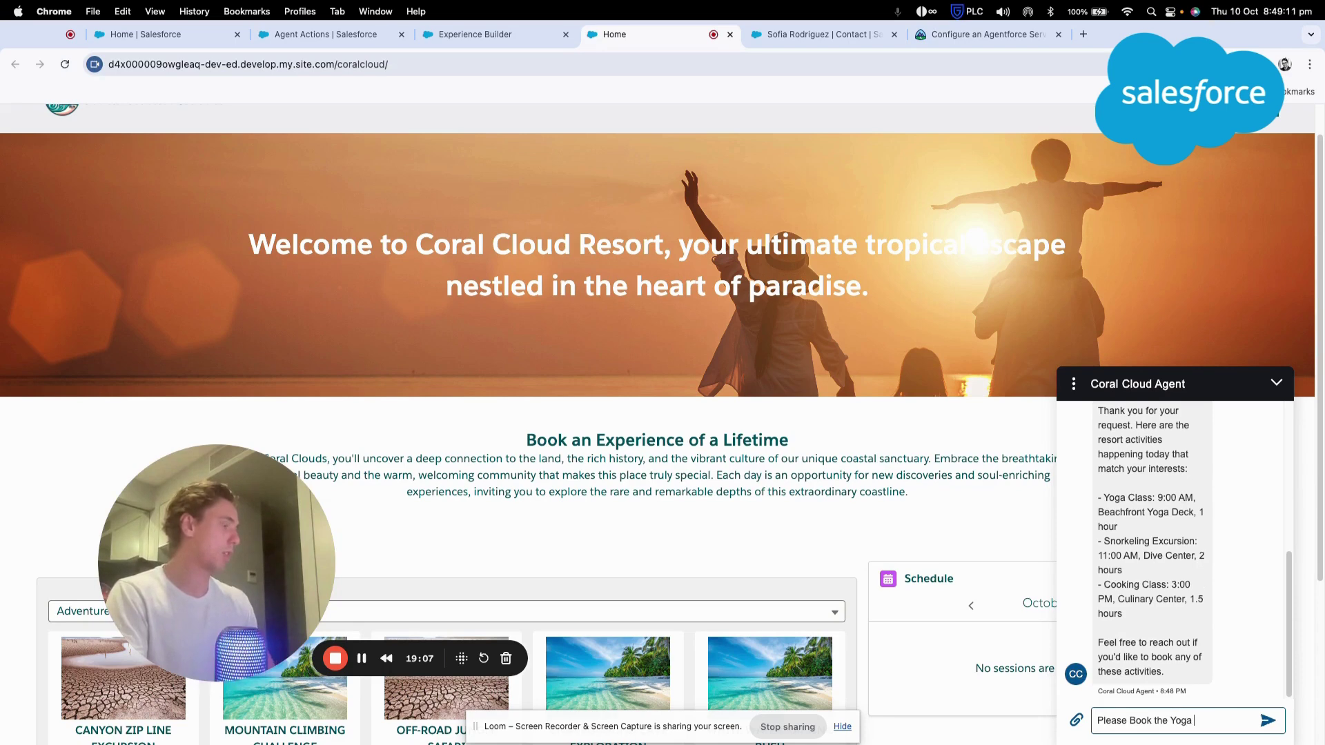
pyautogui.write(' Class for me')
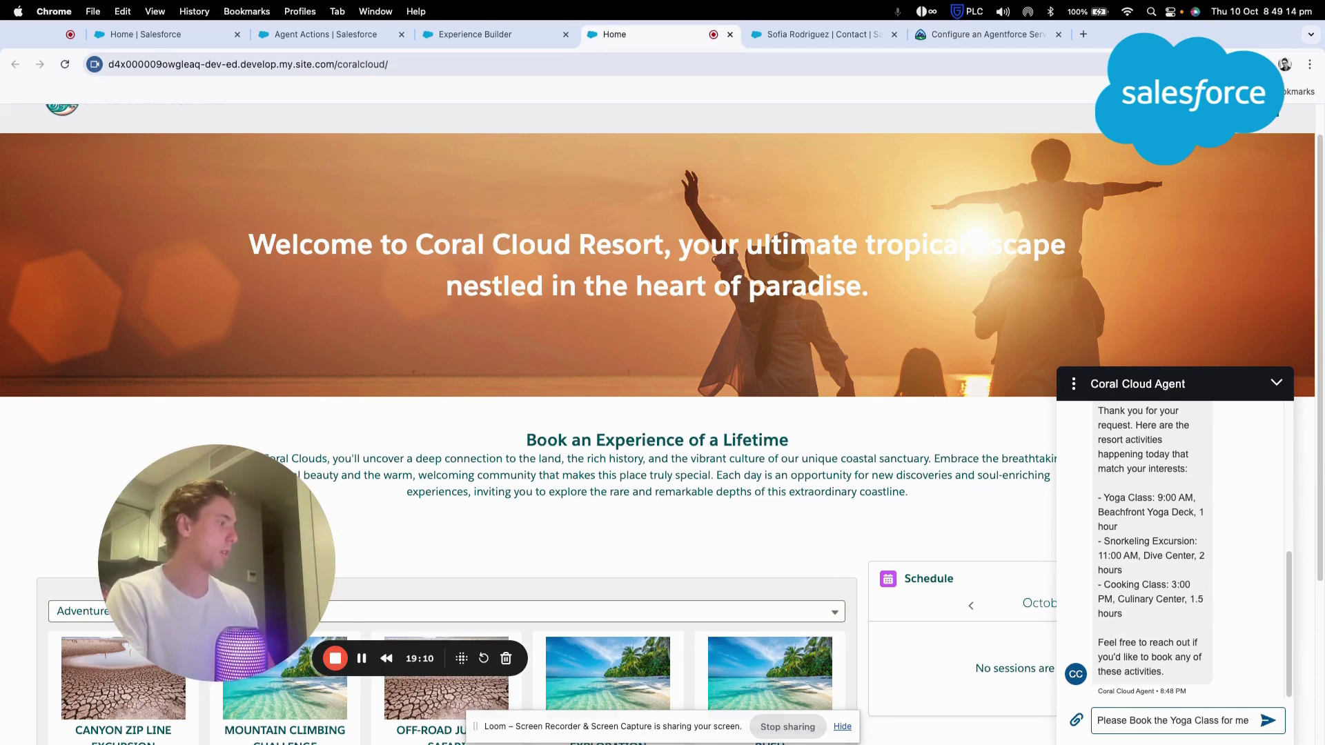
pyautogui.press('Return')
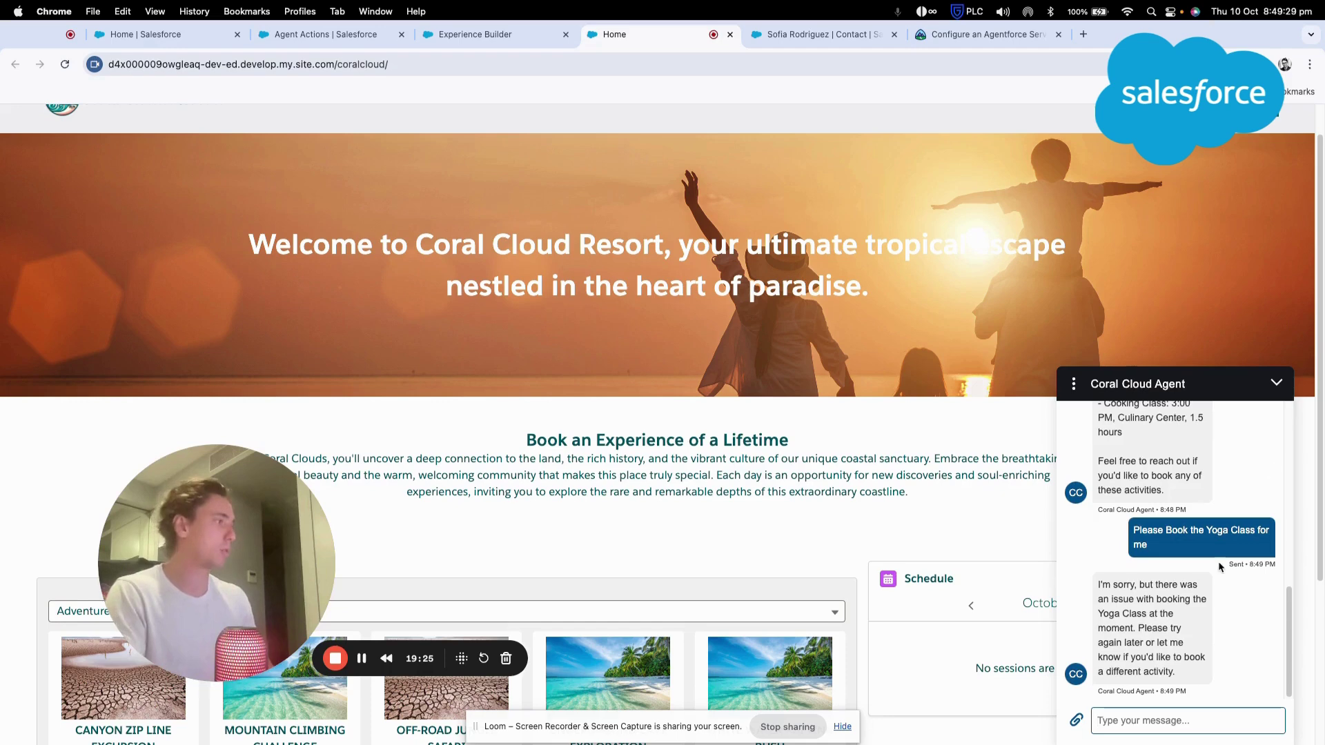
# - Send 'Please book the Cooking Class for 1 person' to the chat agent
pyautogui.scroll(-2, 1219, 567)
pyautogui.scroll(2, 1208, 573)
pyautogui.moveTo(1108, 488); pyautogui.dragTo(1125, 487)
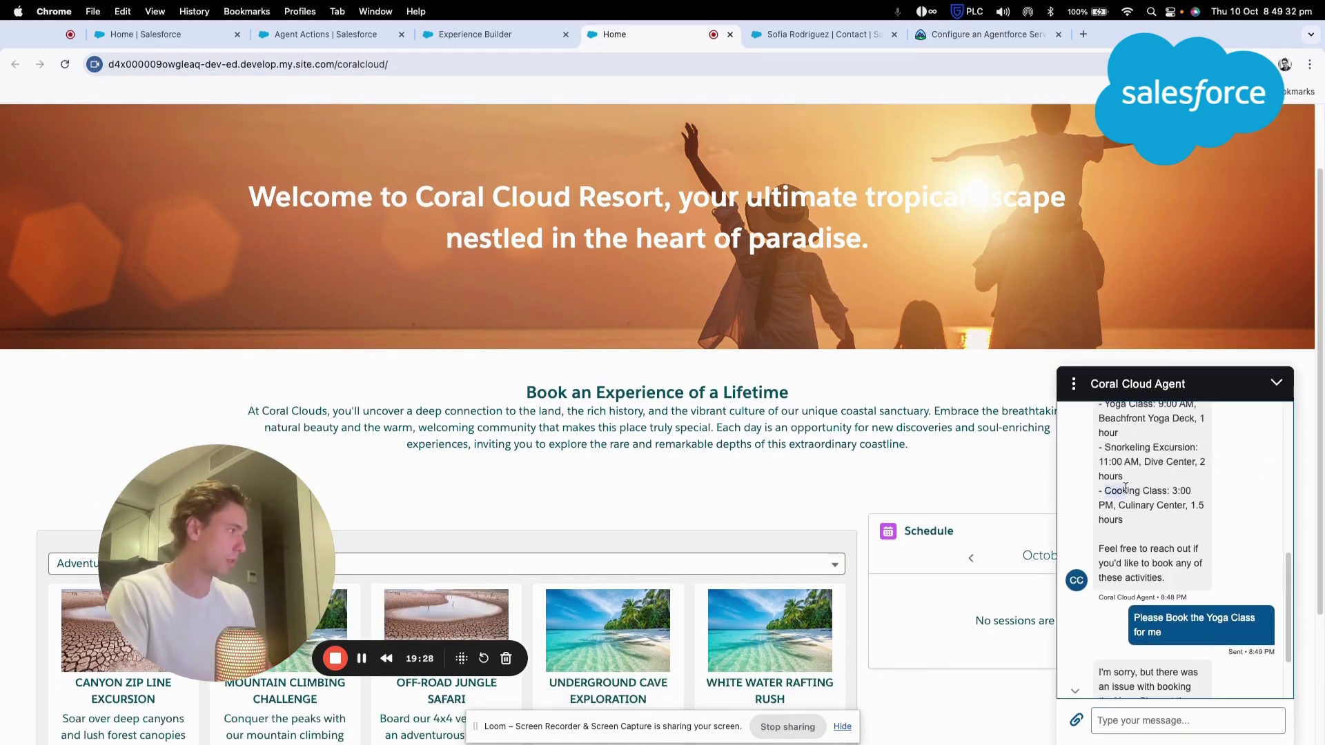
pyautogui.scroll(-2, 1150, 549)
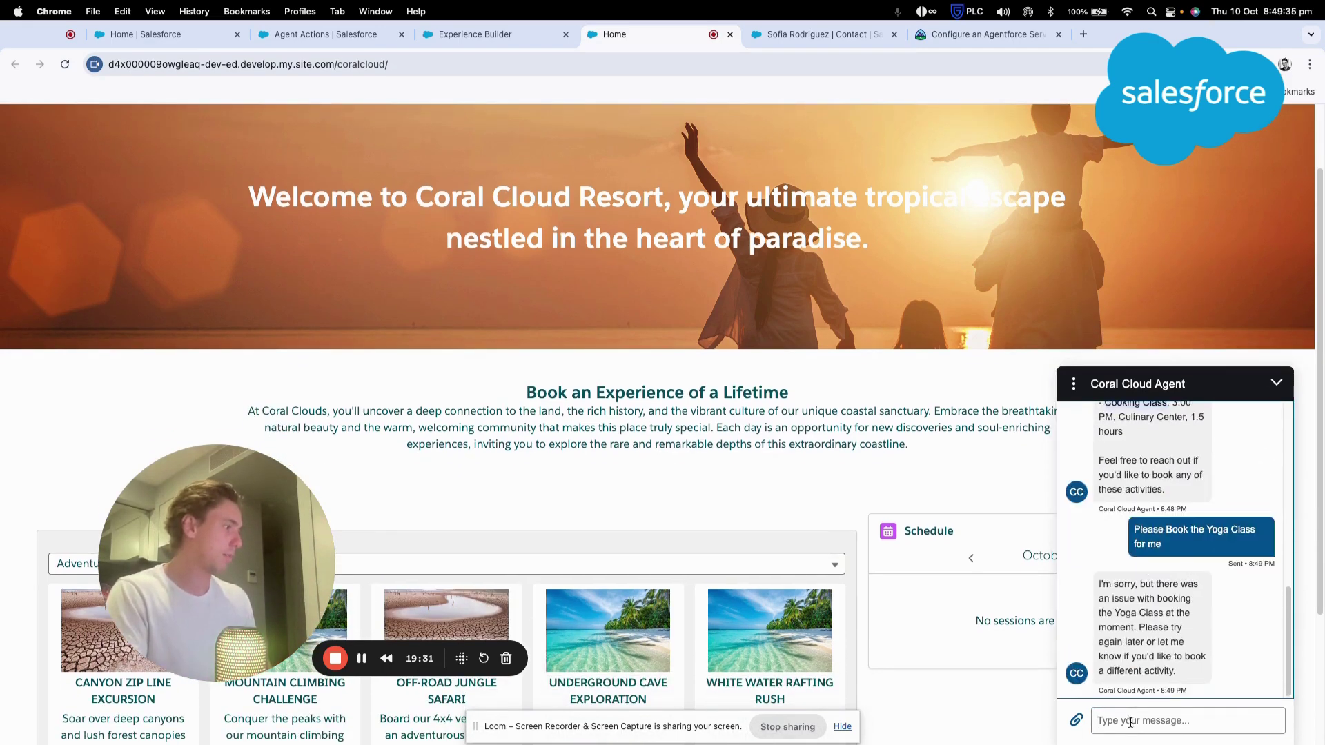
pyautogui.click(1130, 723)
pyautogui.write('Please boo')
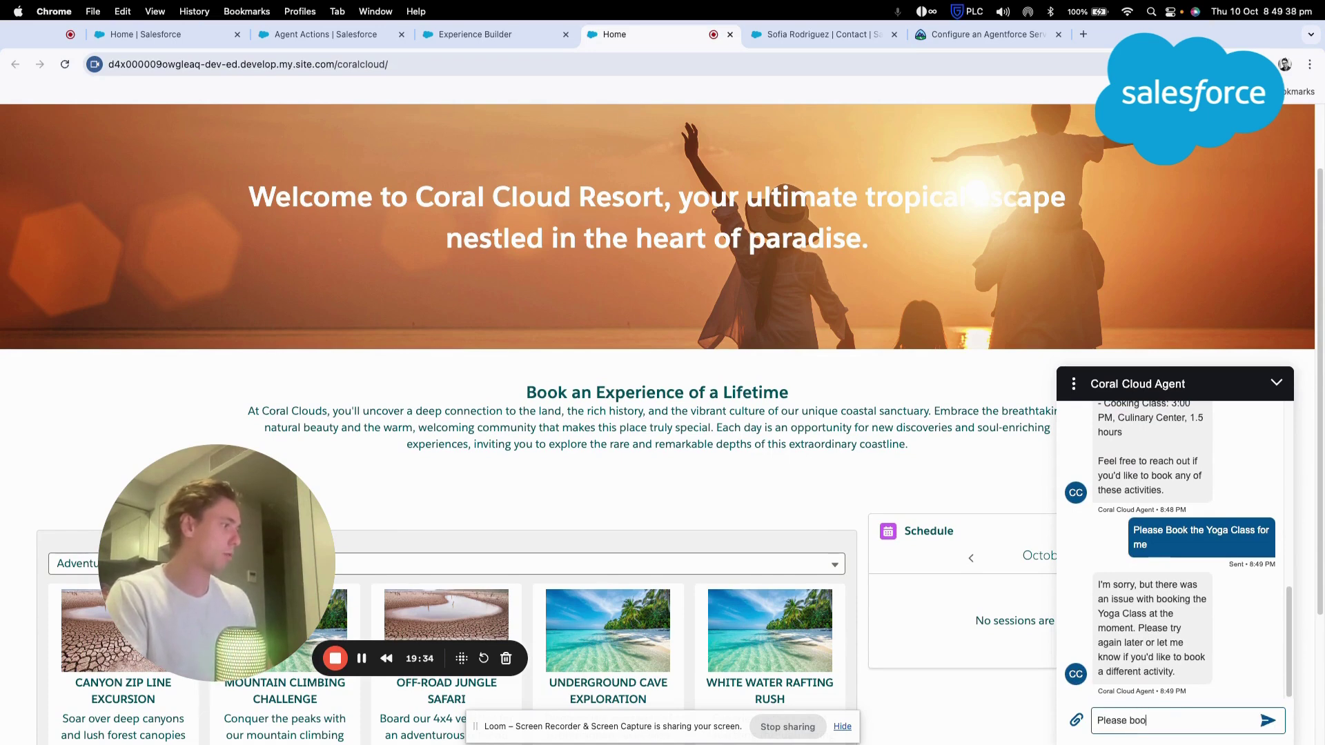
pyautogui.write('k the Cooking Class for')
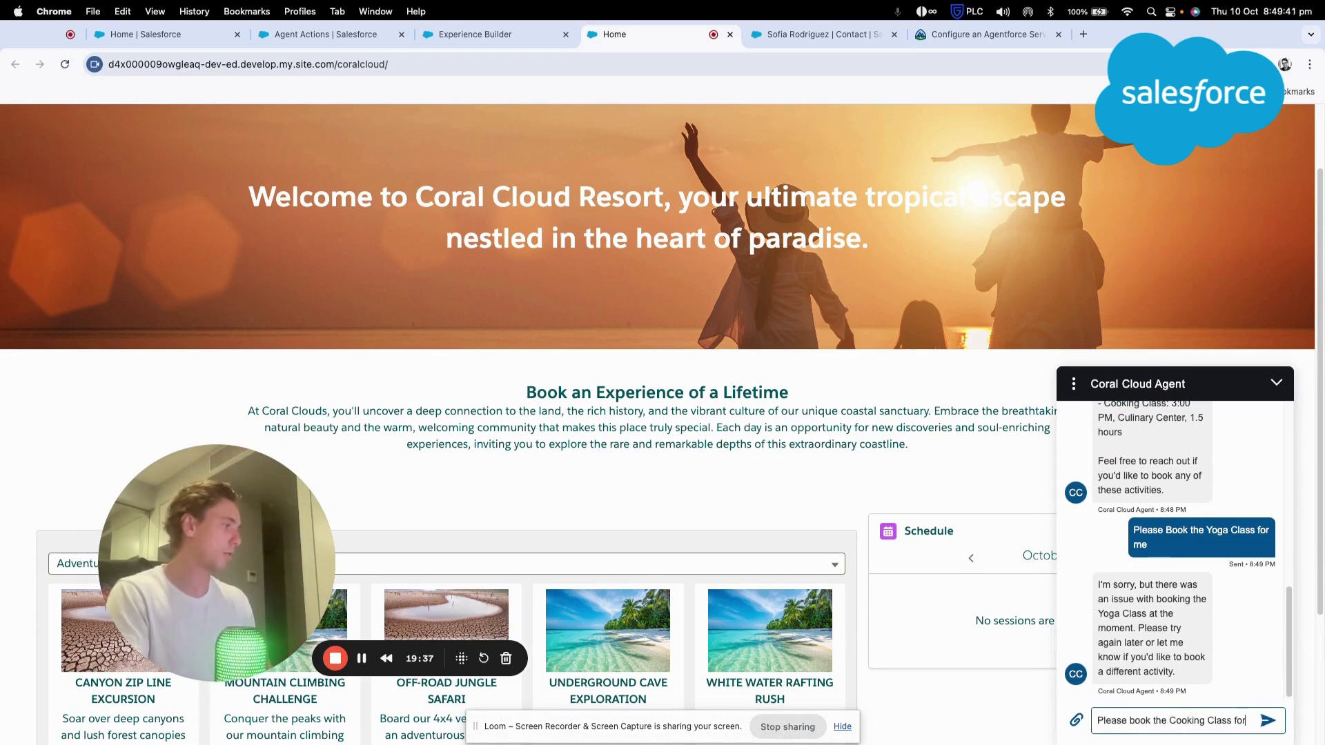
pyautogui.write(' 1 person.')
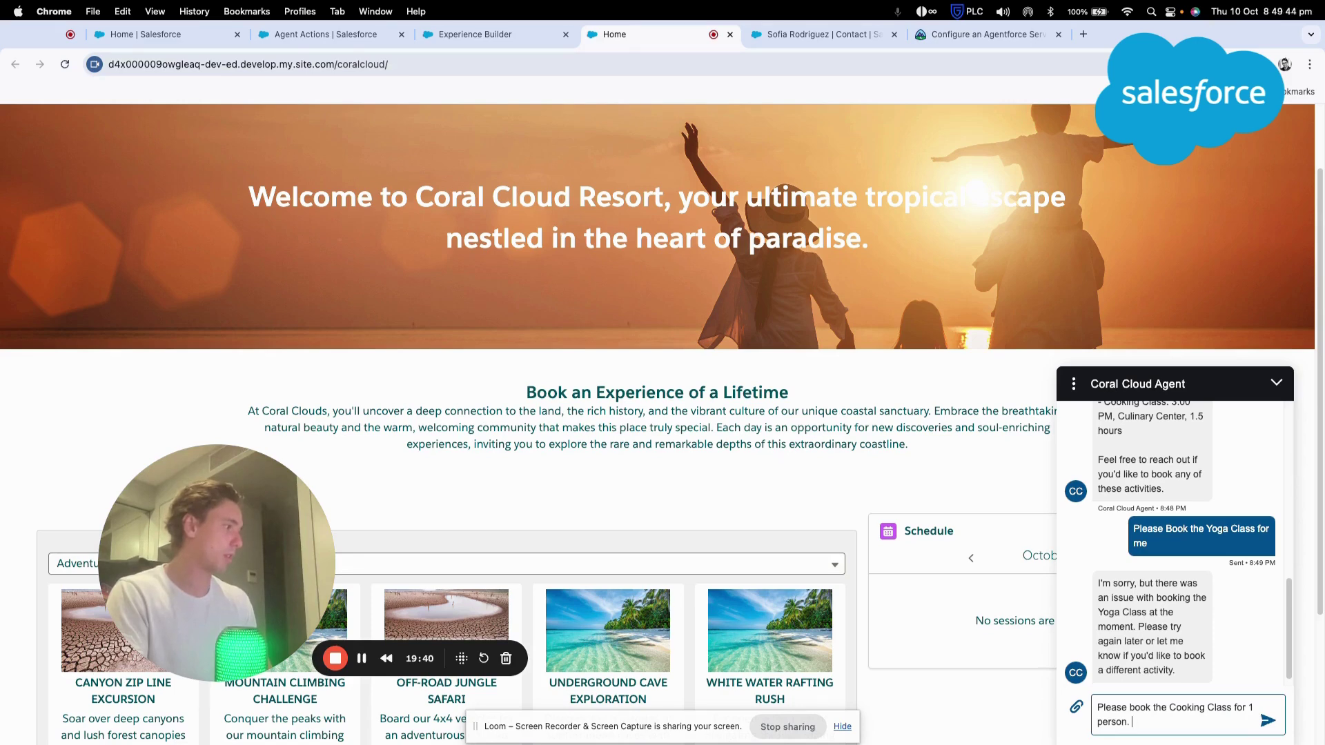
pyautogui.press('Return')
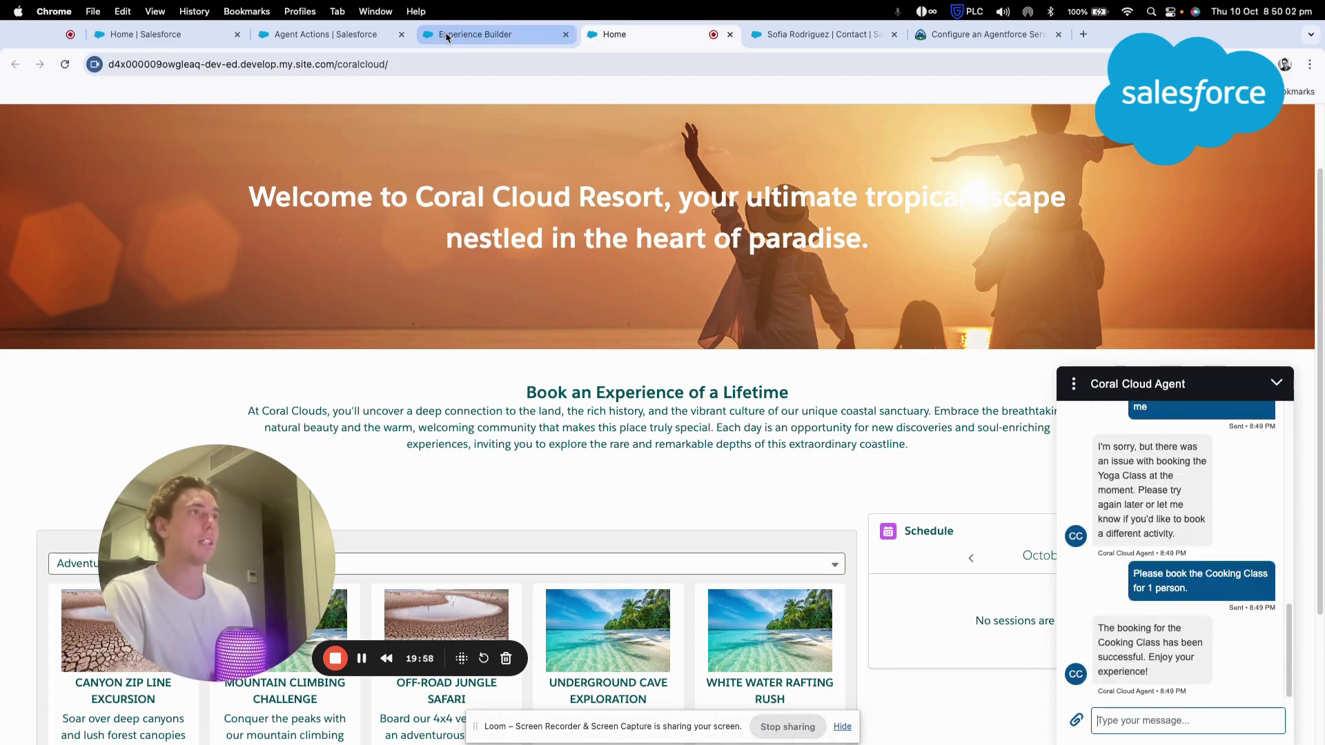
# - Open the contact's record in the Salesforce org and show its Related tab
pyautogui.click(148, 35)
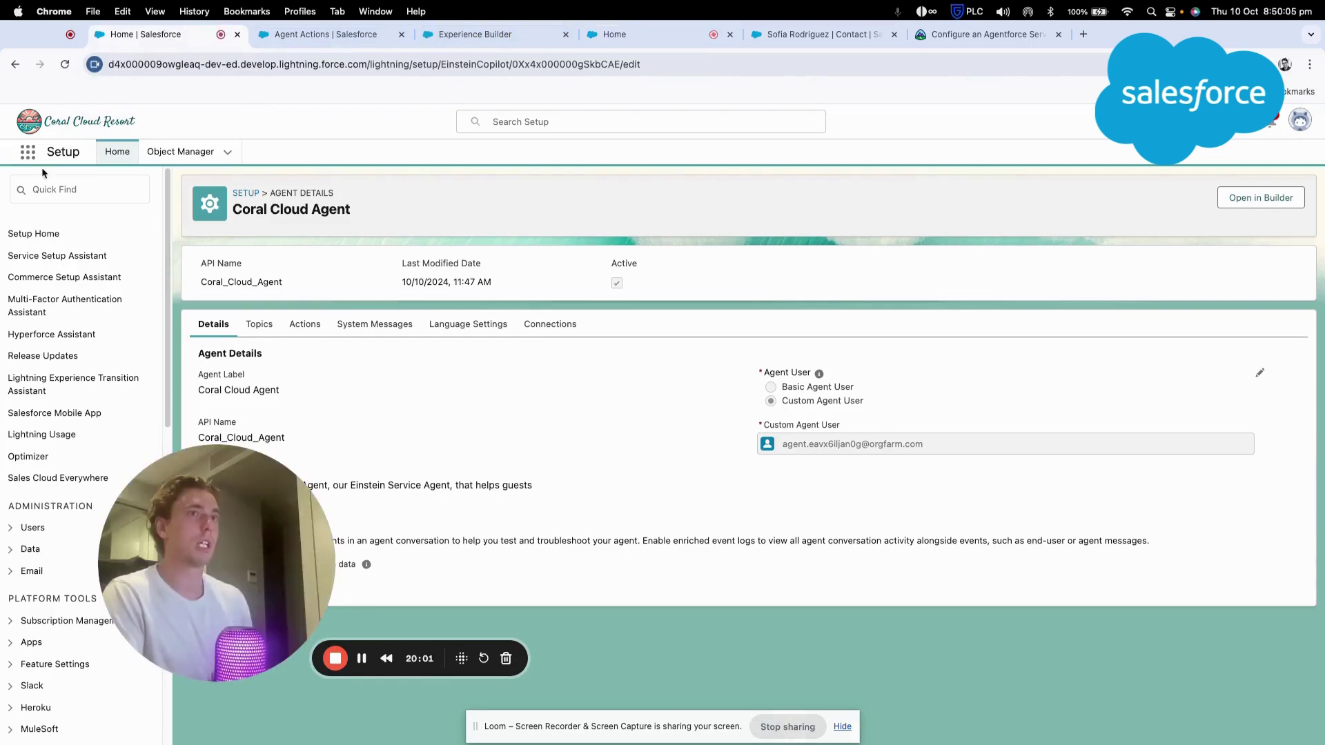
pyautogui.click(814, 35)
pyautogui.scroll(-6, 607, 473)
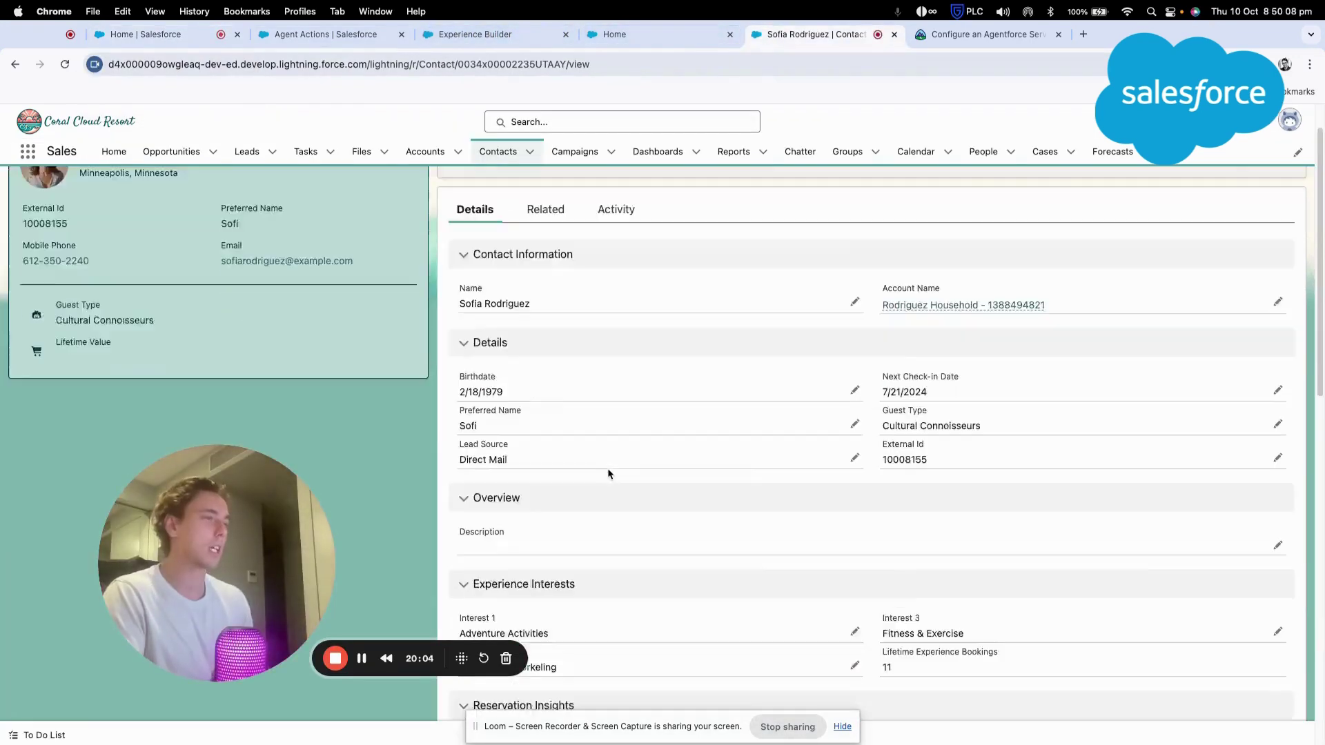
pyautogui.scroll(3, 607, 473)
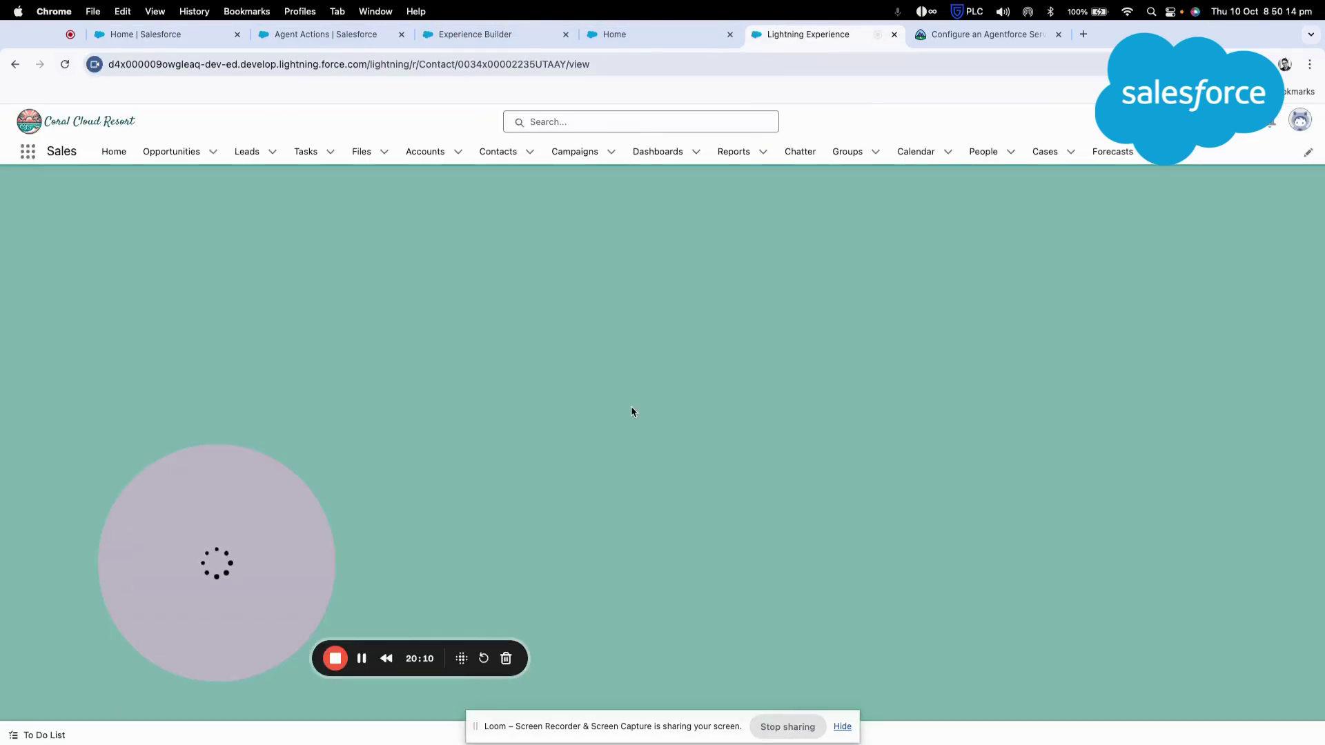
pyautogui.scroll(-6, 629, 432)
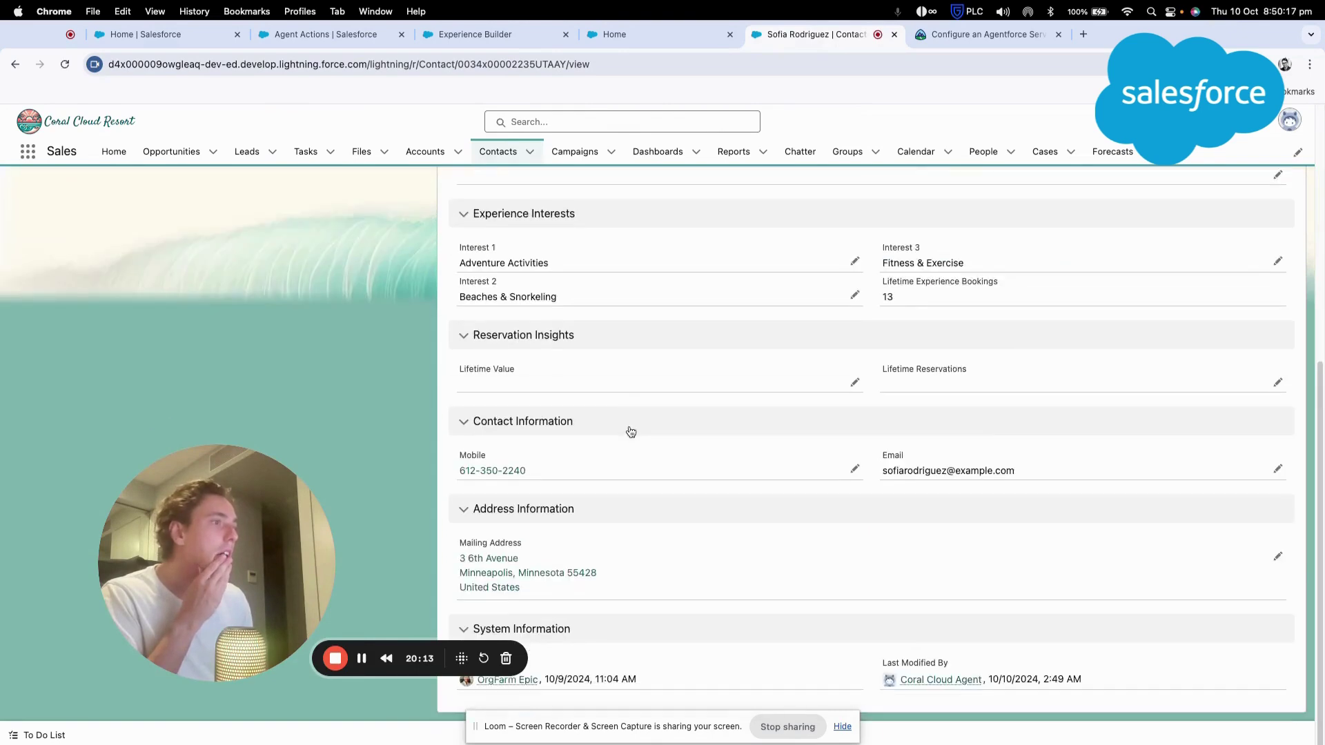
pyautogui.scroll(6, 630, 431)
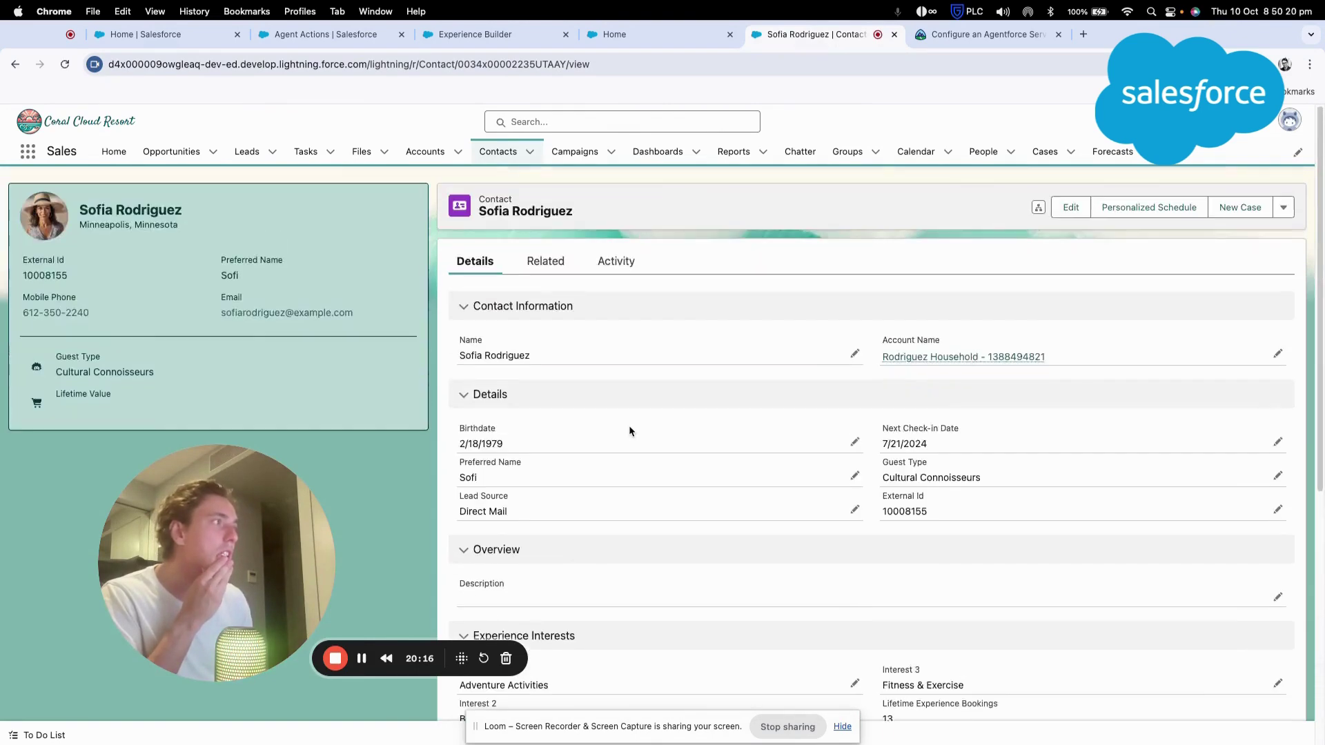
pyautogui.click(542, 261)
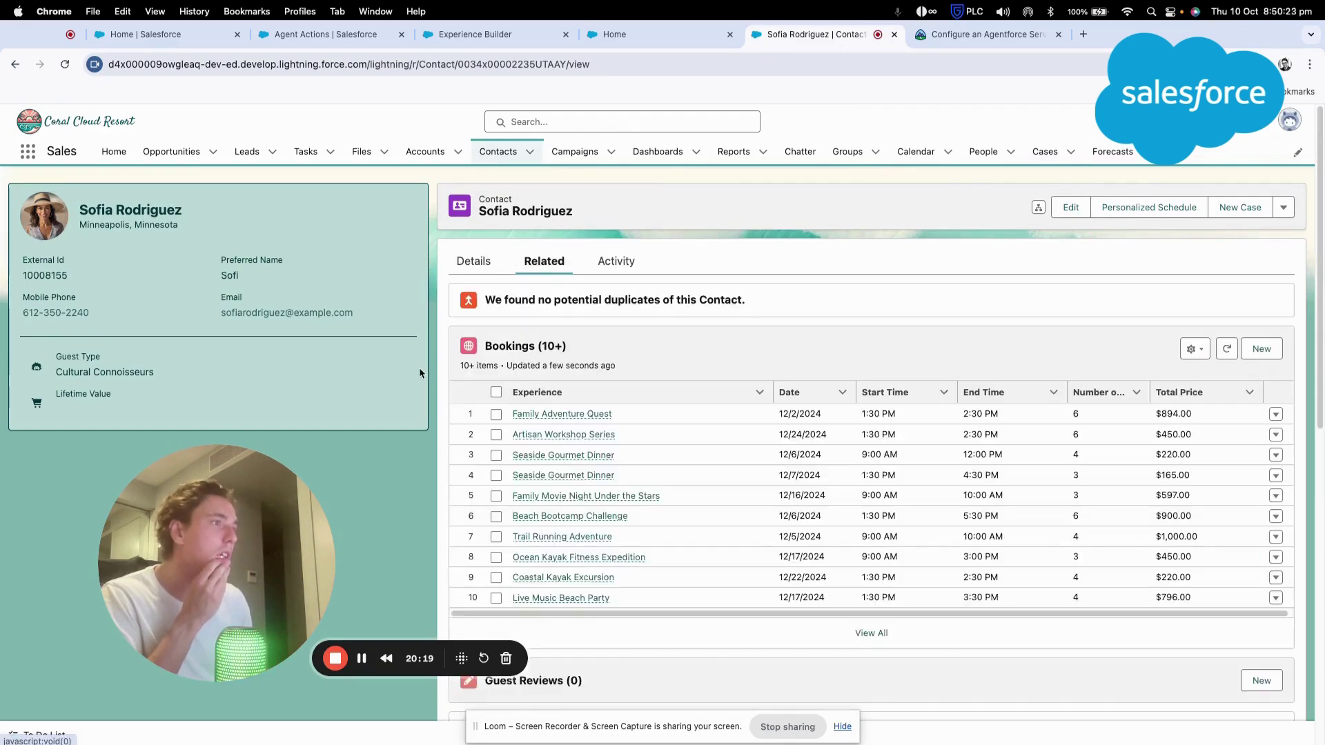
# - Open the full Bookings related list for the contact via View All
pyautogui.scroll(-1, 552, 426)
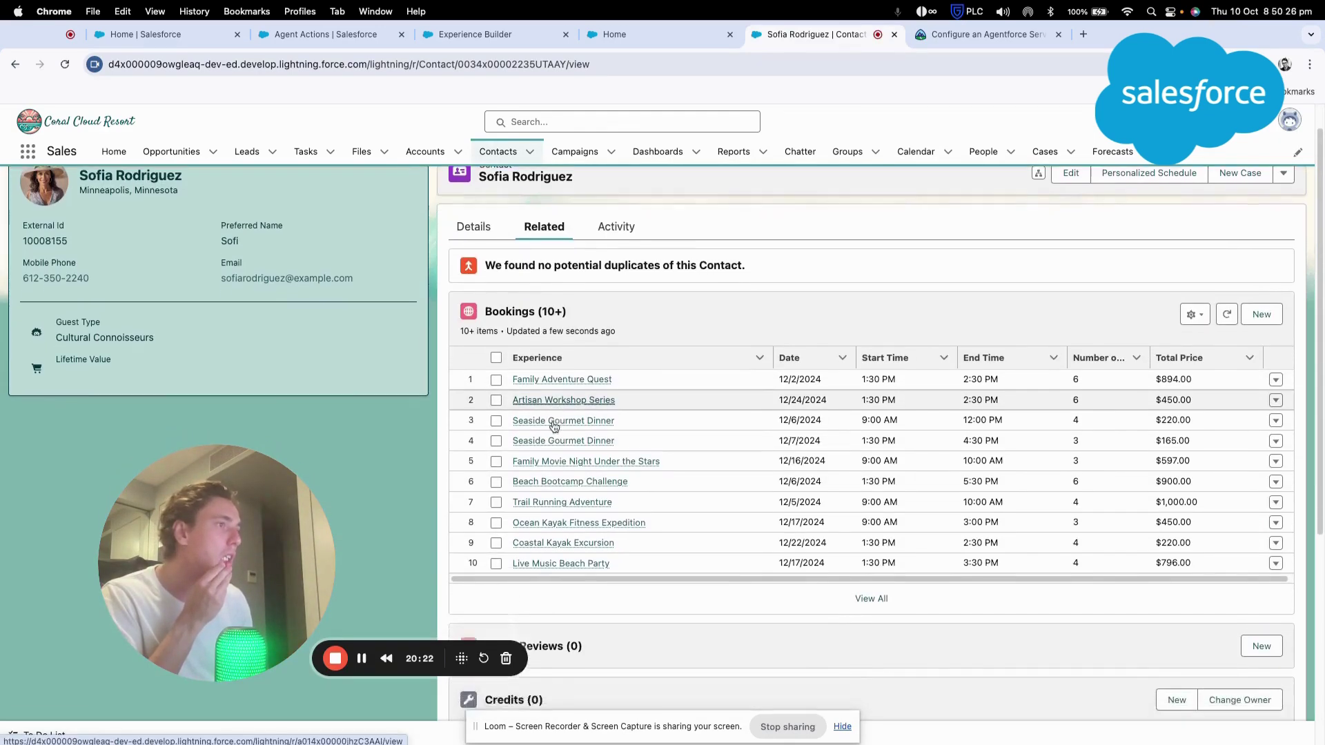
pyautogui.scroll(-2, 566, 496)
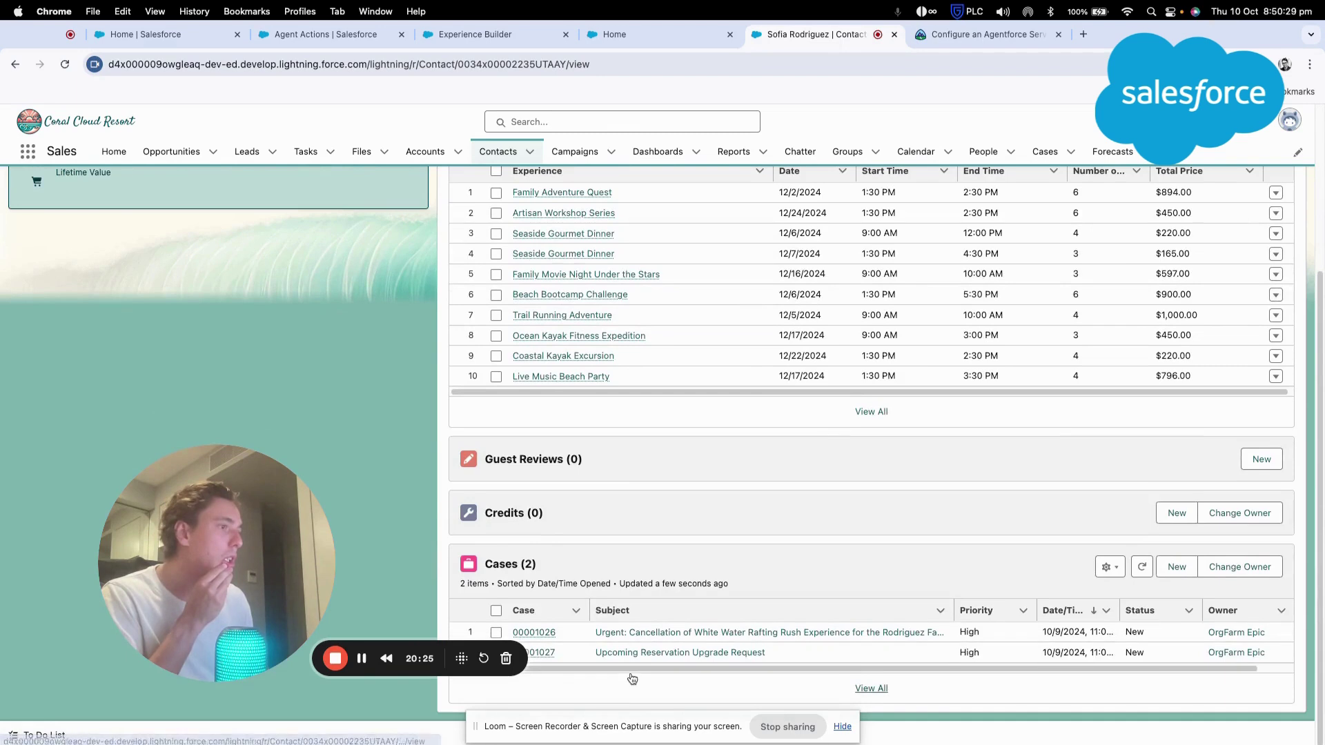
pyautogui.scroll(1, 636, 585)
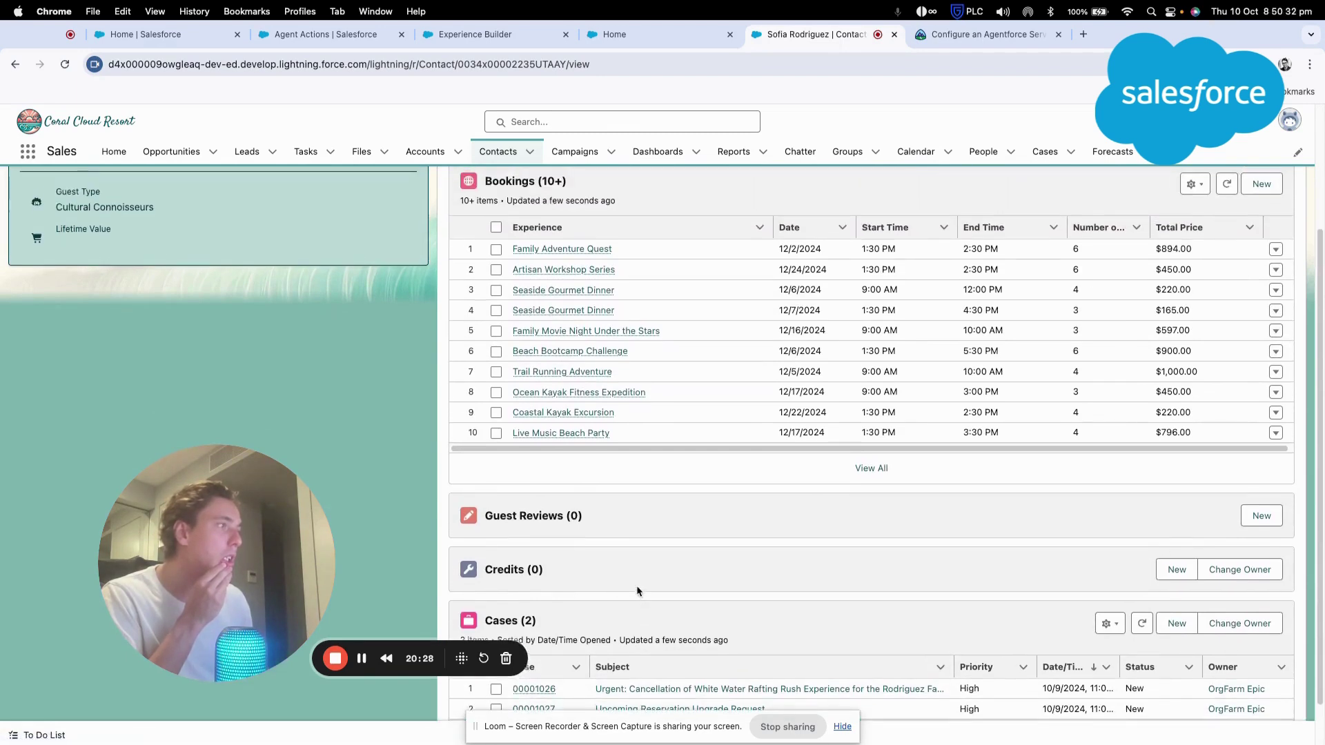
pyautogui.click(495, 387)
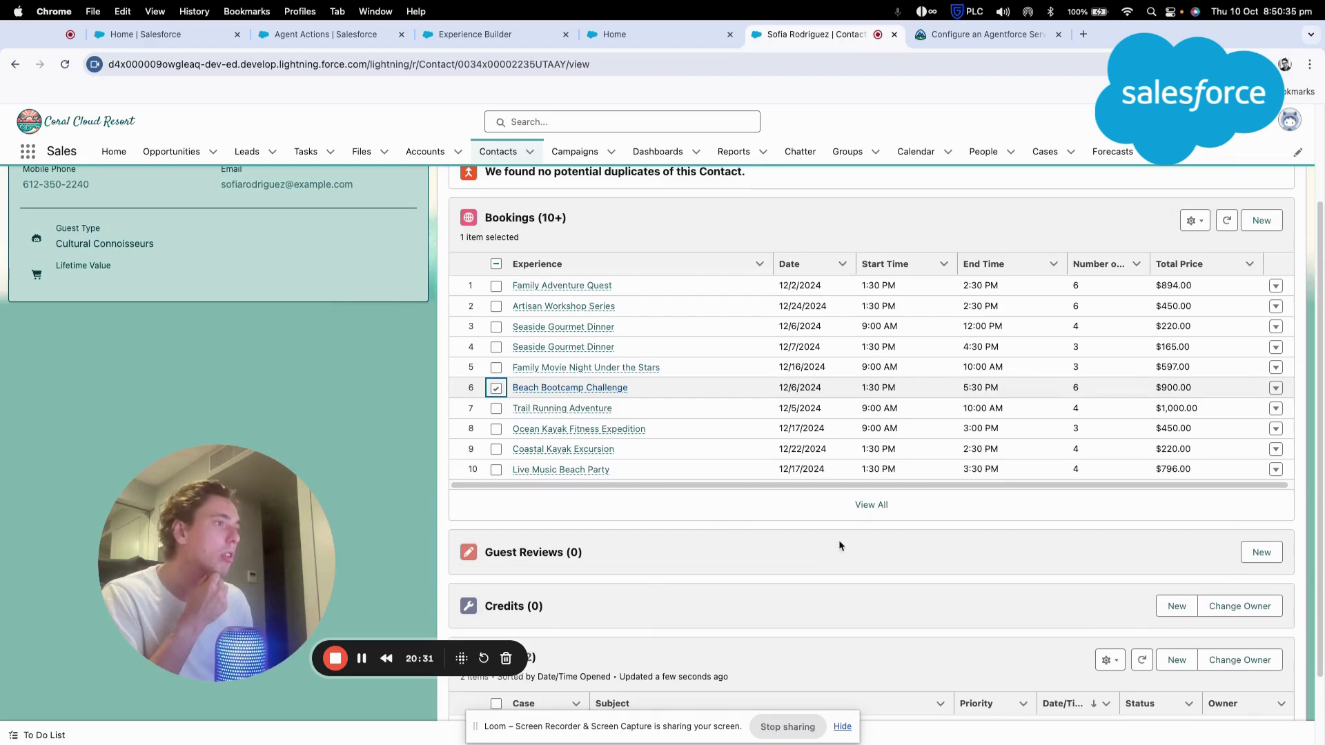
pyautogui.click(873, 506)
pyautogui.moveTo(197, 629); pyautogui.dragTo(532, 543)
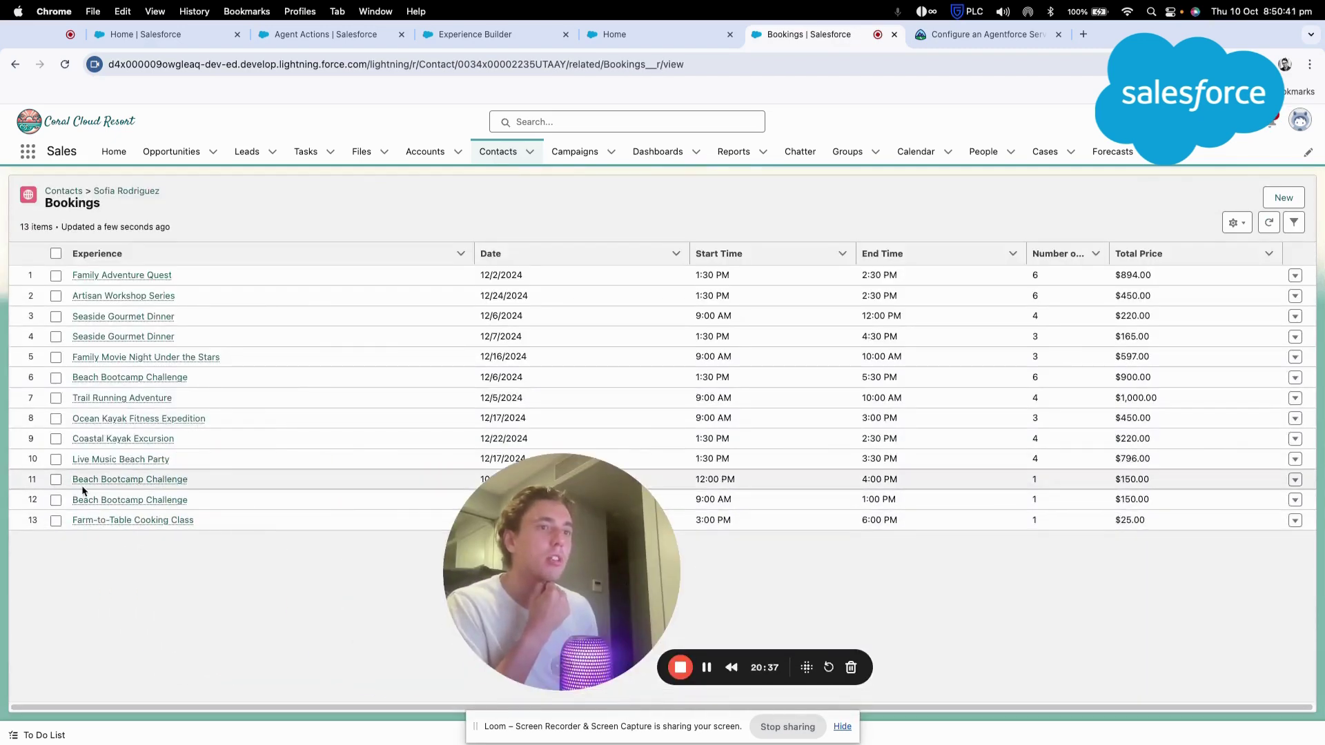
# - Refresh the Bookings list and tick the Farm-to-Table Cooking Class and 12/6/2024 Beach Bootcamp Challenge rows
pyautogui.click(623, 40)
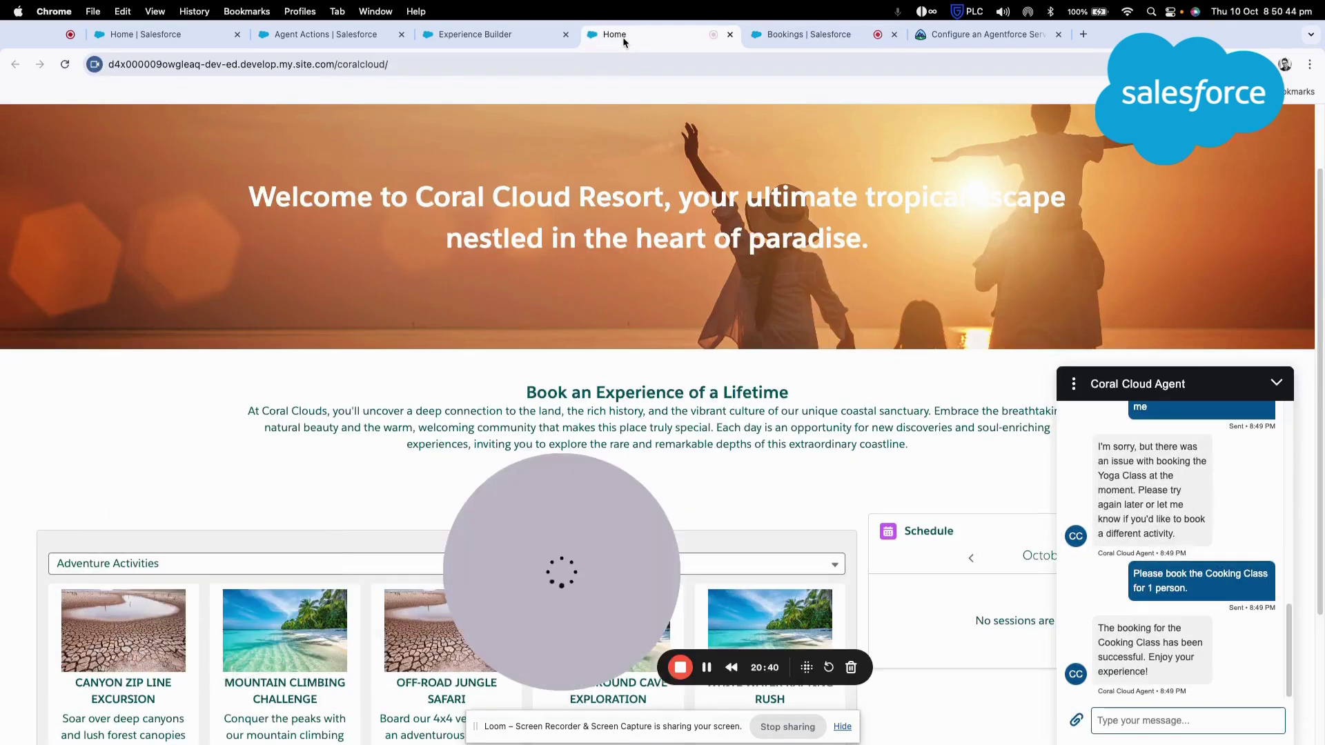
pyautogui.click(807, 34)
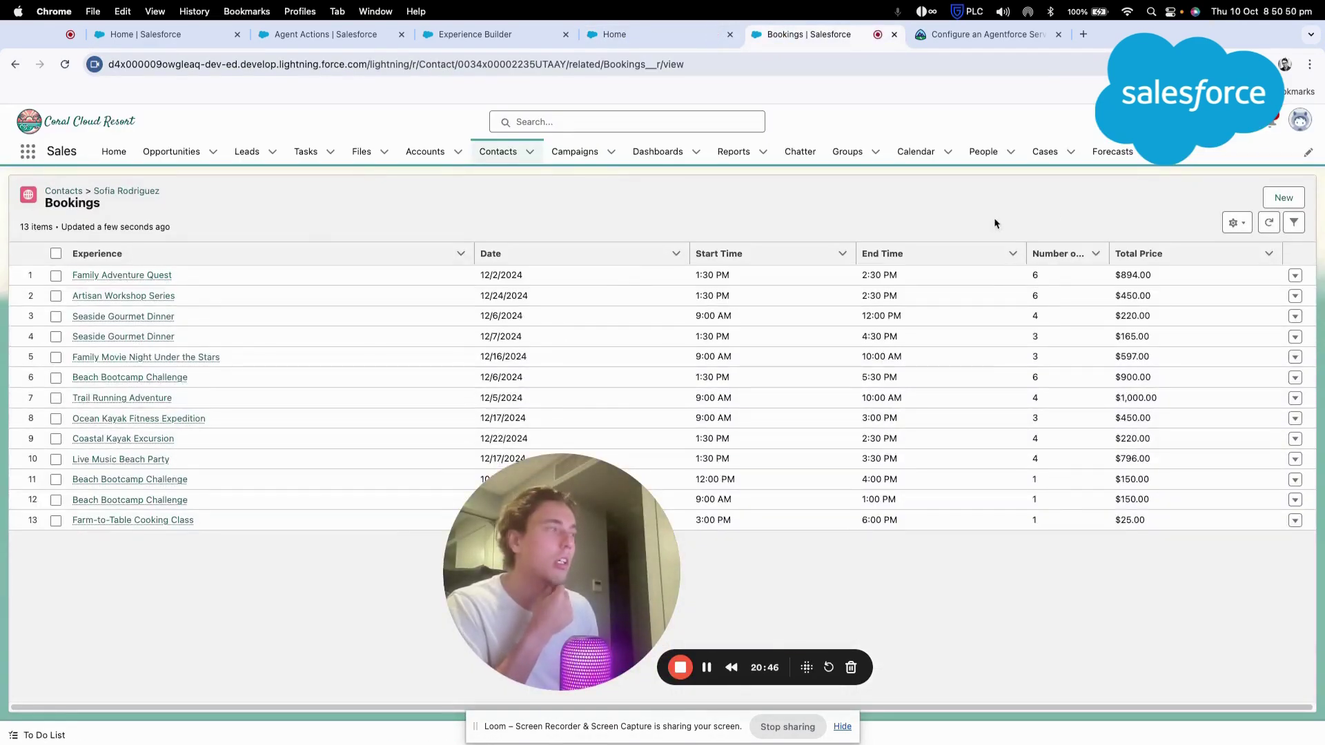
pyautogui.click(1266, 222)
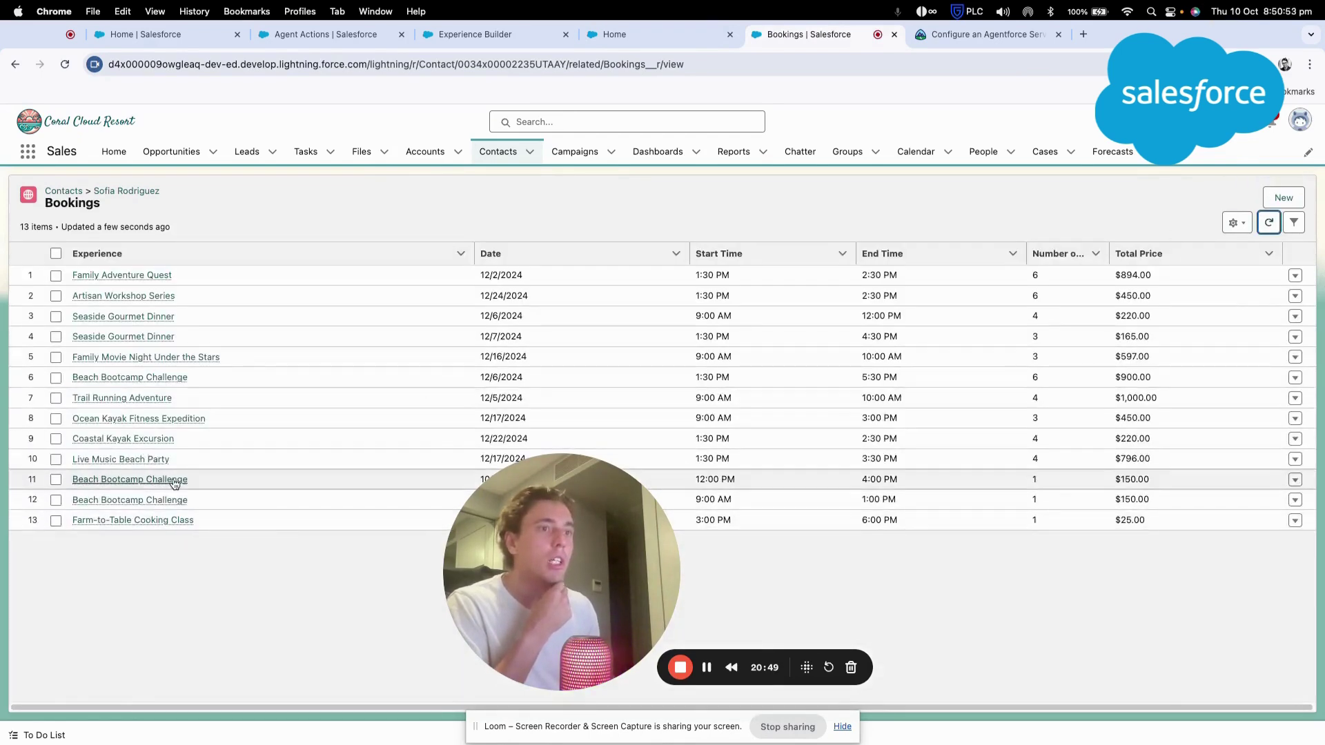
pyautogui.moveTo(174, 468)
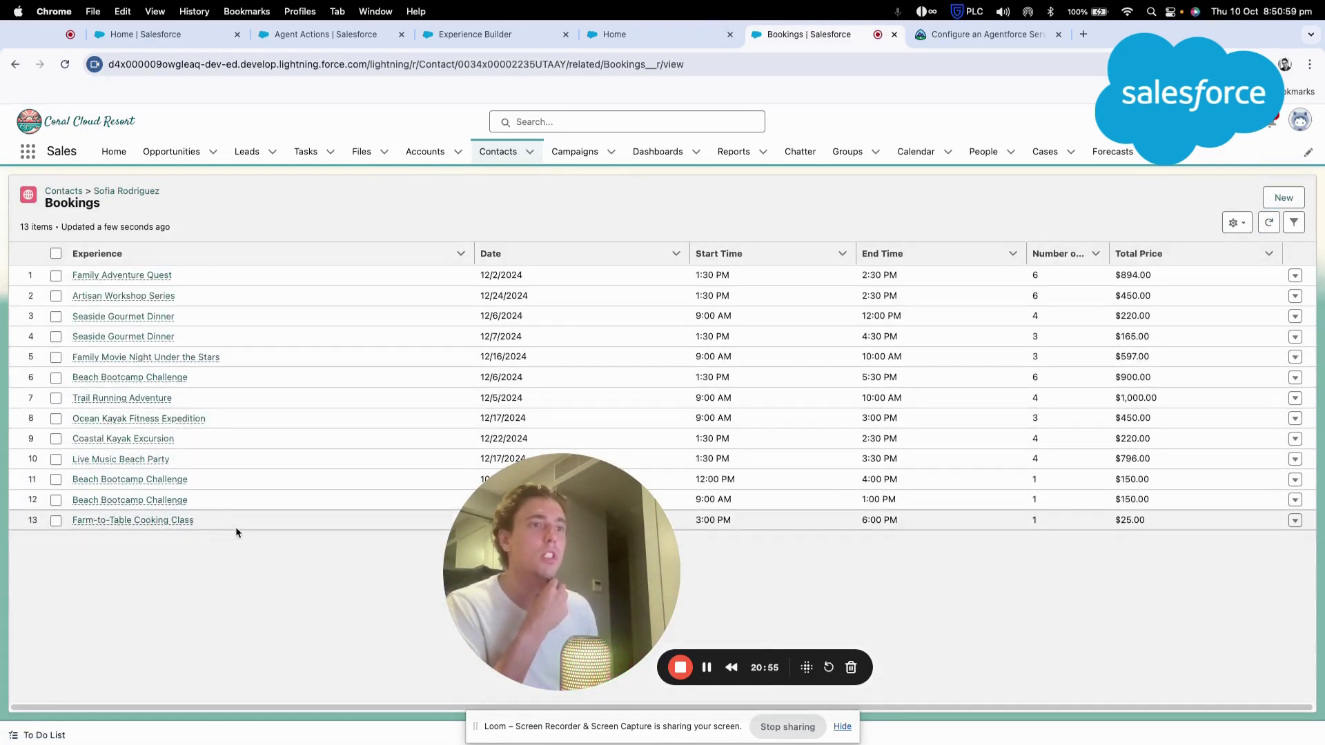
pyautogui.click(56, 521)
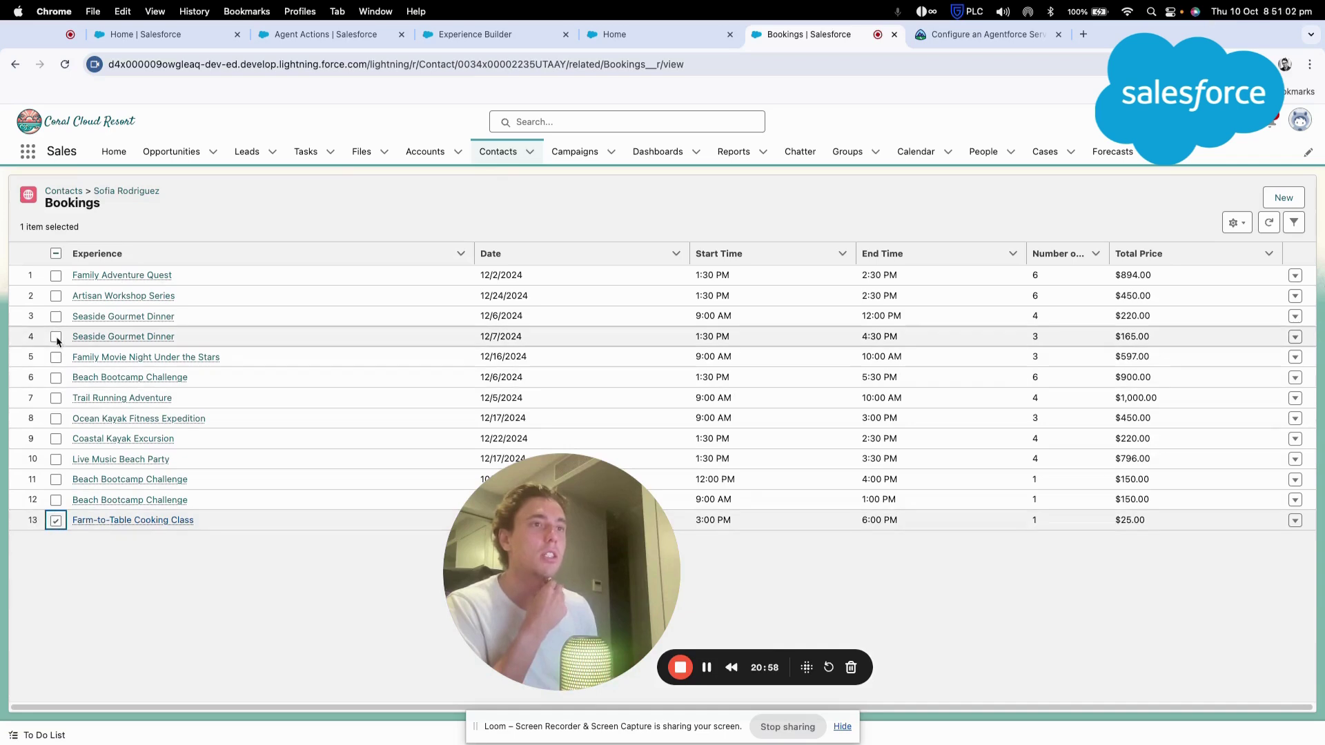
pyautogui.click(56, 377)
pyautogui.moveTo(496, 497); pyautogui.dragTo(269, 386)
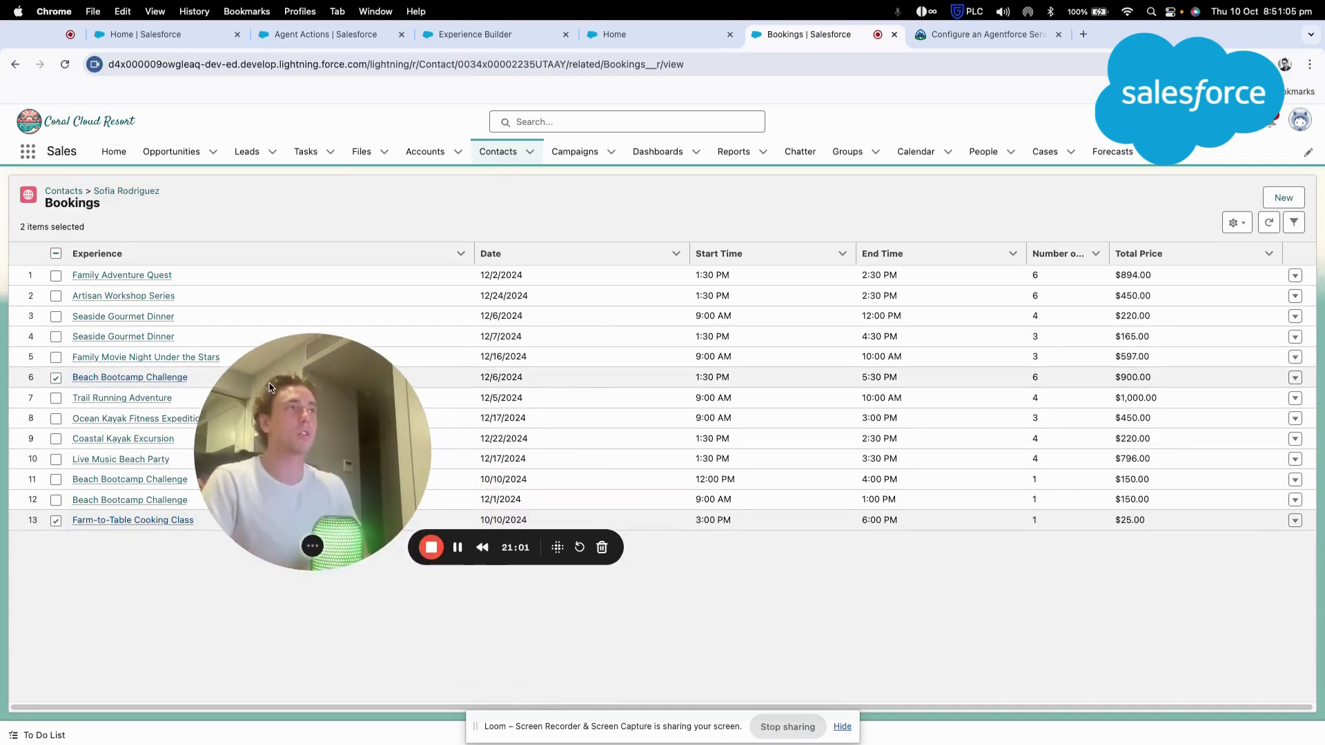